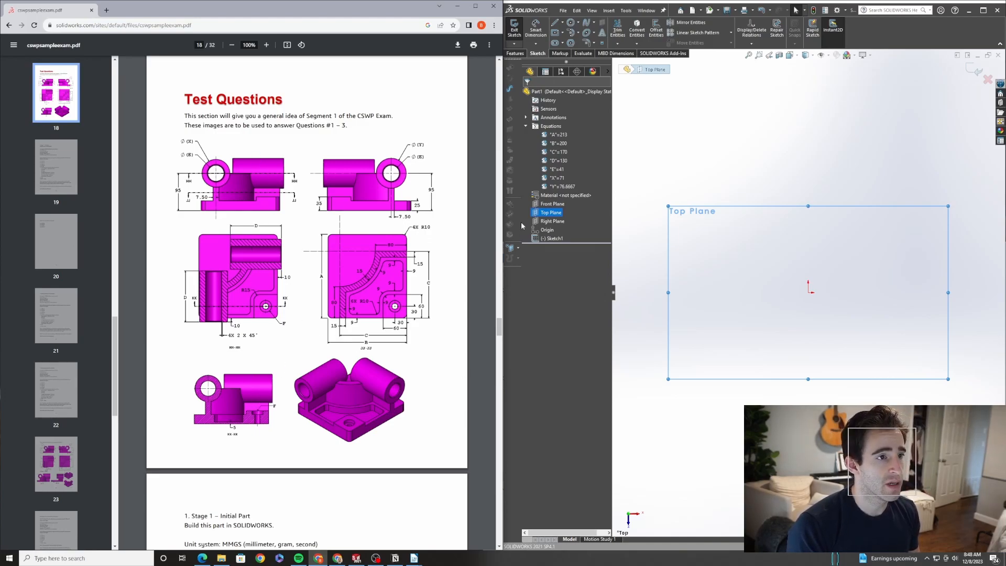
Review the exam's stage 1 parameters and the part's global variable equations
{"action": "scroll", "coordinate": [311, 372], "scroll_direction": "down", "scroll_amount": 5}
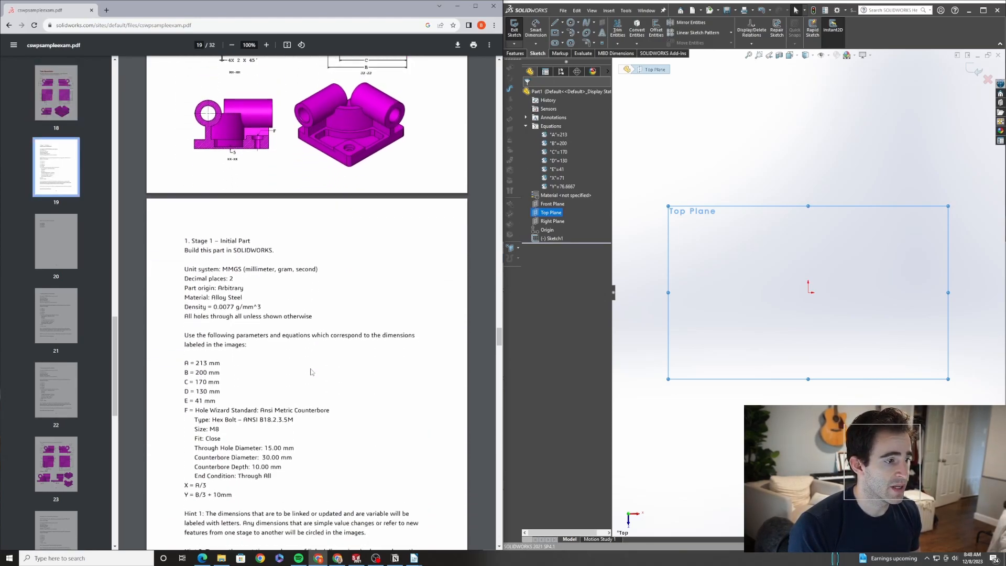
{"action": "scroll", "coordinate": [311, 371], "scroll_direction": "up", "scroll_amount": 1}
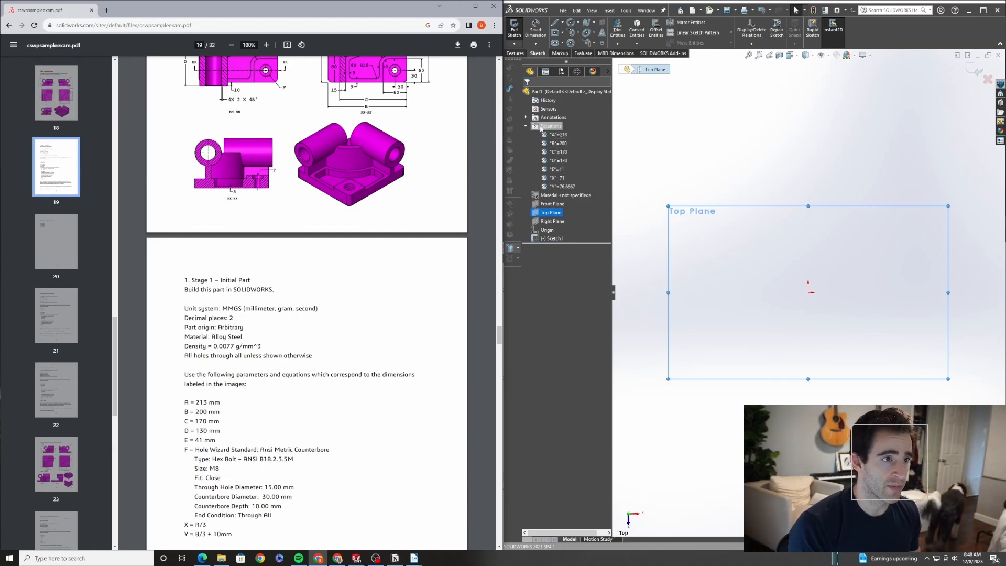
{"action": "right_click", "coordinate": [541, 128]}
{"action": "left_click", "coordinate": [563, 129]}
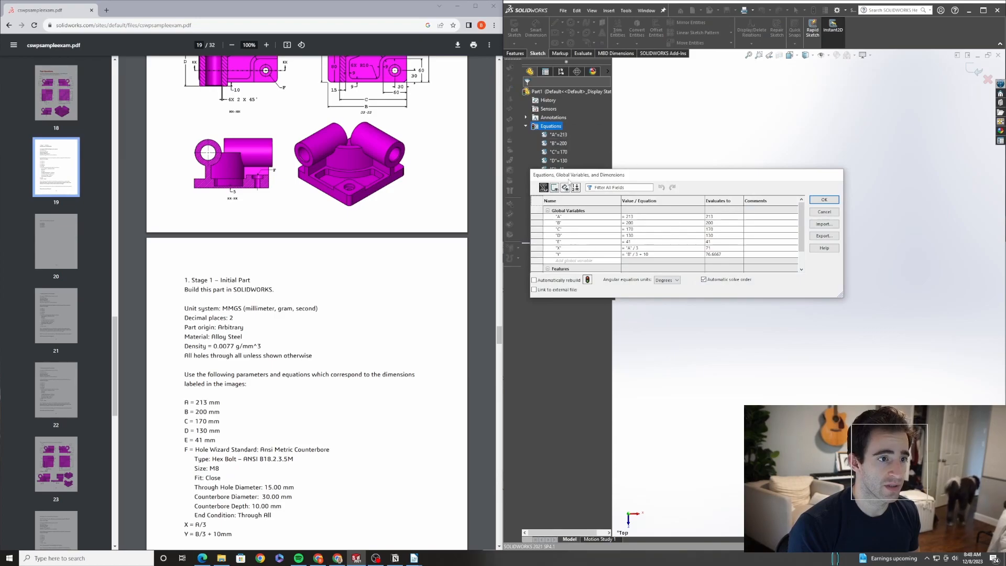
{"action": "left_click", "coordinate": [824, 199]}
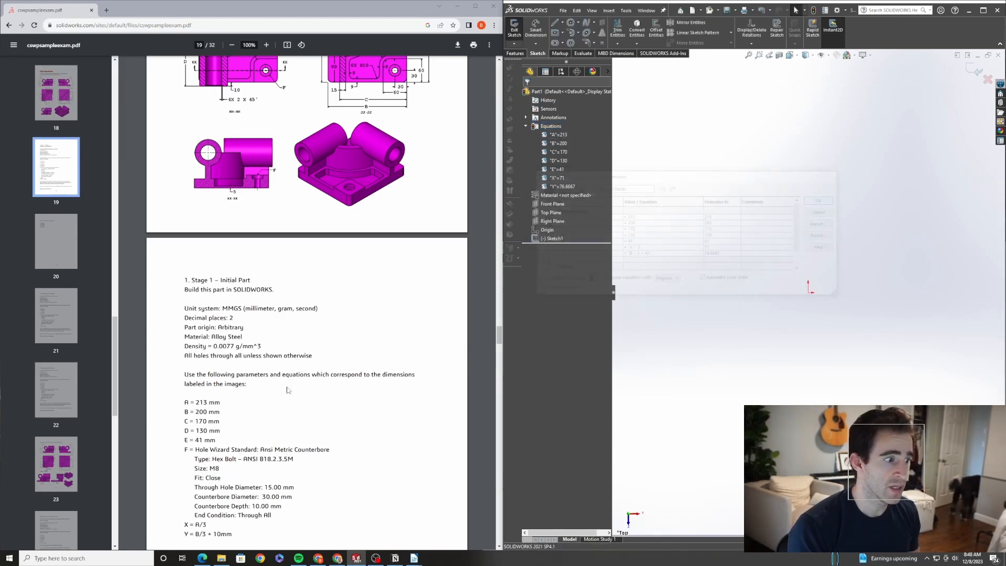
{"action": "scroll", "coordinate": [319, 382], "scroll_direction": "down", "scroll_amount": 1}
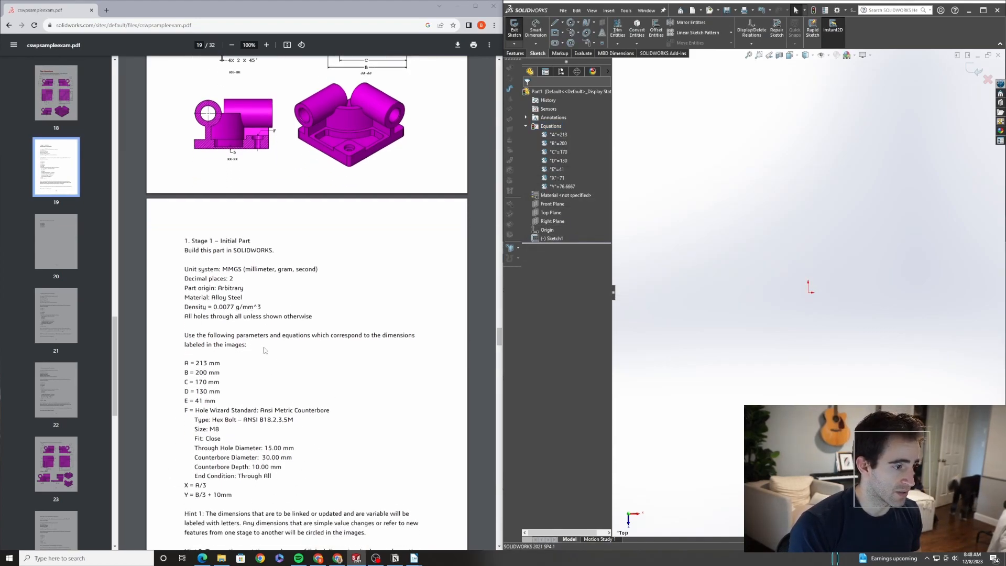
{"action": "scroll", "coordinate": [234, 368], "scroll_direction": "up", "scroll_amount": 3}
Sketch a center rectangle on the top plane, centered on the origin
{"action": "left_click", "coordinate": [545, 239]}
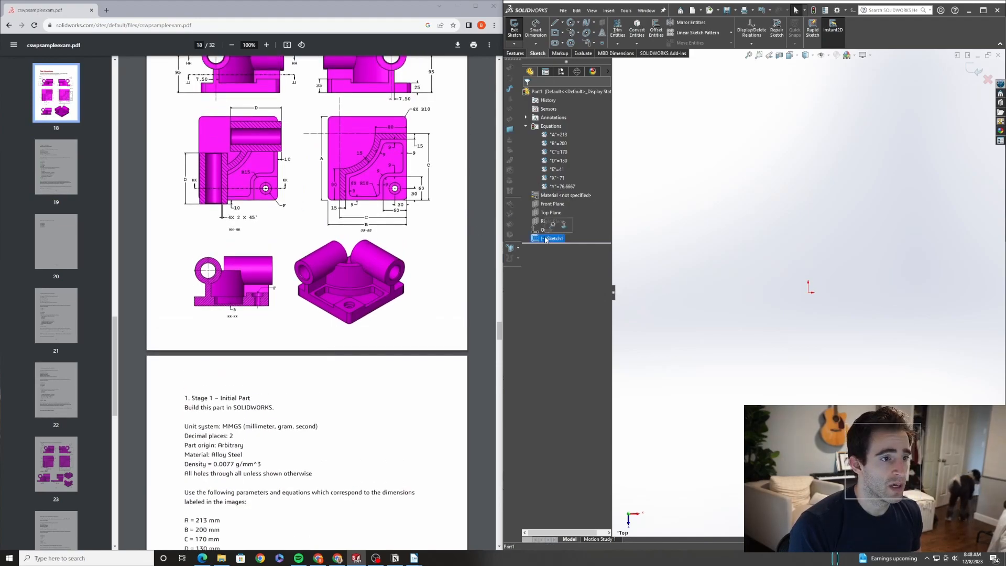
{"action": "left_click", "coordinate": [835, 237]}
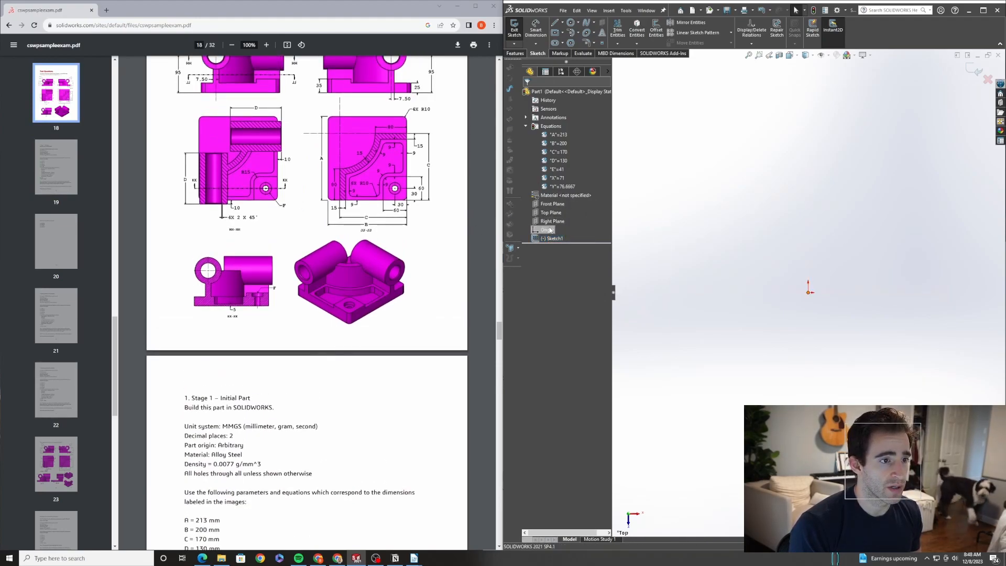
{"action": "scroll", "coordinate": [281, 208], "scroll_direction": "up", "scroll_amount": 3}
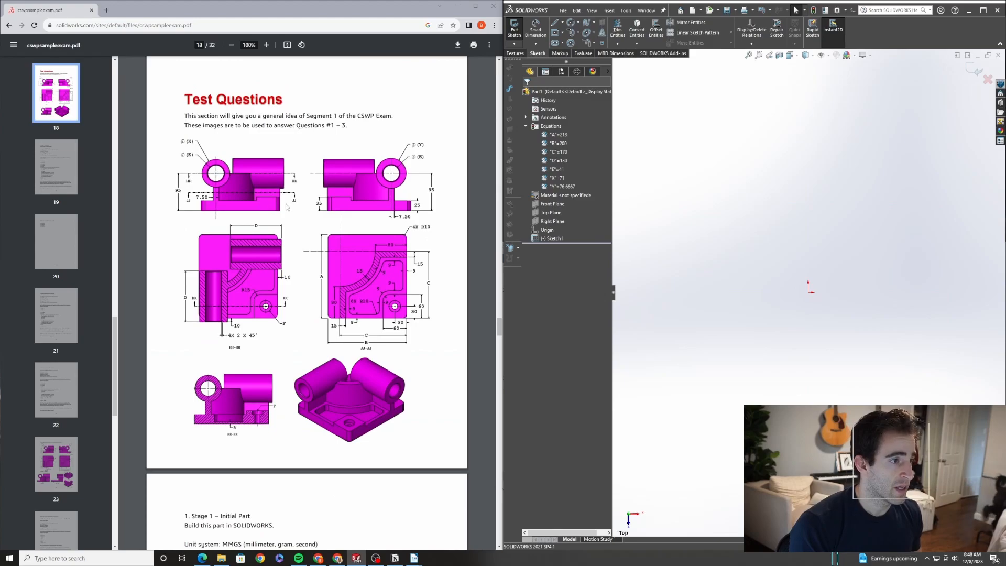
{"action": "left_click", "coordinate": [557, 34]}
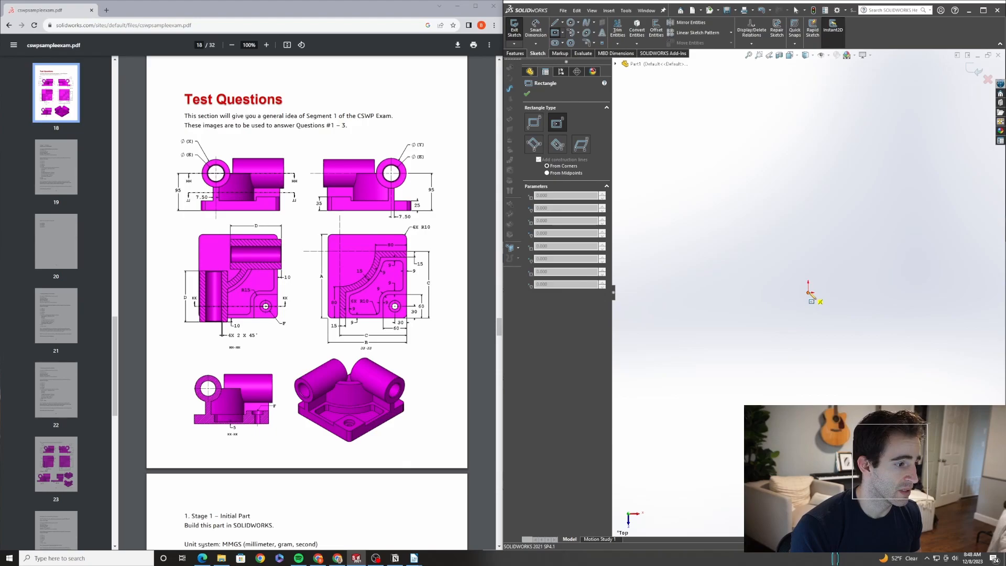
{"action": "scroll", "coordinate": [311, 384], "scroll_direction": "down", "scroll_amount": 3}
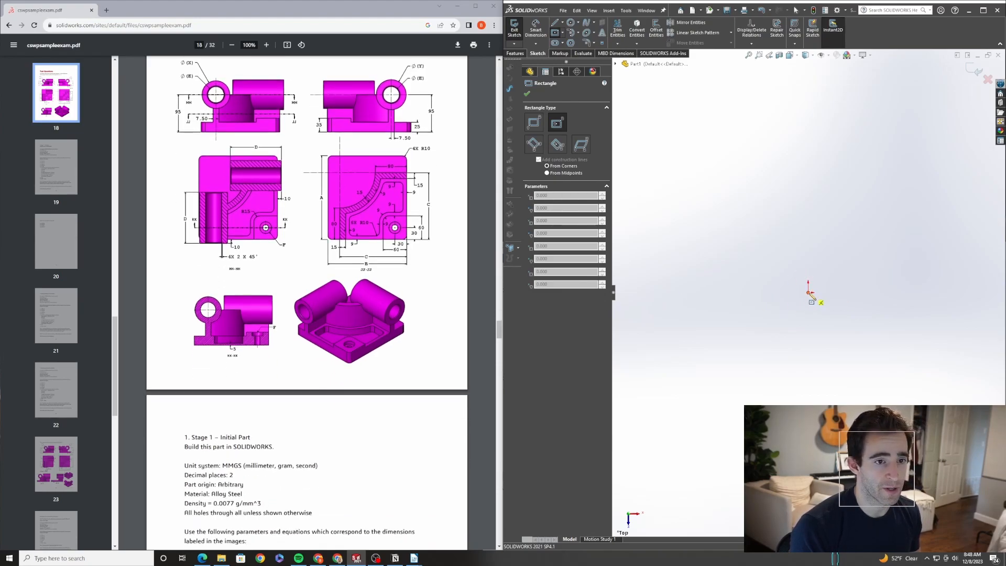
{"action": "left_click", "coordinate": [808, 292]}
{"action": "left_click", "coordinate": [887, 185]}
{"action": "key", "text": "Escape"}
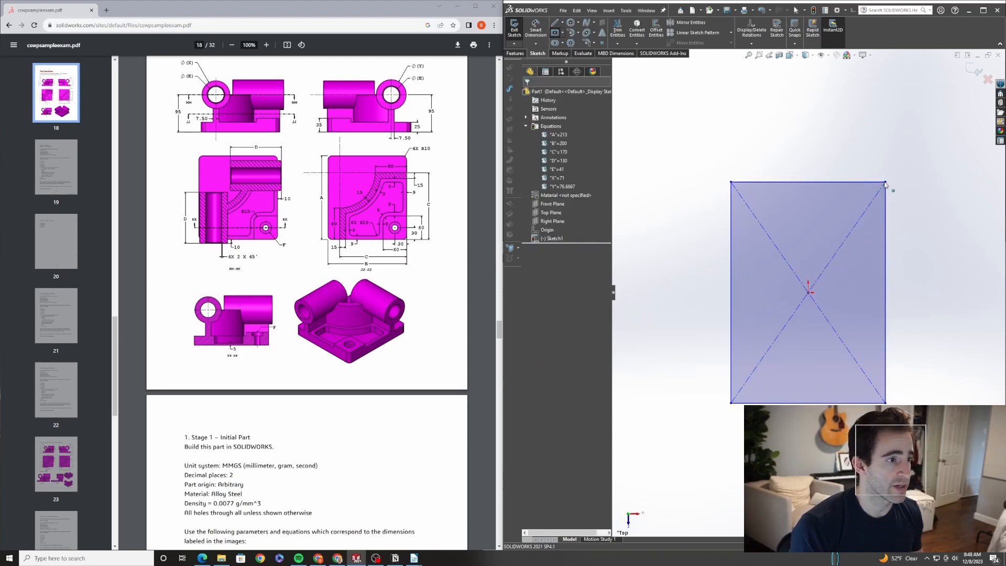
Dimension the rectangle's left edge and link it to the global variable A
{"action": "left_click", "coordinate": [731, 263]}
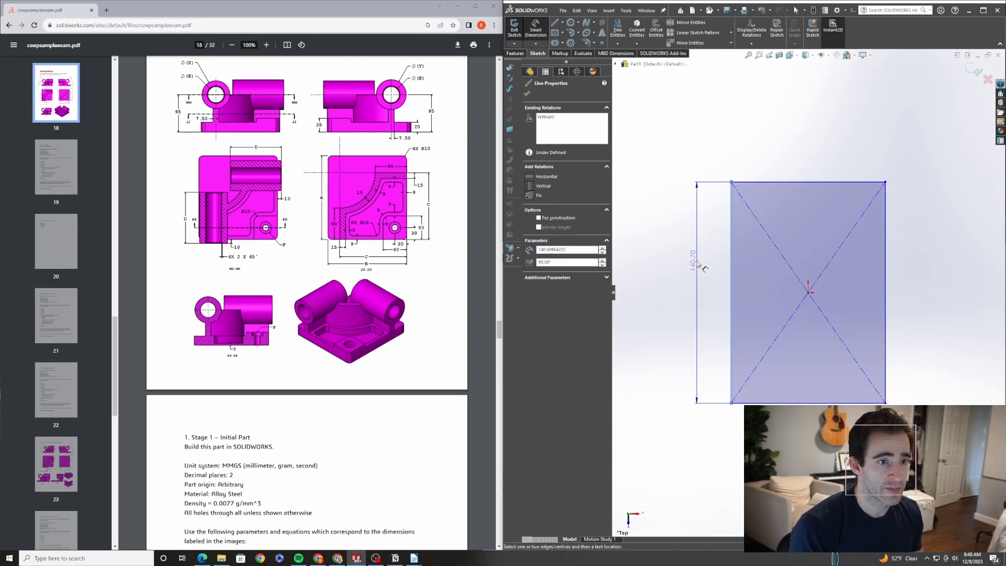
{"action": "left_click", "coordinate": [696, 269]}
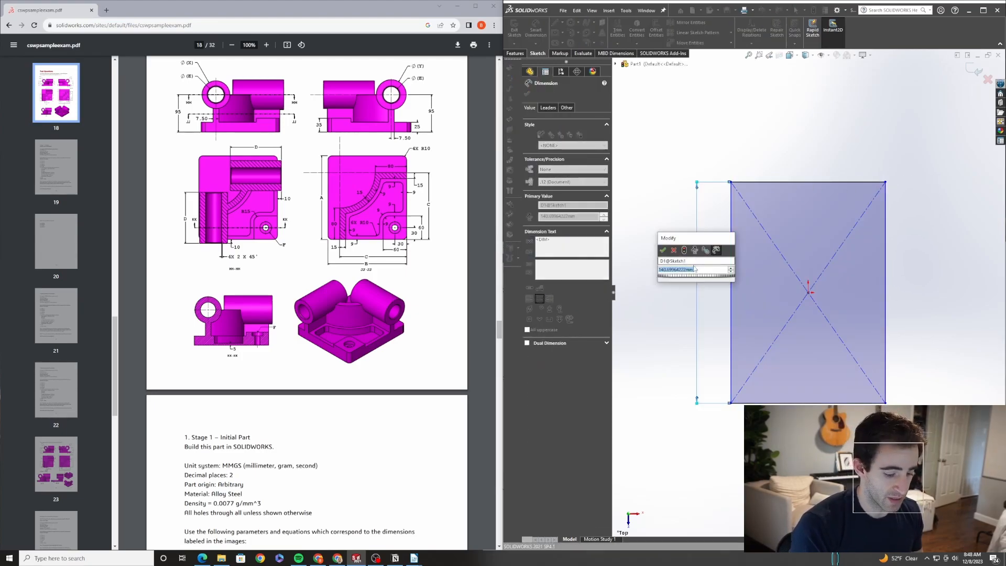
{"action": "type", "text": "=A"}
{"action": "key", "text": "Return"}
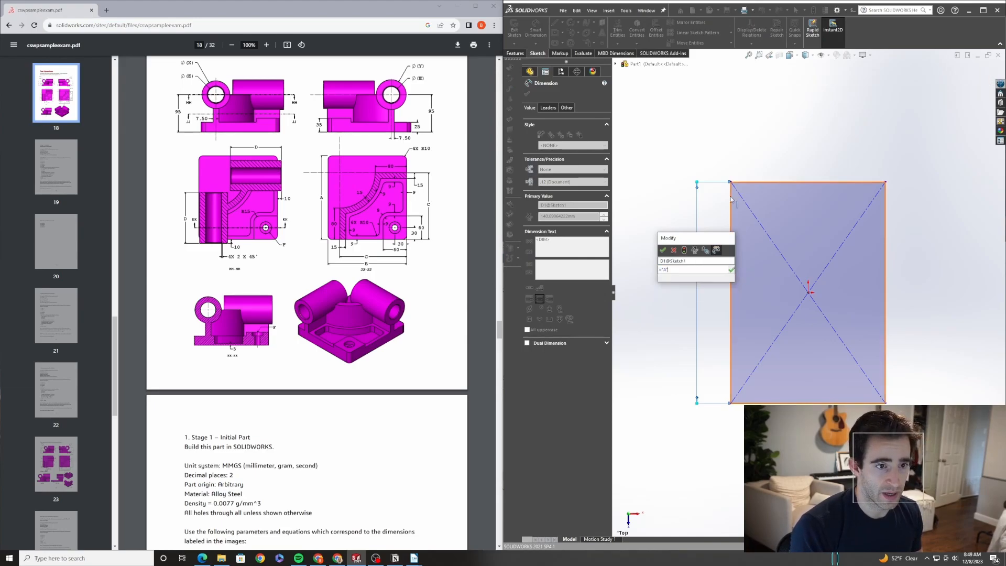
{"action": "key", "text": "Return"}
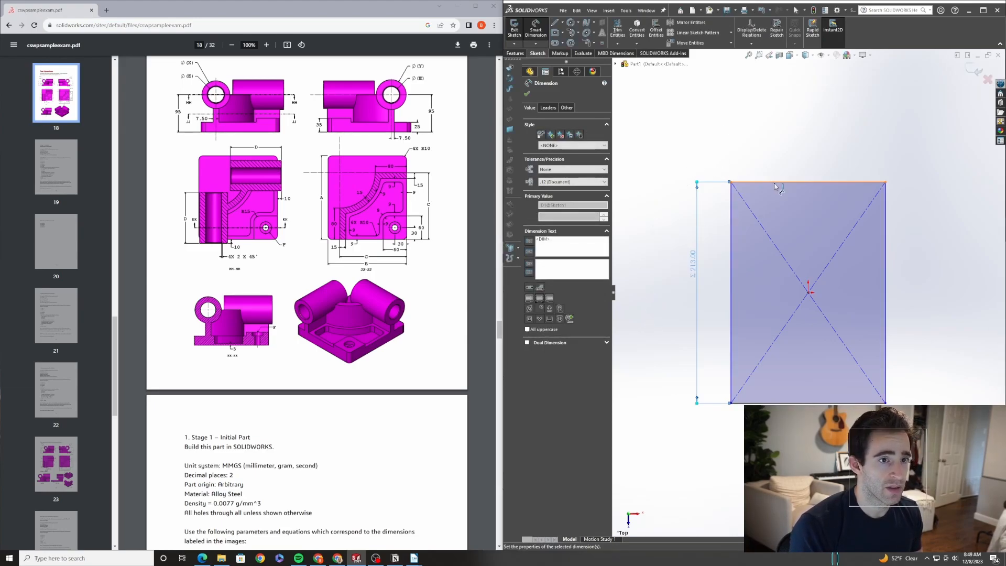
Dimension the rectangle's top edge and link it to the global variable B
{"action": "left_click", "coordinate": [775, 182]}
{"action": "left_click", "coordinate": [771, 149]}
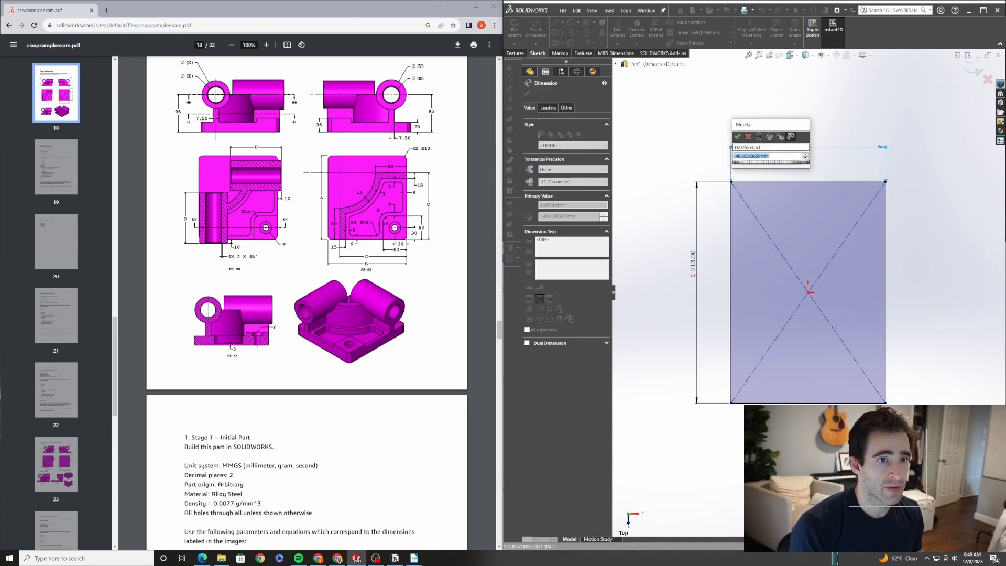
{"action": "type", "text": "="}
{"action": "mouse_move", "coordinate": [801, 171]}
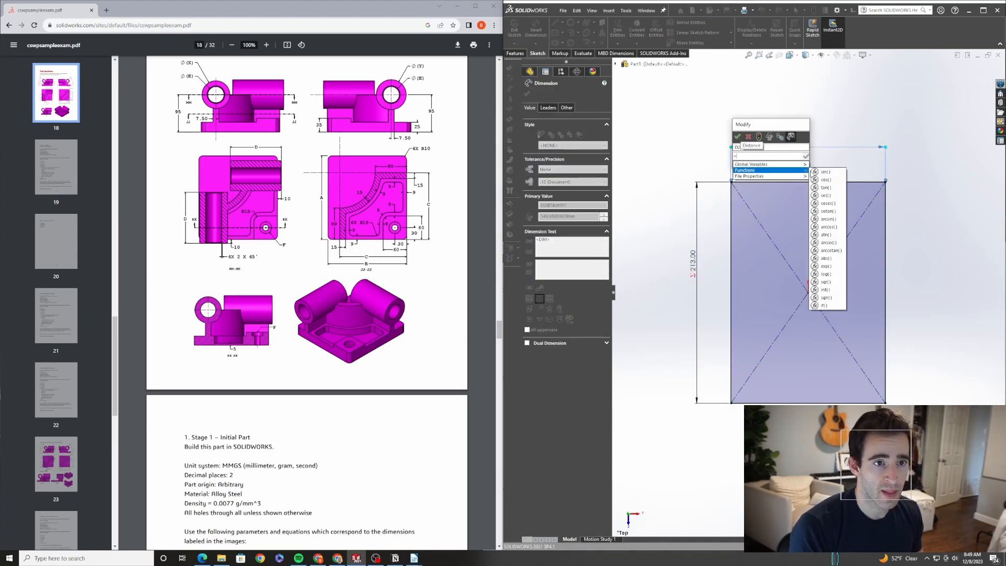
{"action": "left_click", "coordinate": [824, 174]}
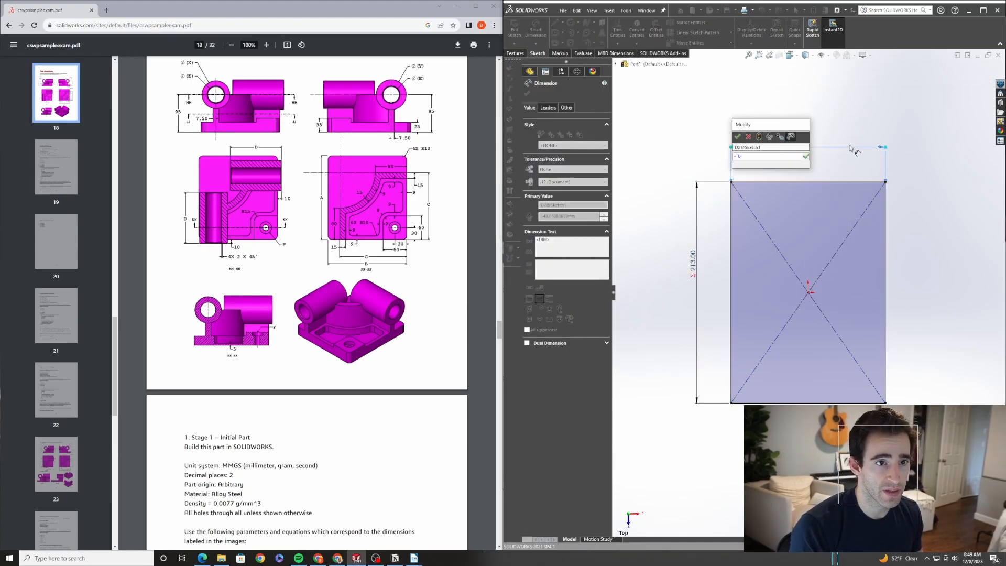
{"action": "left_click", "coordinate": [806, 156]}
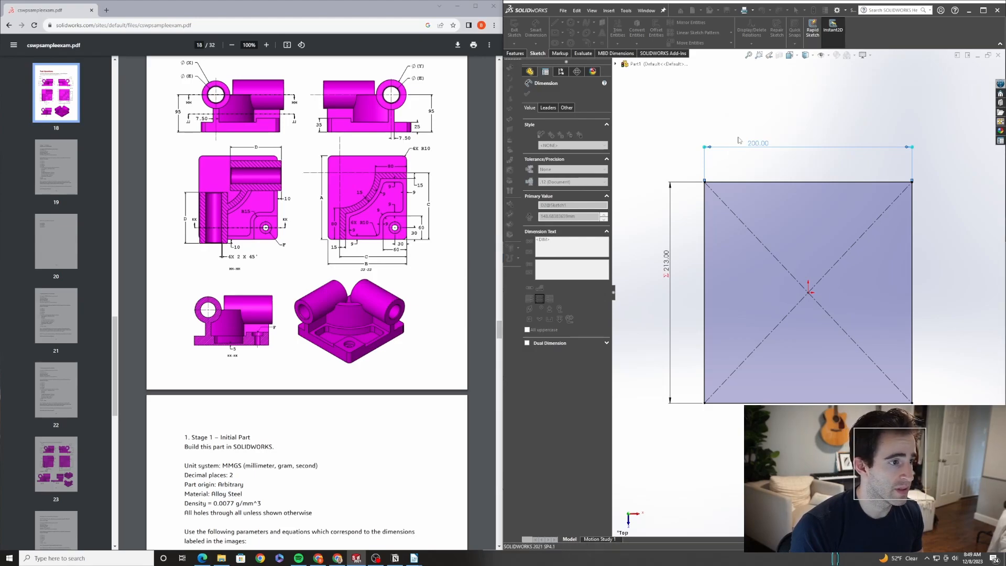
{"action": "key", "text": "Return"}
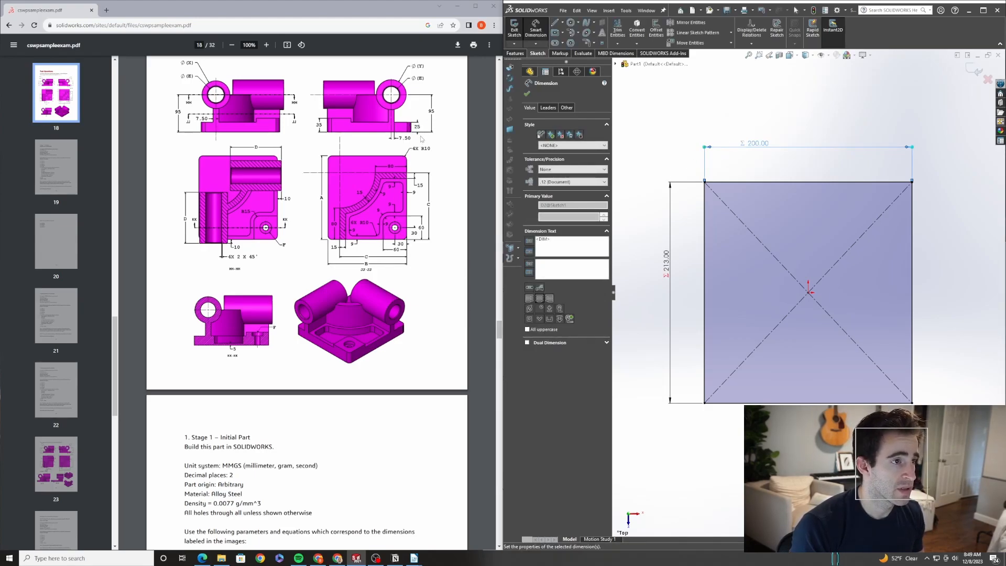
Extrude the rectangle sketch as a boss 25 mm thick
{"action": "left_click", "coordinate": [515, 53]}
{"action": "left_click", "coordinate": [518, 29]}
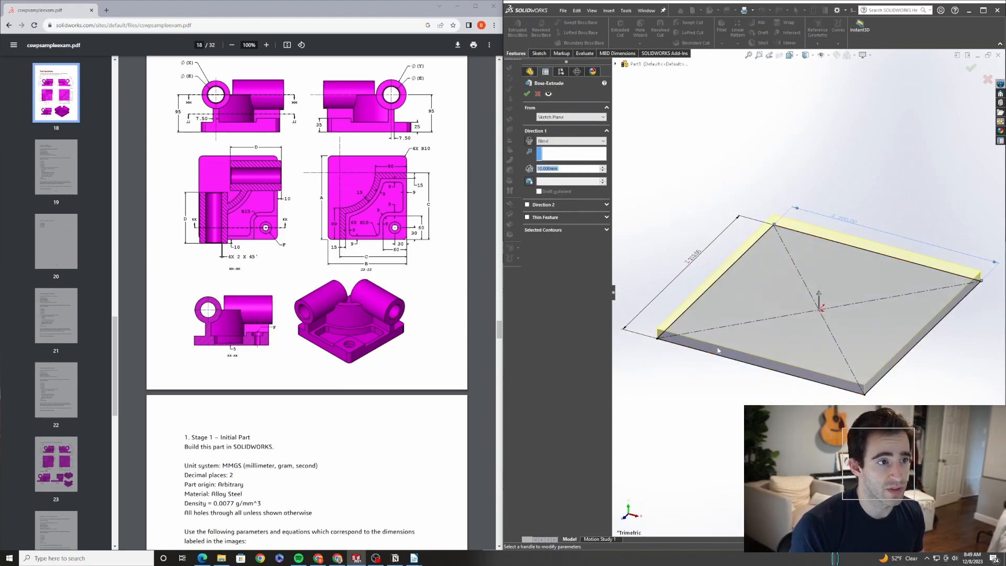
{"action": "type", "text": "25"}
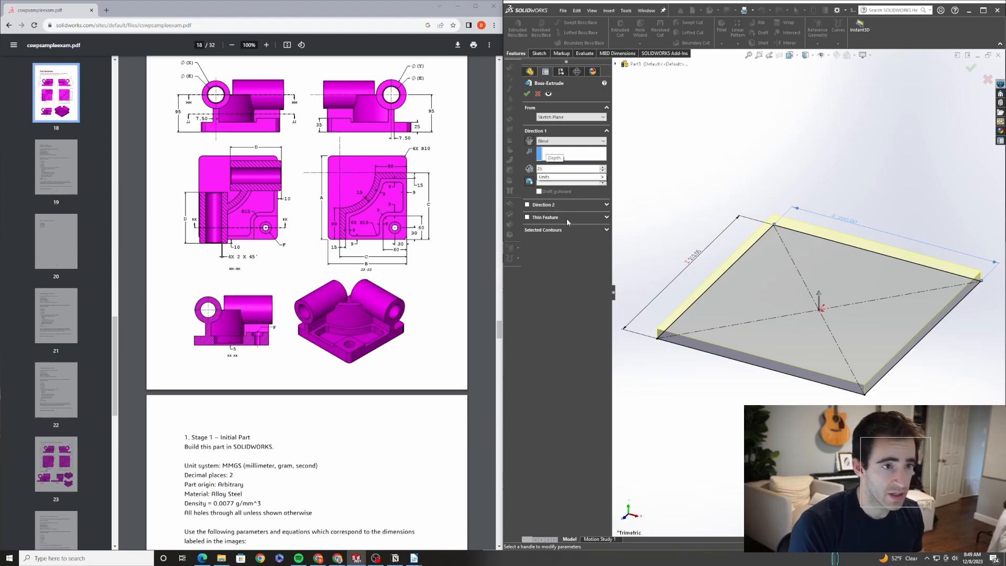
{"action": "key", "text": "Return"}
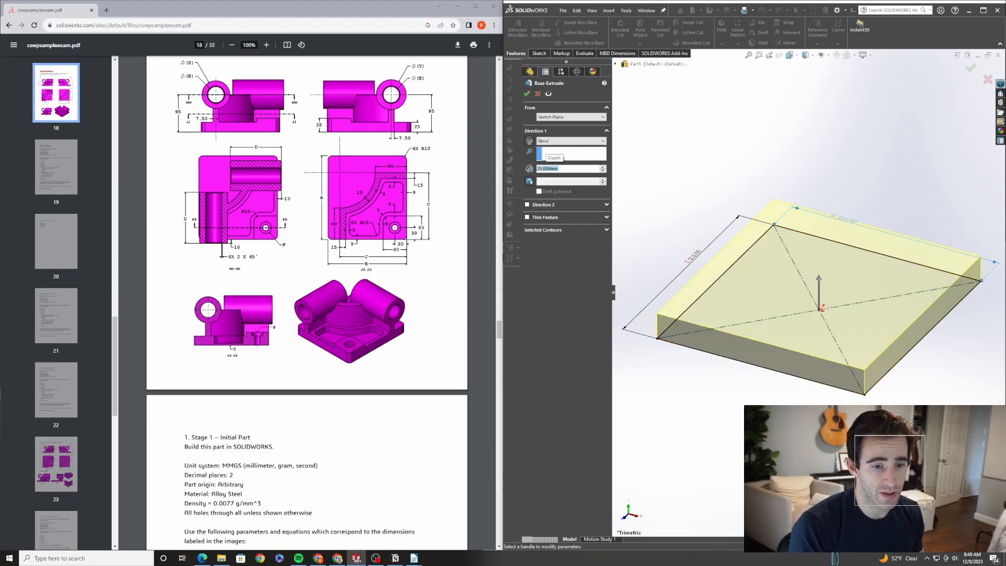
{"action": "left_click", "coordinate": [528, 95]}
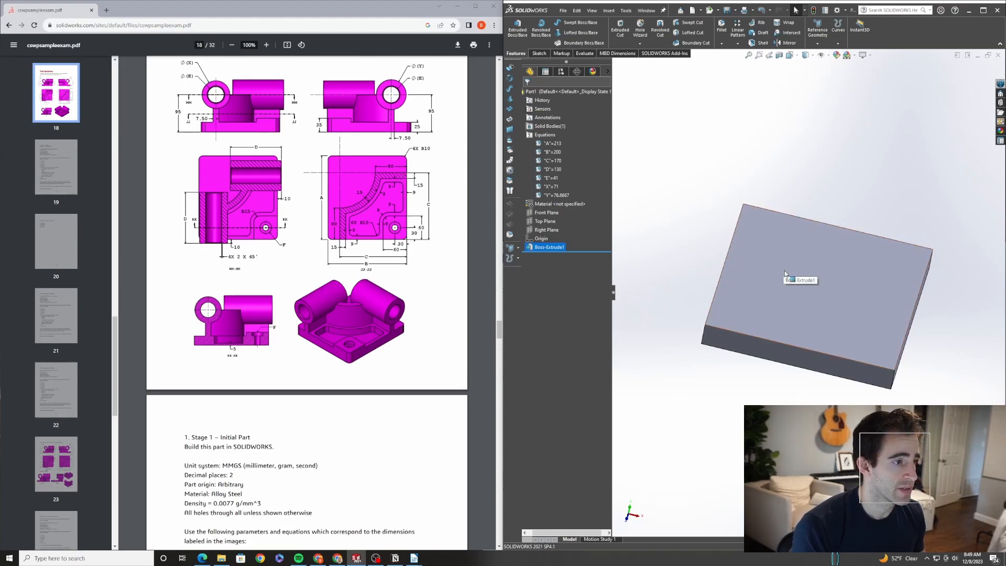
Start a sketch on the block's top face and draw a vertical line up from its lower edge
{"action": "key", "text": "ctrl+5"}
{"action": "left_click", "coordinate": [774, 323]}
{"action": "left_click", "coordinate": [812, 303]}
{"action": "key", "text": "l"}
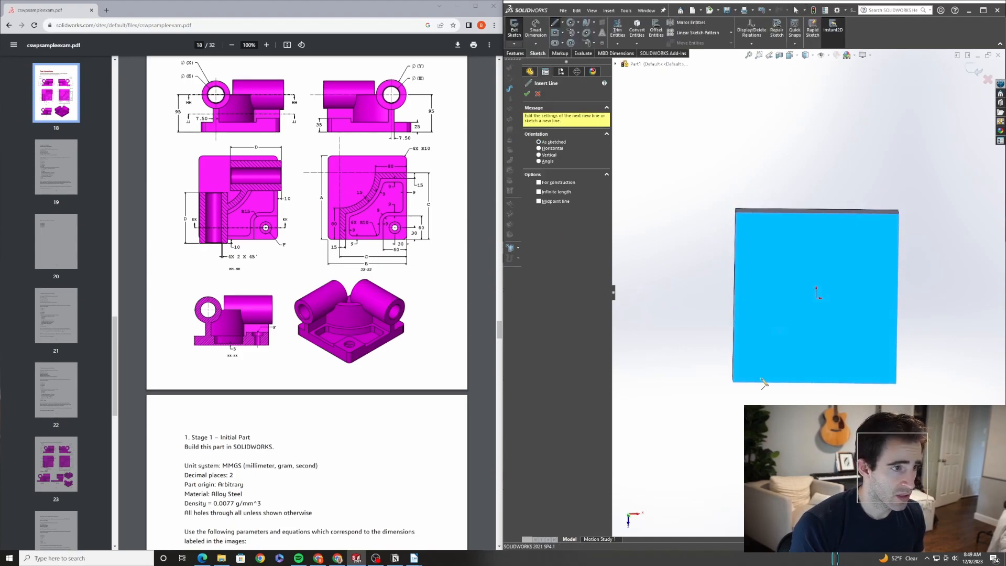
{"action": "left_click", "coordinate": [768, 382]}
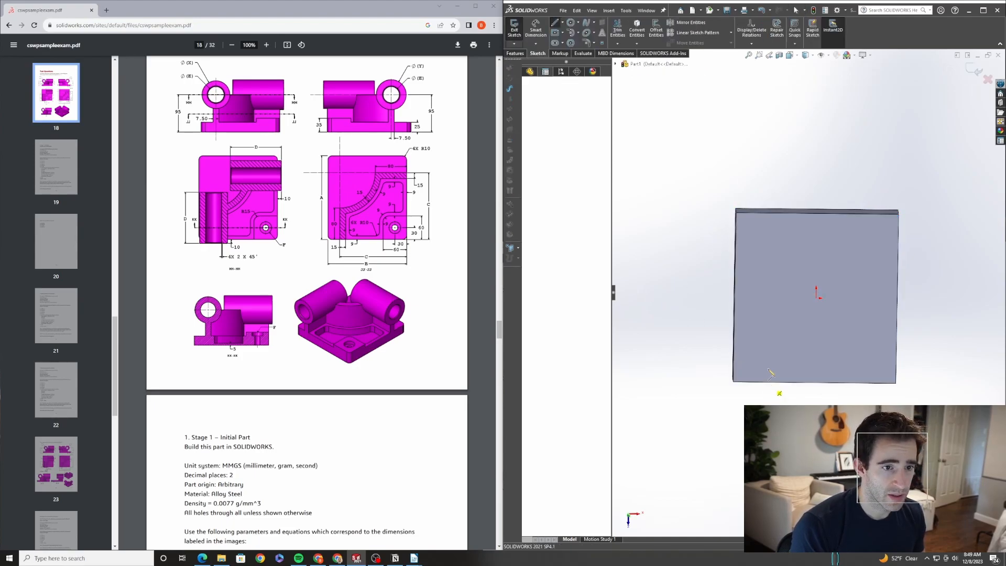
{"action": "left_click", "coordinate": [768, 331]}
{"action": "key", "text": "Escape"}
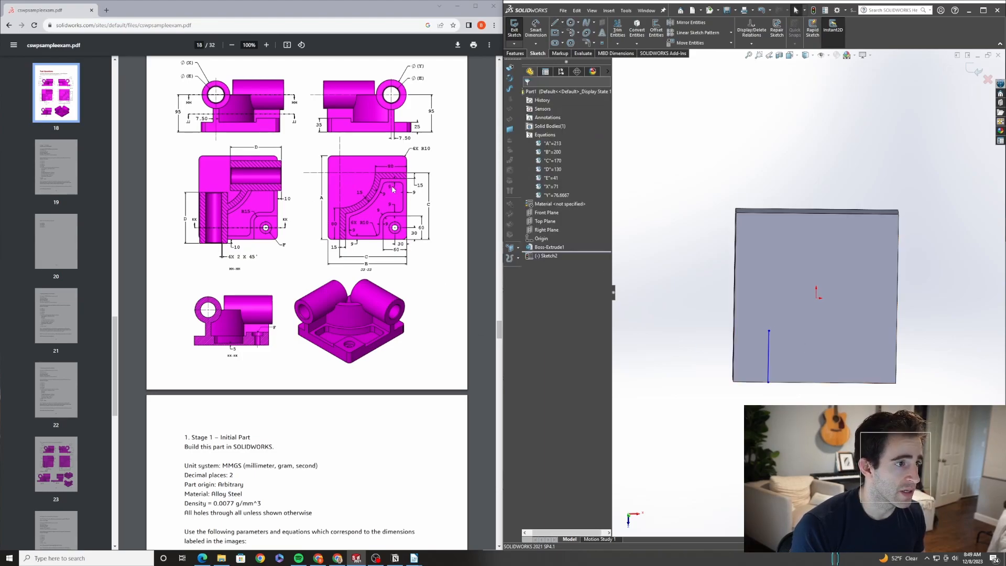
{"action": "left_click", "coordinate": [578, 33]}
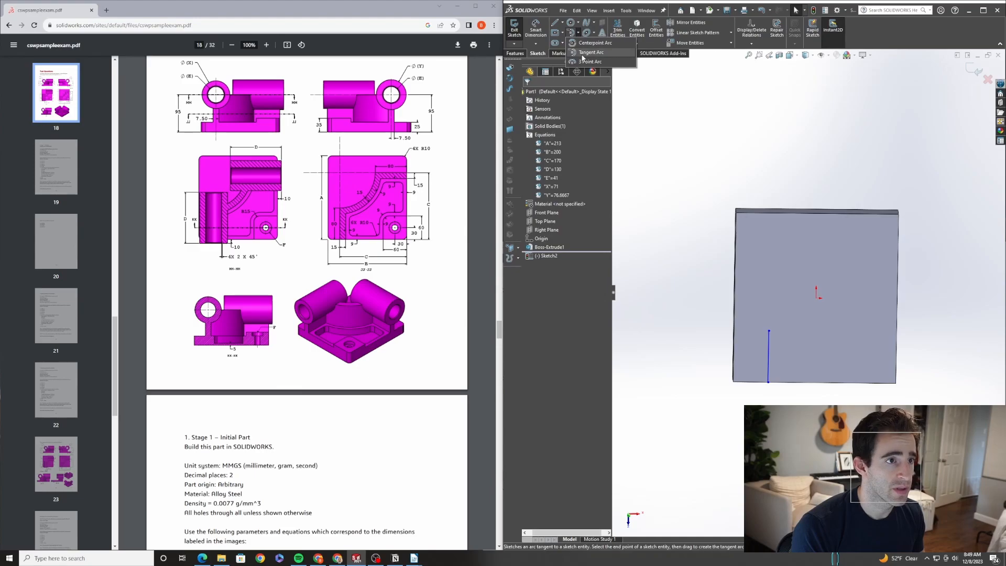
{"action": "left_click", "coordinate": [583, 58]}
{"action": "left_click", "coordinate": [768, 331]}
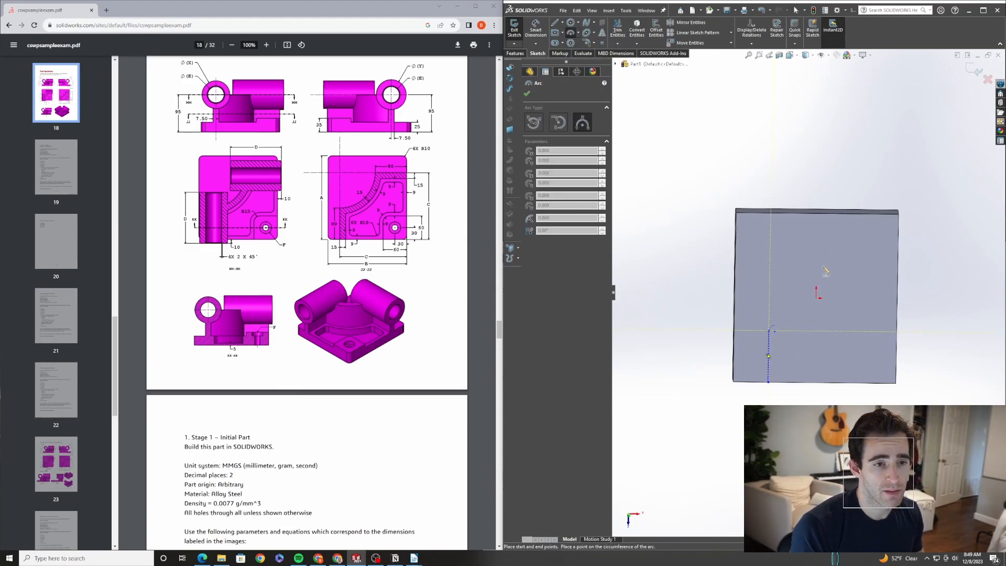
{"action": "key", "text": "Escape"}
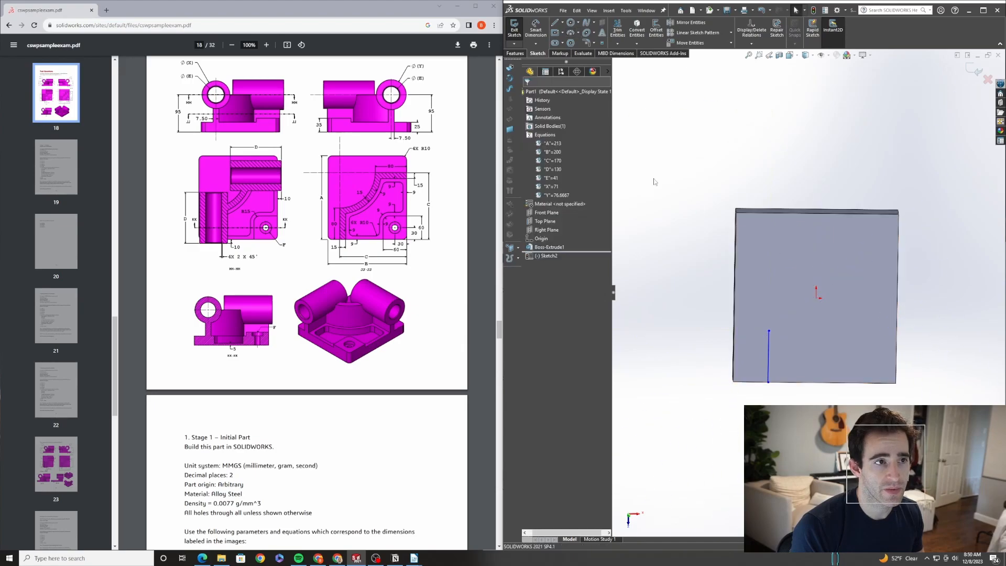
Draw an arc from the line's top end curving up to a point near the face's upper right
{"action": "left_click", "coordinate": [570, 33]}
{"action": "left_click", "coordinate": [769, 331]}
{"action": "left_click", "coordinate": [828, 253]}
{"action": "left_click", "coordinate": [836, 293]}
{"action": "key", "text": "Escape"}
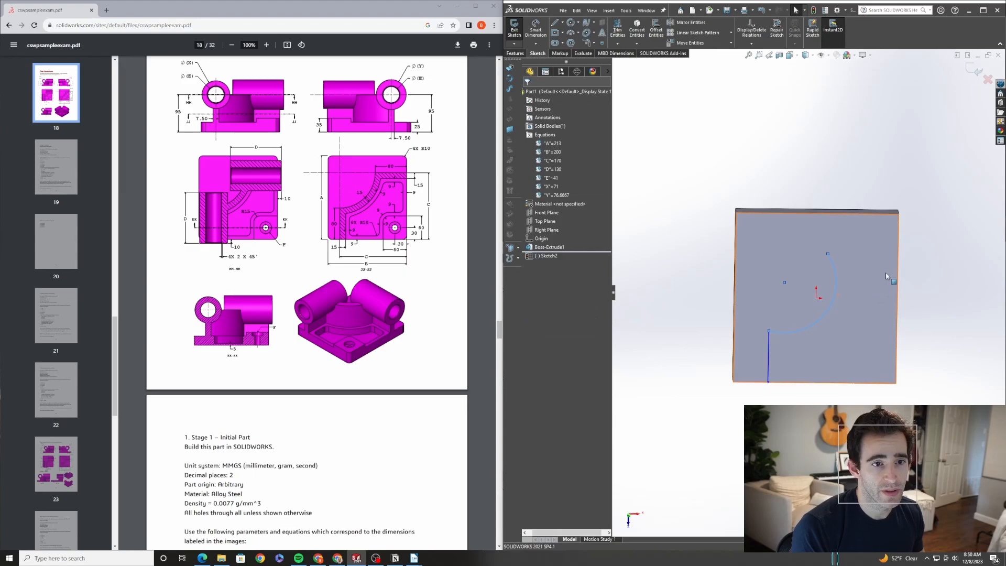
Draw a horizontal line from the arc's end to the face's right edge
{"action": "key", "text": "l"}
{"action": "left_click", "coordinate": [828, 253]}
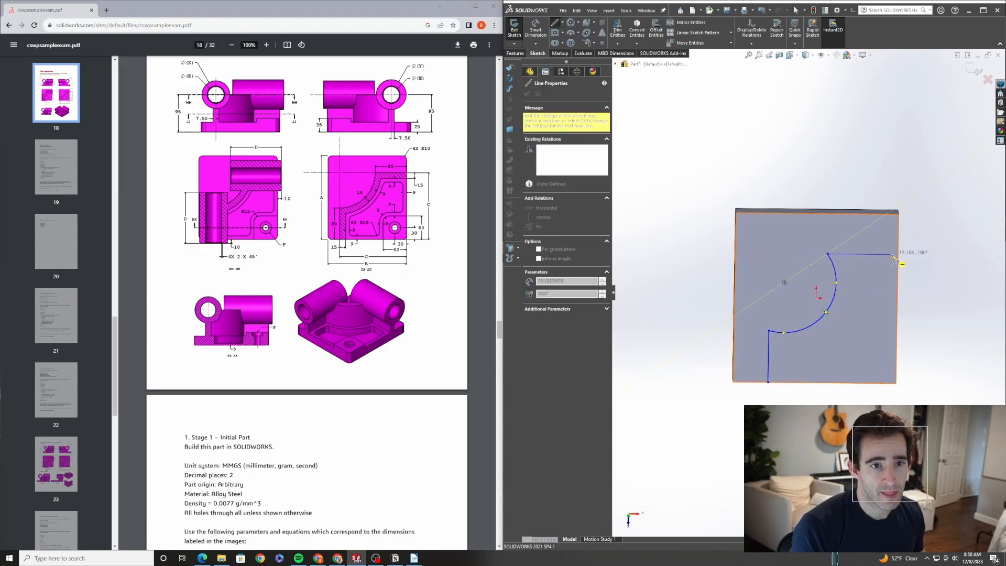
{"action": "left_click", "coordinate": [898, 254]}
{"action": "key", "text": "Escape"}
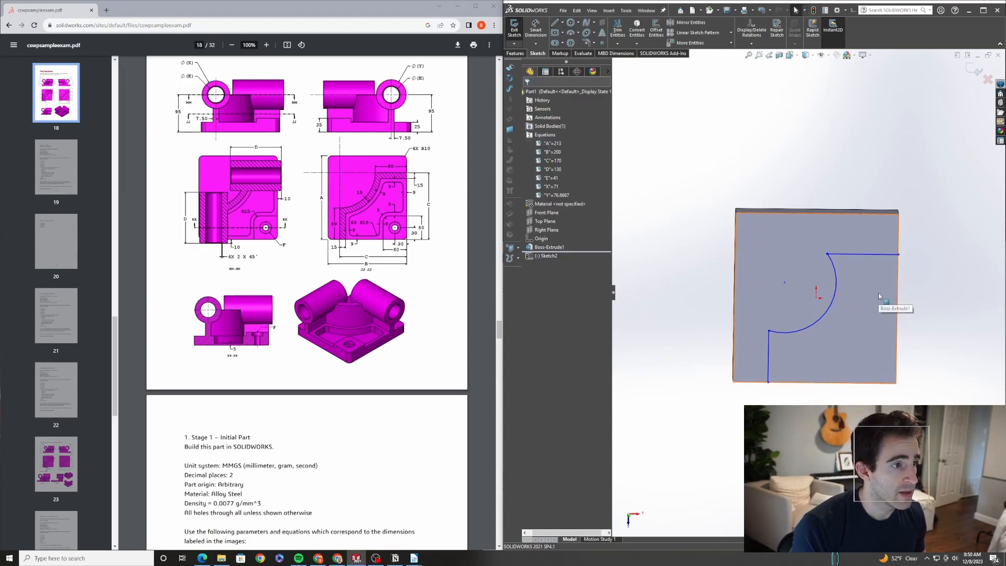
Dimension the horizontal line's length as 80 mm
{"action": "key", "text": "d"}
{"action": "left_click", "coordinate": [869, 254]}
{"action": "left_click", "coordinate": [865, 180]}
{"action": "type", "text": "80"}
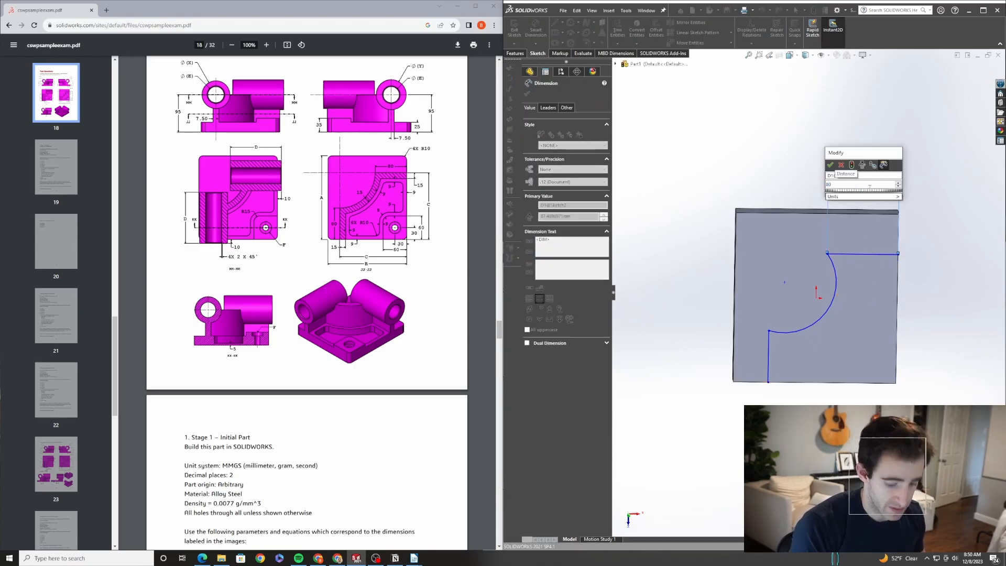
{"action": "key", "text": "Return"}
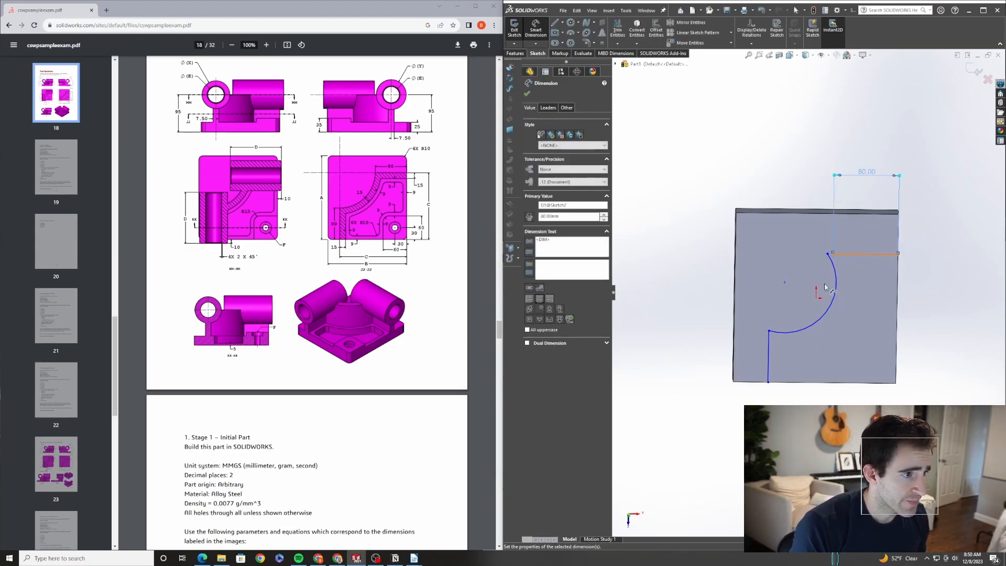
Dimension the vertical line's length as 80 mm
{"action": "left_click", "coordinate": [769, 356]}
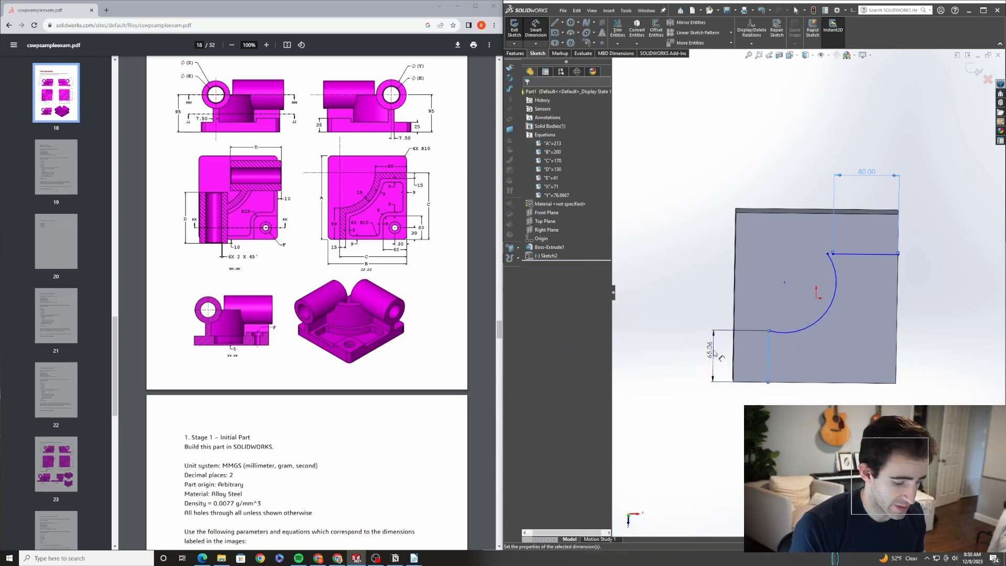
{"action": "left_click", "coordinate": [720, 356]}
{"action": "type", "text": "80"}
{"action": "key", "text": "Return"}
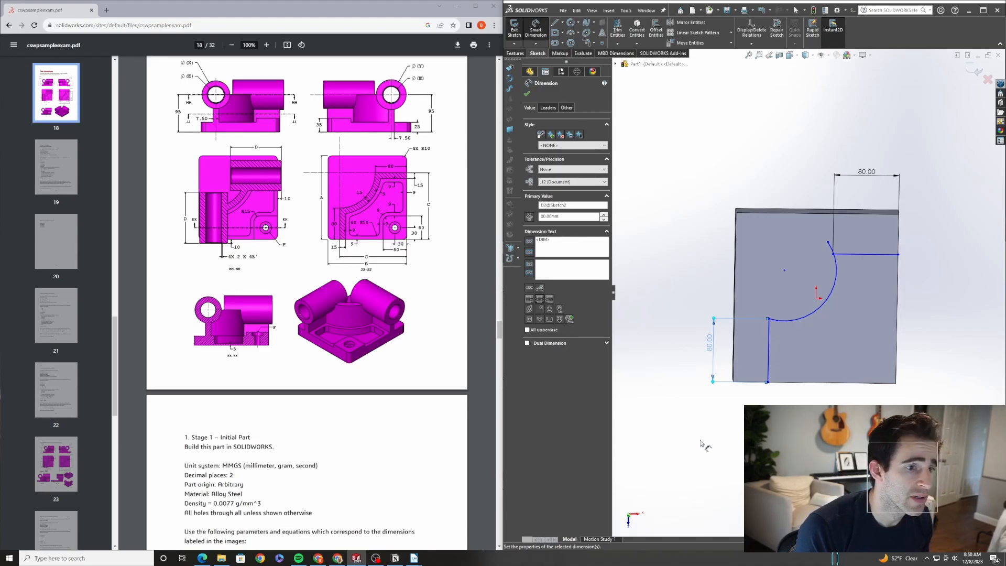
{"action": "left_click", "coordinate": [897, 361]}
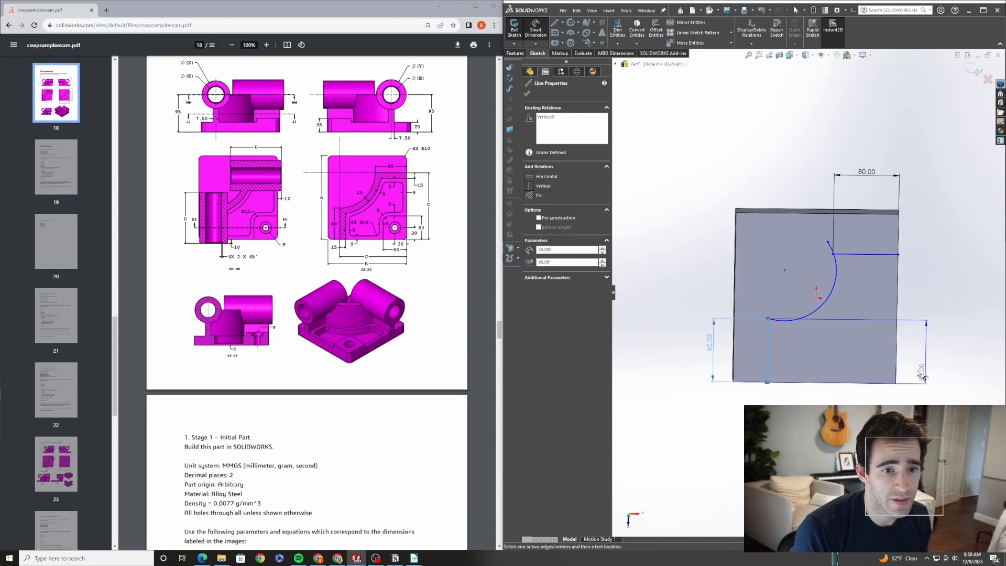
{"action": "left_click", "coordinate": [897, 372]}
{"action": "left_click", "coordinate": [834, 423]}
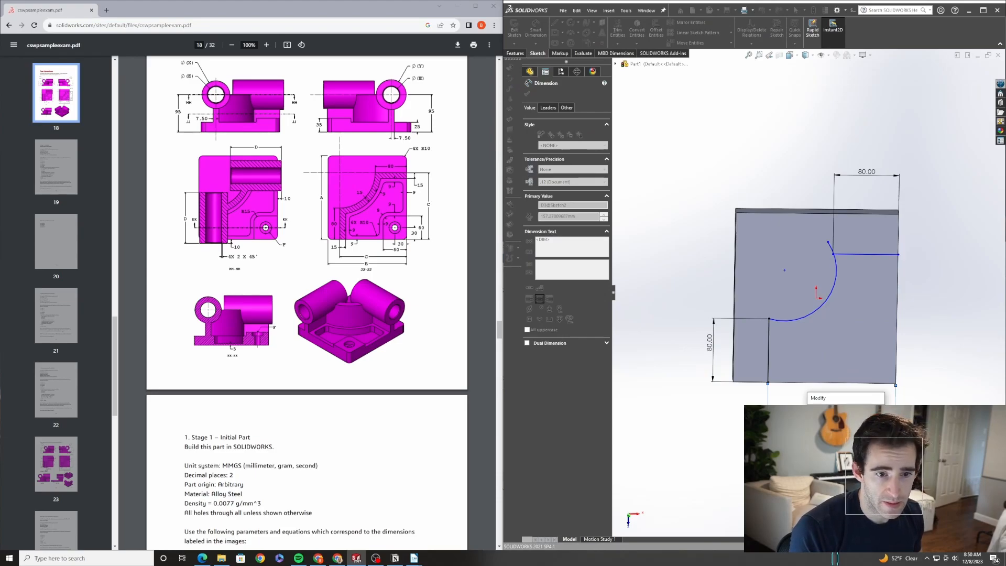
{"action": "key", "text": "Return"}
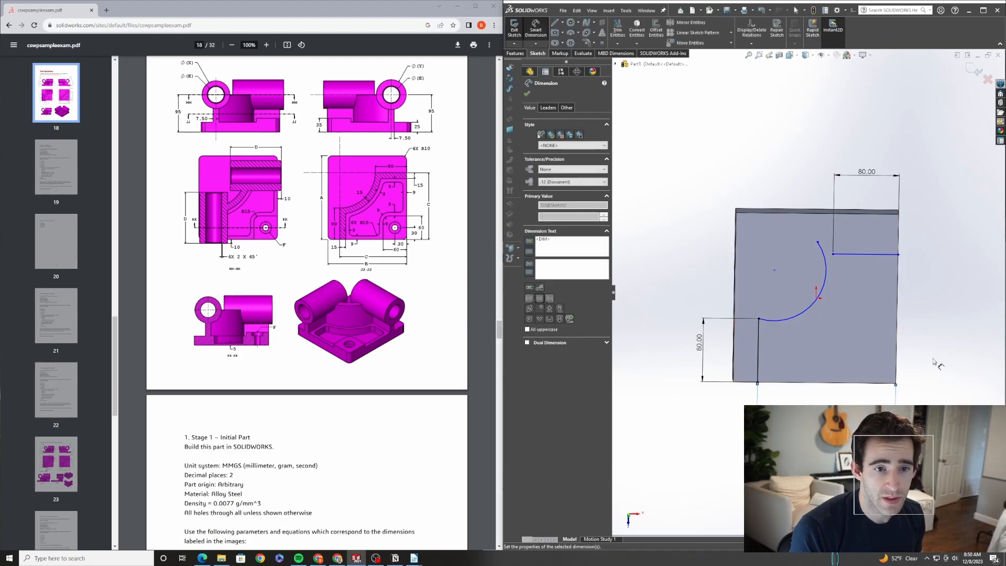
Dimension the horizontal line's height above the bottom edge, setting it equal to global variable C
{"action": "left_click", "coordinate": [880, 255]}
{"action": "left_click", "coordinate": [877, 383]}
{"action": "left_click", "coordinate": [925, 361]}
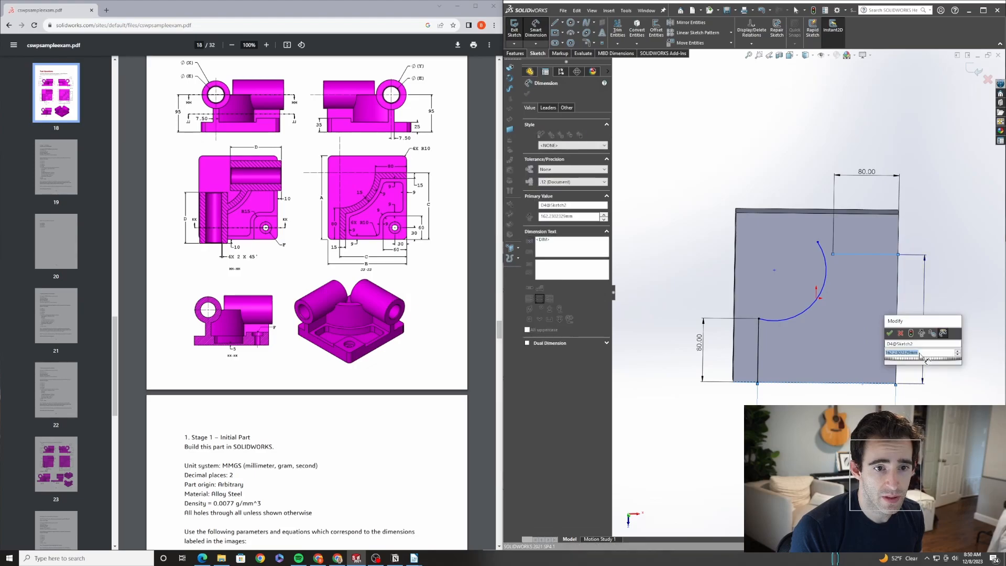
{"action": "type", "text": "="}
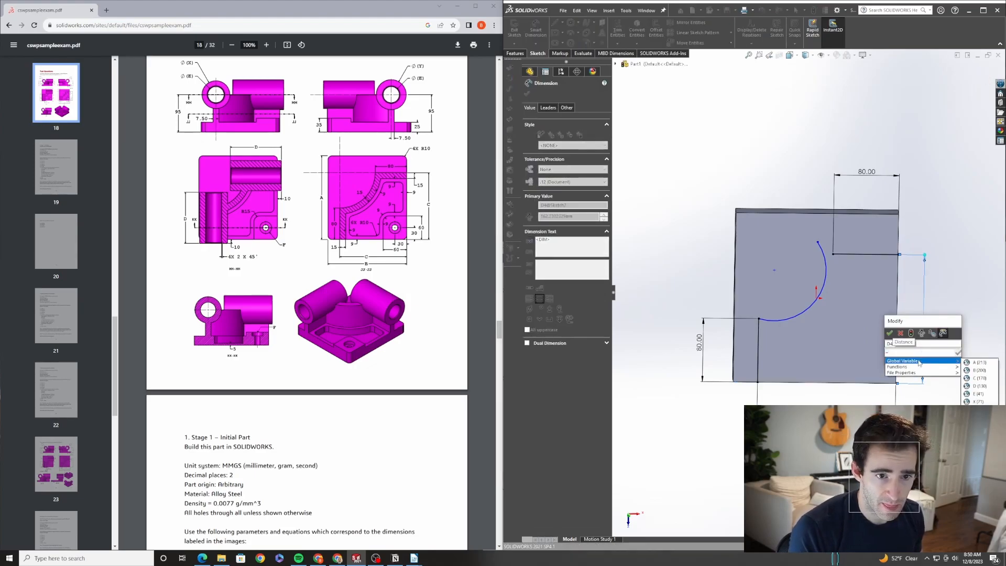
{"action": "left_click", "coordinate": [975, 377]}
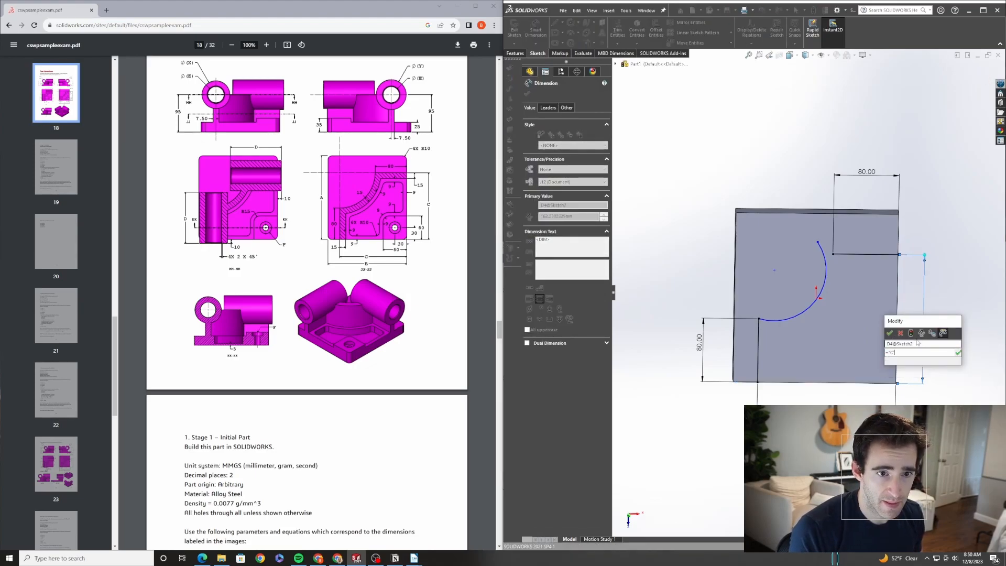
{"action": "left_click", "coordinate": [891, 333]}
{"action": "key", "text": "Escape"}
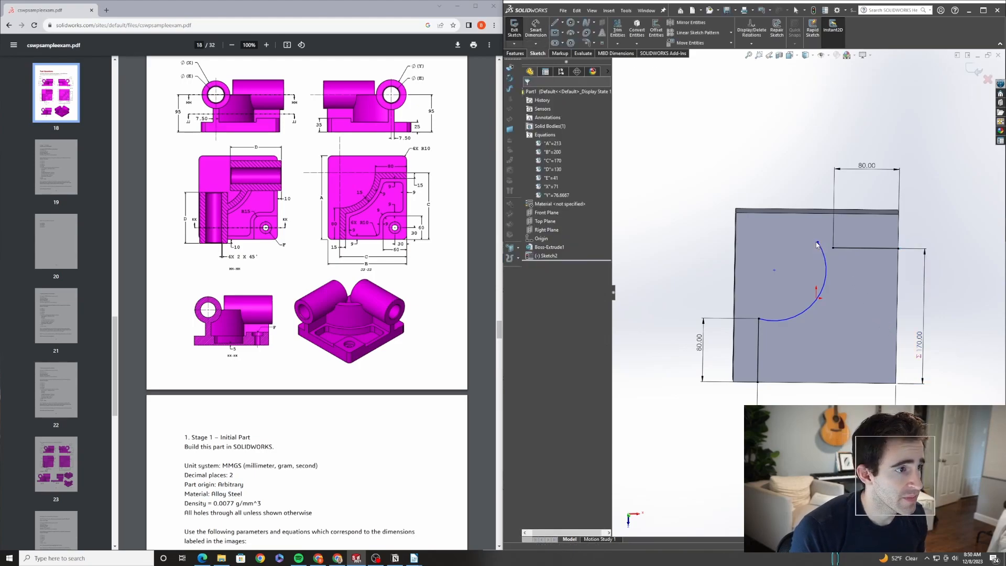
Join the arc's end to the horizontal line and make the arc's center coincident with that line
{"action": "left_click_drag", "start_coordinate": [817, 245], "coordinate": [832, 247]}
{"action": "key", "text": "Escape"}
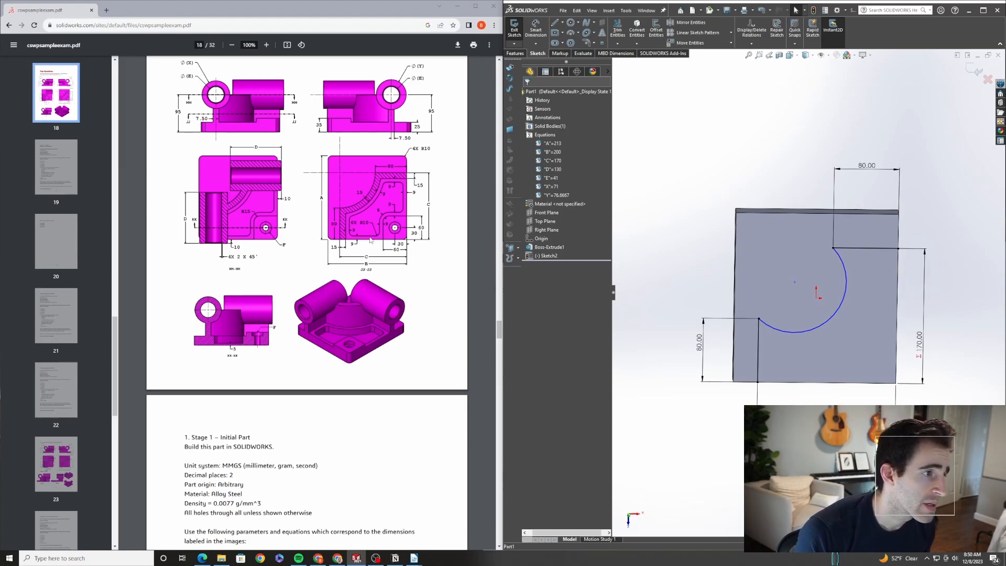
{"action": "left_click", "coordinate": [794, 281]}
{"action": "left_click", "coordinate": [853, 248], "text": "ctrl"}
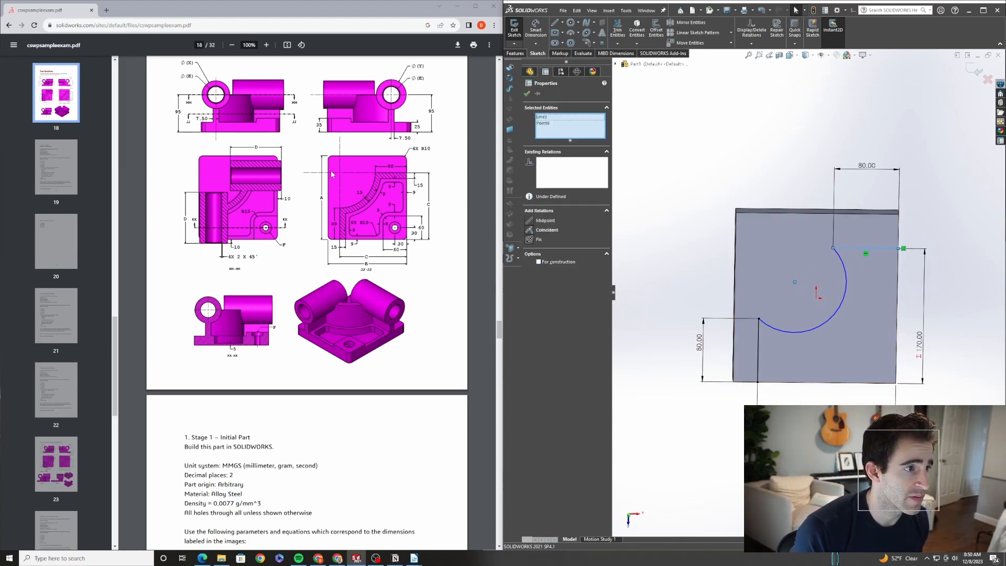
{"action": "left_click", "coordinate": [530, 230]}
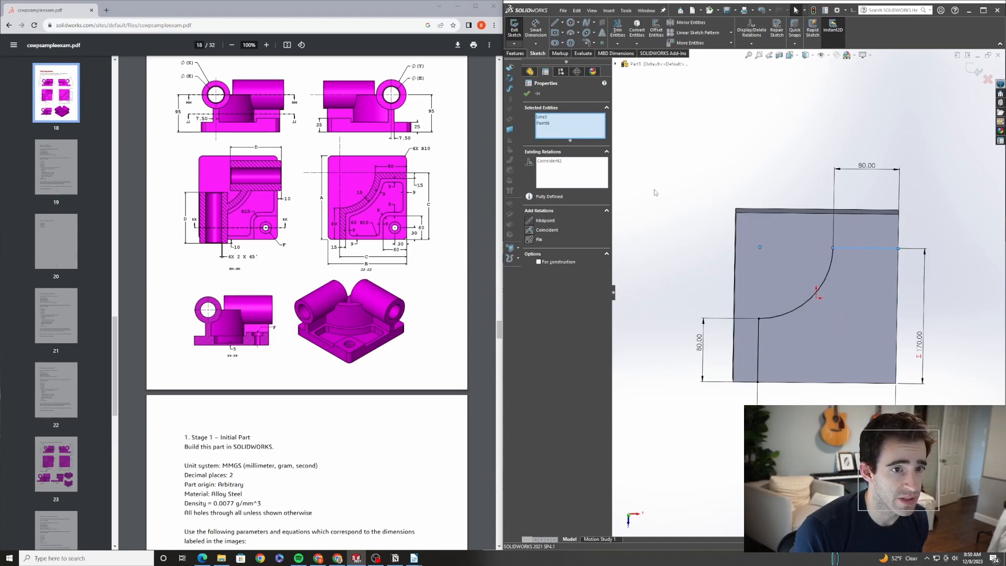
{"action": "key", "text": "Escape"}
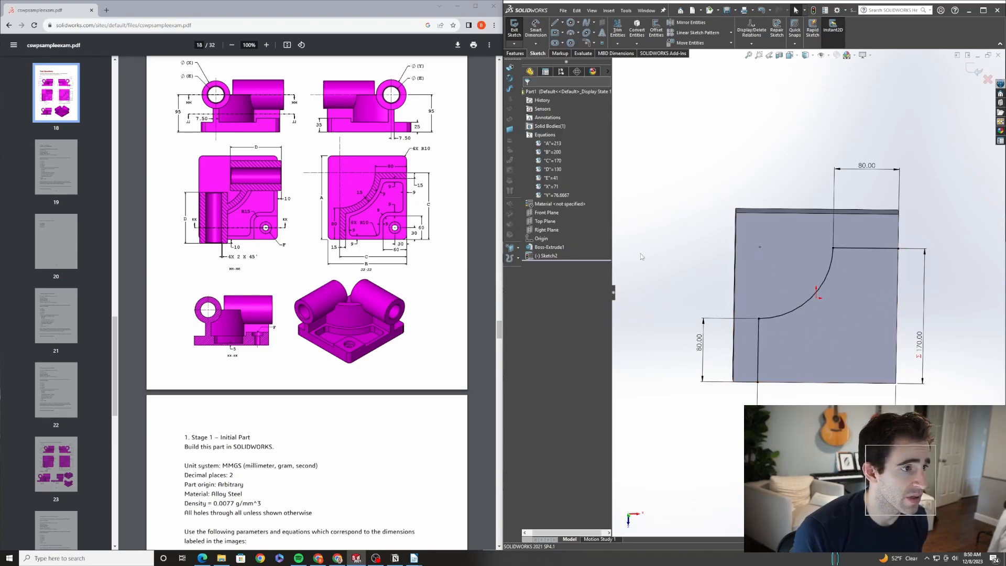
Offset the line-arc-line chain 15 mm inward with Offset Entities
{"action": "left_click", "coordinate": [656, 29]}
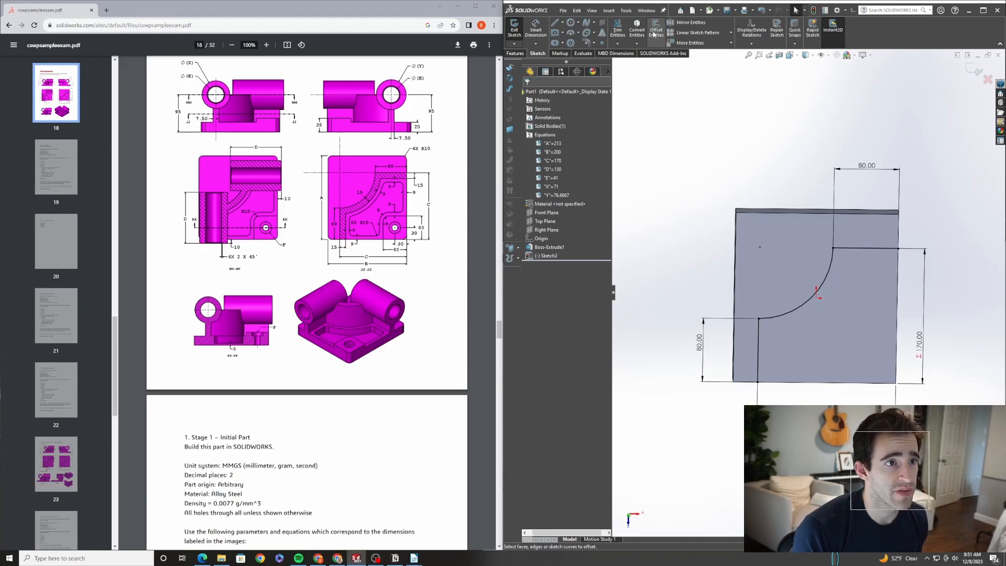
{"action": "type", "text": "15.000mm"}
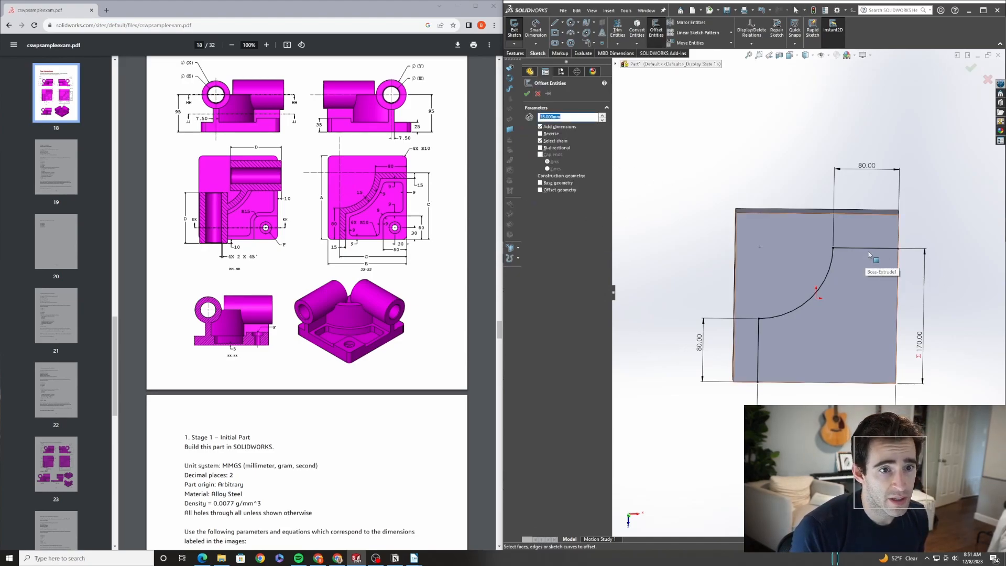
{"action": "left_click", "coordinate": [868, 249]}
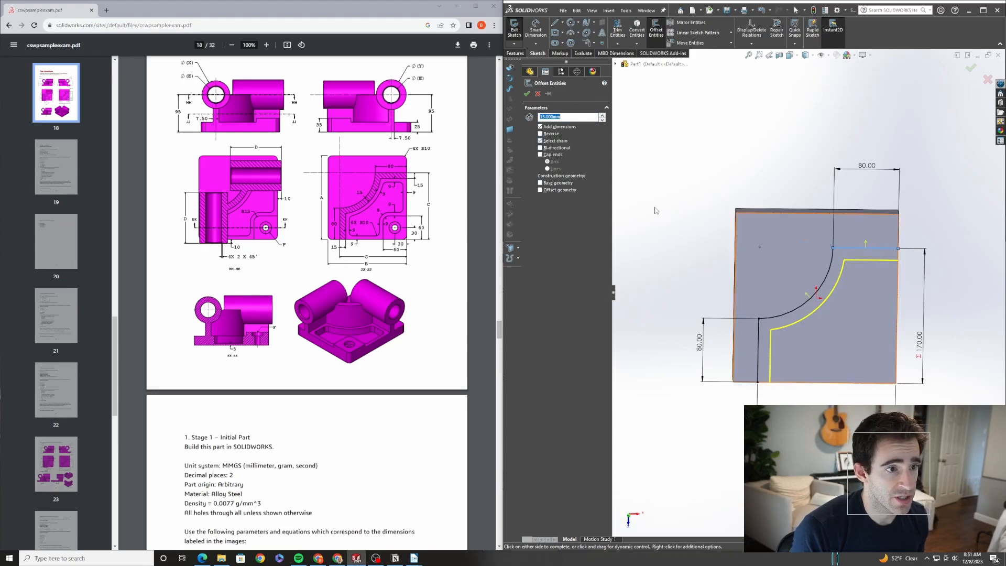
{"action": "left_click", "coordinate": [527, 94]}
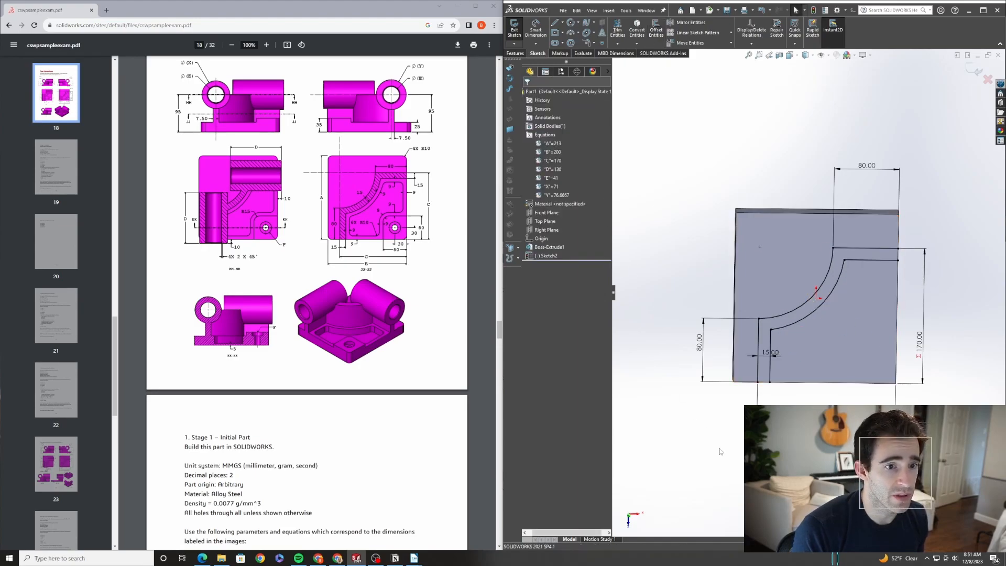
Draw a short vertical line along the right edge to close the gap between the chain and its offset
{"action": "left_click", "coordinate": [764, 382]}
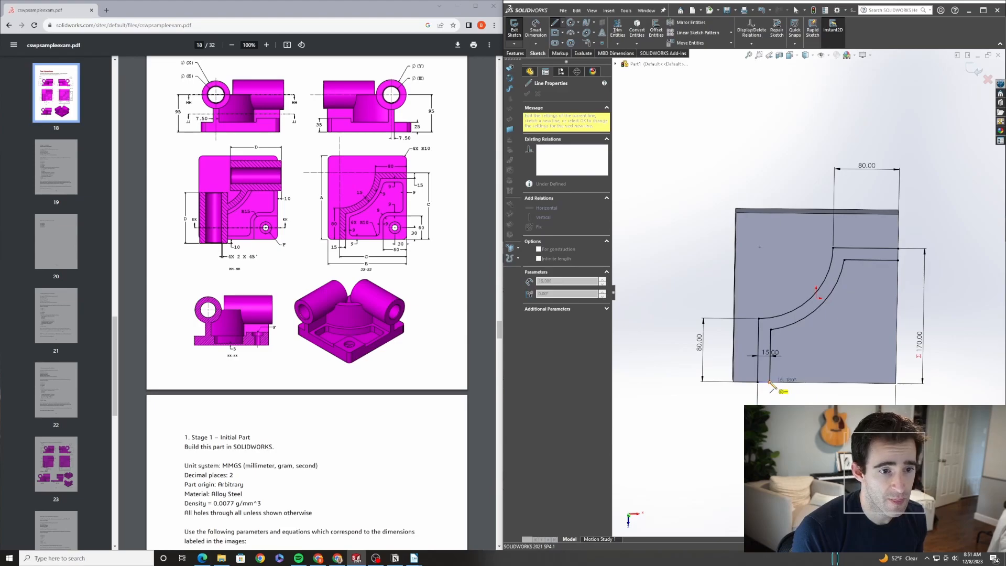
{"action": "key", "text": "Escape"}
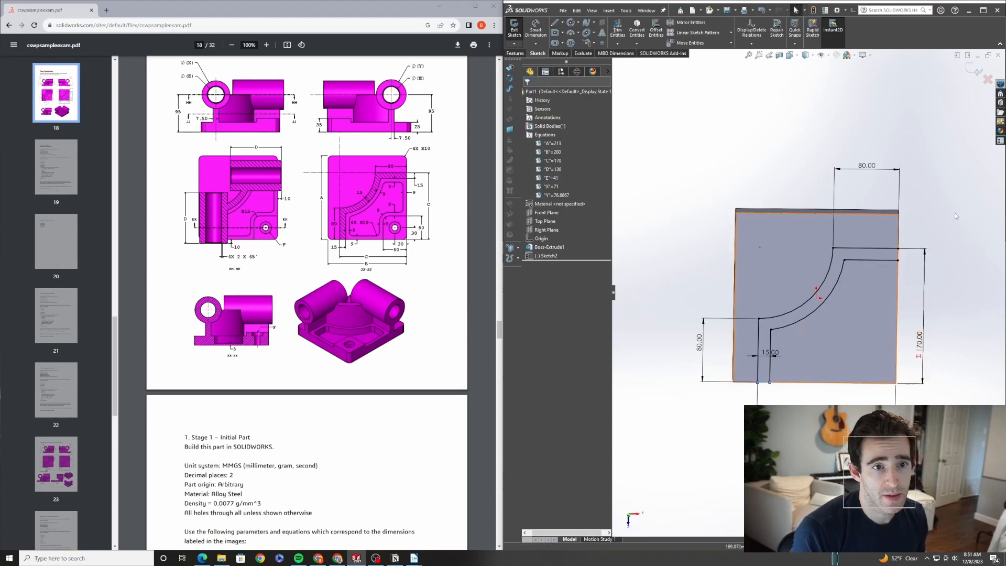
{"action": "key", "text": "l"}
{"action": "left_click_drag", "start_coordinate": [898, 249], "coordinate": [898, 261]}
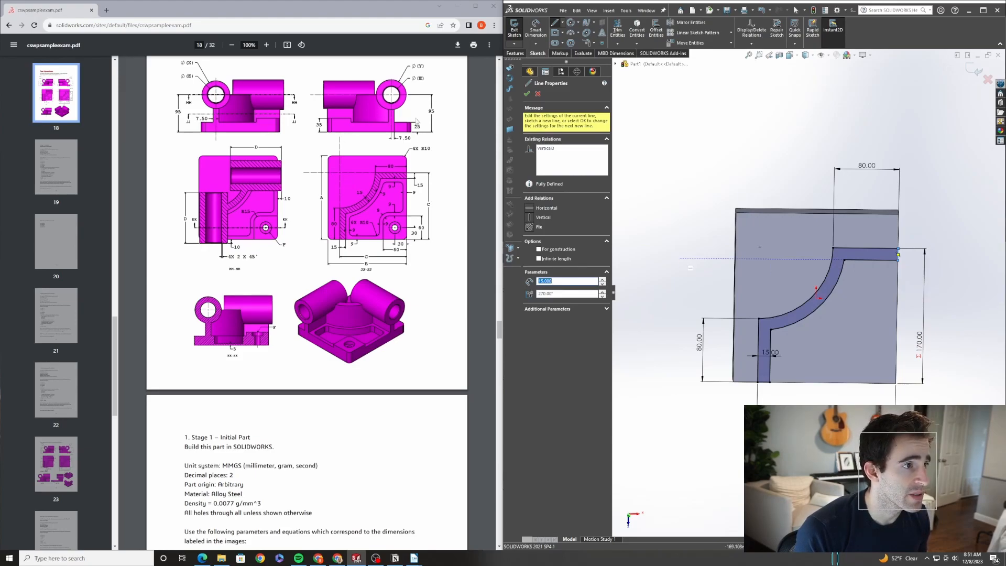
{"action": "left_click", "coordinate": [527, 94]}
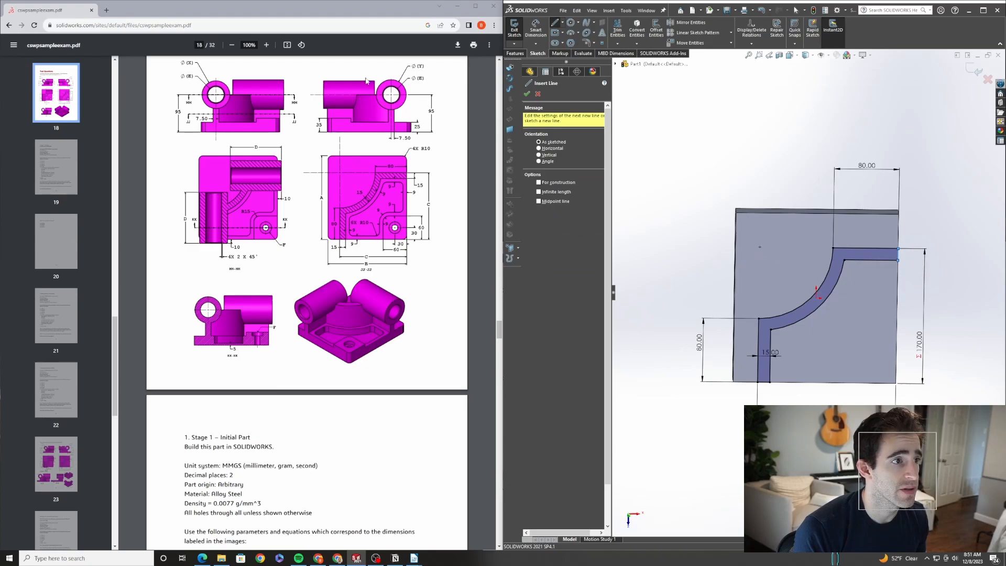
Extrude the closed offset profile as a boss 95 mm deep
{"action": "left_click", "coordinate": [515, 53]}
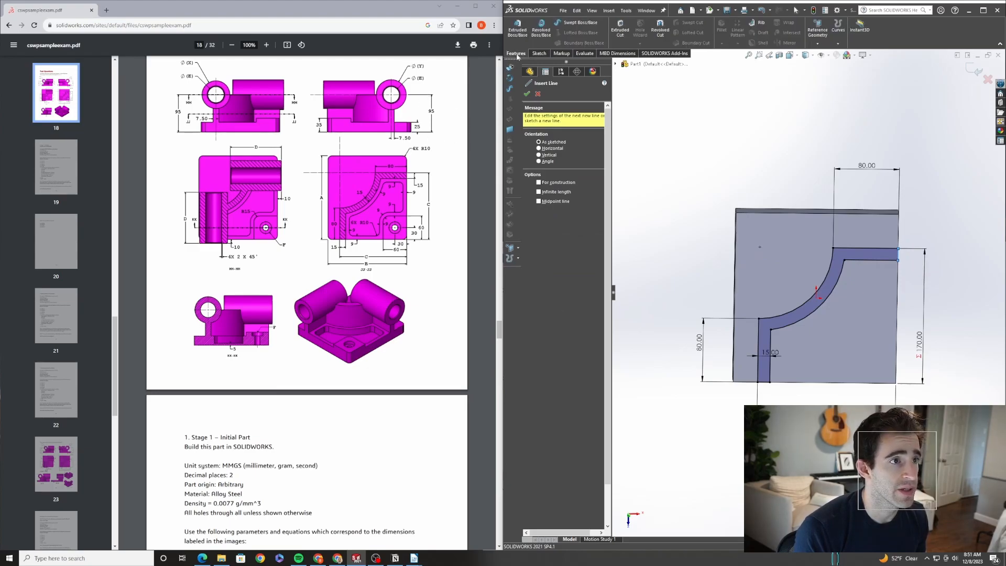
{"action": "left_click", "coordinate": [517, 28]}
{"action": "type", "text": "95"}
{"action": "key", "text": "Return"}
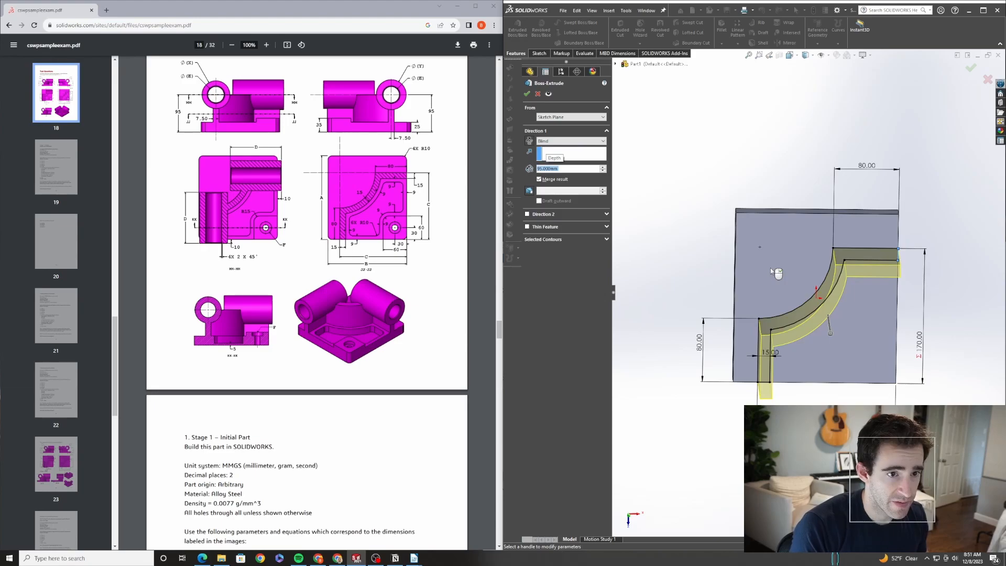
{"action": "left_click", "coordinate": [527, 93]}
Start a new sketch on the end face of the curved wall
{"action": "middle_click_drag", "start_coordinate": [797, 354], "coordinate": [793, 269]}
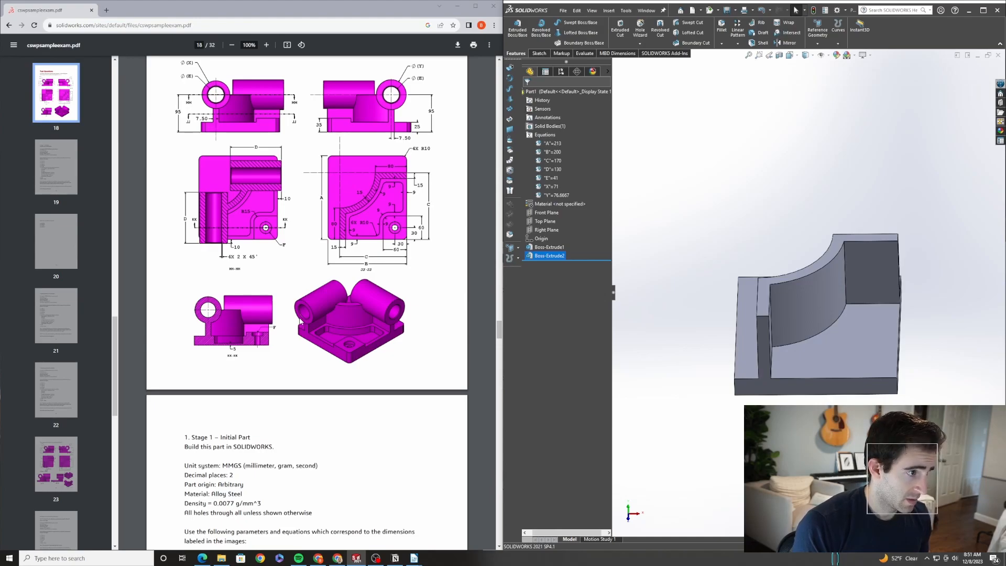
{"action": "scroll", "coordinate": [299, 314], "scroll_direction": "down", "scroll_amount": 1}
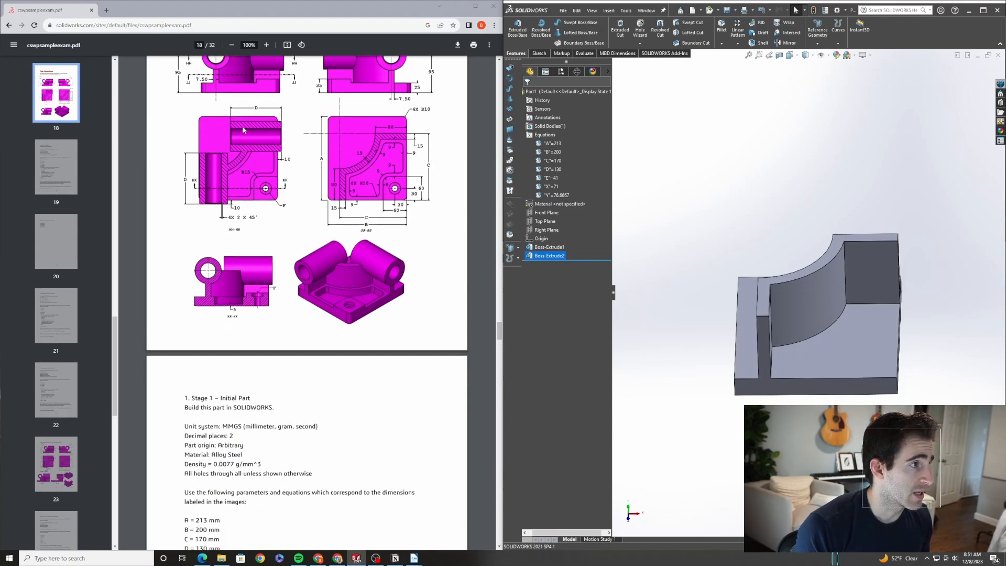
{"action": "scroll", "coordinate": [245, 132], "scroll_direction": "up", "scroll_amount": 2}
{"action": "middle_click_drag", "start_coordinate": [773, 340], "coordinate": [763, 270]}
{"action": "left_click", "coordinate": [767, 266]}
{"action": "left_click", "coordinate": [793, 233]}
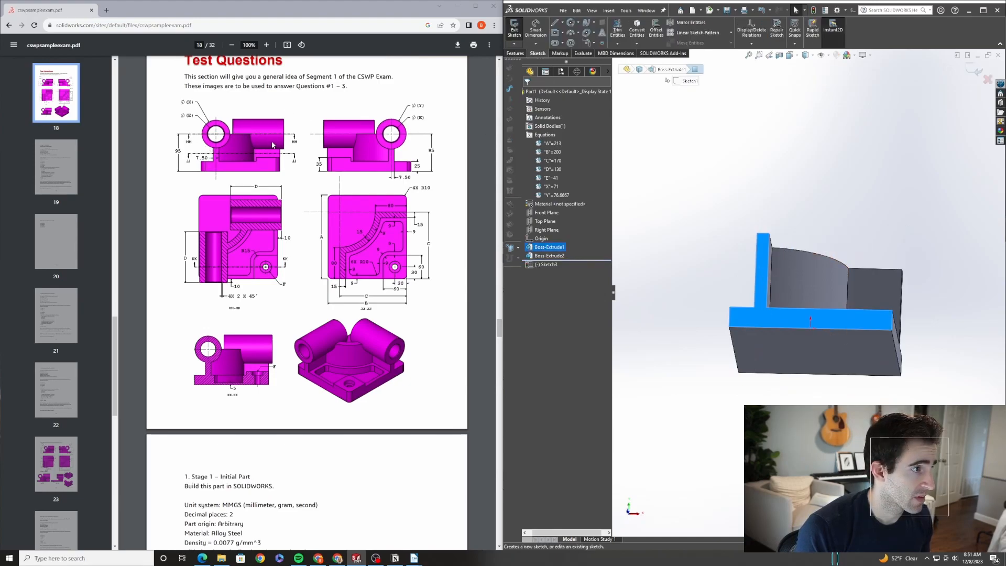
Draw a circle centered at the top of the wall's end face
{"action": "left_click", "coordinate": [570, 23]}
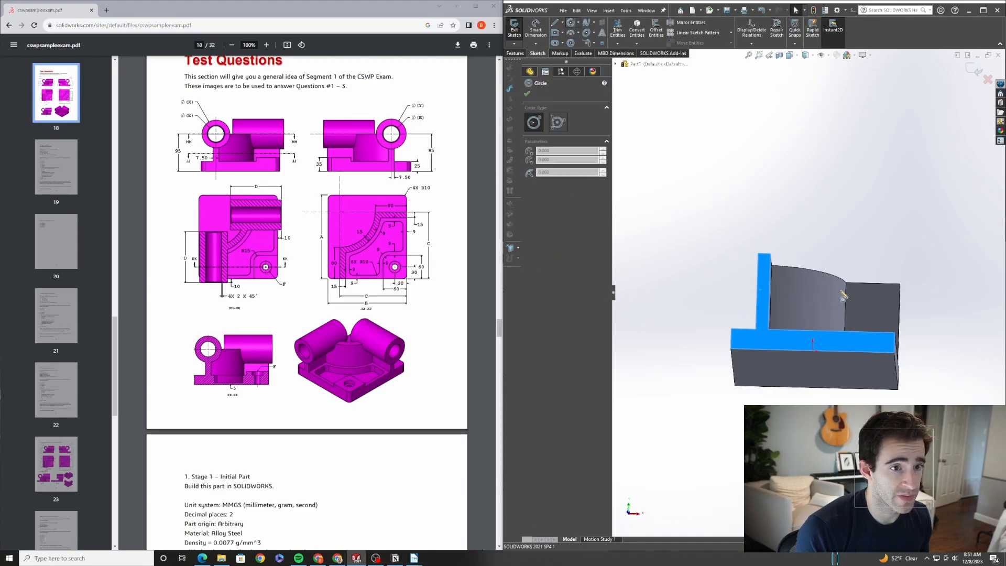
{"action": "left_click", "coordinate": [764, 253]}
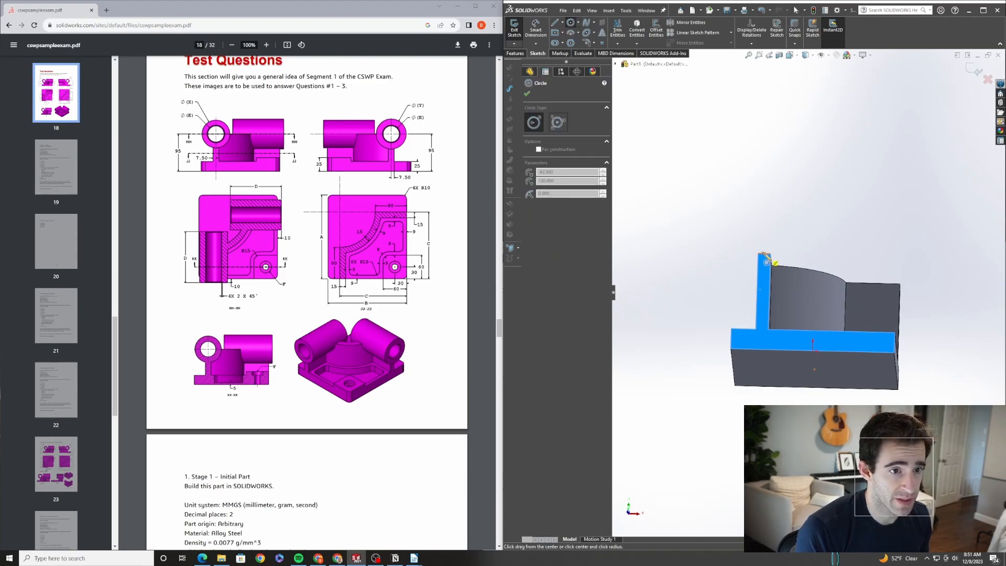
{"action": "left_click", "coordinate": [788, 283]}
{"action": "key", "text": "Escape"}
{"action": "middle_click_drag", "start_coordinate": [808, 280], "coordinate": [819, 217]}
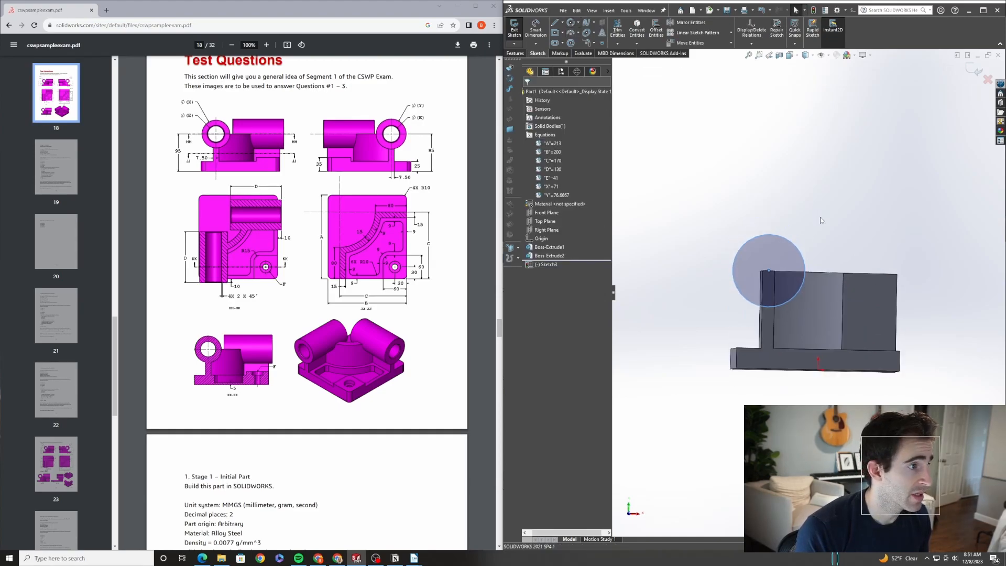
Dimension the circle's diameter, setting it equal to global variable X
{"action": "key", "text": "d"}
{"action": "left_click", "coordinate": [748, 241]}
{"action": "left_click", "coordinate": [700, 201]}
{"action": "type", "text": "="}
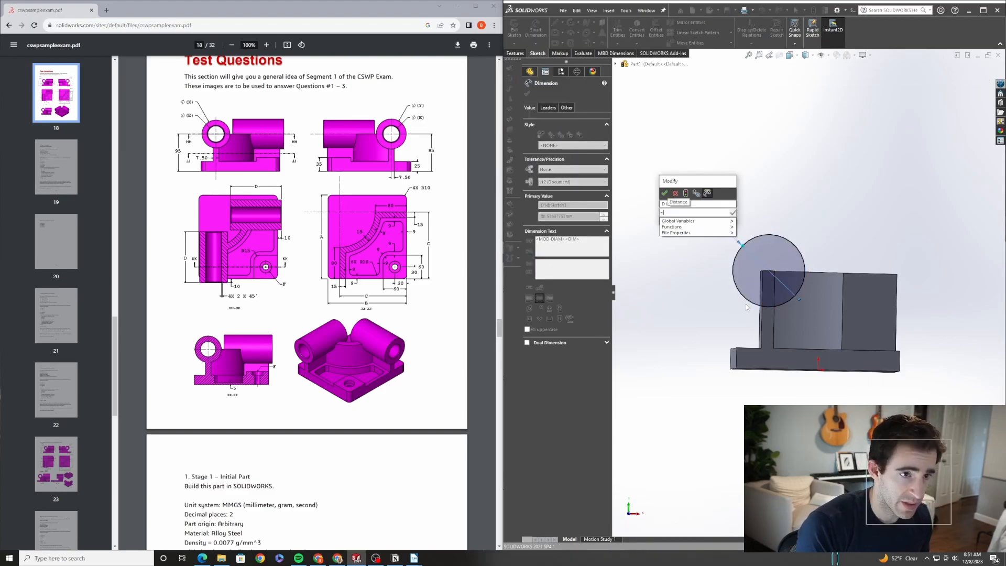
{"action": "mouse_move", "coordinate": [709, 221]}
{"action": "left_click", "coordinate": [753, 261]}
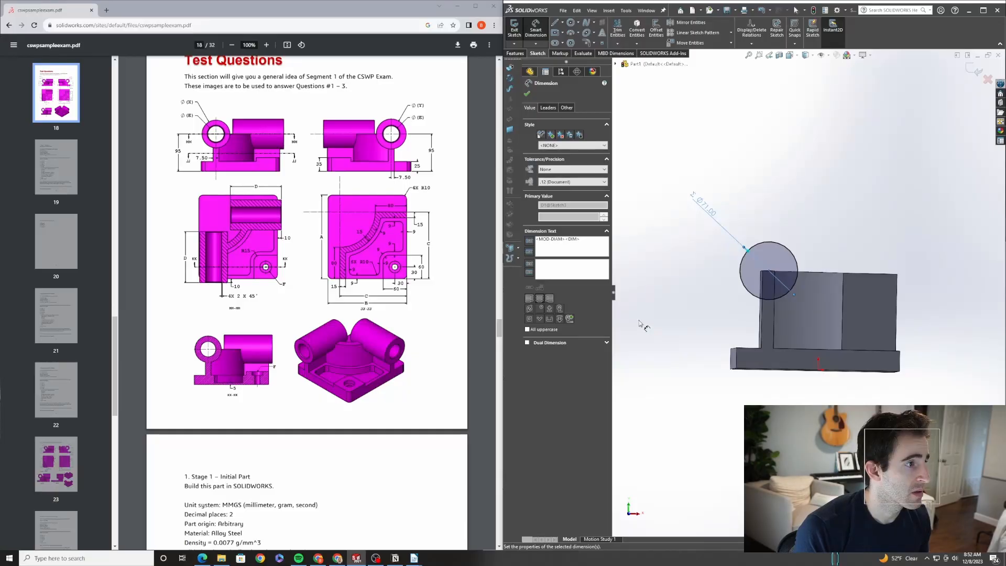
Extrude the circle as a boss in the reversed direction, with depth equal to global variable D
{"action": "middle_click_drag", "start_coordinate": [774, 264], "coordinate": [797, 268]}
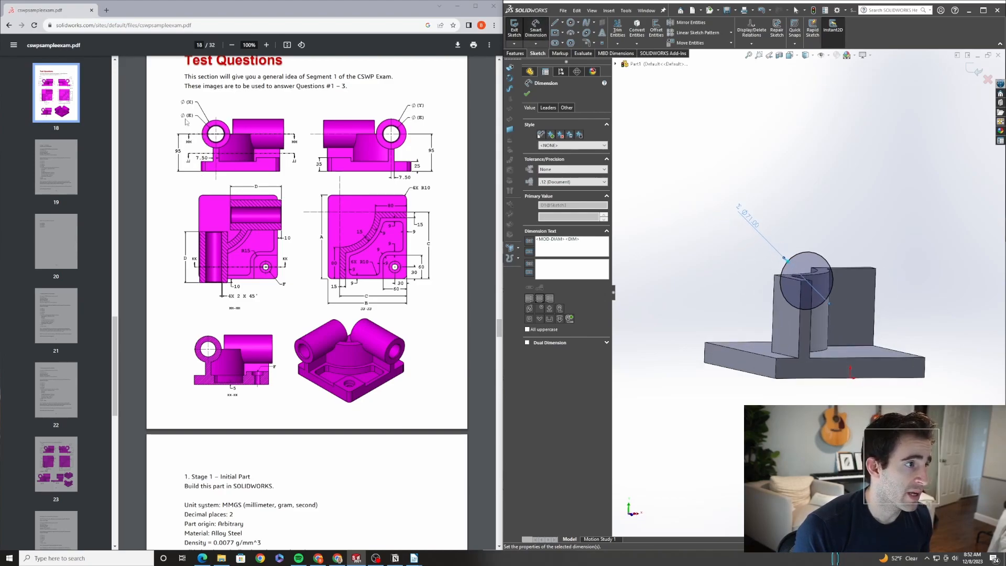
{"action": "mouse_move", "coordinate": [801, 325]}
{"action": "middle_mouse_down"}
{"action": "mouse_move", "coordinate": [784, 310]}
{"action": "mouse_move", "coordinate": [803, 307]}
{"action": "middle_mouse_up"}
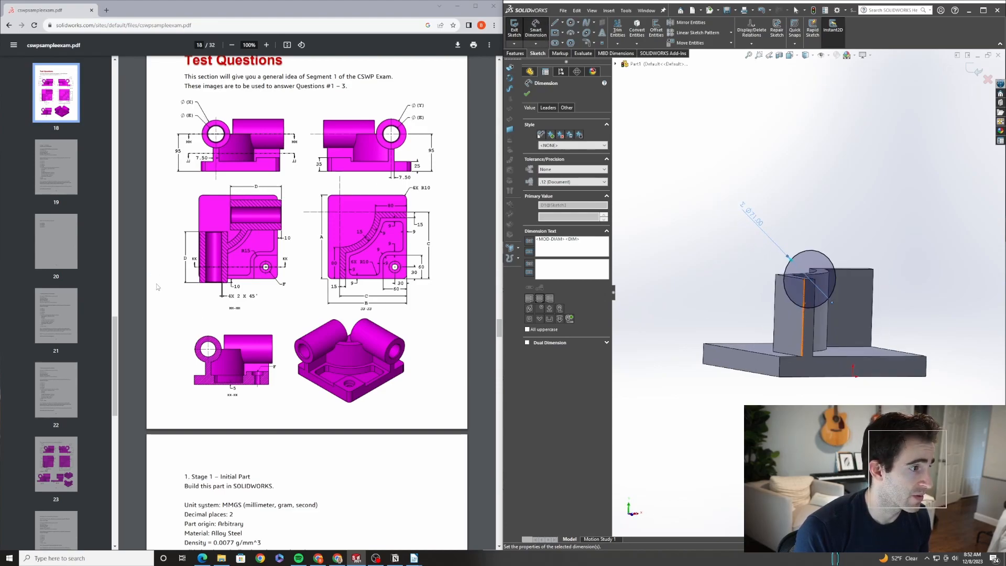
{"action": "left_click", "coordinate": [527, 94]}
{"action": "left_click", "coordinate": [515, 53]}
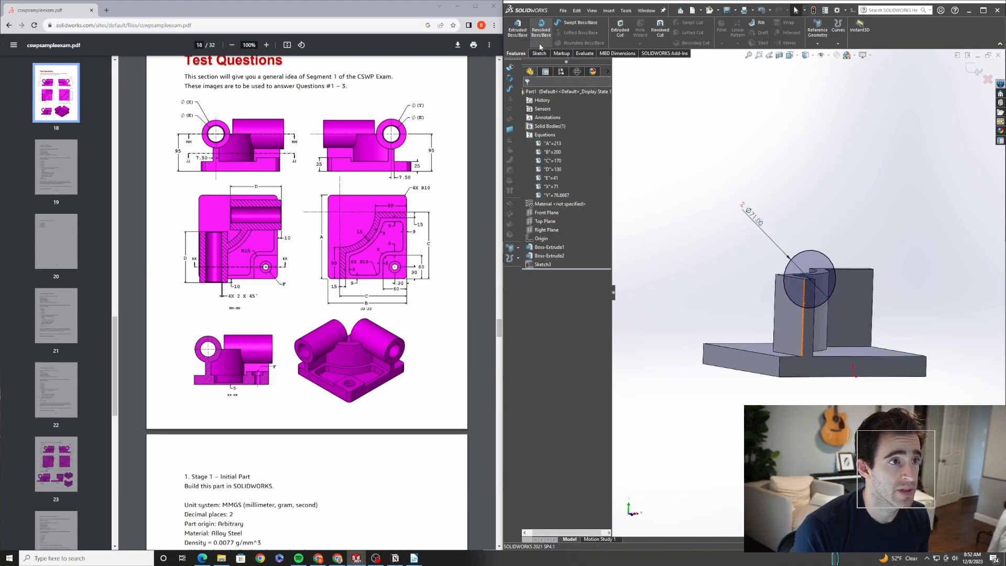
{"action": "left_click", "coordinate": [517, 27]}
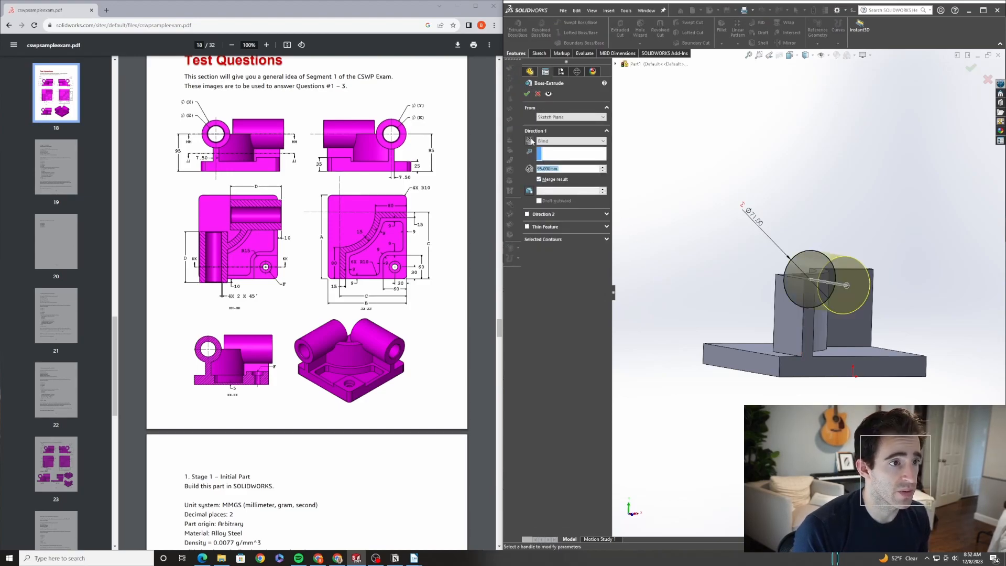
{"action": "left_click", "coordinate": [530, 141]}
{"action": "type", "text": "="}
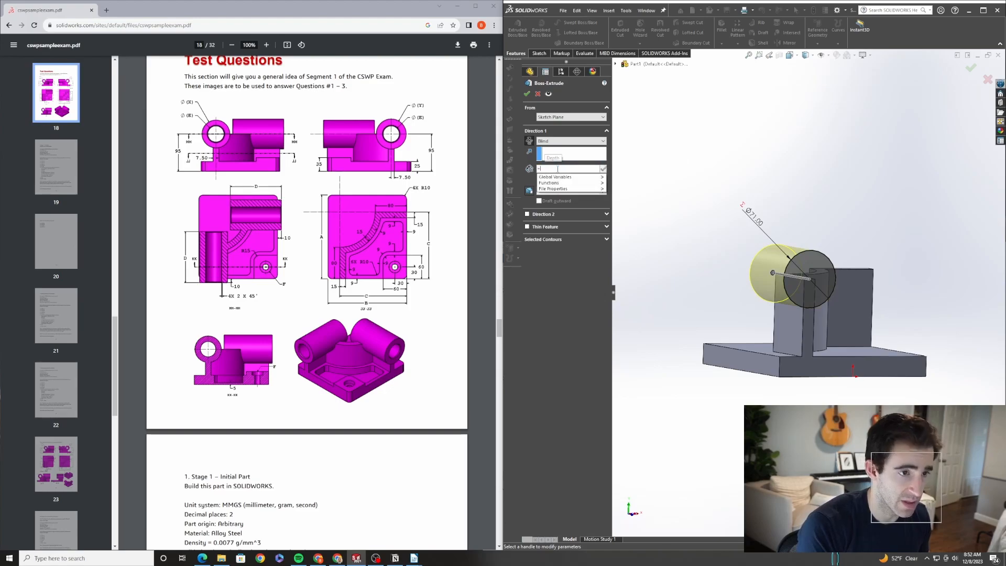
{"action": "mouse_move", "coordinate": [597, 181]}
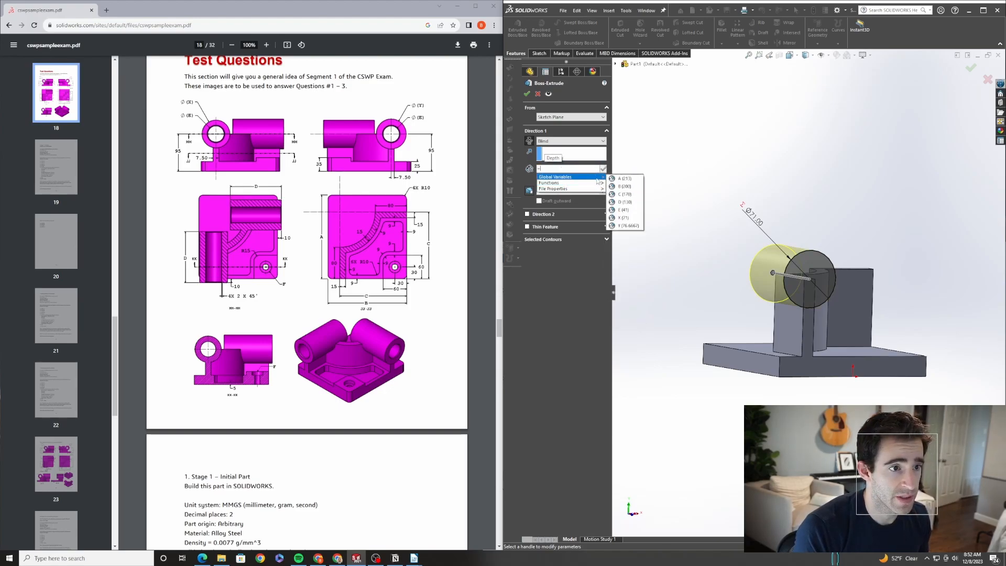
{"action": "left_click", "coordinate": [624, 202]}
{"action": "left_click", "coordinate": [527, 93]}
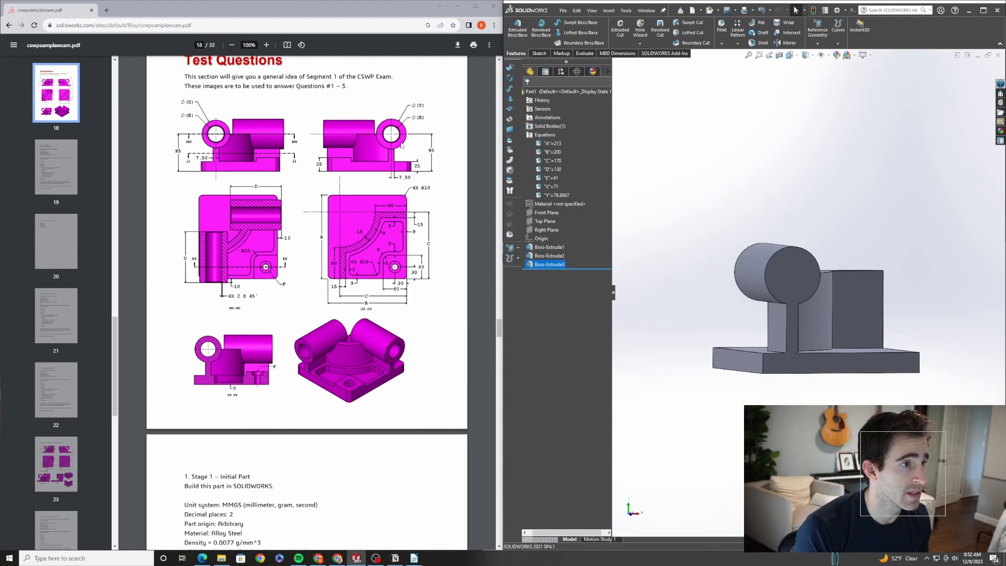
Start a new sketch on the opposite end face of the wall and draw a circle centered at its top edge
{"action": "middle_click_drag", "start_coordinate": [817, 293], "coordinate": [838, 295]}
{"action": "left_click", "coordinate": [838, 295]}
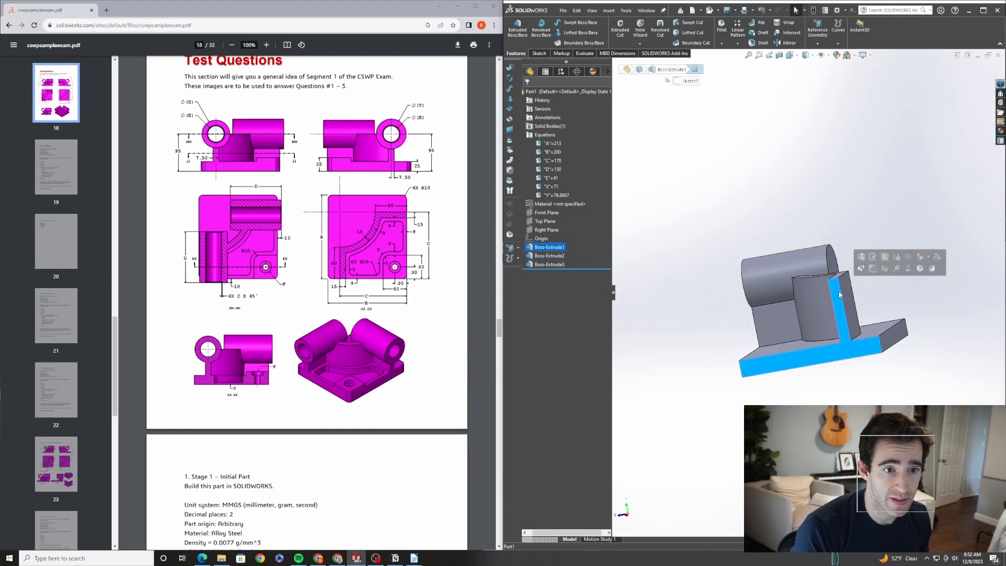
{"action": "left_click", "coordinate": [871, 269]}
{"action": "left_click", "coordinate": [569, 24]}
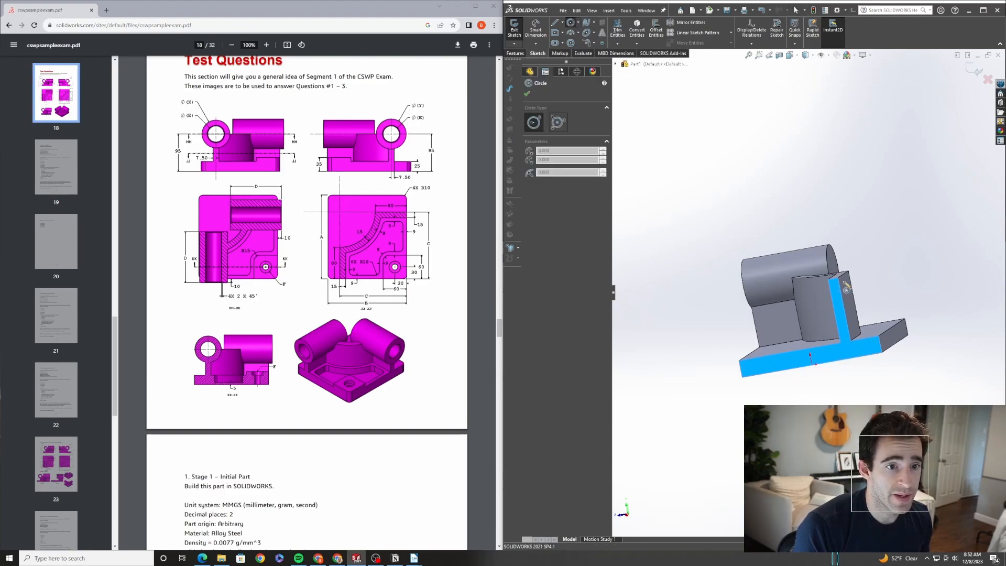
{"action": "left_click", "coordinate": [834, 278]}
{"action": "left_click", "coordinate": [864, 310]}
{"action": "key", "text": "Escape"}
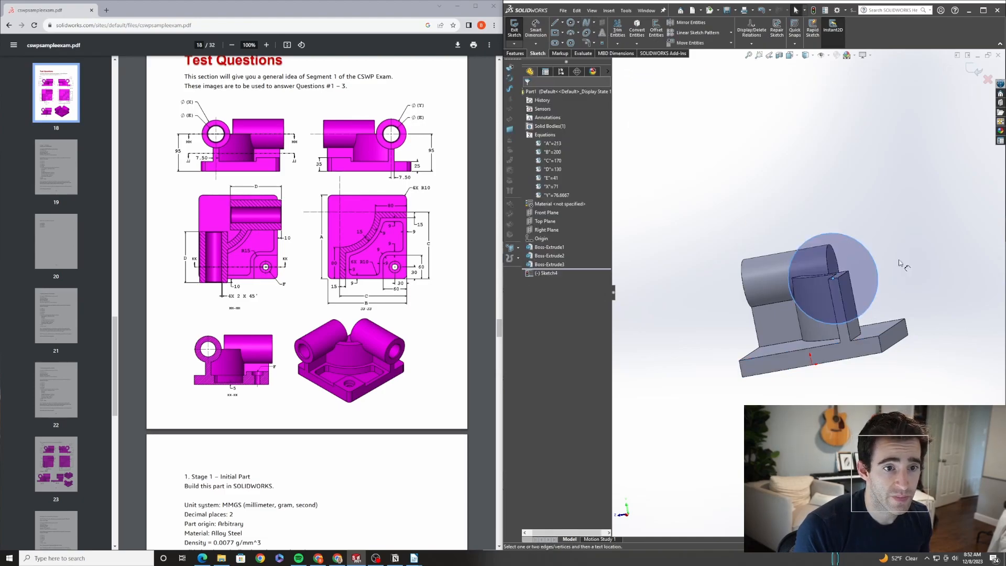
Dimension the new circle's diameter, setting it equal to global variable Y
{"action": "key", "text": "d"}
{"action": "left_click", "coordinate": [880, 274]}
{"action": "left_click", "coordinate": [915, 290]}
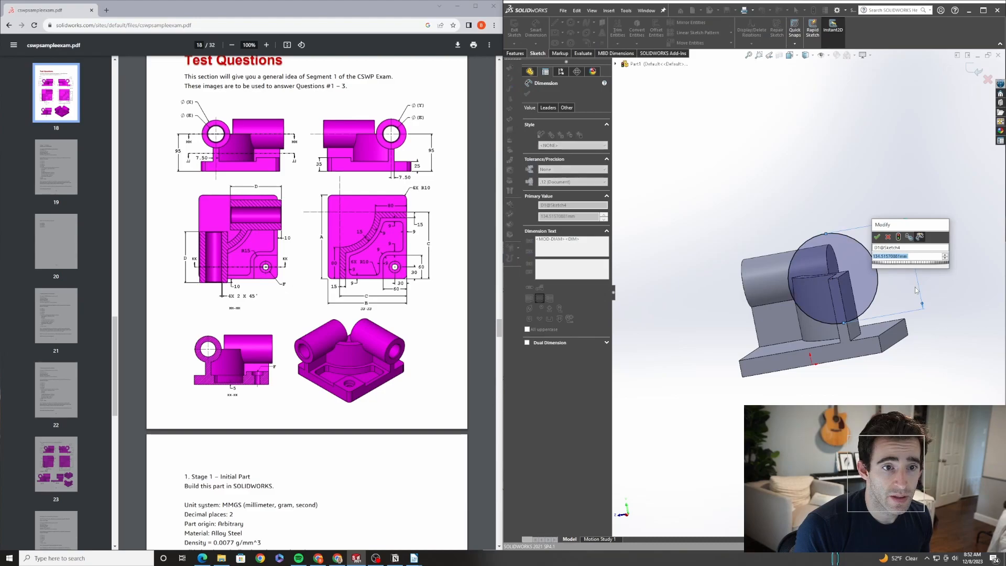
{"action": "type", "text": "="}
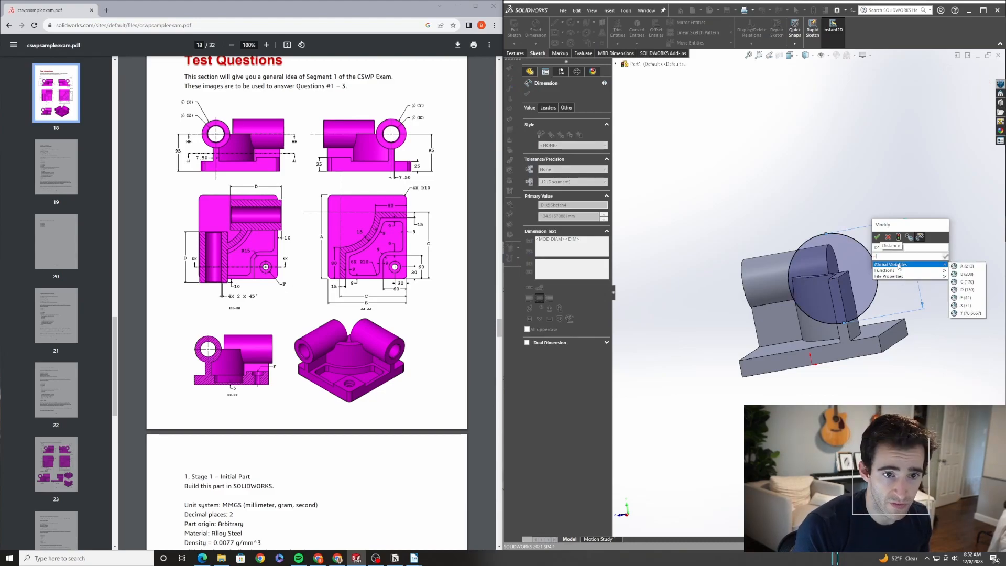
{"action": "left_click", "coordinate": [968, 313]}
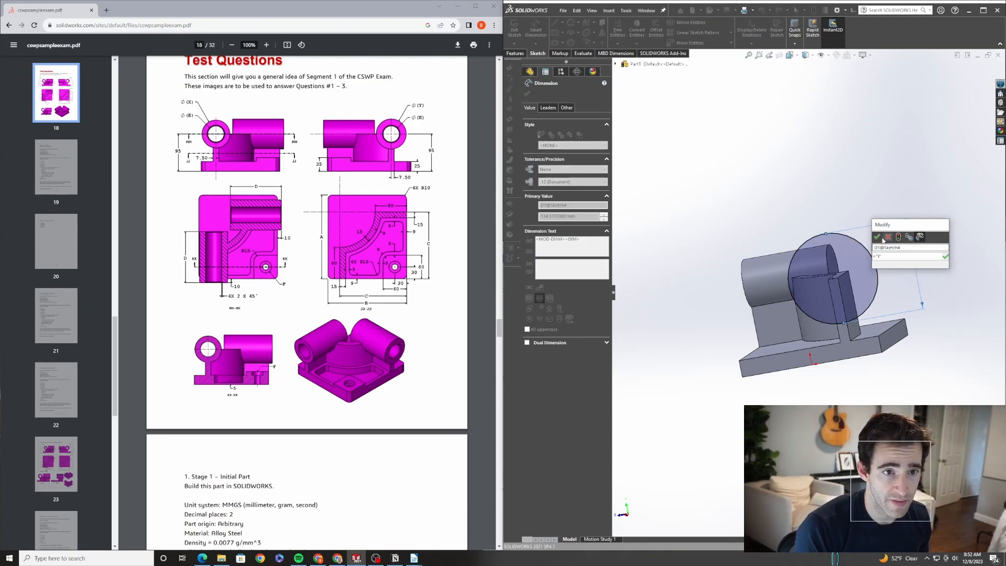
{"action": "left_click", "coordinate": [877, 239]}
{"action": "mouse_move", "coordinate": [762, 260]}
{"action": "middle_mouse_down"}
{"action": "mouse_move", "coordinate": [777, 267]}
{"action": "mouse_move", "coordinate": [773, 251]}
{"action": "middle_mouse_up"}
{"action": "middle_click_drag", "start_coordinate": [848, 289], "coordinate": [767, 196]}
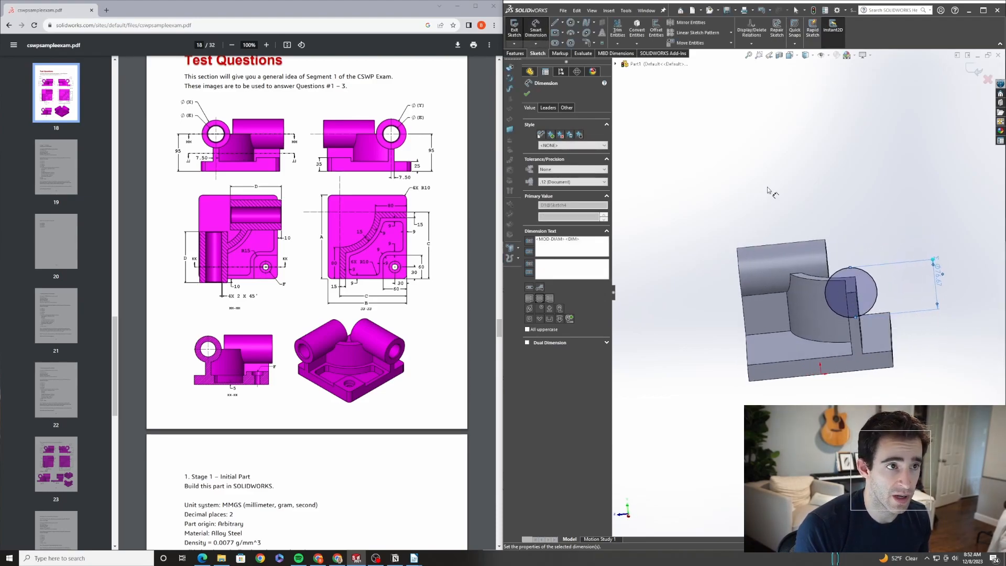
{"action": "left_click", "coordinate": [527, 93]}
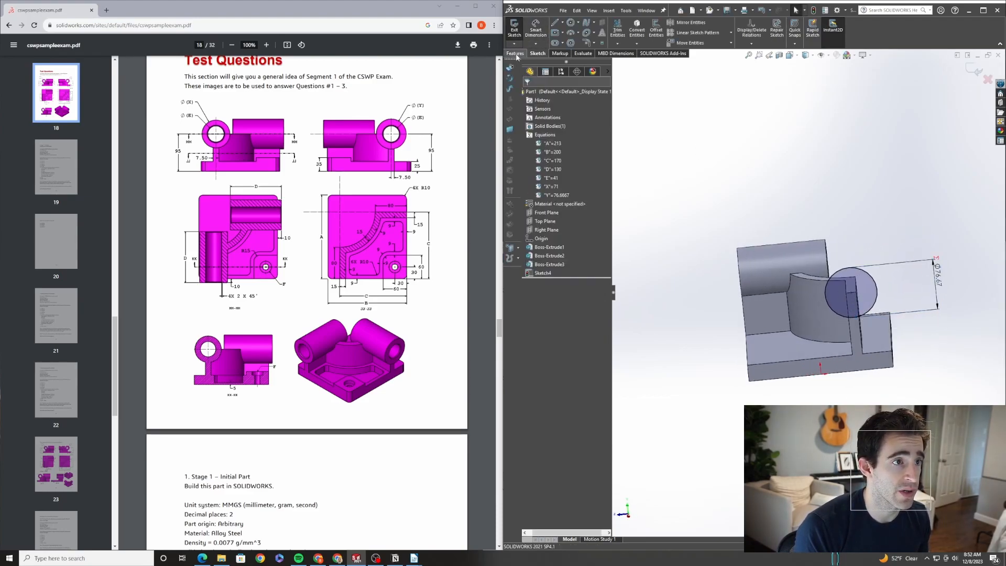
Extrude the second circle as a boss in the reversed direction, with depth equal to global variable D
{"action": "left_click", "coordinate": [514, 53]}
{"action": "left_click", "coordinate": [517, 29]}
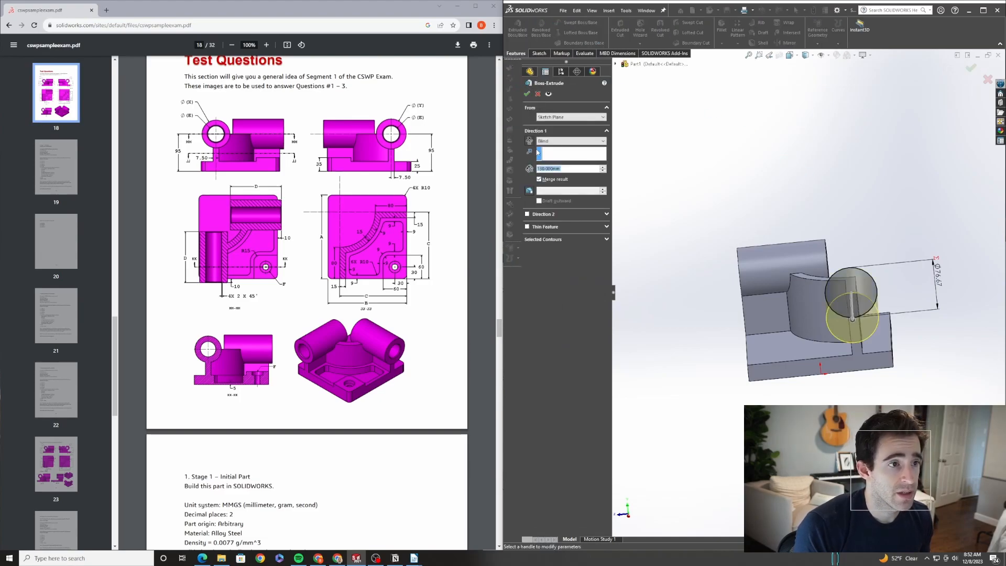
{"action": "left_click", "coordinate": [530, 140]}
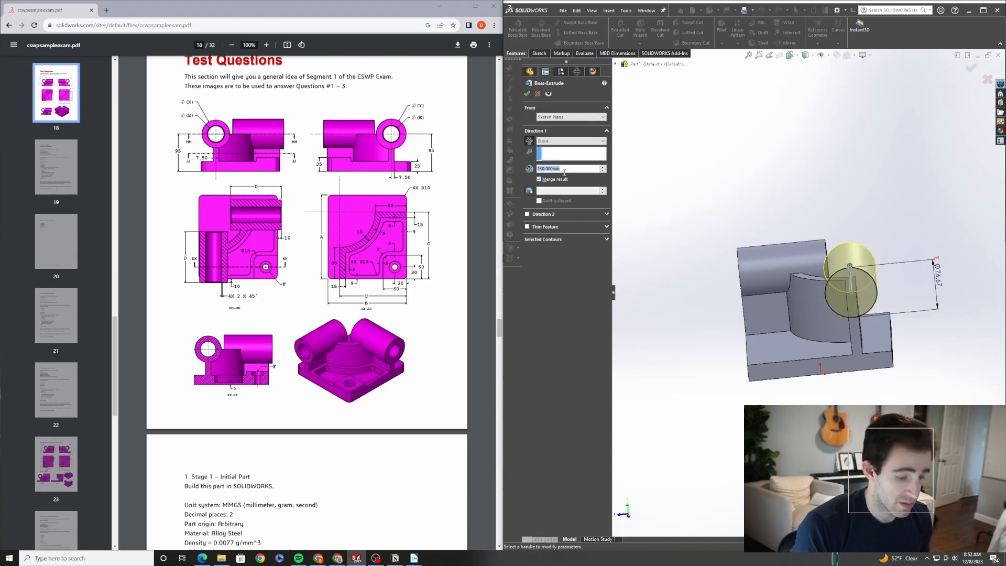
{"action": "type", "text": "="}
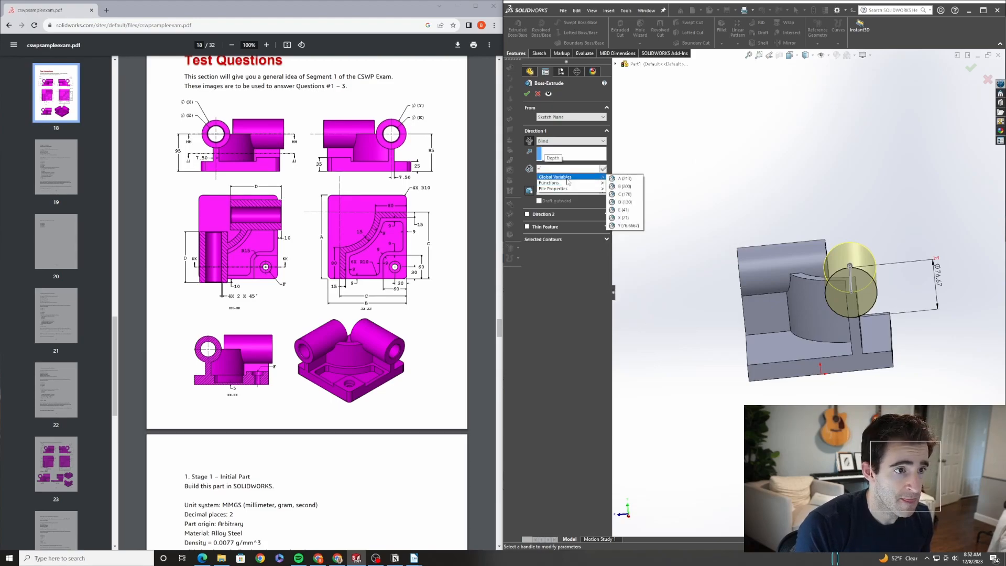
{"action": "left_click", "coordinate": [624, 201]}
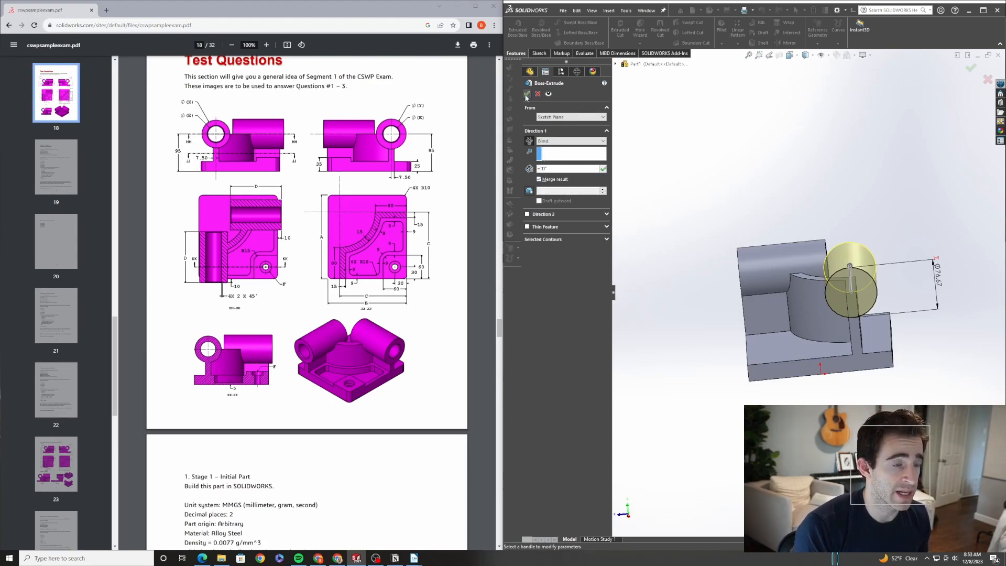
{"action": "left_click", "coordinate": [526, 96]}
Edit the first cylinder's extrude so it starts from an offset of 10 mm
{"action": "middle_click_drag", "start_coordinate": [786, 211], "coordinate": [867, 335]}
{"action": "scroll", "coordinate": [874, 340], "scroll_direction": "down", "scroll_amount": 1}
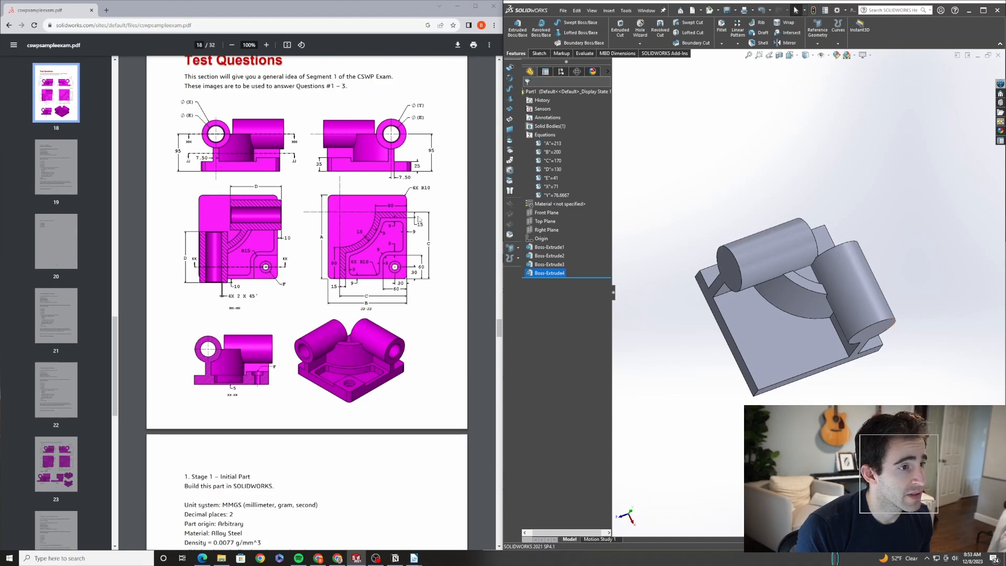
{"action": "middle_click_drag", "start_coordinate": [859, 314], "coordinate": [859, 336]}
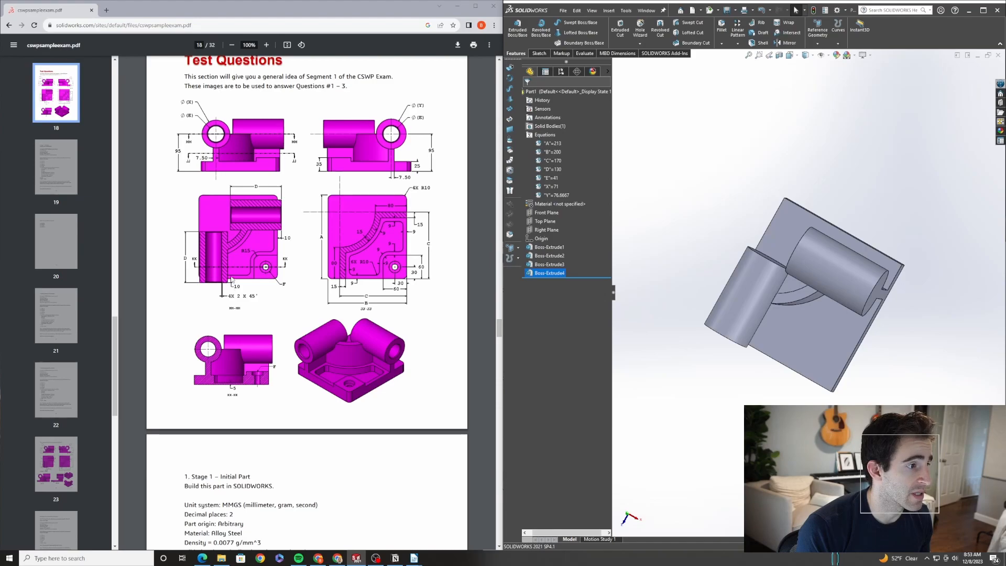
{"action": "left_click", "coordinate": [549, 255]}
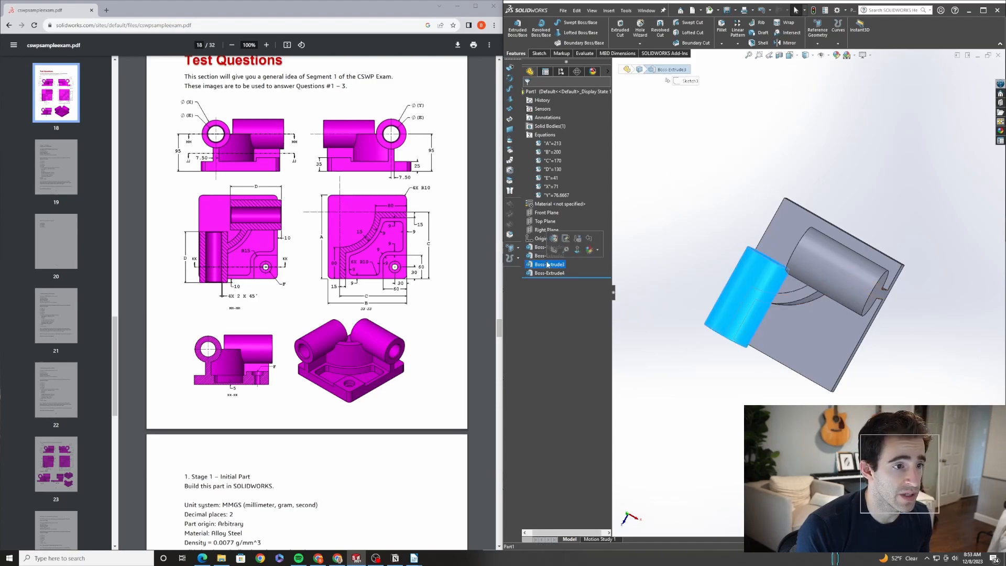
{"action": "middle_click_drag", "start_coordinate": [782, 341], "coordinate": [775, 280]}
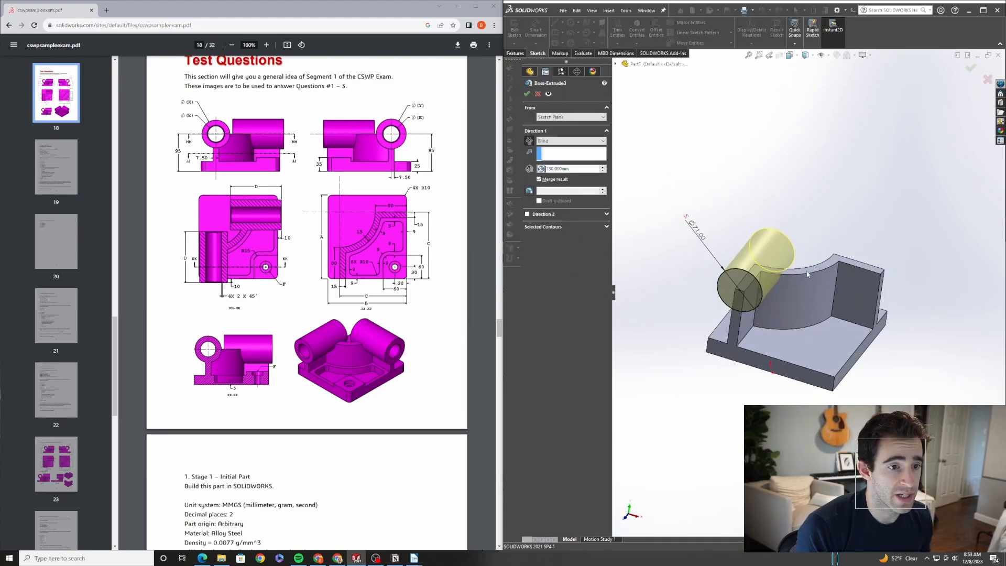
{"action": "left_click", "coordinate": [569, 116]}
{"action": "left_click", "coordinate": [566, 140]}
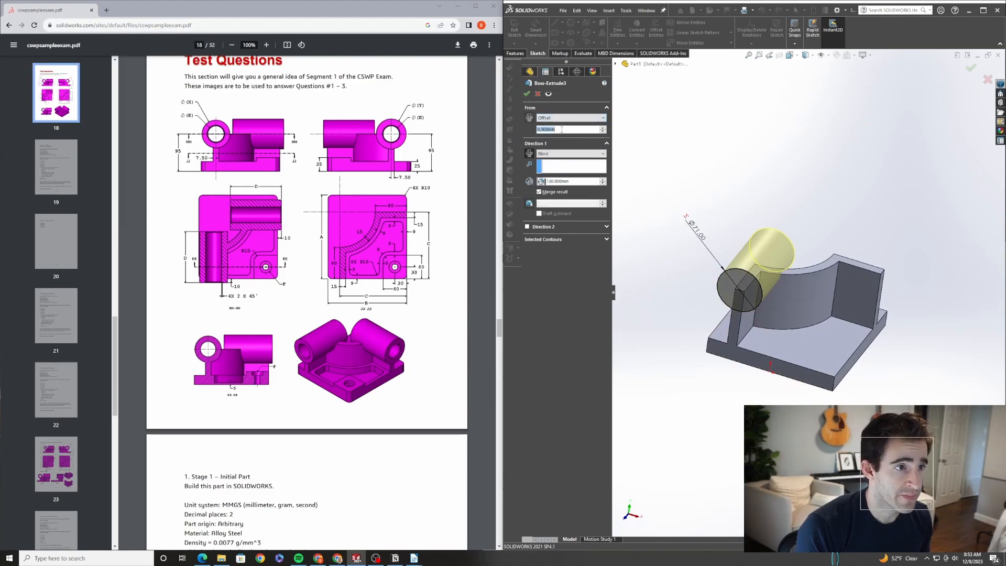
{"action": "type", "text": "10"}
{"action": "key", "text": "Return"}
{"action": "middle_click_drag", "start_coordinate": [770, 294], "coordinate": [557, 100]}
{"action": "left_click", "coordinate": [527, 94]}
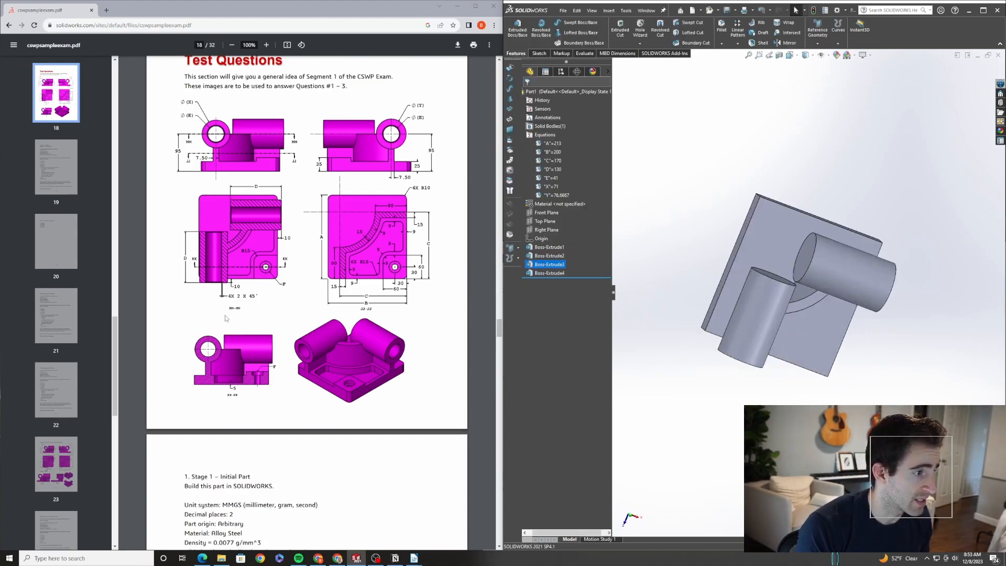
Edit the second cylinder's extrude so it starts from an offset of 10 mm
{"action": "middle_click_drag", "start_coordinate": [888, 241], "coordinate": [867, 215]}
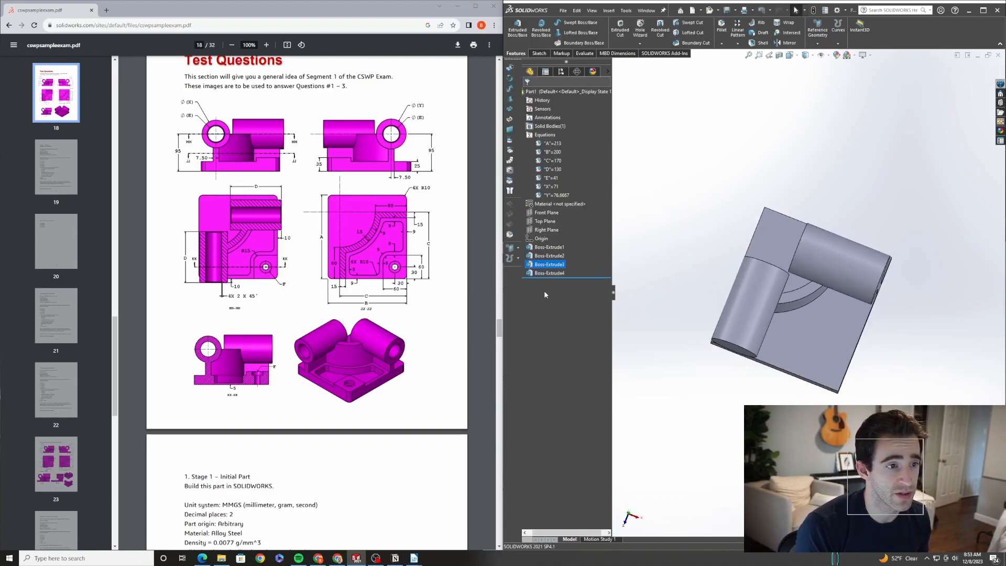
{"action": "left_click", "coordinate": [547, 273]}
{"action": "left_click", "coordinate": [554, 252]}
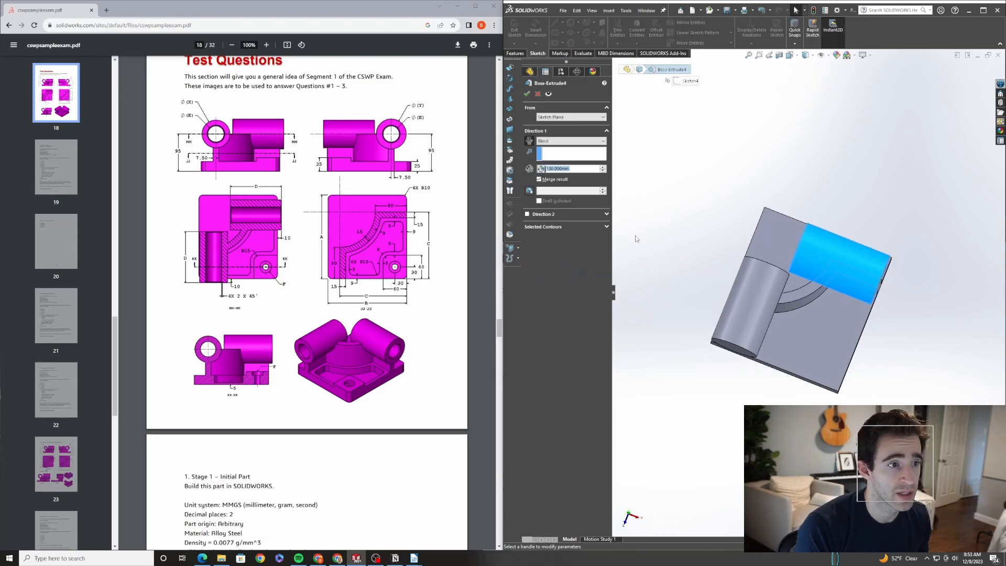
{"action": "left_click", "coordinate": [561, 118]}
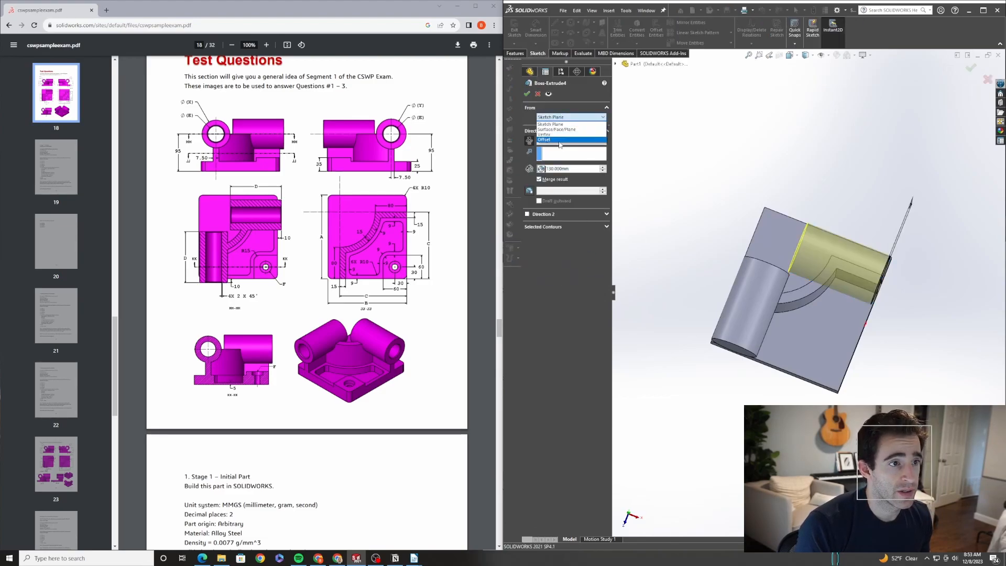
{"action": "left_click", "coordinate": [560, 145]}
{"action": "type", "text": "10"}
{"action": "key", "text": "Return"}
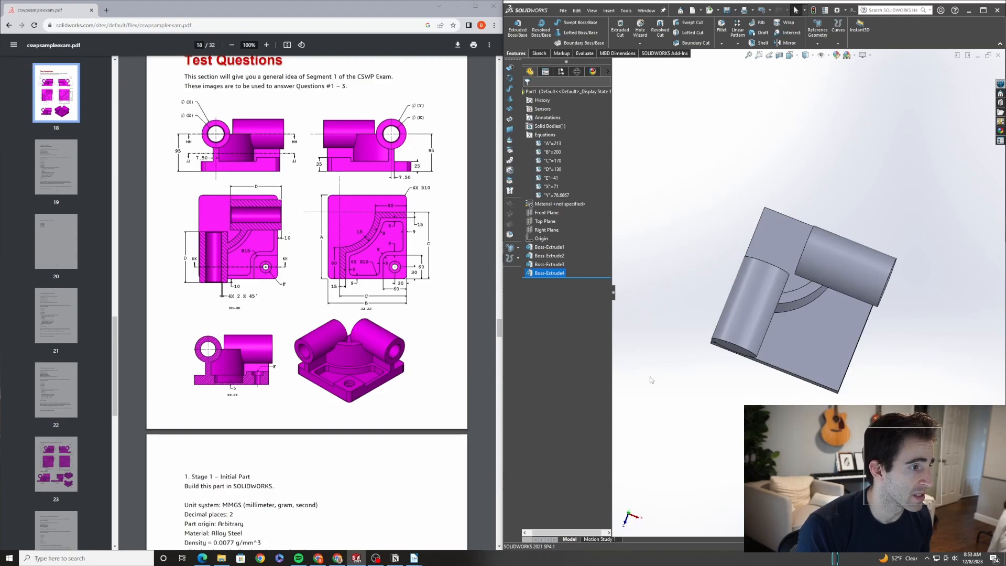
Start a sketch on the end face of the first cylinder and draw a concentric circle on it
{"action": "middle_click_drag", "start_coordinate": [755, 367], "coordinate": [768, 282]}
{"action": "left_click", "coordinate": [765, 263]}
{"action": "left_click", "coordinate": [791, 245]}
{"action": "key", "text": "c"}
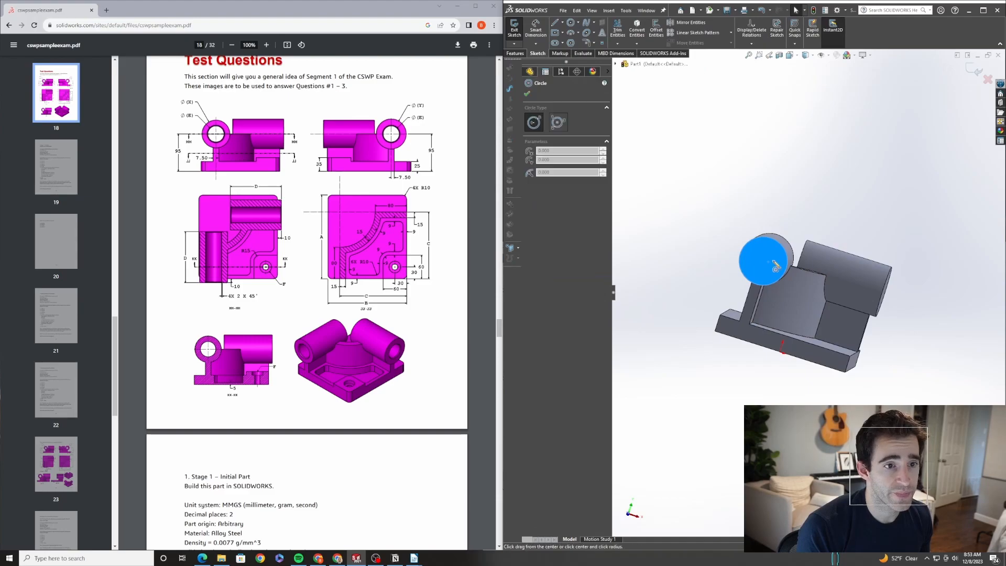
{"action": "left_click", "coordinate": [765, 261]}
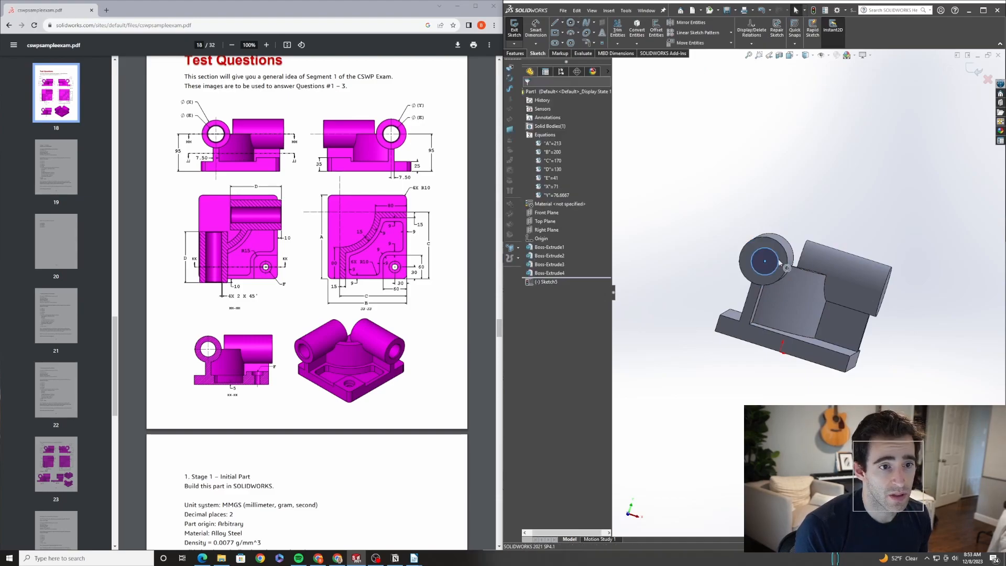
{"action": "left_click", "coordinate": [784, 254]}
{"action": "left_click", "coordinate": [784, 252], "text": "ctrl"}
{"action": "left_click", "coordinate": [545, 240]}
Dimension the concentric circle's diameter, setting it equal to global variable E
{"action": "key", "text": "d"}
{"action": "left_click", "coordinate": [761, 257]}
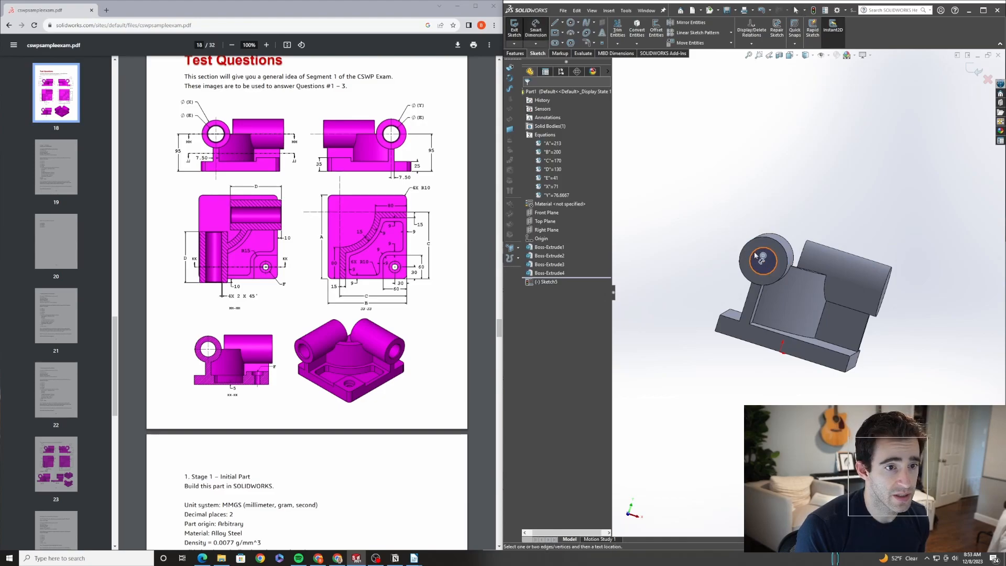
{"action": "left_click", "coordinate": [731, 230]}
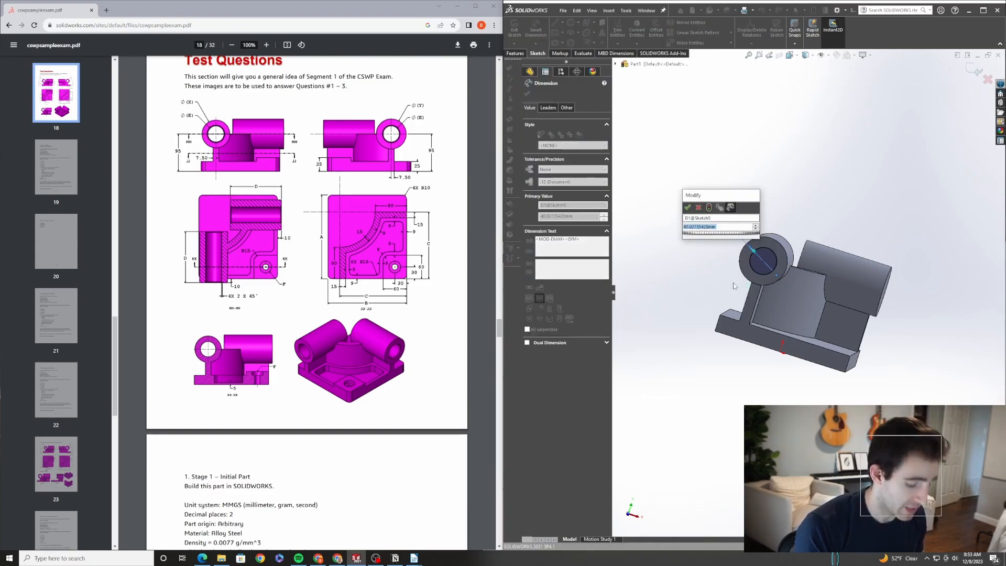
{"action": "type", "text": "="}
{"action": "mouse_move", "coordinate": [736, 235]}
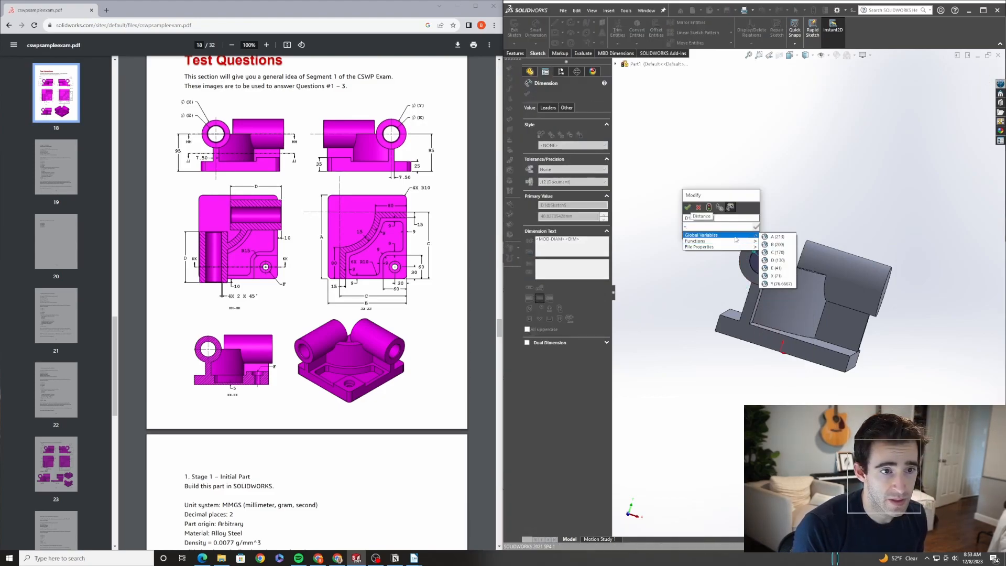
{"action": "left_click", "coordinate": [775, 267]}
{"action": "left_click", "coordinate": [687, 207]}
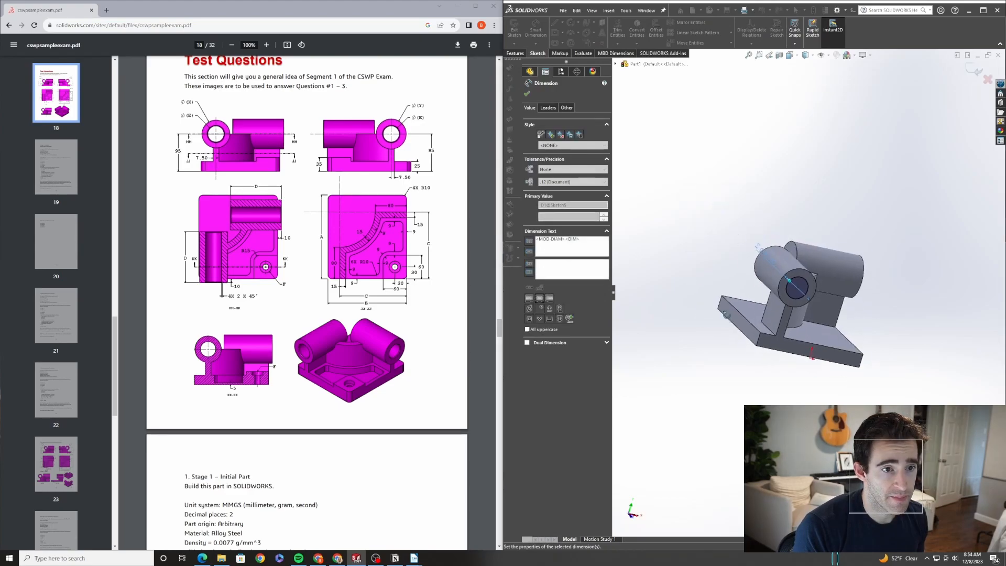
Cut the first cylinder's concentric circle through all to form its bore
{"action": "left_click", "coordinate": [527, 94]}
{"action": "left_click", "coordinate": [515, 53]}
{"action": "left_click", "coordinate": [619, 29]}
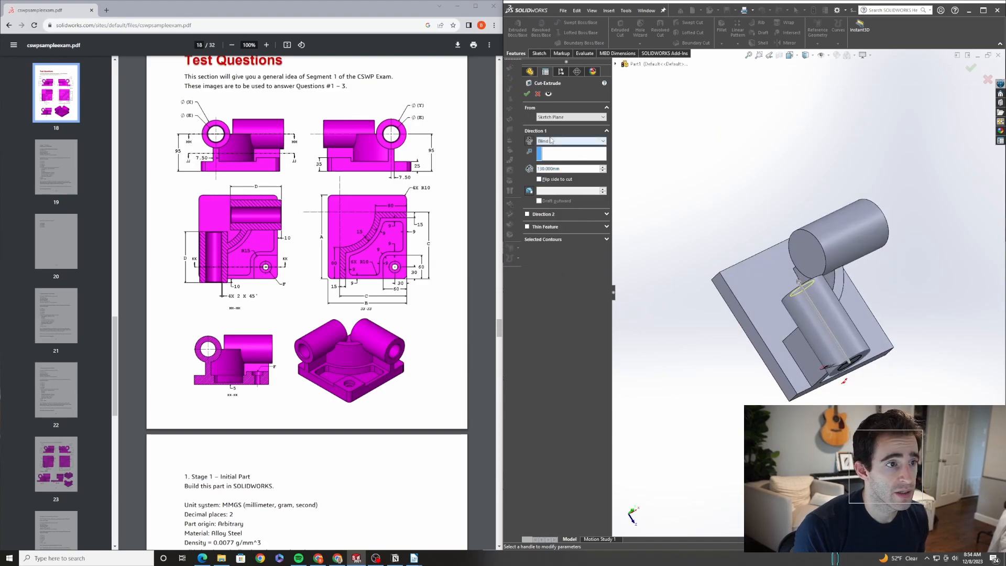
{"action": "left_click", "coordinate": [553, 143]}
{"action": "left_click", "coordinate": [560, 159]}
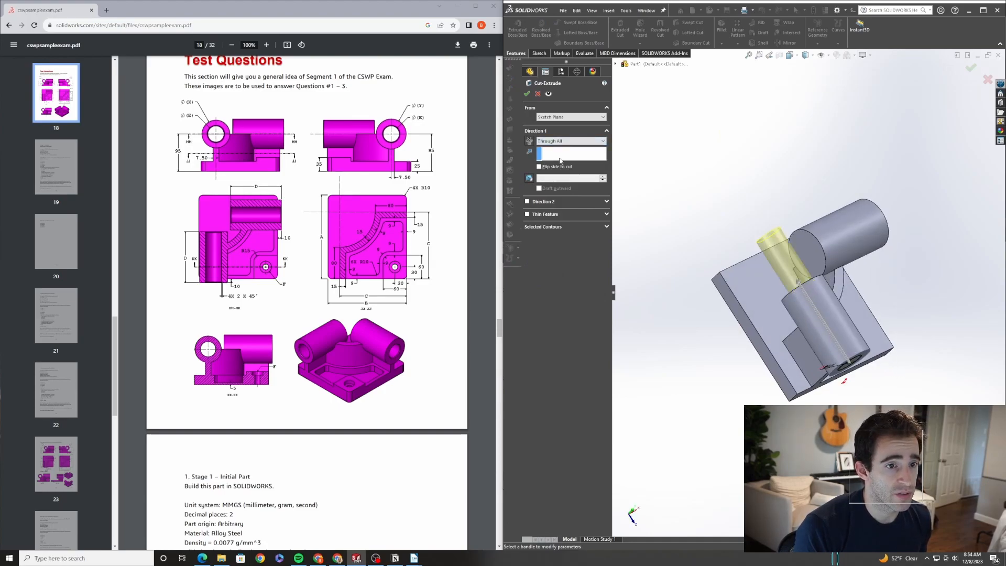
{"action": "left_click", "coordinate": [527, 94]}
Start a sketch on the end face of the second cylinder and draw a concentric circle on it
{"action": "mouse_move", "coordinate": [777, 246]}
{"action": "middle_mouse_down"}
{"action": "mouse_move", "coordinate": [707, 187]}
{"action": "mouse_move", "coordinate": [900, 253]}
{"action": "middle_mouse_up"}
{"action": "left_click", "coordinate": [909, 252]}
{"action": "key", "text": "c"}
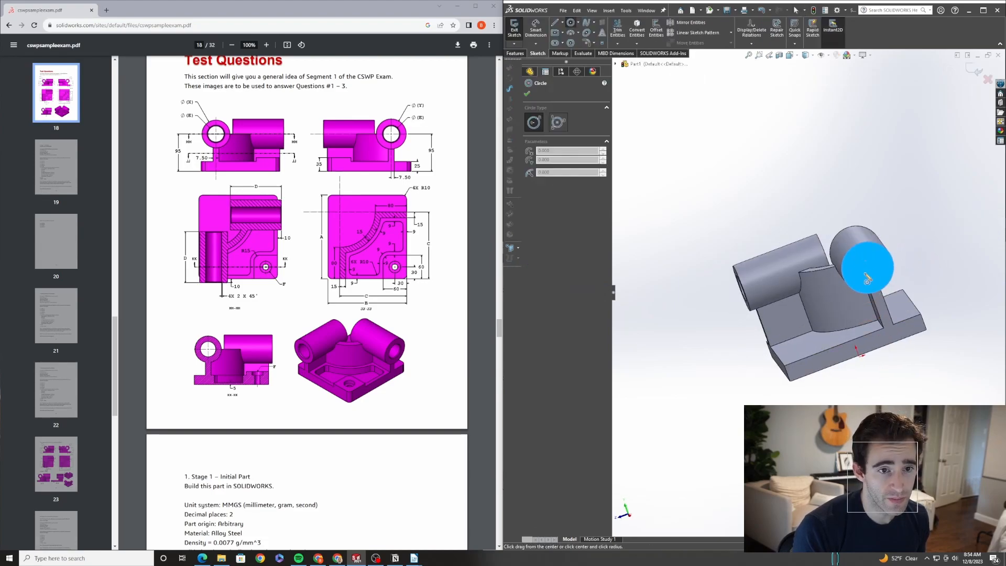
{"action": "left_click", "coordinate": [870, 269]}
{"action": "left_click", "coordinate": [881, 270]}
Dimension the second circle's diameter, setting it equal to global variable E
{"action": "key", "text": "d"}
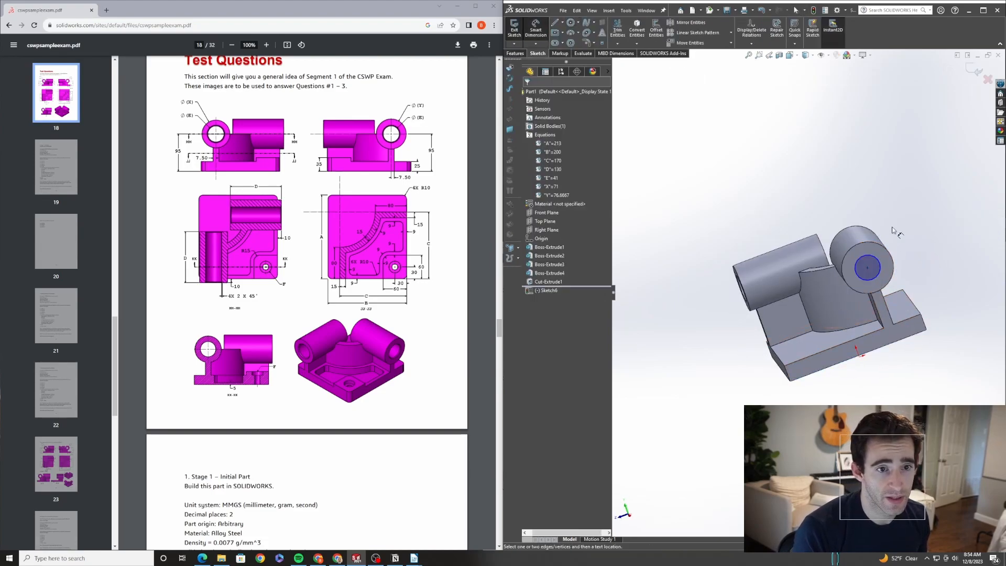
{"action": "left_click", "coordinate": [881, 270]}
{"action": "left_click", "coordinate": [928, 283]}
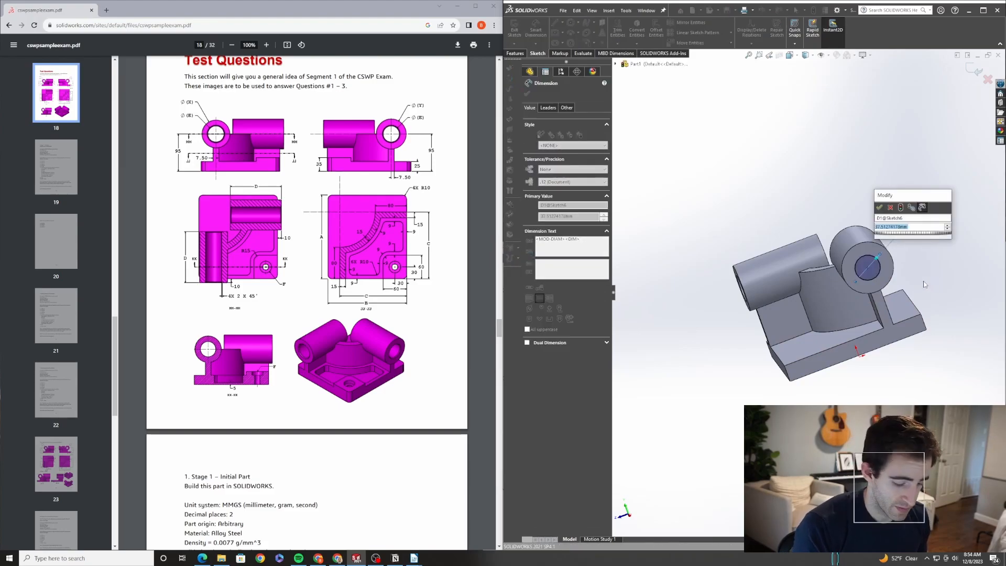
{"action": "type", "text": "="}
{"action": "mouse_move", "coordinate": [948, 242]}
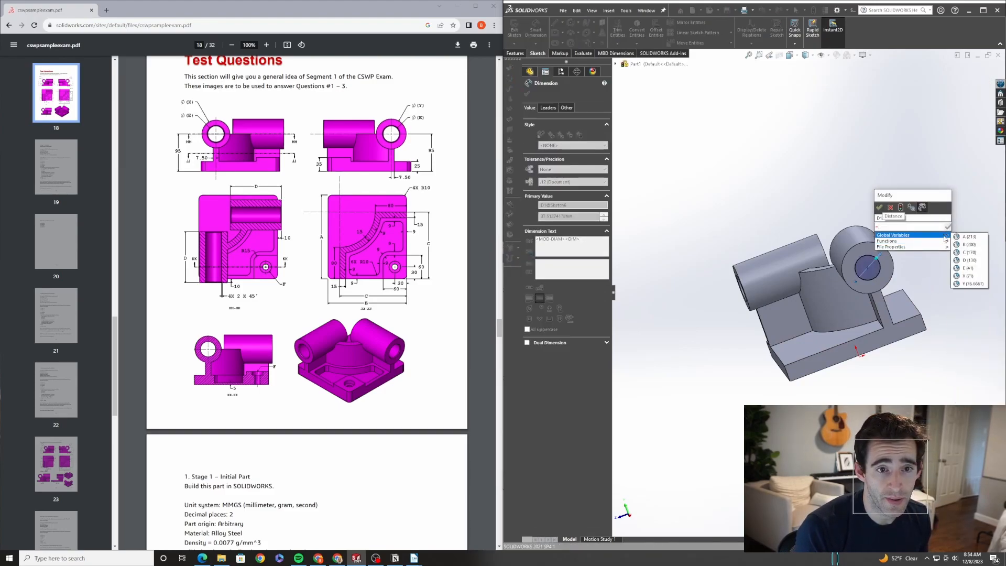
{"action": "left_click", "coordinate": [967, 267]}
{"action": "left_click", "coordinate": [879, 207]}
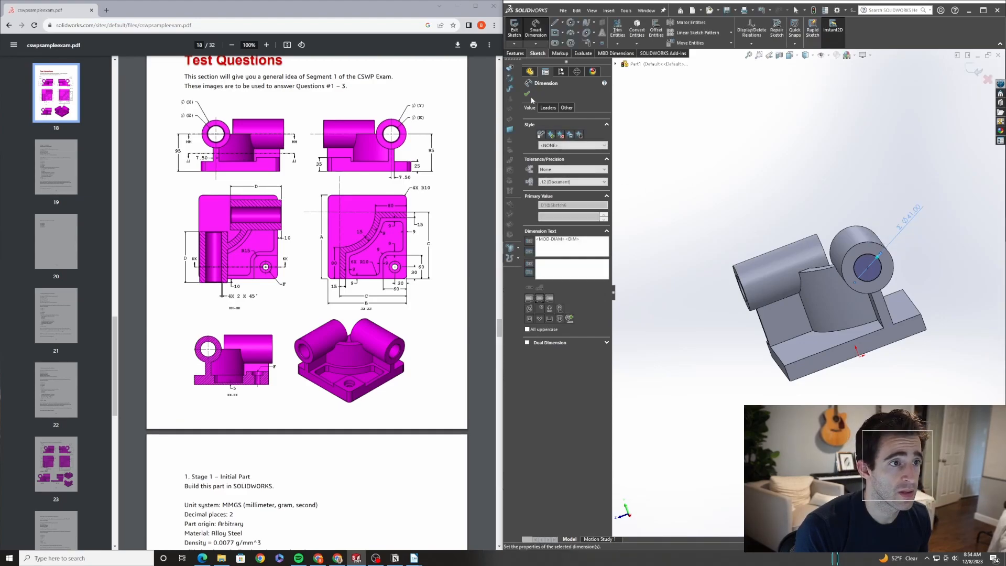
Exit the sketch and cut the second cylinder's circle through all
{"action": "left_click", "coordinate": [514, 29]}
{"action": "left_click", "coordinate": [621, 27]}
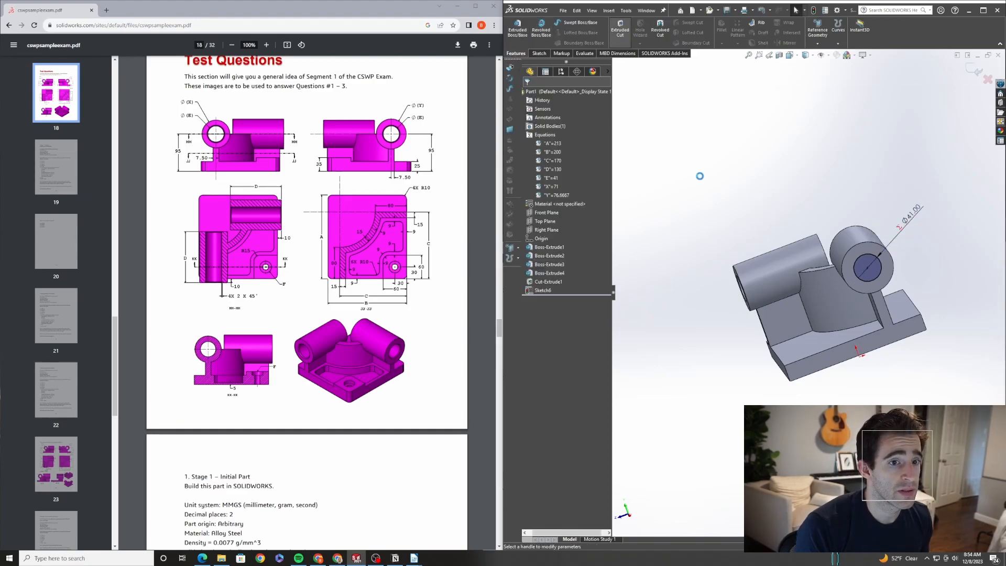
{"action": "left_click", "coordinate": [544, 141]}
{"action": "left_click", "coordinate": [555, 153]}
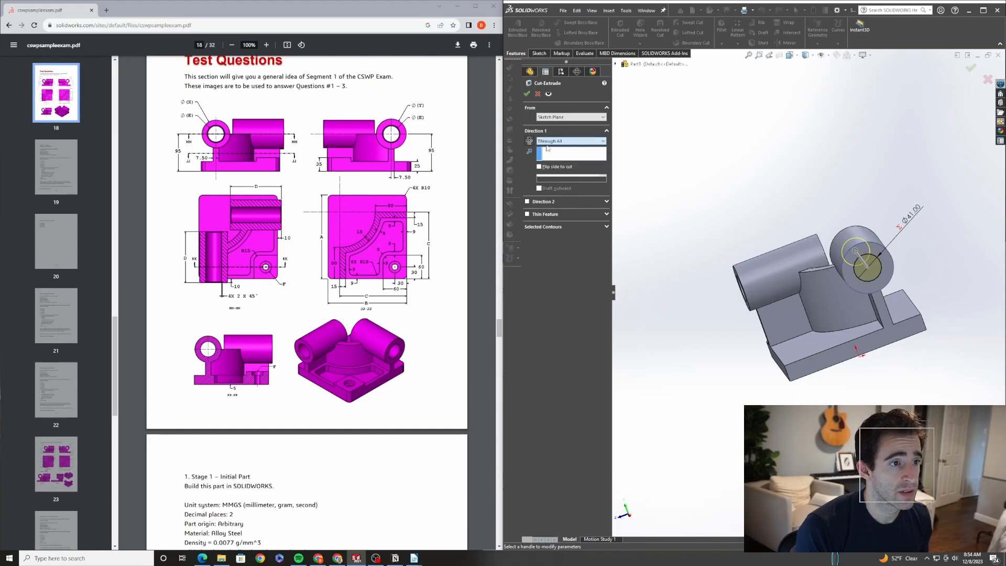
{"action": "left_click", "coordinate": [526, 93]}
Start a sketch on the base's top face and draw a corner profile of lines and a tangent arc
{"action": "middle_click_drag", "start_coordinate": [808, 263], "coordinate": [840, 328]}
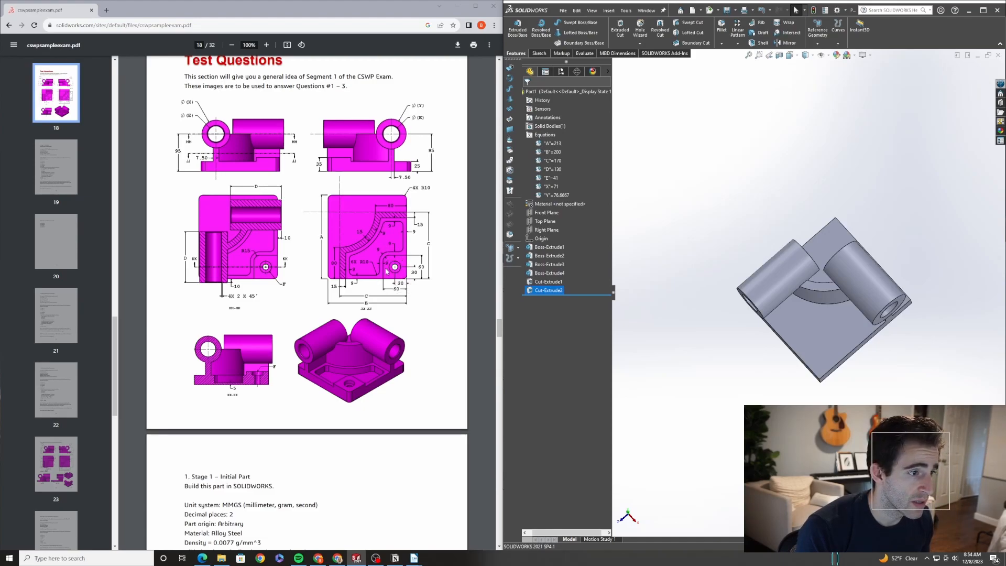
{"action": "middle_click_drag", "start_coordinate": [794, 340], "coordinate": [859, 345]}
{"action": "left_click", "coordinate": [860, 346]}
{"action": "left_click", "coordinate": [853, 333]}
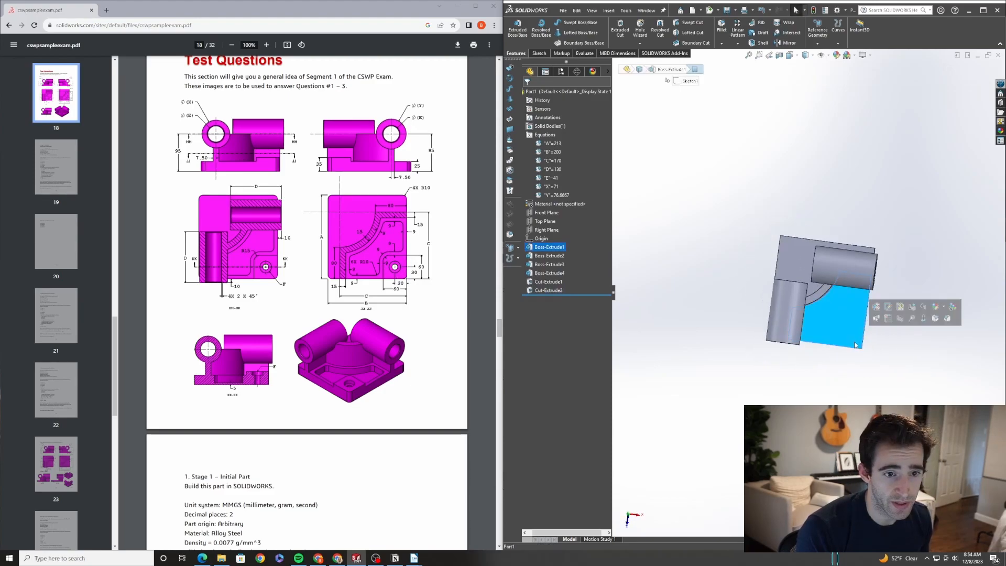
{"action": "left_click", "coordinate": [883, 321]}
{"action": "key", "text": "l"}
{"action": "left_click", "coordinate": [864, 329]}
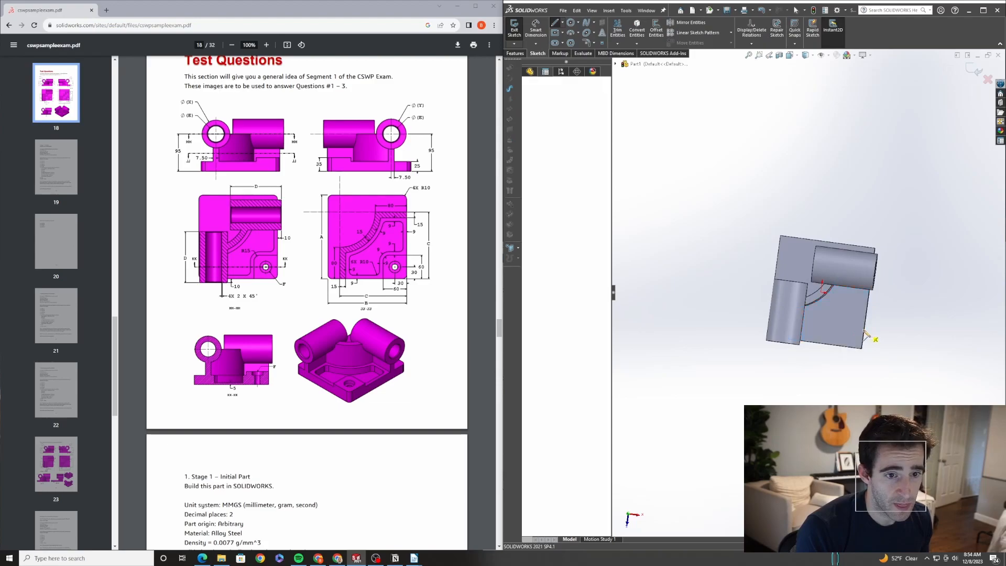
{"action": "left_click", "coordinate": [848, 327]}
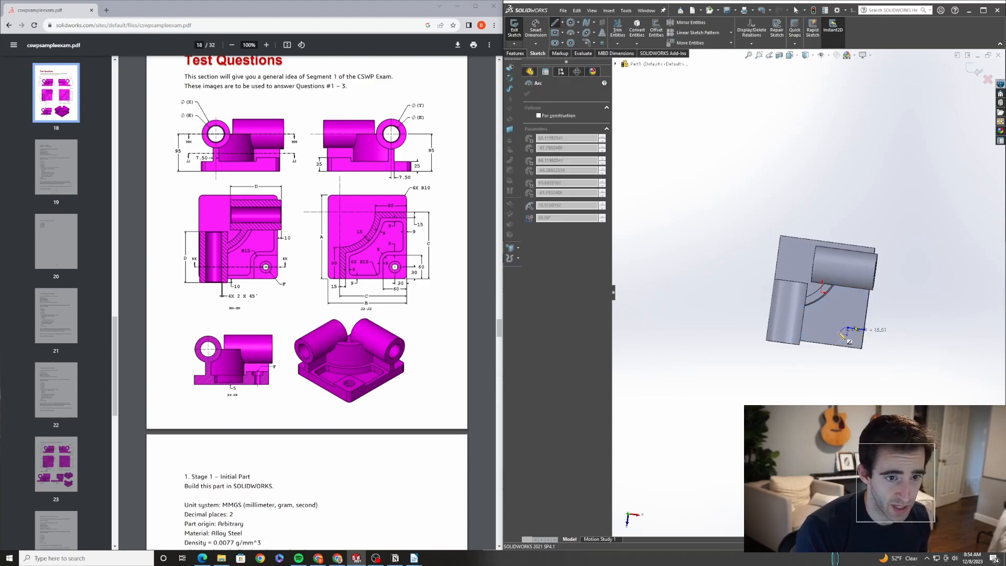
{"action": "left_click", "coordinate": [838, 346]}
{"action": "left_click", "coordinate": [861, 348]}
{"action": "left_click", "coordinate": [863, 329]}
{"action": "key", "text": "Escape"}
{"action": "scroll", "coordinate": [864, 330], "scroll_direction": "up", "scroll_amount": 3}
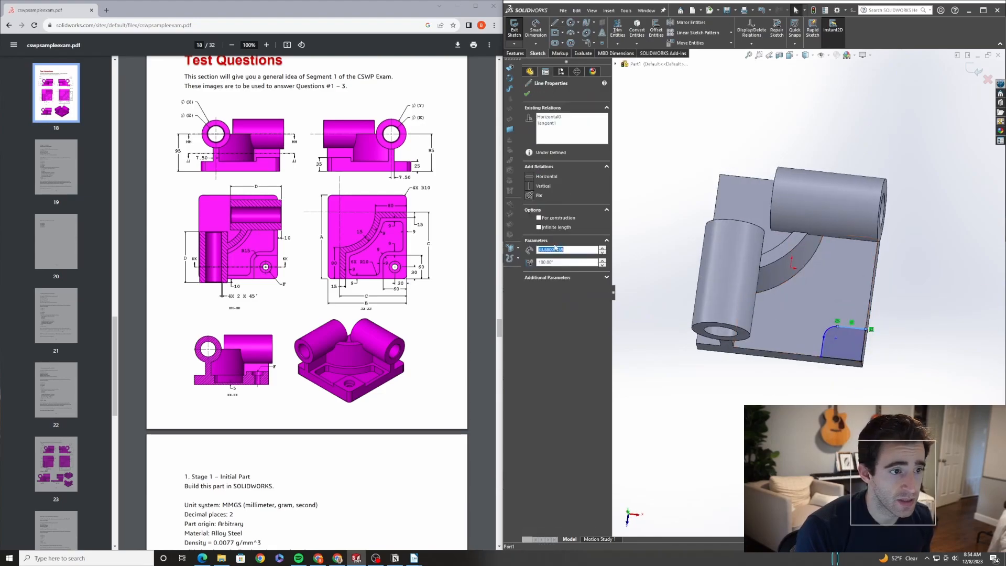
Snap the corner profile's lines to the part edges and dimension its height and width at 60 mm each
{"action": "left_click", "coordinate": [823, 346]}
{"action": "left_click", "coordinate": [852, 383]}
{"action": "middle_click_drag", "start_coordinate": [852, 383], "coordinate": [855, 399]}
{"action": "right_click_drag", "start_coordinate": [867, 361], "coordinate": [873, 317]}
{"action": "left_click", "coordinate": [862, 340]}
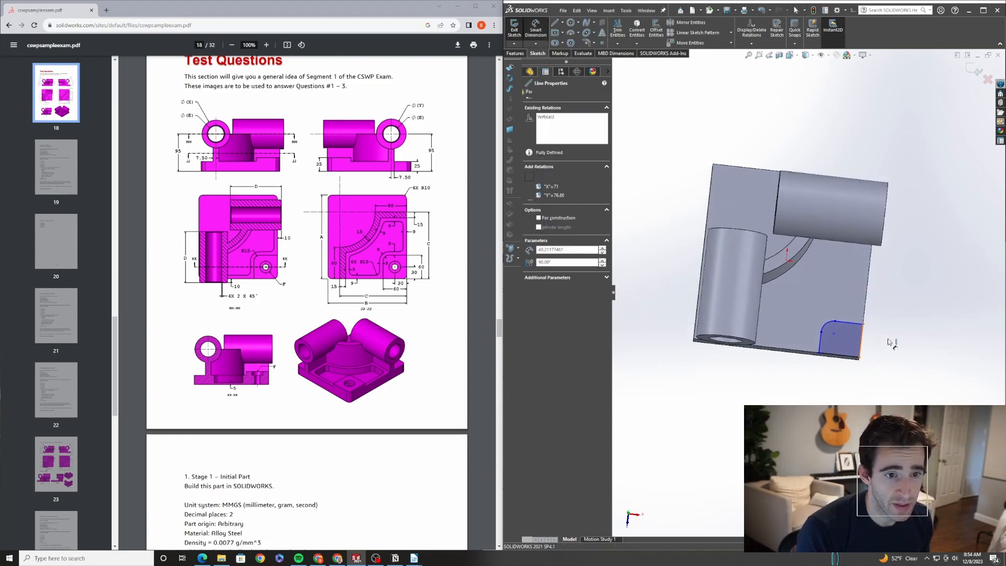
{"action": "left_click", "coordinate": [891, 351]}
{"action": "type", "text": "60"}
{"action": "key", "text": "Return"}
{"action": "left_click", "coordinate": [850, 358]}
{"action": "left_click", "coordinate": [836, 396]}
{"action": "type", "text": "60"}
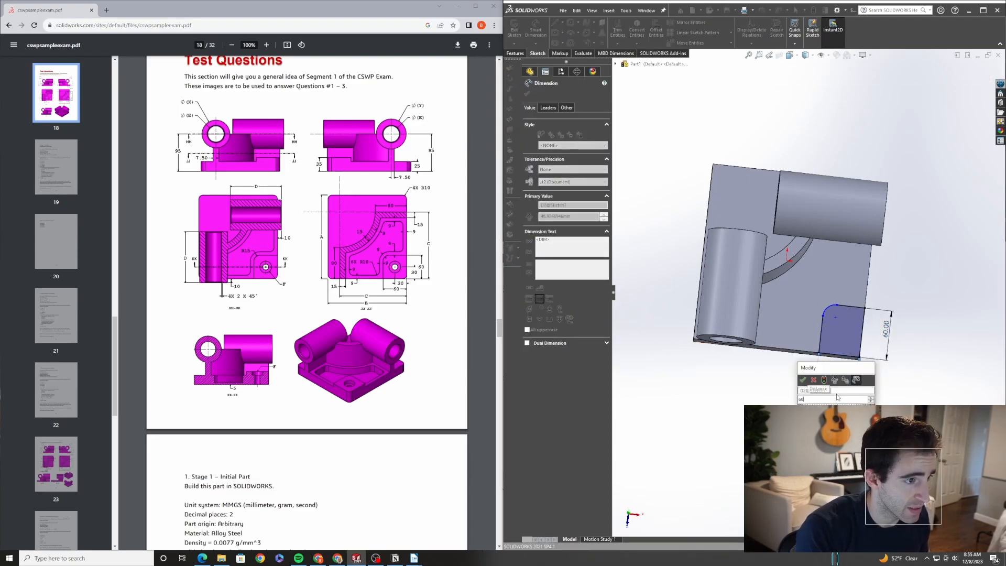
{"action": "key", "text": "Return"}
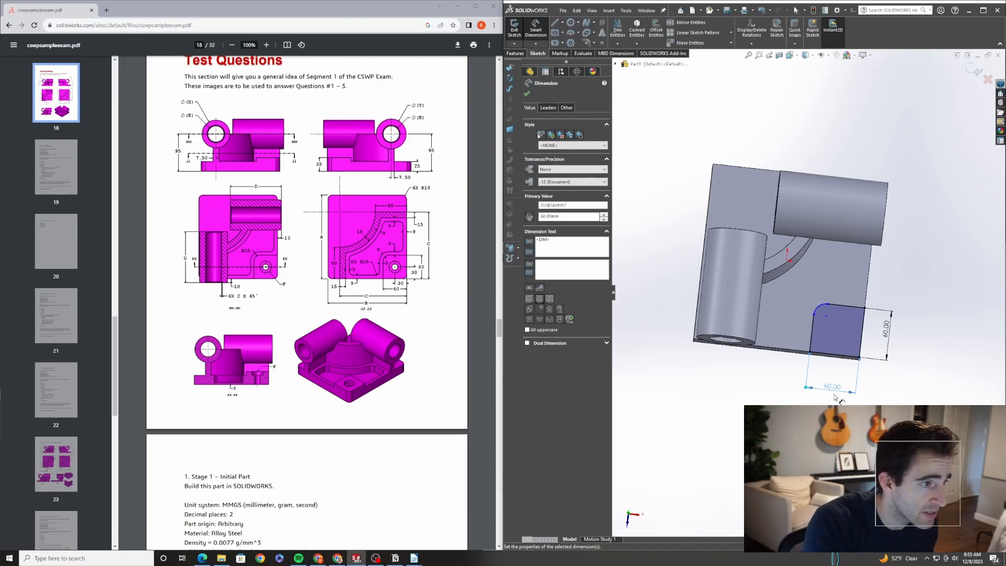
Dimension the corner profile's arc radius to 15 mm
{"action": "left_click", "coordinate": [823, 302]}
{"action": "left_click", "coordinate": [805, 314]}
{"action": "type", "text": "15"}
{"action": "key", "text": "Return"}
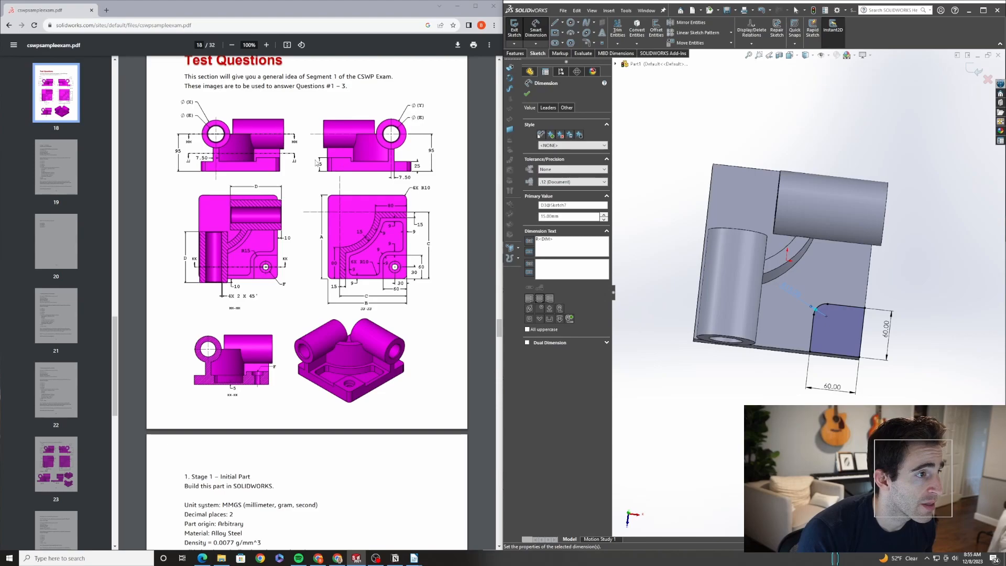
Extrude the corner profile as a boss 10 mm high
{"action": "scroll", "coordinate": [649, 291], "scroll_direction": "up", "scroll_amount": 1}
{"action": "middle_click_drag", "start_coordinate": [772, 347], "coordinate": [735, 258]}
{"action": "left_click", "coordinate": [515, 53]}
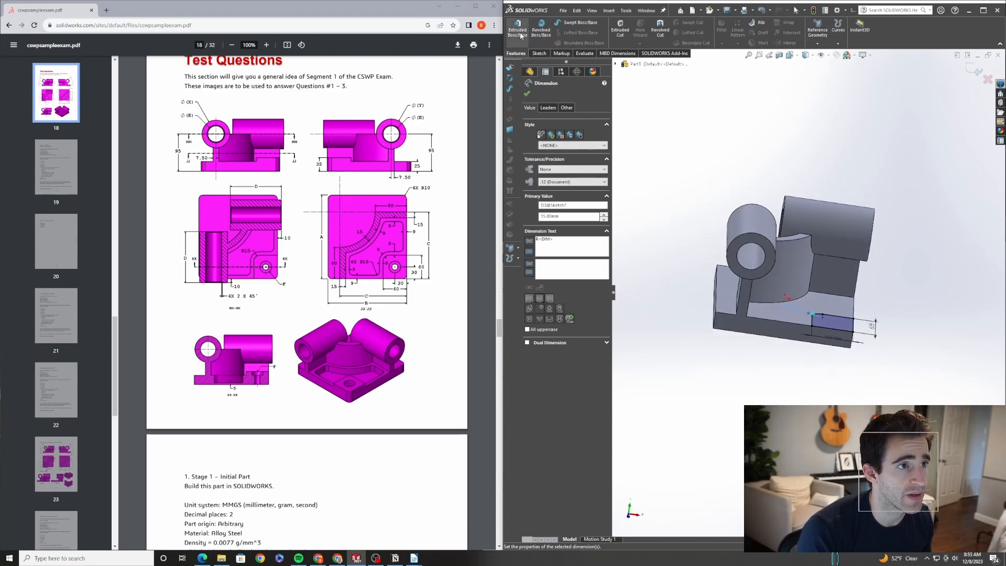
{"action": "left_click", "coordinate": [517, 29]}
{"action": "type", "text": "10"}
{"action": "key", "text": "Return"}
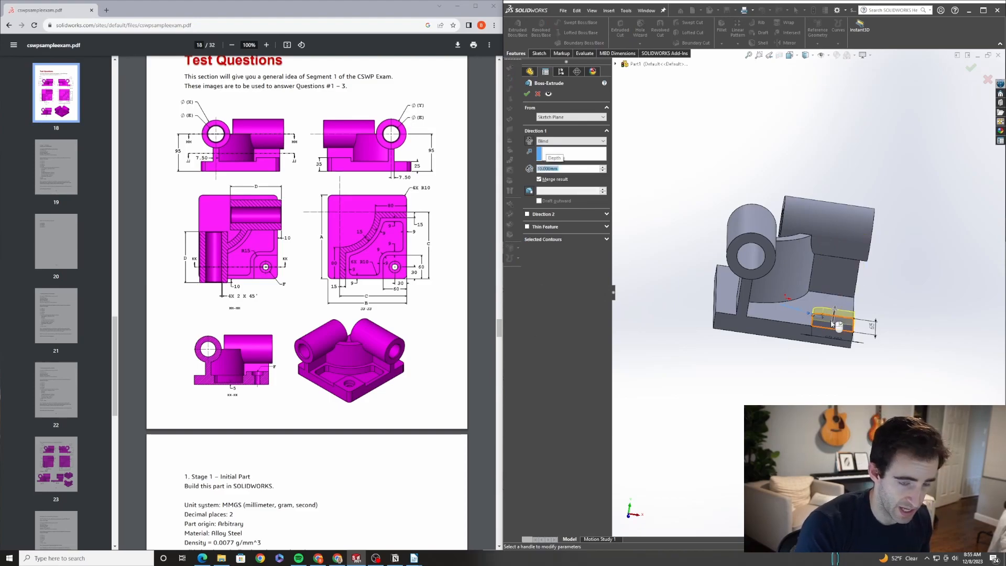
{"action": "left_click", "coordinate": [527, 94]}
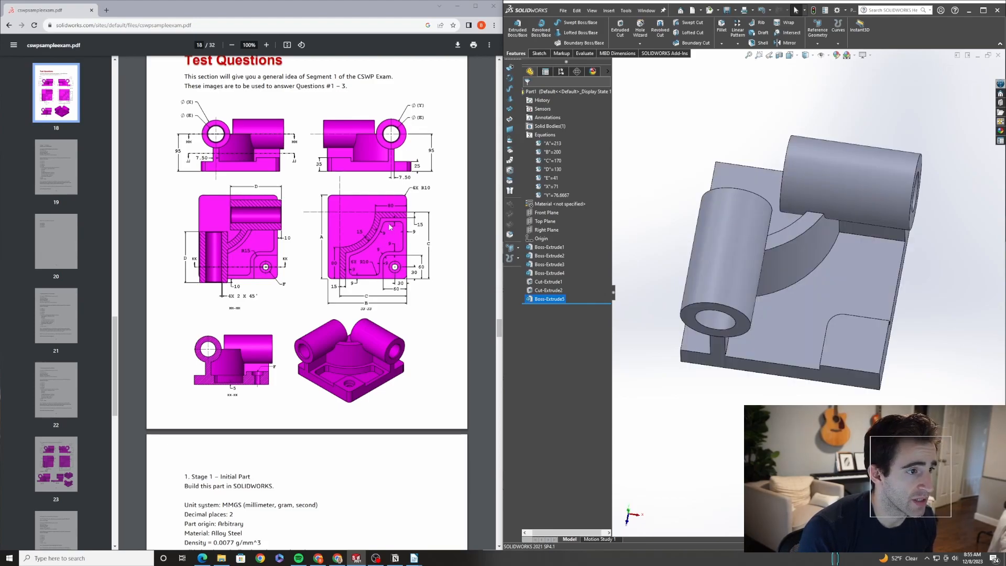
Start a sketch on the base's top face and offset its inner boundary edges by 9 mm
{"action": "left_click", "coordinate": [805, 330]}
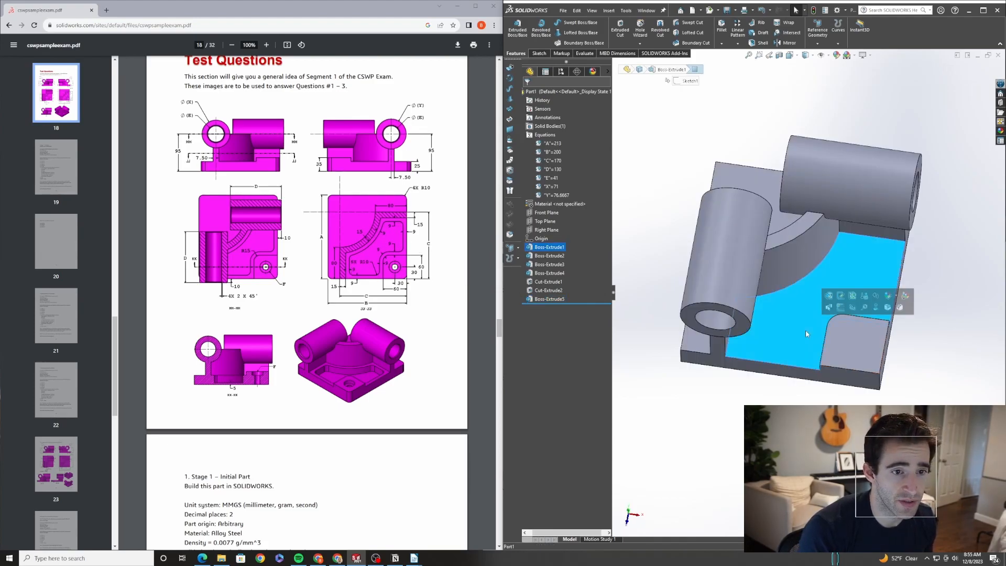
{"action": "left_click", "coordinate": [842, 308]}
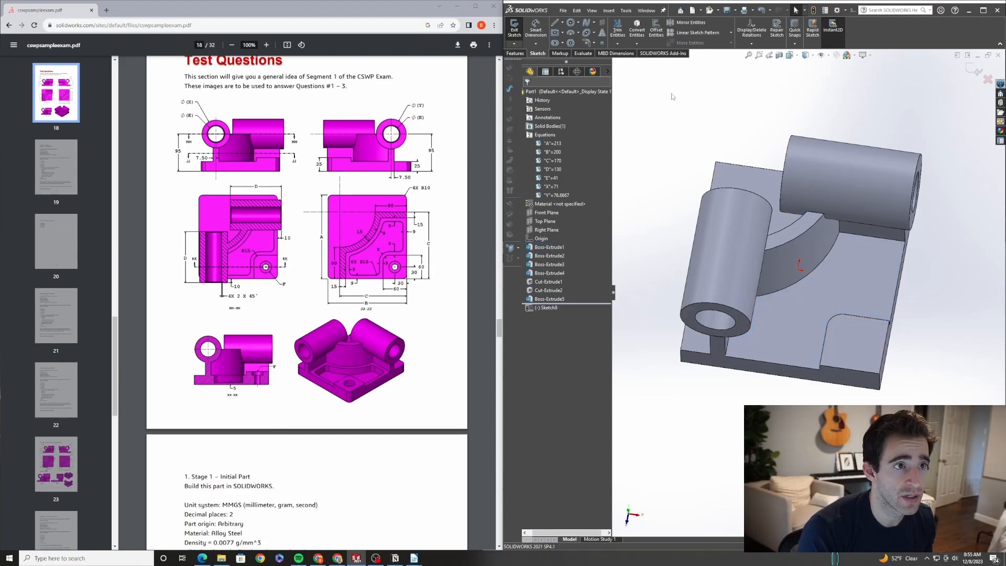
{"action": "left_click", "coordinate": [655, 28]}
{"action": "type", "text": "9"}
{"action": "key", "text": "Return"}
{"action": "middle_click_drag", "start_coordinate": [789, 348], "coordinate": [770, 343]}
{"action": "left_click", "coordinate": [739, 323]}
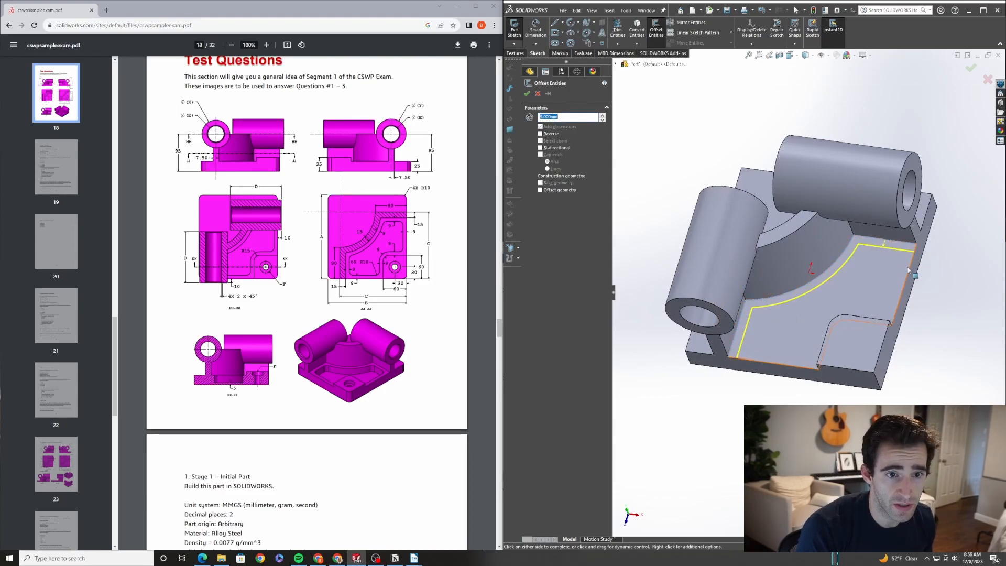
Add the remaining boundary edges to the offset chain, reverse it inward, and confirm
{"action": "middle_click_drag", "start_coordinate": [878, 277], "coordinate": [856, 295]}
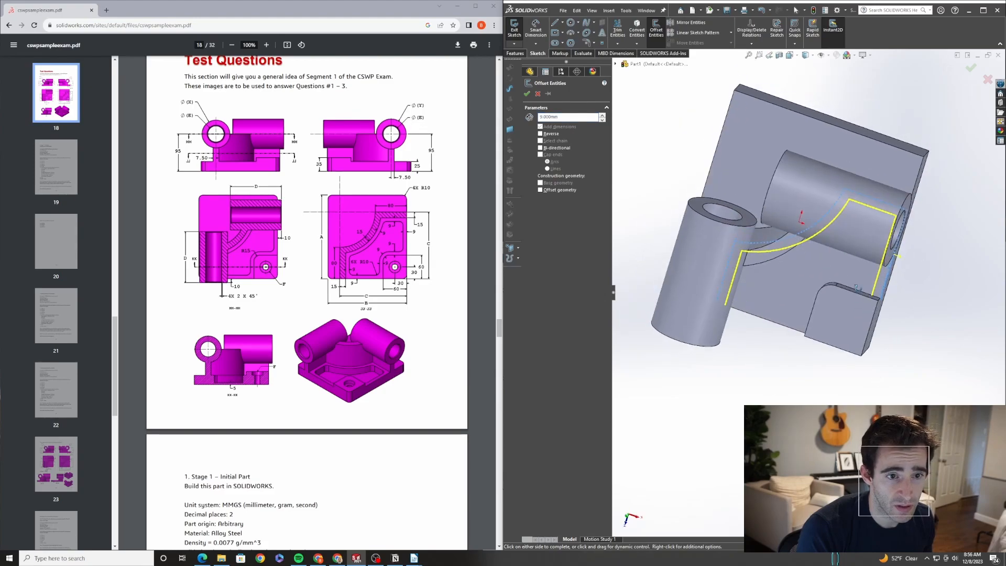
{"action": "scroll", "coordinate": [856, 295], "scroll_direction": "down", "scroll_amount": 3}
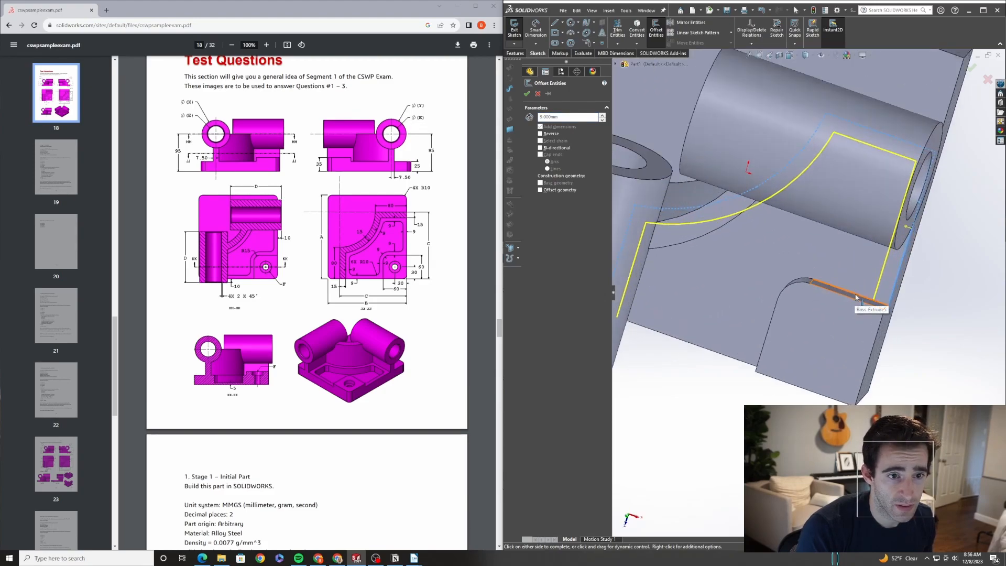
{"action": "middle_click_drag", "start_coordinate": [795, 282], "coordinate": [790, 280]}
{"action": "left_click", "coordinate": [791, 281]}
{"action": "left_click", "coordinate": [777, 301]}
{"action": "middle_click_drag", "start_coordinate": [763, 324], "coordinate": [719, 313]}
{"action": "left_click", "coordinate": [702, 344]}
{"action": "scroll", "coordinate": [702, 344], "scroll_direction": "up", "scroll_amount": 3}
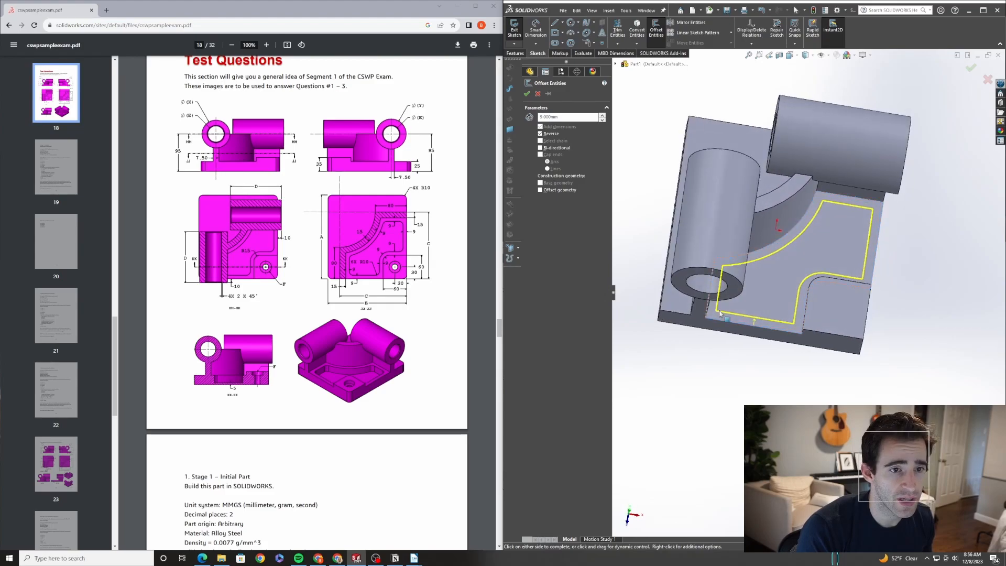
{"action": "middle_click_drag", "start_coordinate": [823, 302], "coordinate": [777, 292]}
{"action": "left_click", "coordinate": [527, 94]}
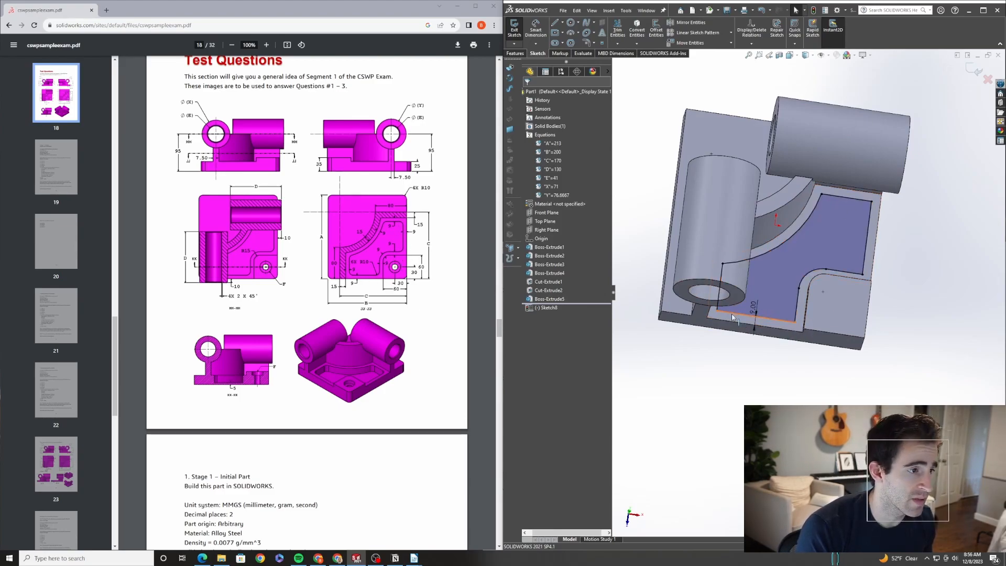
Cut the offset profile with an extruded cut ending 5 mm from the base's bottom face
{"action": "left_click", "coordinate": [515, 53]}
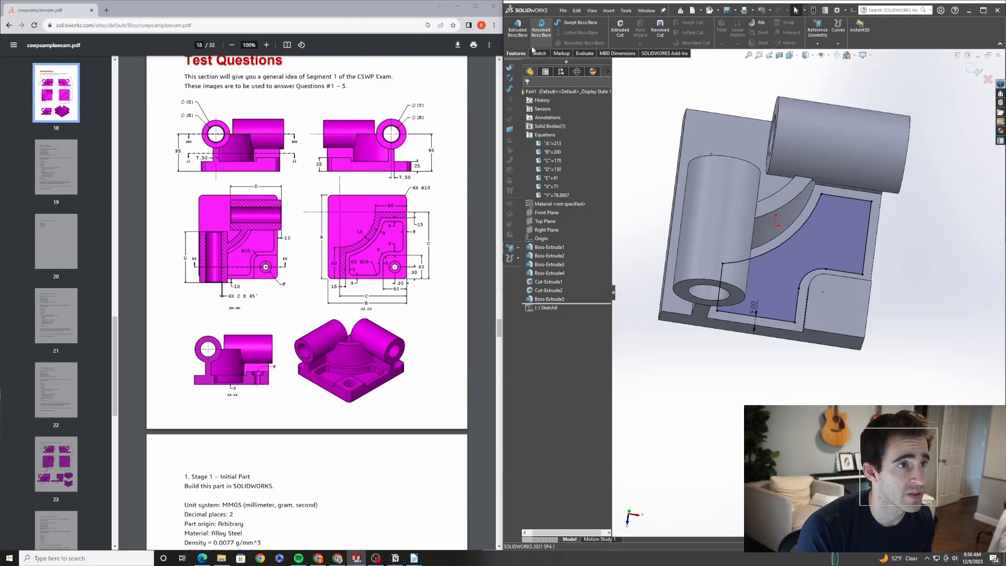
{"action": "left_click", "coordinate": [620, 27]}
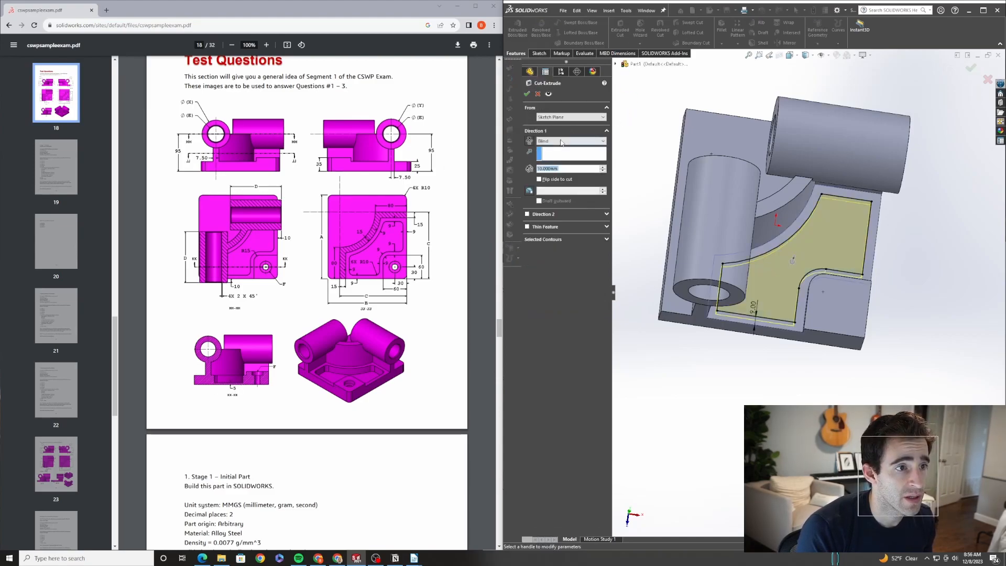
{"action": "left_click", "coordinate": [565, 141]}
{"action": "left_click", "coordinate": [564, 181]}
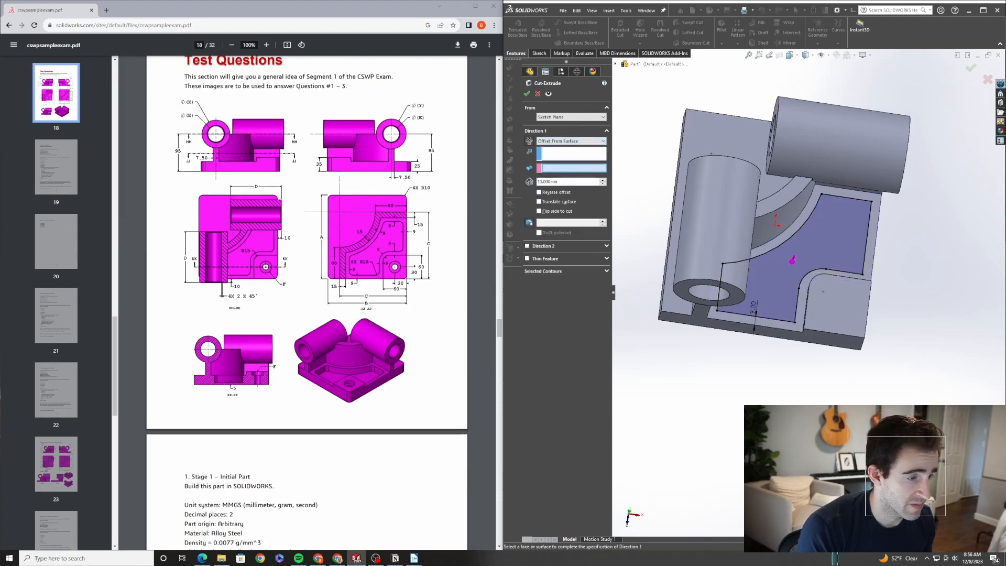
{"action": "middle_click_drag", "start_coordinate": [775, 384], "coordinate": [790, 274]}
{"action": "left_click", "coordinate": [789, 275]}
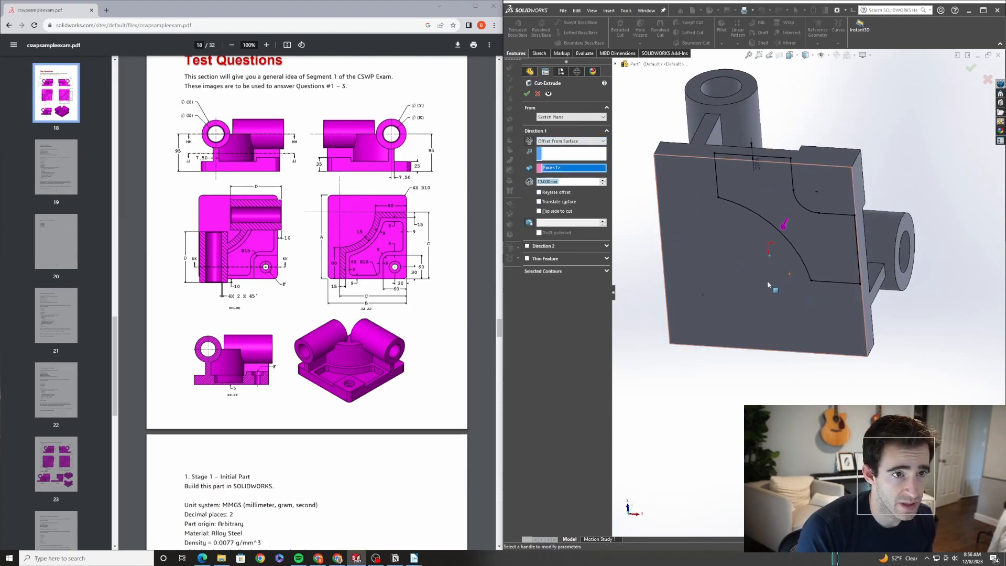
{"action": "double_click", "coordinate": [559, 184]}
{"action": "type", "text": "5"}
{"action": "key", "text": "Return"}
{"action": "left_click", "coordinate": [527, 94]}
{"action": "middle_click_drag", "start_coordinate": [809, 212], "coordinate": [702, 368]}
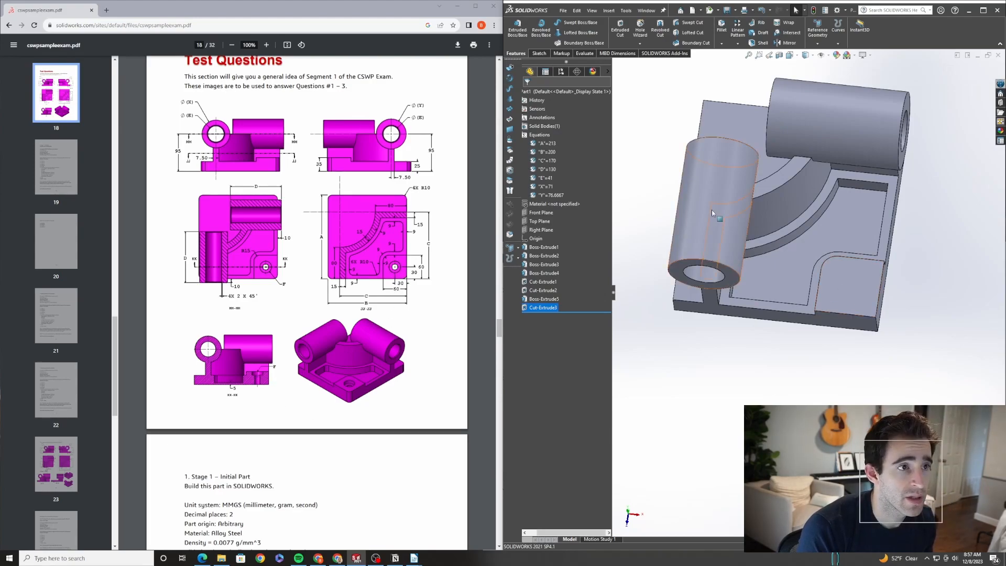
Start a sketch on the lowered corner face and draw a small circle near its corner
{"action": "left_click", "coordinate": [539, 53]}
{"action": "left_click", "coordinate": [861, 282]}
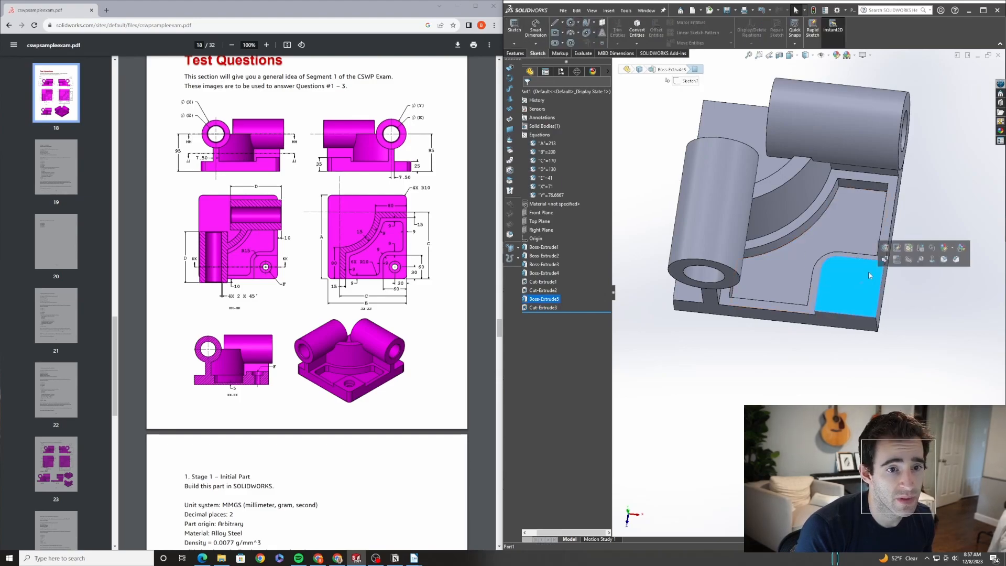
{"action": "left_click", "coordinate": [901, 263]}
{"action": "right_click_drag", "start_coordinate": [824, 385], "coordinate": [881, 376]}
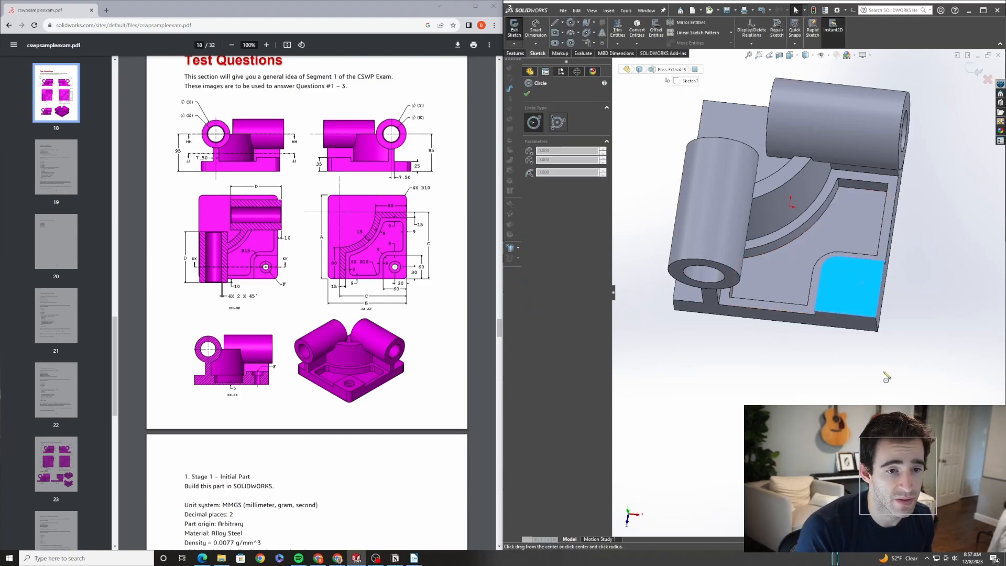
{"action": "left_click", "coordinate": [842, 288]}
{"action": "left_click", "coordinate": [858, 298]}
{"action": "key", "text": "Escape"}
Dimension the circle's center 30 mm from each of the two adjacent outer edges of the base
{"action": "right_click_drag", "start_coordinate": [855, 293], "coordinate": [856, 241]}
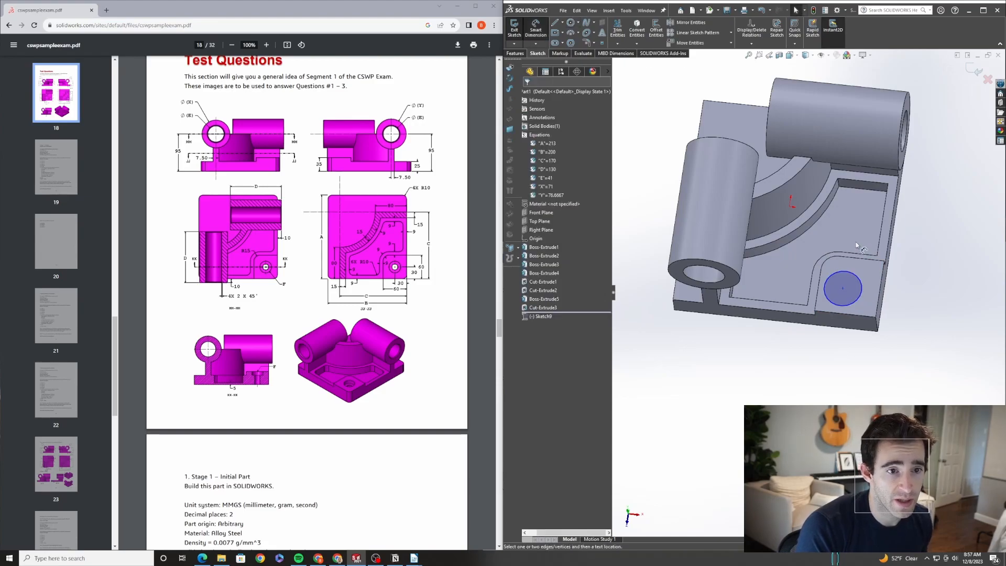
{"action": "left_click", "coordinate": [842, 289]}
{"action": "left_click", "coordinate": [861, 291]}
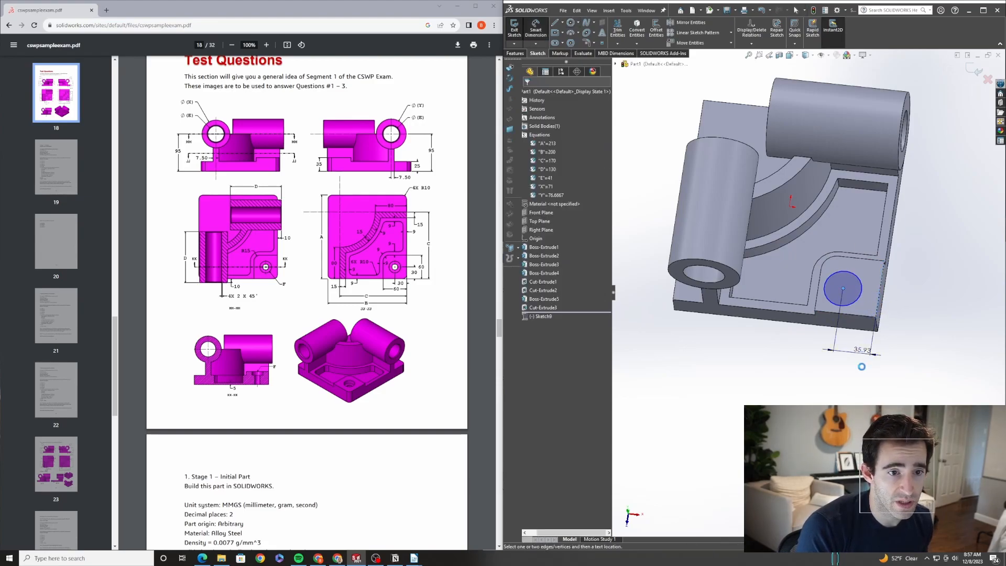
{"action": "left_click", "coordinate": [844, 385]}
{"action": "type", "text": "30"}
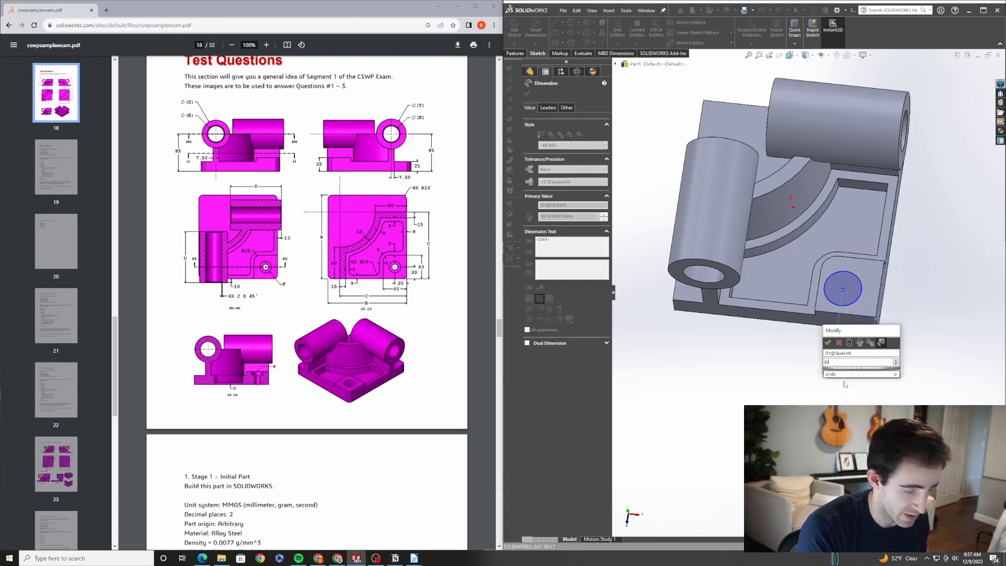
{"action": "key", "text": "Return"}
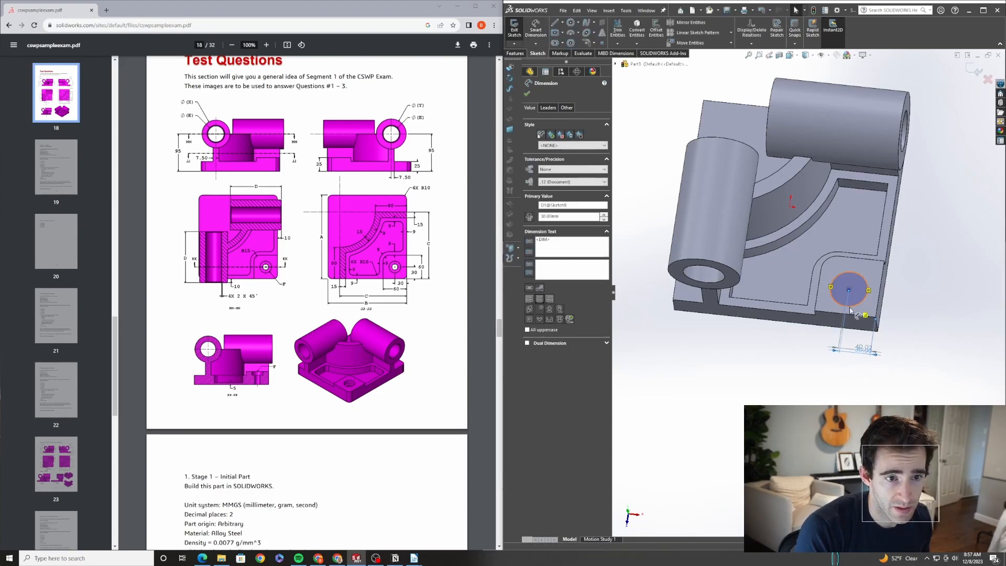
{"action": "left_click", "coordinate": [852, 309]}
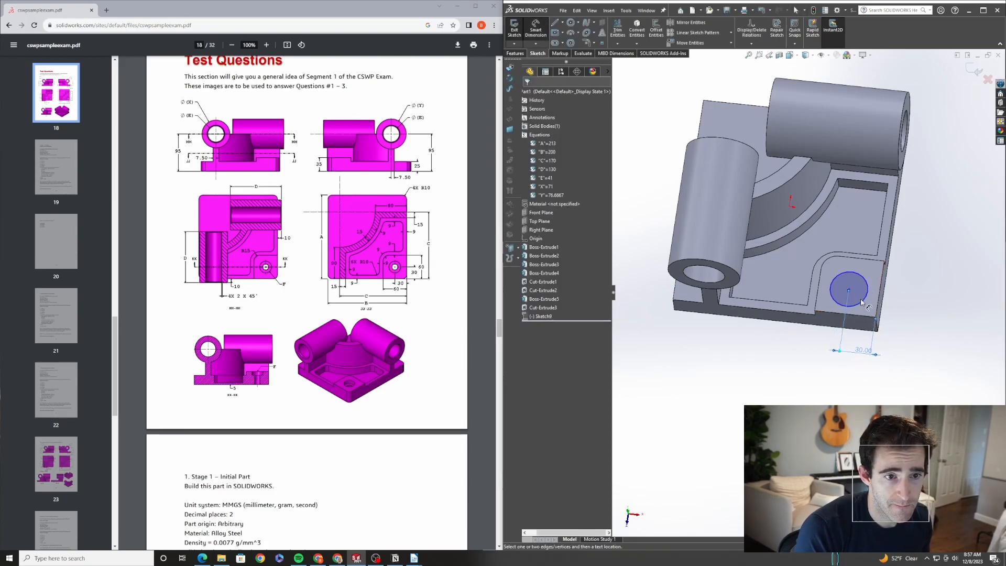
{"action": "left_click", "coordinate": [920, 336]}
{"action": "type", "text": "30"}
{"action": "key", "text": "Return"}
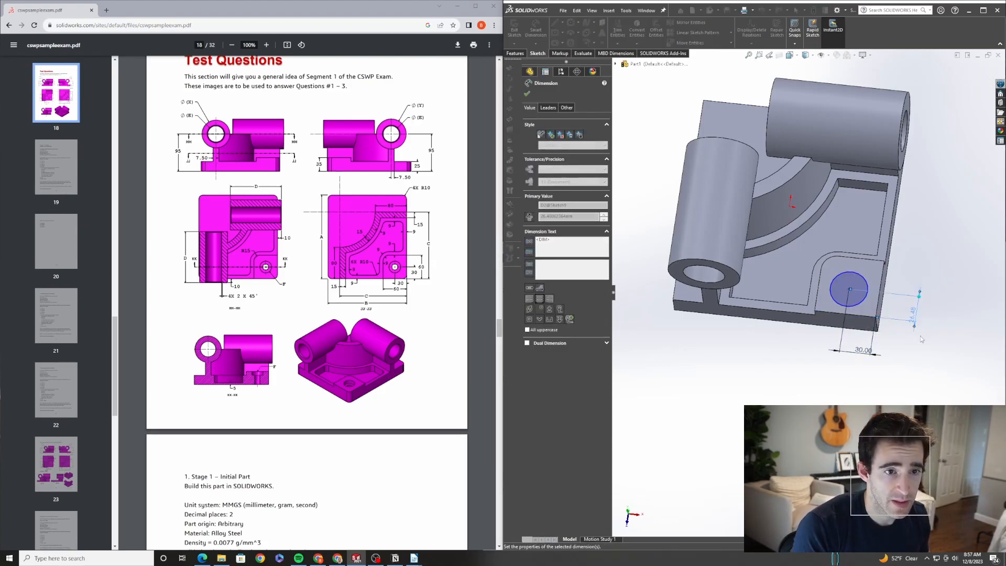
Set the circle's diameter to 1 mm
{"action": "left_click", "coordinate": [867, 277]}
{"action": "left_click", "coordinate": [915, 253]}
{"action": "type", "text": "1"}
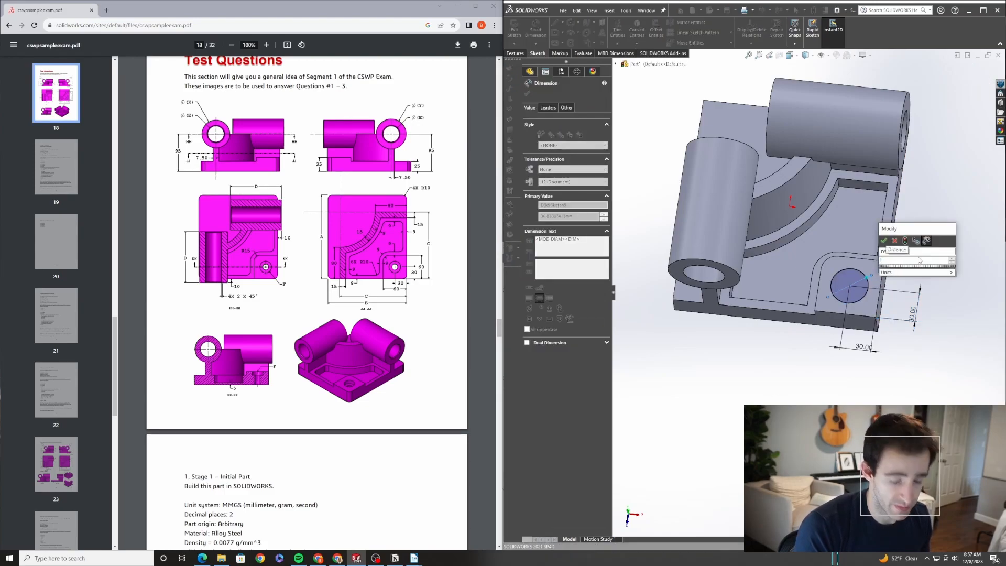
{"action": "key", "text": "Return"}
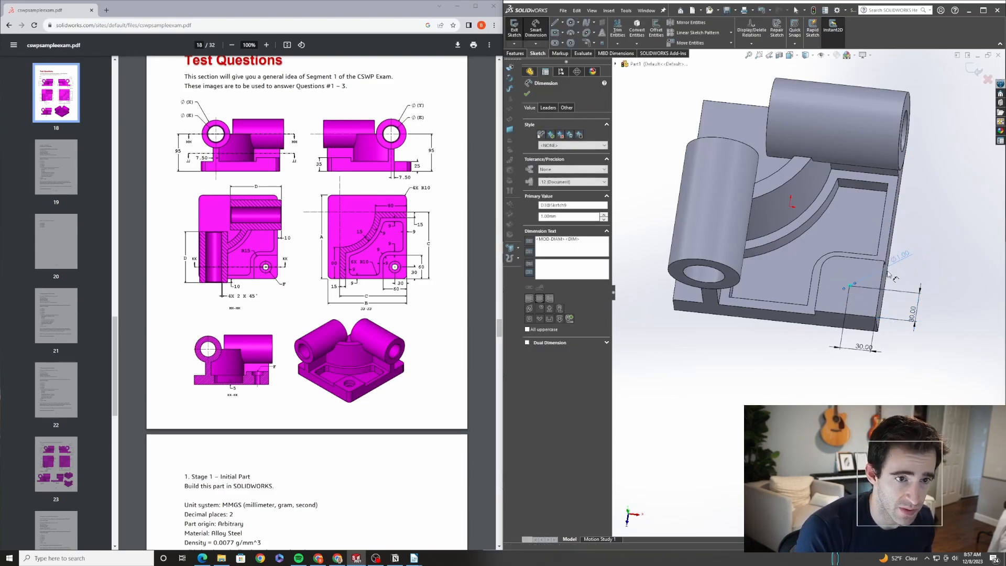
Cut-extrude the 1 mm circle to mark the hole center on the corner face
{"action": "left_click", "coordinate": [514, 53]}
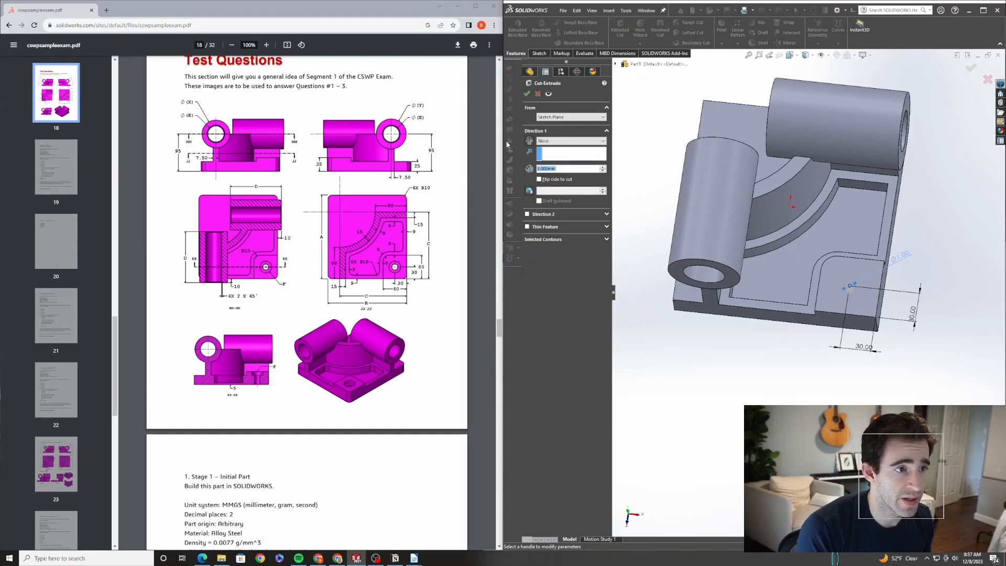
{"action": "left_click", "coordinate": [527, 93]}
{"action": "scroll", "coordinate": [845, 285], "scroll_direction": "down", "scroll_amount": 5}
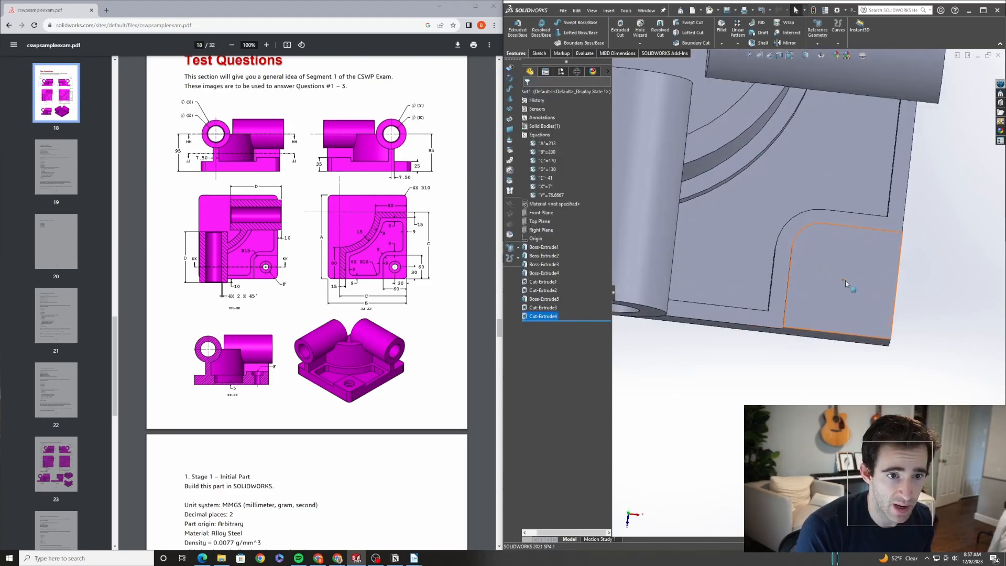
Start the Hole Wizard with a counterbore for Hex Bolt – ANSI B18.2.3.5M and an end condition of Through All
{"action": "left_click", "coordinate": [640, 27]}
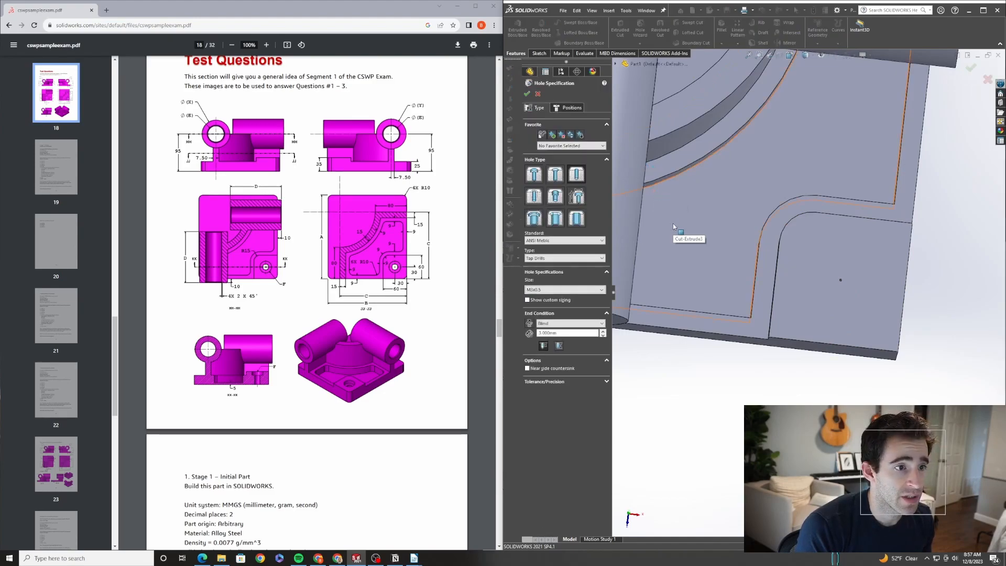
{"action": "scroll", "coordinate": [414, 348], "scroll_direction": "down", "scroll_amount": 6}
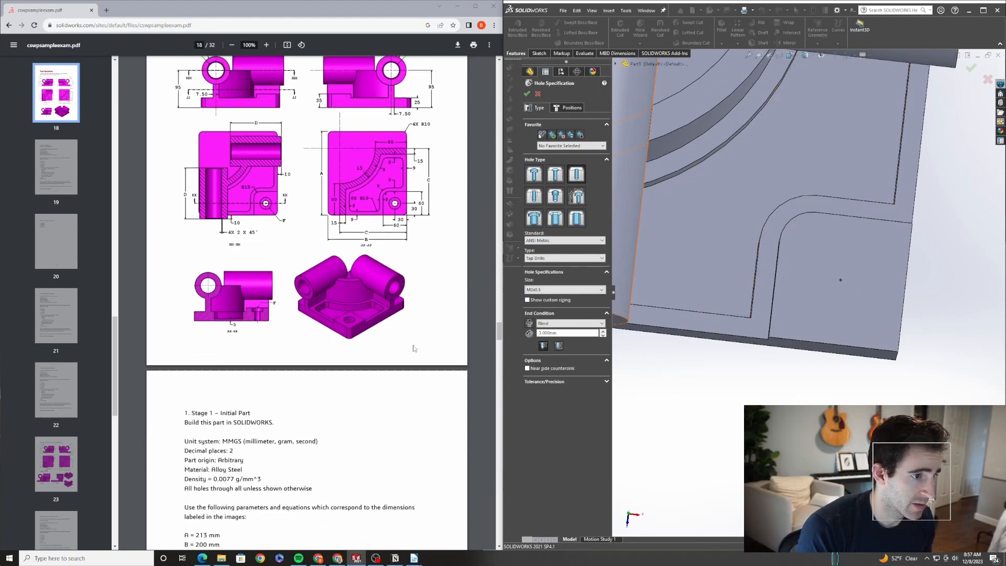
{"action": "scroll", "coordinate": [413, 348], "scroll_direction": "up", "scroll_amount": 1}
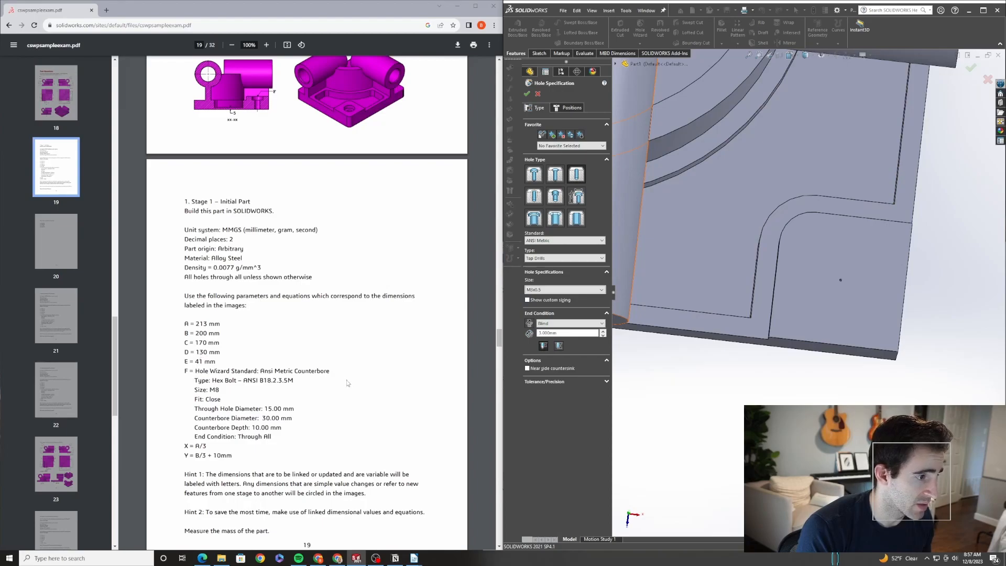
{"action": "left_click", "coordinate": [586, 259]}
{"action": "left_click", "coordinate": [586, 259]}
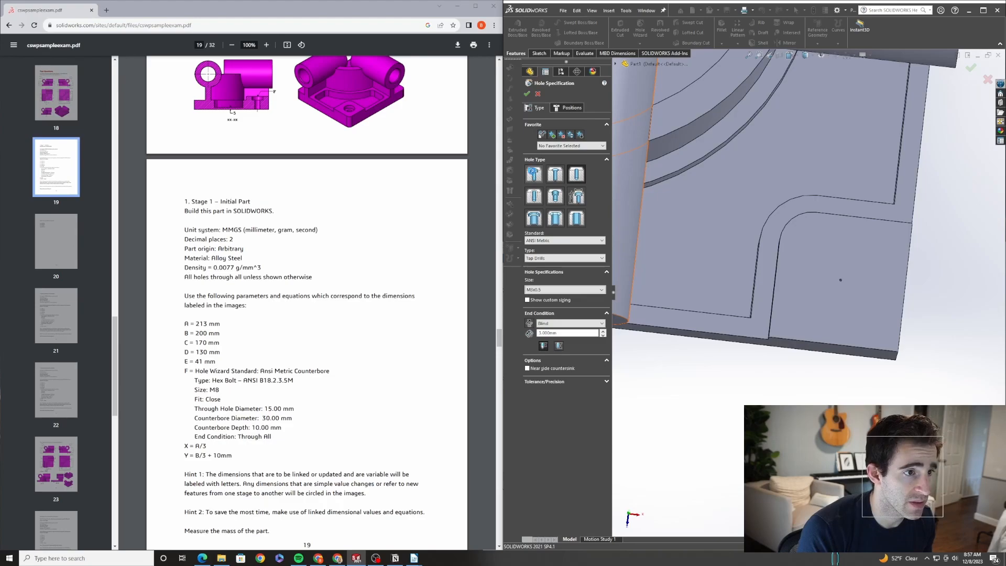
{"action": "left_click", "coordinate": [533, 174]}
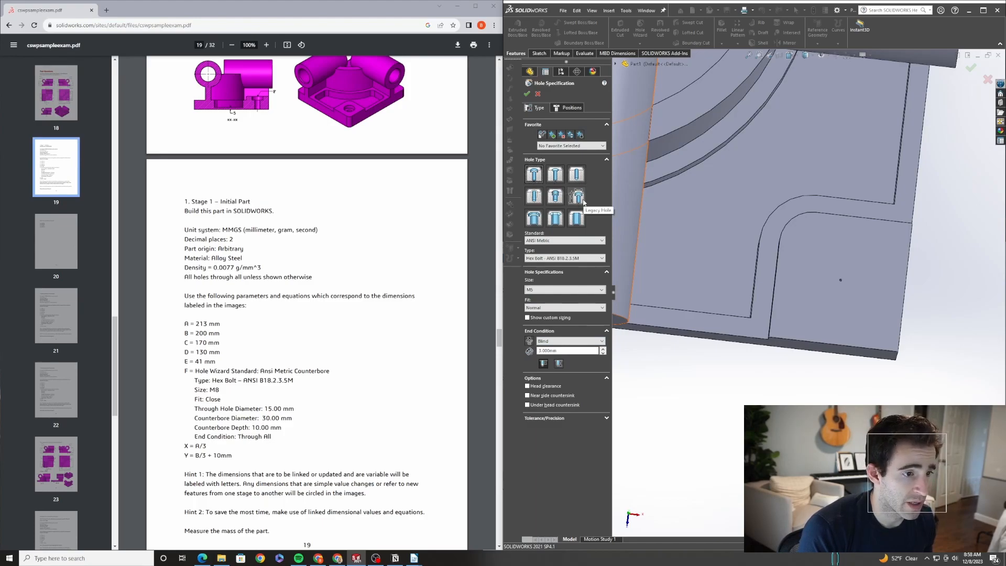
{"action": "left_click", "coordinate": [568, 341]}
{"action": "left_click", "coordinate": [554, 357]}
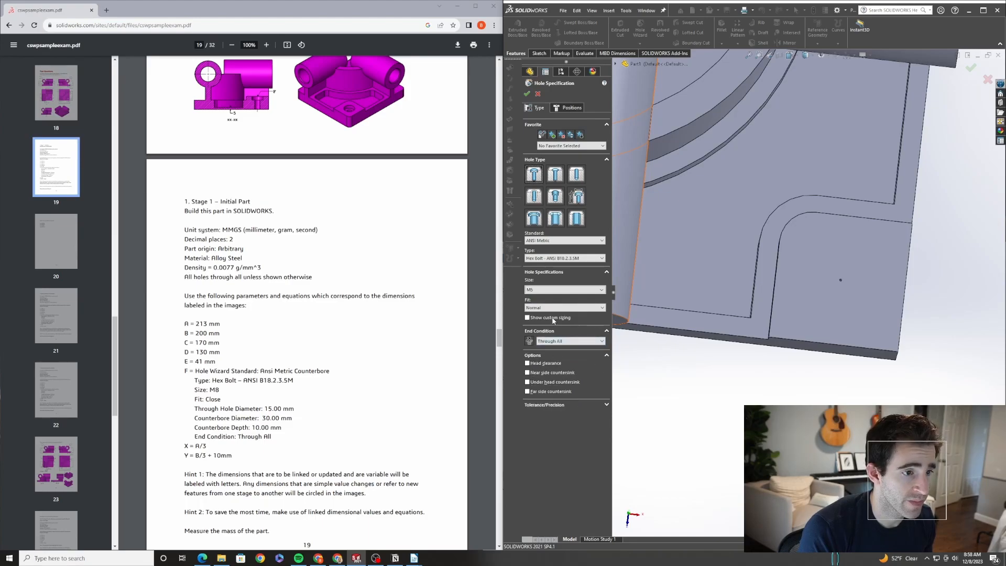
Position the hole on the marked center point of the corner face
{"action": "left_click", "coordinate": [567, 108]}
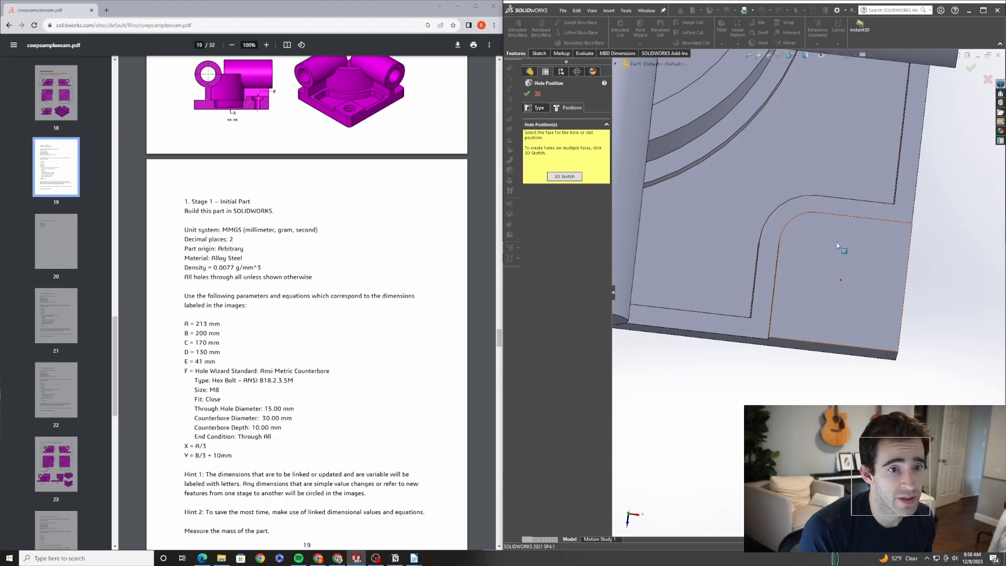
{"action": "left_click", "coordinate": [839, 281]}
{"action": "middle_click_drag", "start_coordinate": [841, 280], "coordinate": [947, 291]}
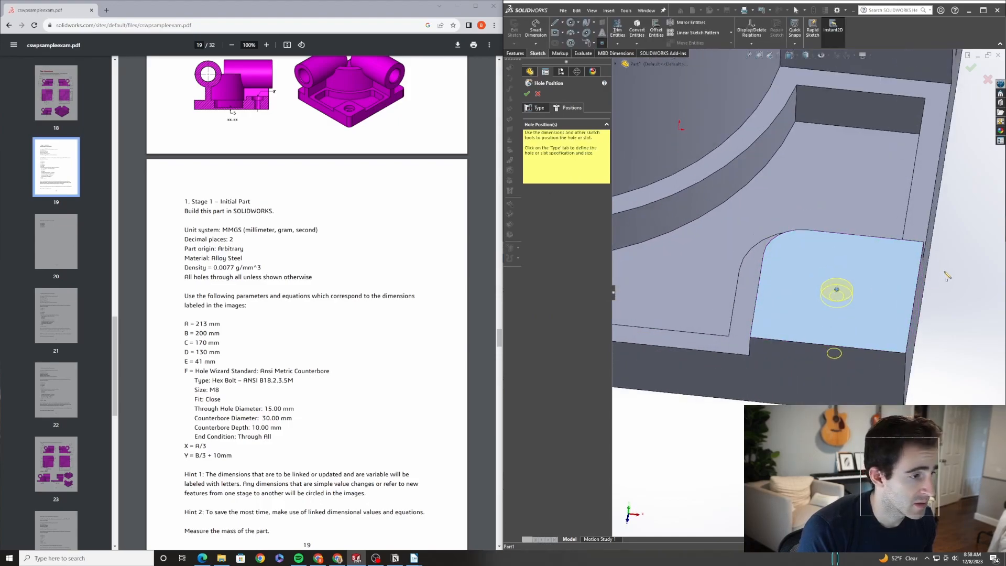
Set the hole size to M8 with a Close fit and finish the counterbore hole
{"action": "left_click", "coordinate": [535, 108]}
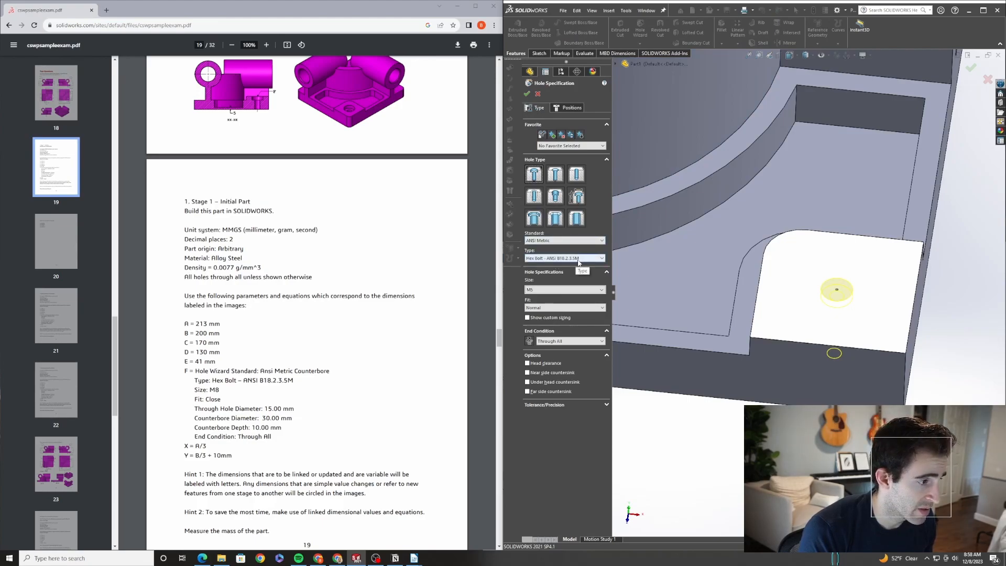
{"action": "left_click", "coordinate": [567, 289]}
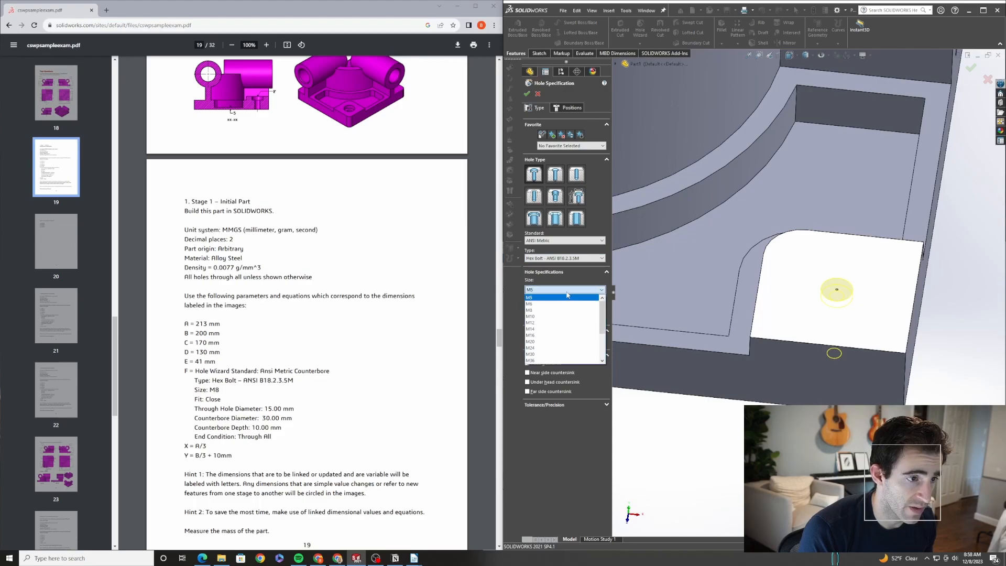
{"action": "left_click", "coordinate": [558, 310]}
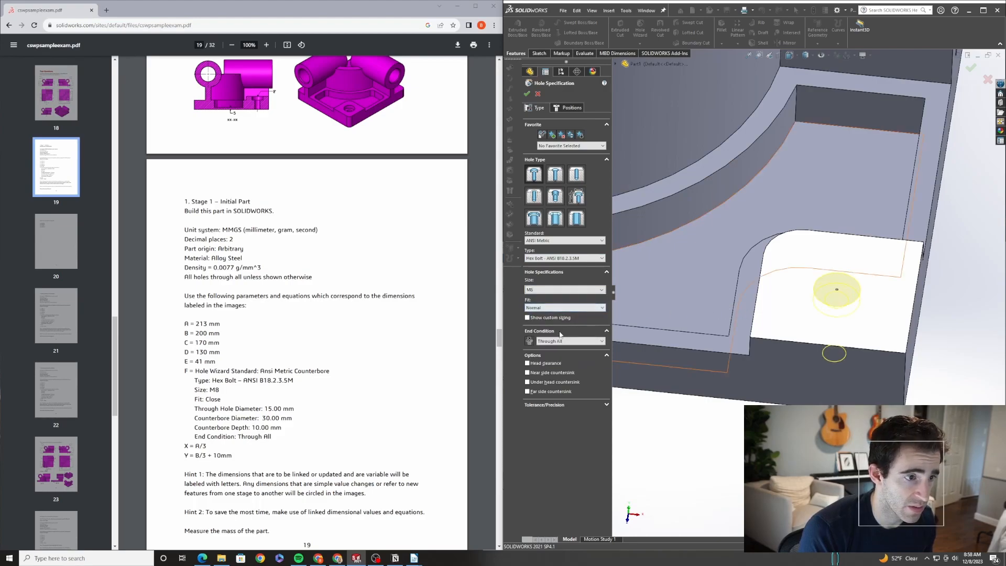
{"action": "scroll", "coordinate": [491, 359], "scroll_direction": "up", "scroll_amount": 1}
{"action": "left_click", "coordinate": [565, 307]}
{"action": "left_click", "coordinate": [549, 315]}
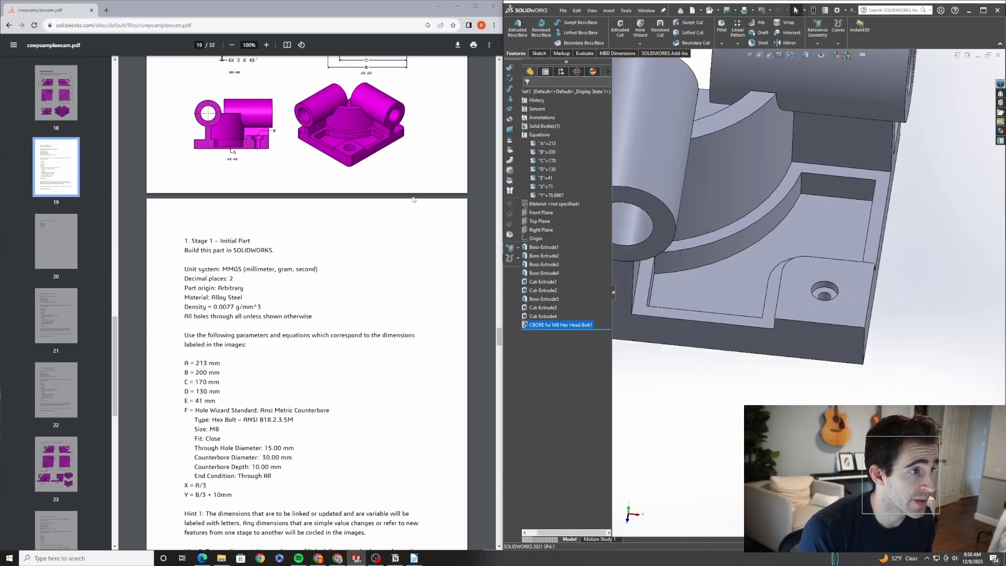
Chamfer the cylinder bore edges and the corner edge by 2 mm
{"action": "scroll", "coordinate": [289, 150], "scroll_direction": "up", "scroll_amount": 4}
{"action": "scroll", "coordinate": [290, 150], "scroll_direction": "up", "scroll_amount": 3}
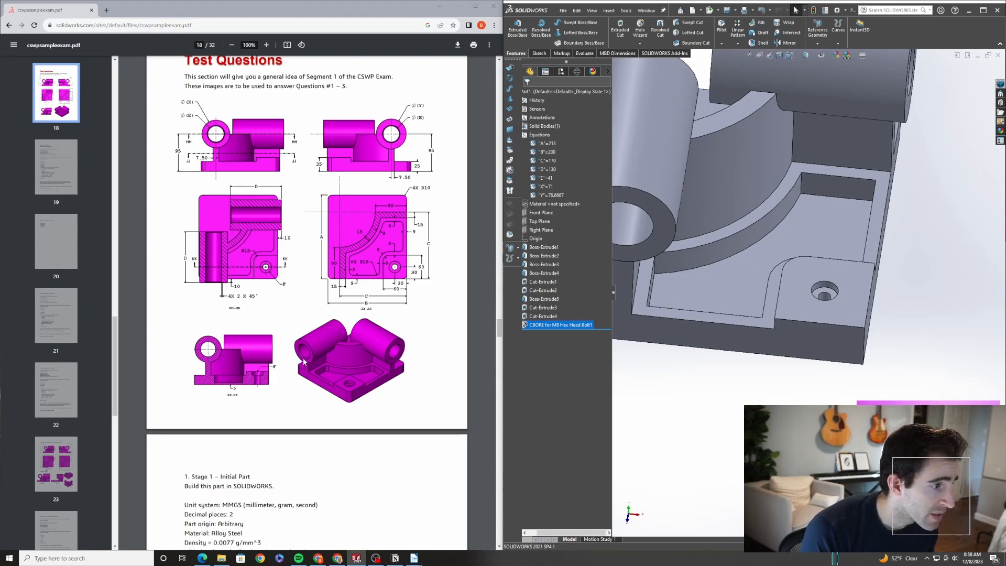
{"action": "key", "text": "f"}
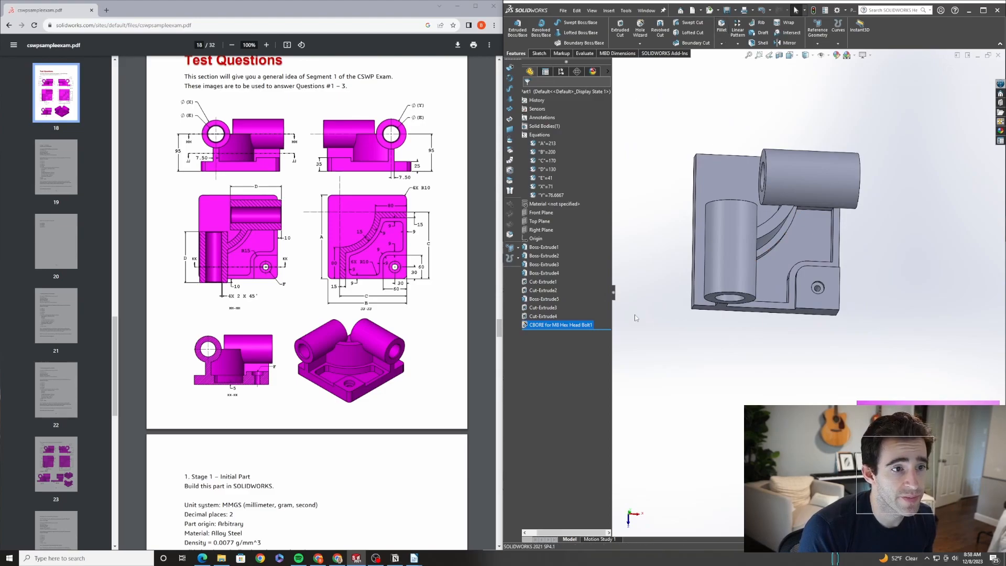
{"action": "key", "text": "c"}
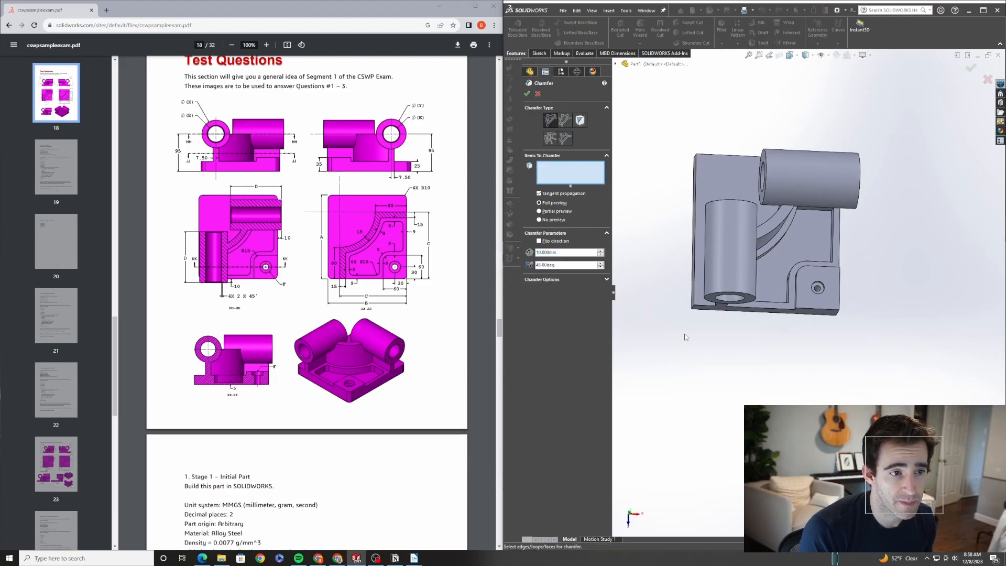
{"action": "double_click", "coordinate": [555, 251]}
{"action": "type", "text": "2"}
{"action": "key", "text": "Return"}
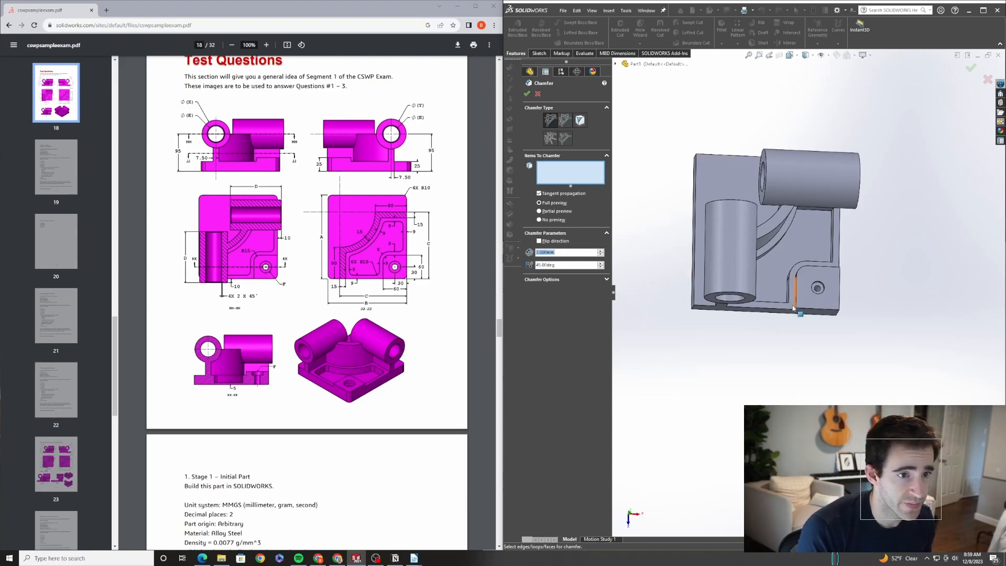
{"action": "scroll", "coordinate": [724, 296], "scroll_direction": "down", "scroll_amount": 3}
{"action": "left_click", "coordinate": [725, 306]}
{"action": "middle_click_drag", "start_coordinate": [705, 150], "coordinate": [929, 105]}
{"action": "left_click", "coordinate": [715, 203]}
{"action": "left_click", "coordinate": [836, 175]}
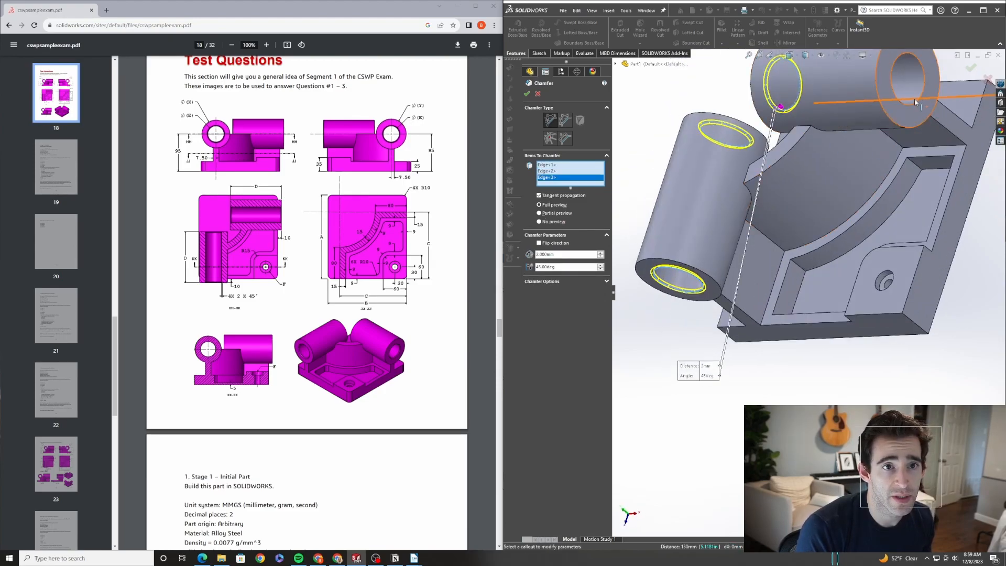
{"action": "left_click", "coordinate": [916, 102]}
{"action": "left_click", "coordinate": [527, 93]}
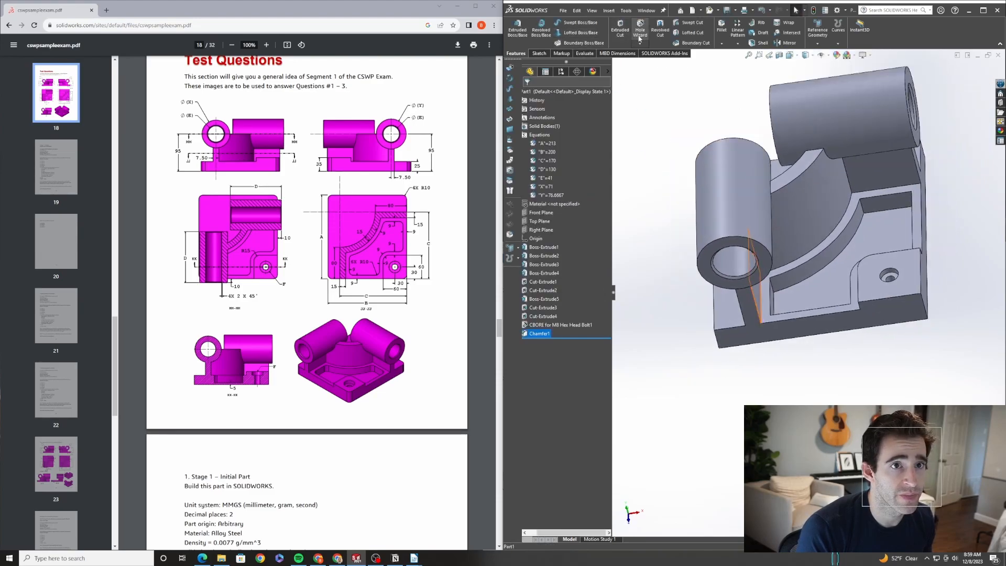
Fillet ten edges of the part, including the base corners and rib edges, with a 10 mm radius
{"action": "left_click", "coordinate": [726, 10]}
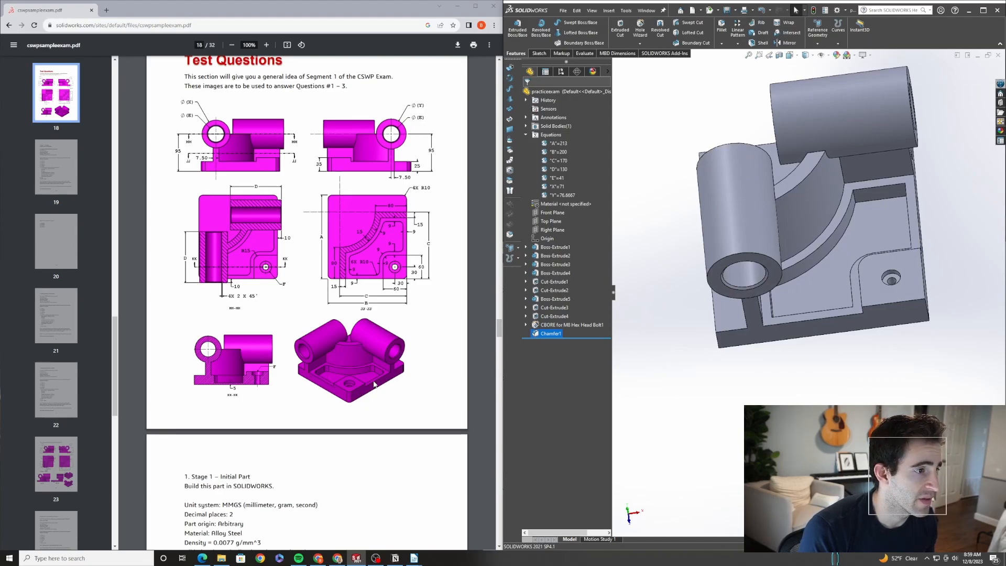
{"action": "left_click", "coordinate": [721, 27]}
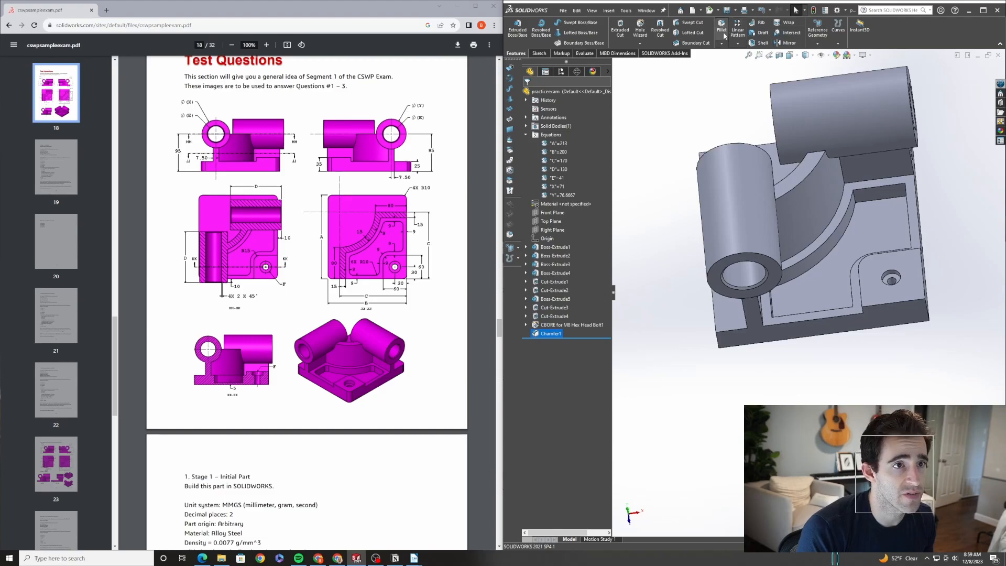
{"action": "middle_click_drag", "start_coordinate": [712, 334], "coordinate": [796, 324]}
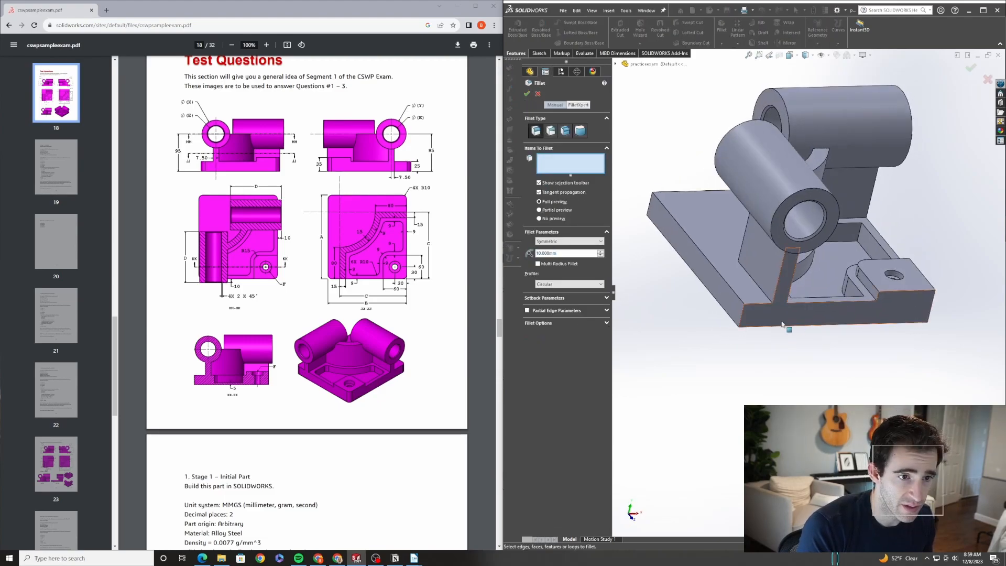
{"action": "scroll", "coordinate": [795, 325], "scroll_direction": "down", "scroll_amount": 2}
{"action": "left_click", "coordinate": [732, 317]}
{"action": "middle_click_drag", "start_coordinate": [732, 317], "coordinate": [844, 314]}
{"action": "left_click", "coordinate": [872, 304]}
{"action": "scroll", "coordinate": [845, 313], "scroll_direction": "up", "scroll_amount": 3}
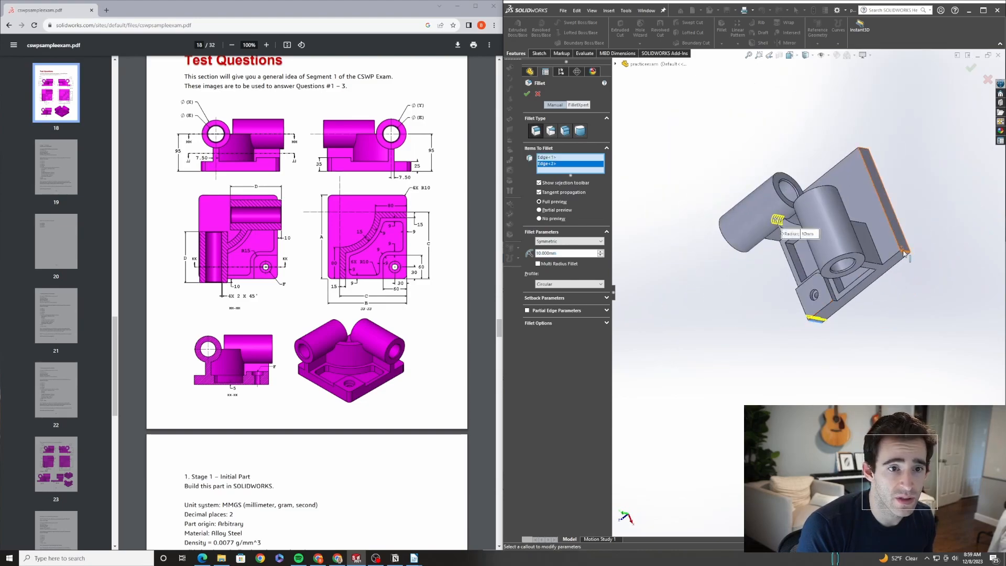
{"action": "left_click", "coordinate": [903, 252]}
{"action": "scroll", "coordinate": [863, 185], "scroll_direction": "down", "scroll_amount": 3}
{"action": "middle_click_drag", "start_coordinate": [863, 185], "coordinate": [858, 231]}
{"action": "scroll", "coordinate": [856, 160], "scroll_direction": "up", "scroll_amount": 1}
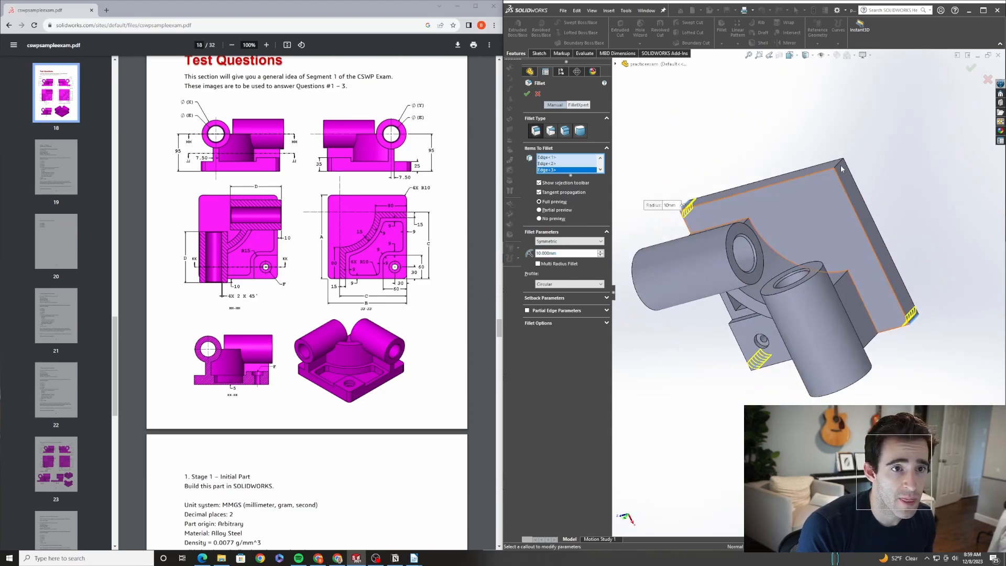
{"action": "left_click", "coordinate": [838, 166]}
{"action": "middle_click_drag", "start_coordinate": [838, 165], "coordinate": [738, 322]}
{"action": "scroll", "coordinate": [743, 325], "scroll_direction": "down", "scroll_amount": 2}
{"action": "left_click", "coordinate": [733, 335]}
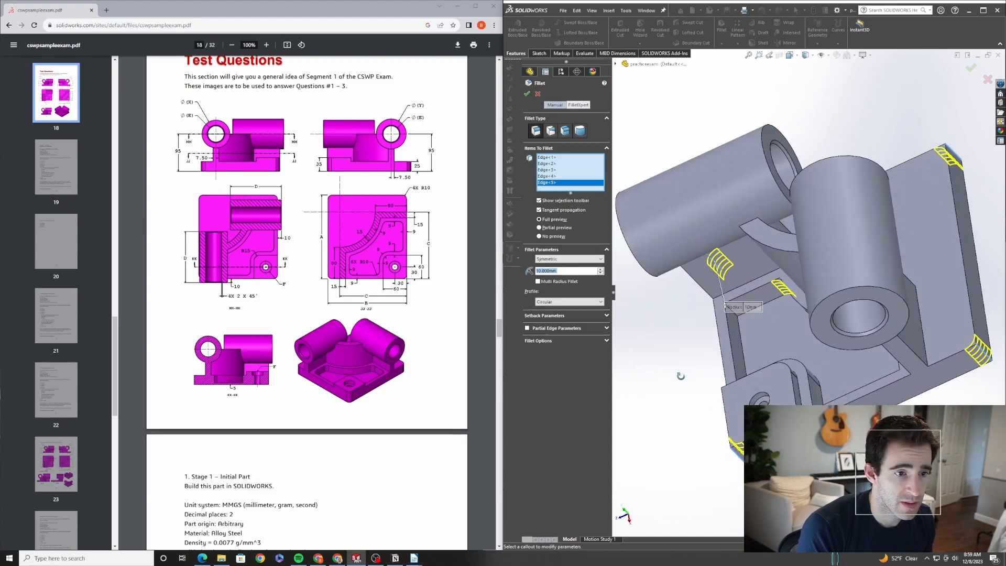
{"action": "left_click", "coordinate": [741, 310]}
{"action": "left_click", "coordinate": [738, 310]}
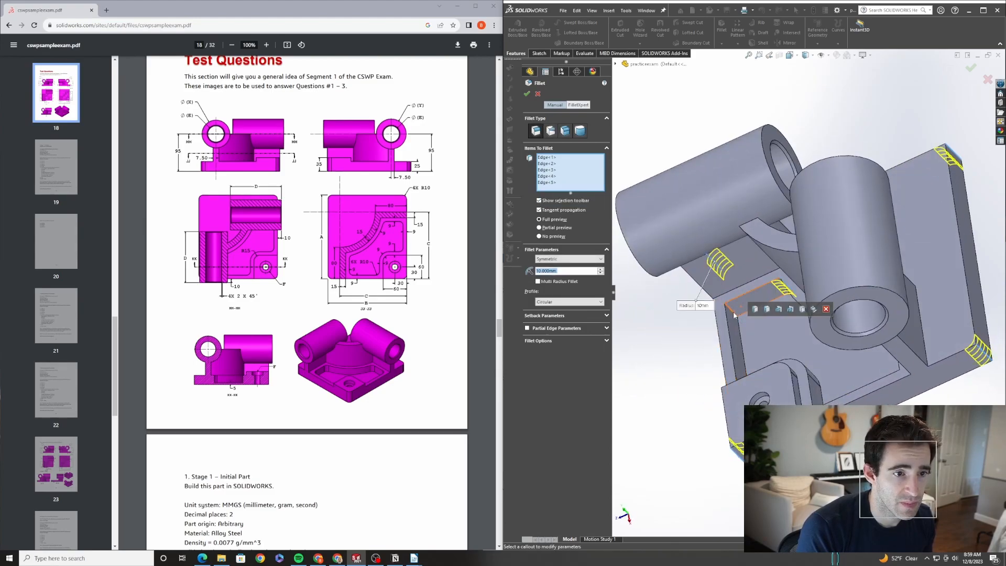
{"action": "left_click", "coordinate": [732, 311]}
{"action": "middle_click_drag", "start_coordinate": [737, 322], "coordinate": [718, 264]}
{"action": "scroll", "coordinate": [717, 287], "scroll_direction": "down", "scroll_amount": 2}
{"action": "left_click", "coordinate": [712, 283]}
{"action": "left_click", "coordinate": [894, 424]}
{"action": "middle_click_drag", "start_coordinate": [898, 414], "coordinate": [875, 421]}
{"action": "left_click", "coordinate": [892, 285]}
{"action": "left_click", "coordinate": [937, 365]}
{"action": "left_click", "coordinate": [527, 94]}
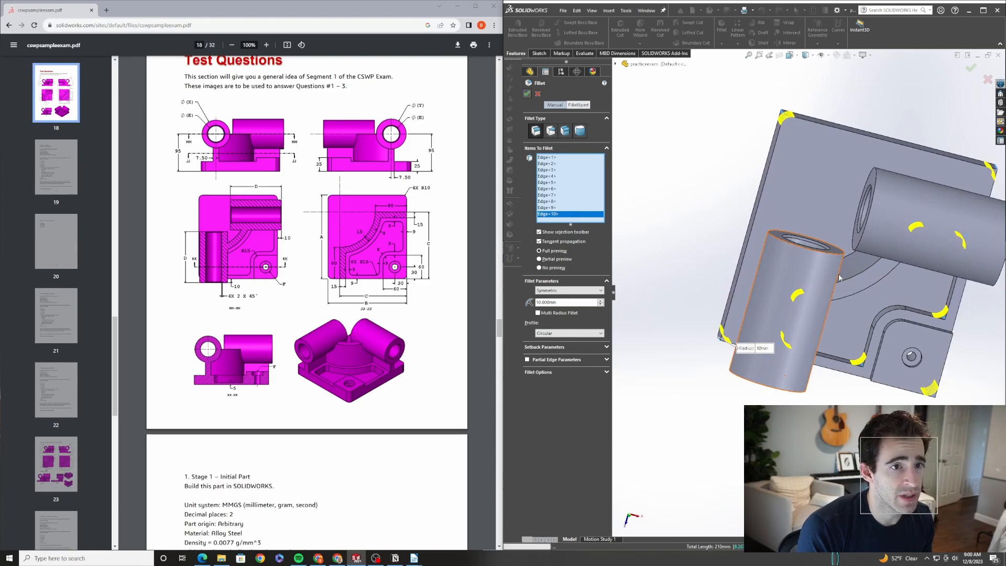
Assign Alloy Steel as the part's material
{"action": "middle_click_drag", "start_coordinate": [855, 325], "coordinate": [882, 312]}
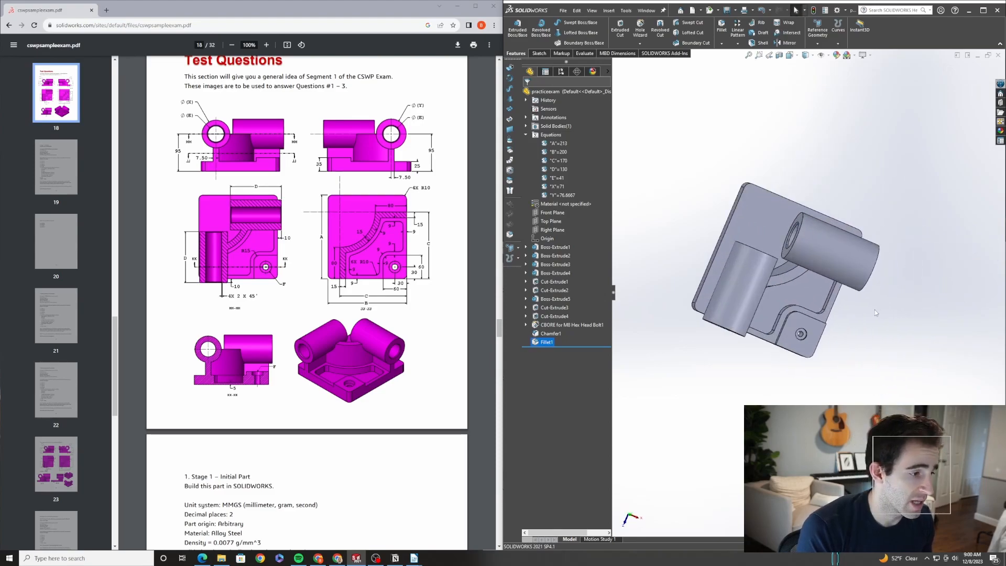
{"action": "scroll", "coordinate": [219, 514], "scroll_direction": "down", "scroll_amount": 3}
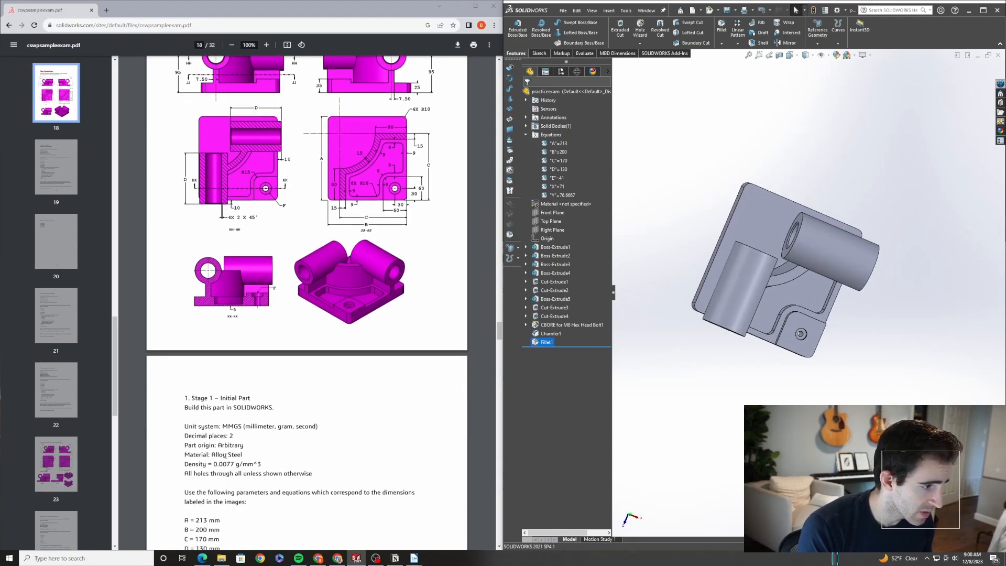
{"action": "right_click", "coordinate": [557, 204]}
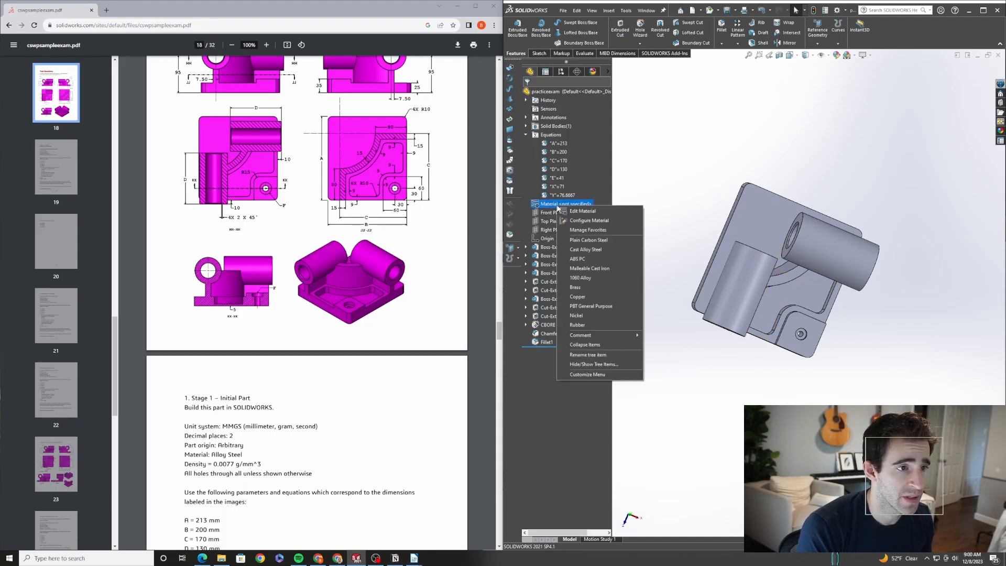
{"action": "left_click", "coordinate": [582, 212]}
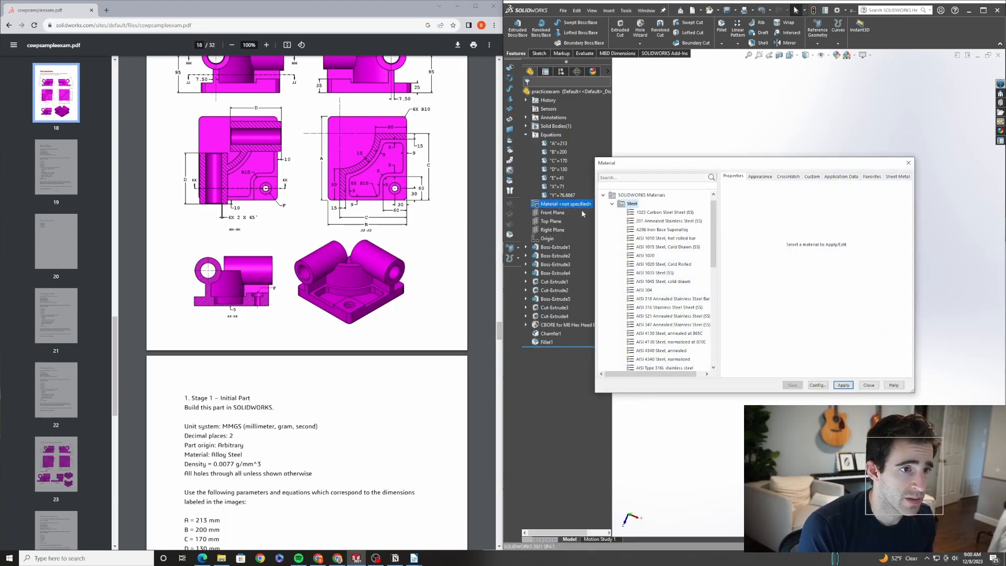
{"action": "scroll", "coordinate": [622, 226], "scroll_direction": "down", "scroll_amount": 3}
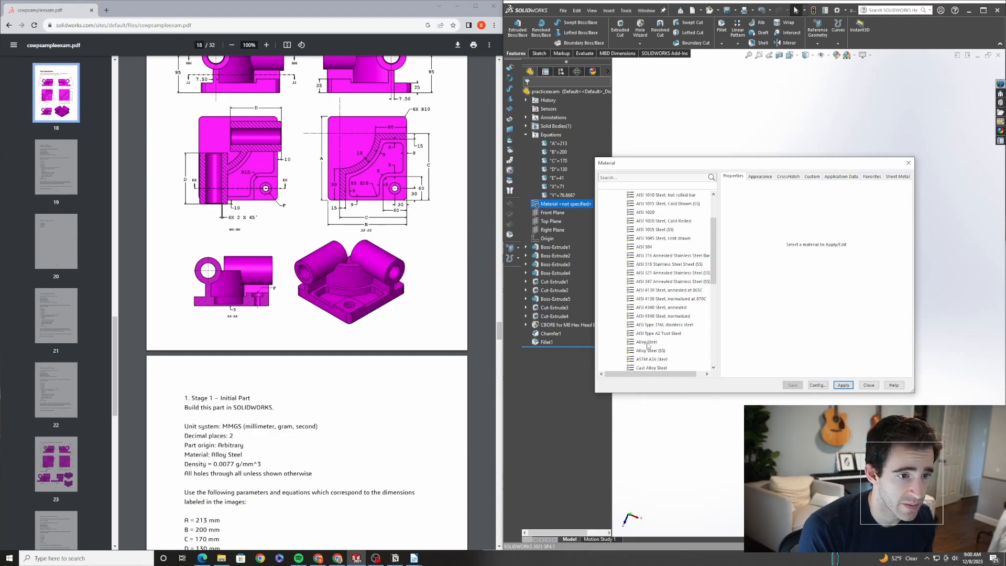
{"action": "left_click", "coordinate": [647, 343]}
{"action": "left_click", "coordinate": [842, 385]}
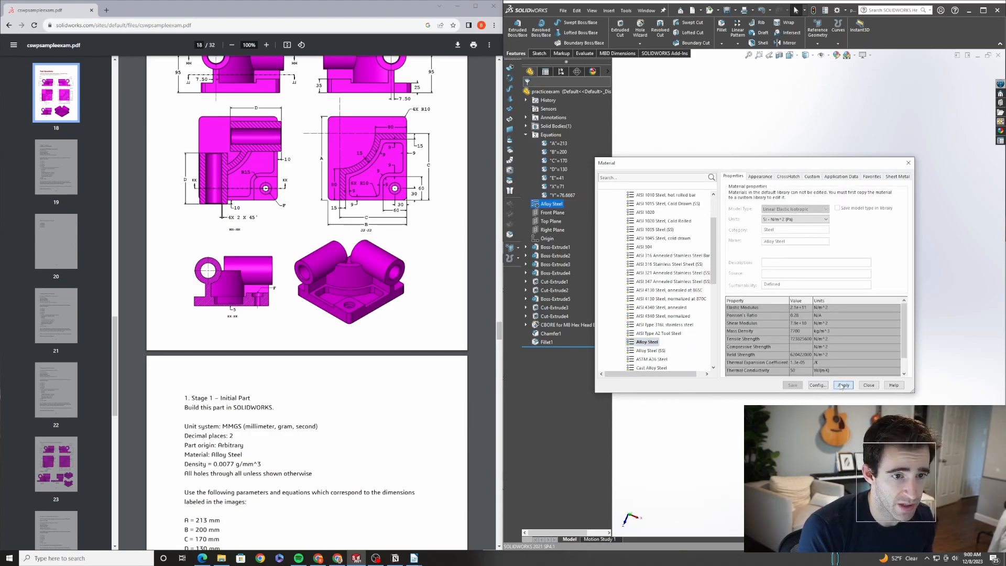
{"action": "left_click", "coordinate": [869, 385]}
Check the part's mass properties against the exam question
{"action": "middle_click_drag", "start_coordinate": [783, 274], "coordinate": [789, 242]}
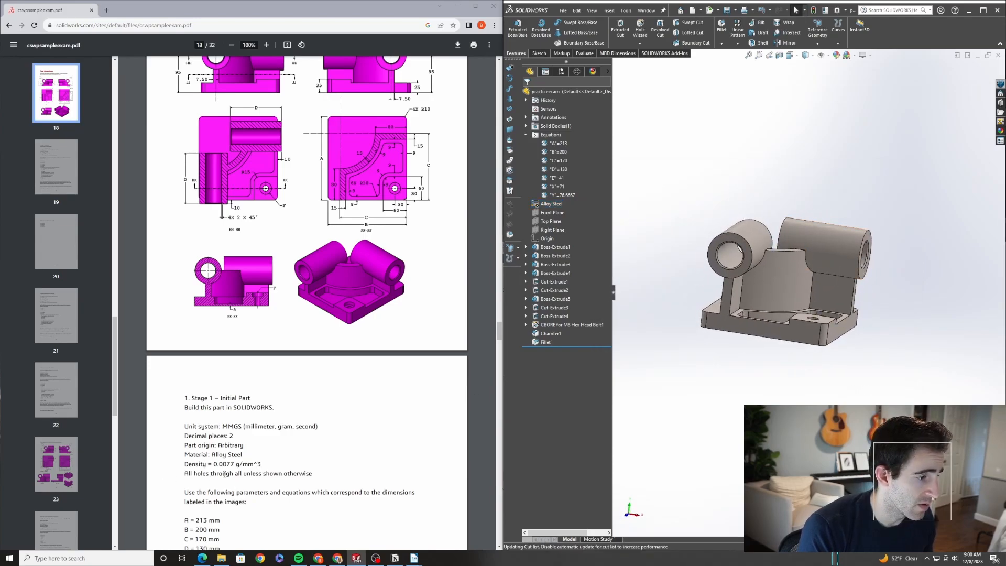
{"action": "scroll", "coordinate": [279, 487], "scroll_direction": "down", "scroll_amount": 4}
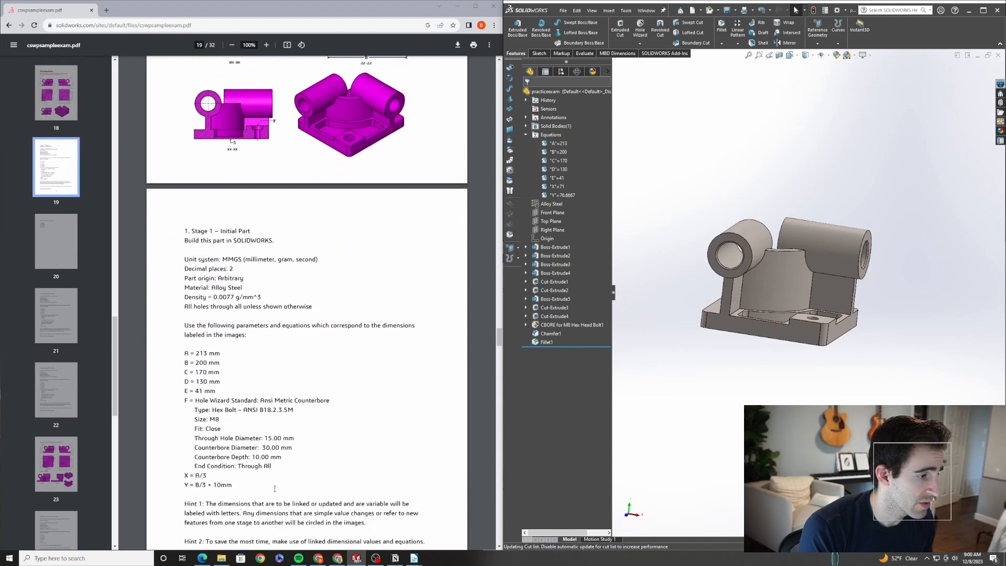
{"action": "scroll", "coordinate": [205, 451], "scroll_direction": "down", "scroll_amount": 1}
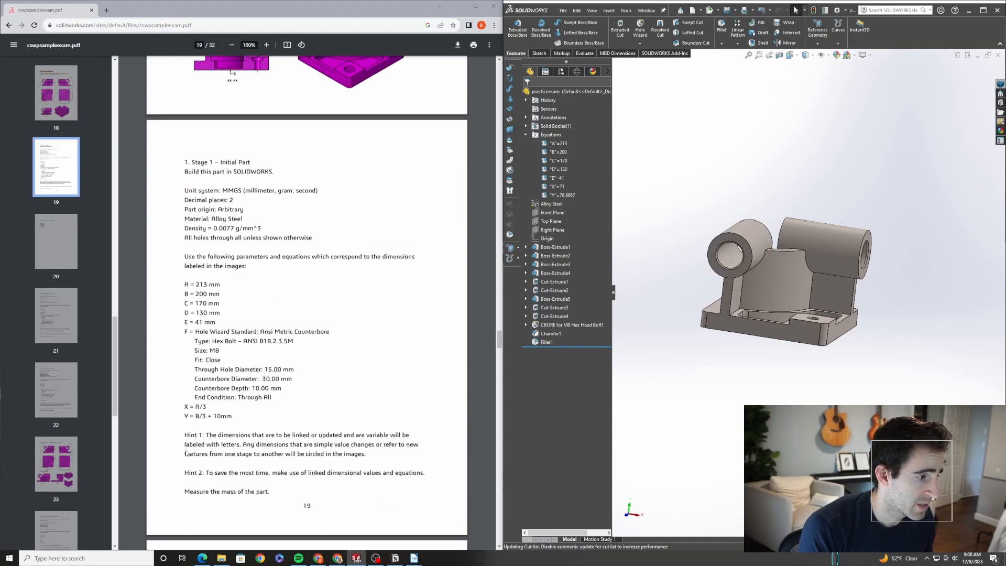
{"action": "scroll", "coordinate": [178, 453], "scroll_direction": "down", "scroll_amount": 2}
{"action": "scroll", "coordinate": [332, 395], "scroll_direction": "down", "scroll_amount": 3}
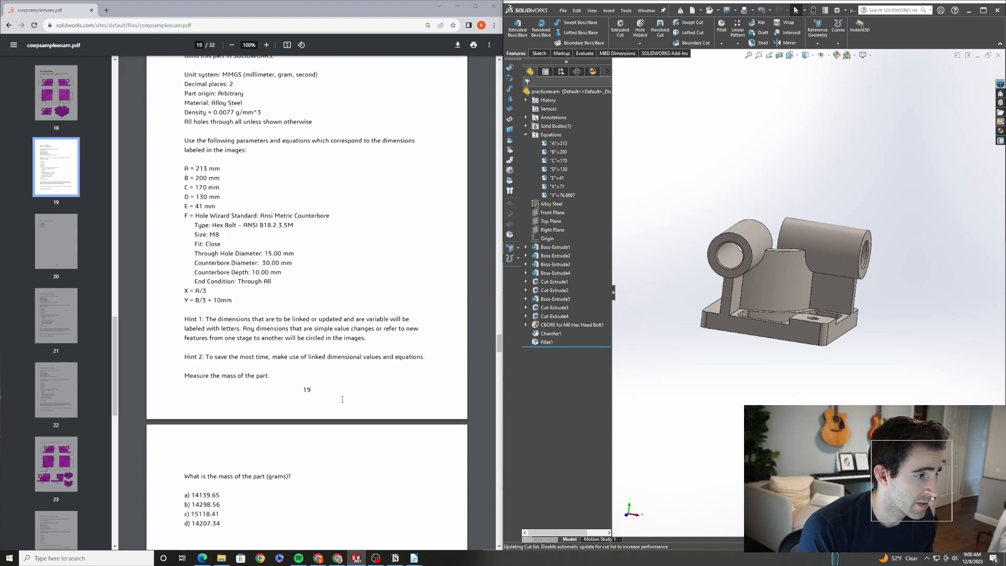
{"action": "left_click", "coordinate": [585, 53]}
{"action": "left_click", "coordinate": [605, 27]}
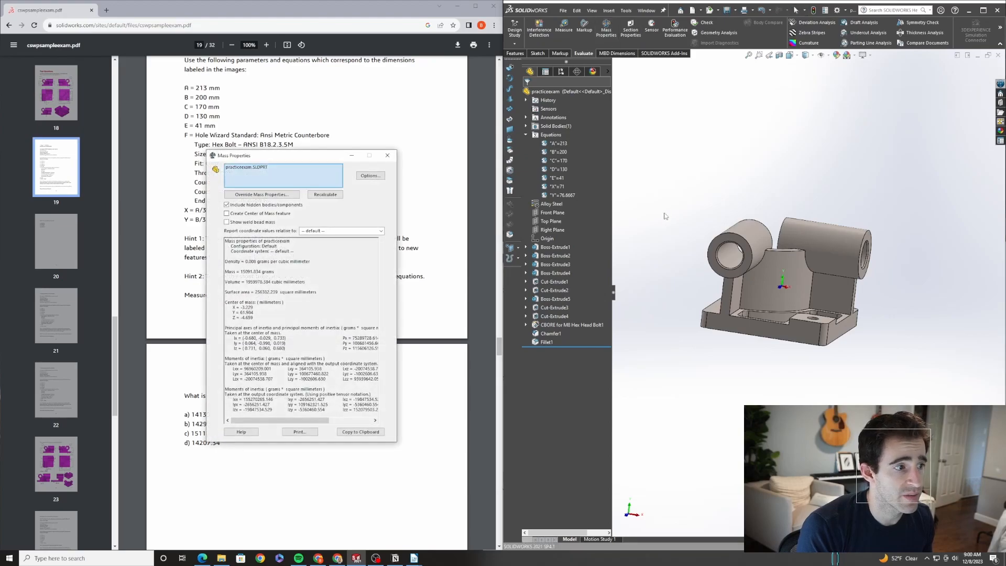
{"action": "left_click_drag", "start_coordinate": [294, 155], "coordinate": [672, 158]}
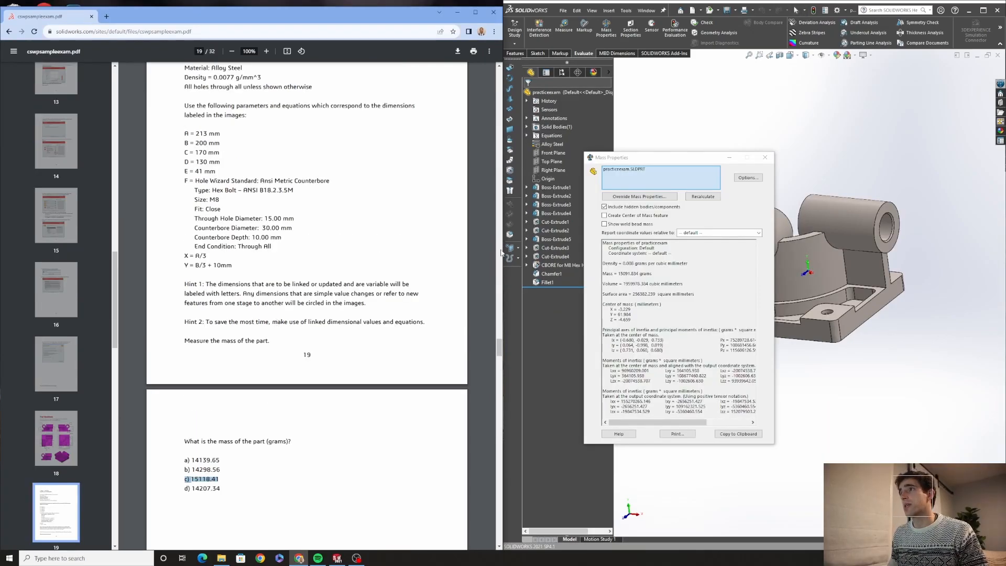
{"action": "left_click", "coordinate": [765, 158]}
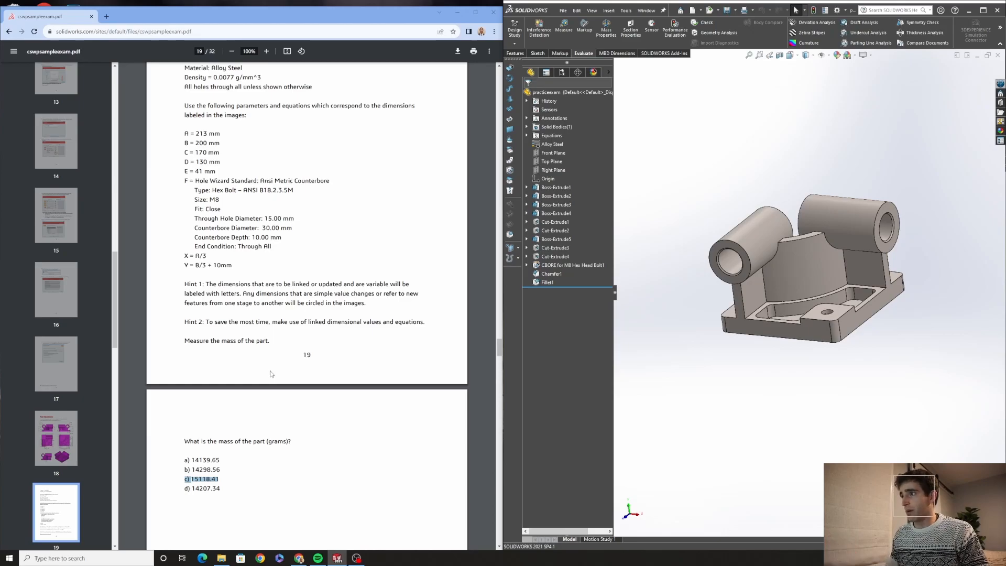
Open the chamfer feature to review its settings, then close it unchanged
{"action": "scroll", "coordinate": [256, 366], "scroll_direction": "up", "scroll_amount": 5}
{"action": "scroll", "coordinate": [256, 366], "scroll_direction": "up", "scroll_amount": 4}
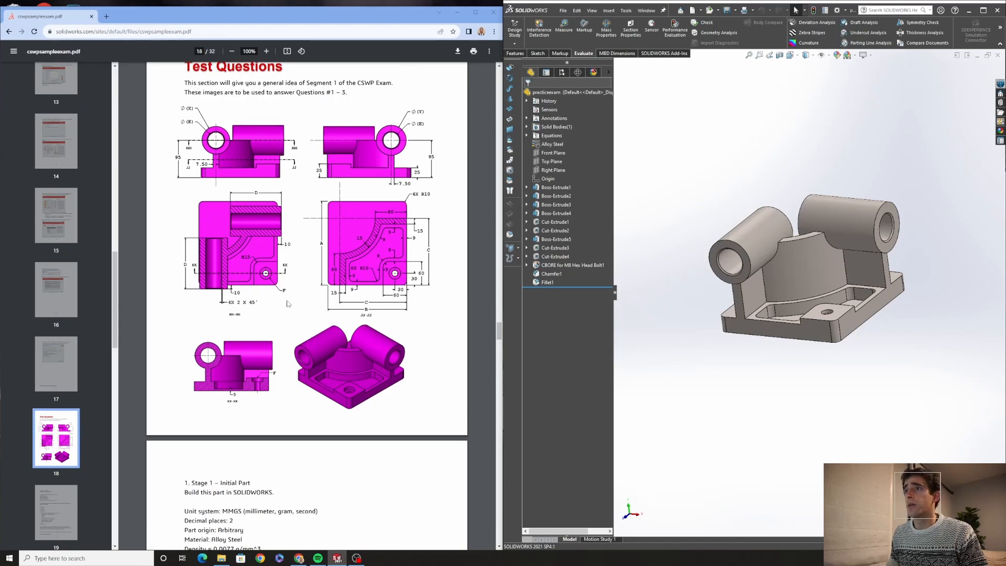
{"action": "left_click", "coordinate": [536, 274]}
{"action": "left_click", "coordinate": [544, 253]}
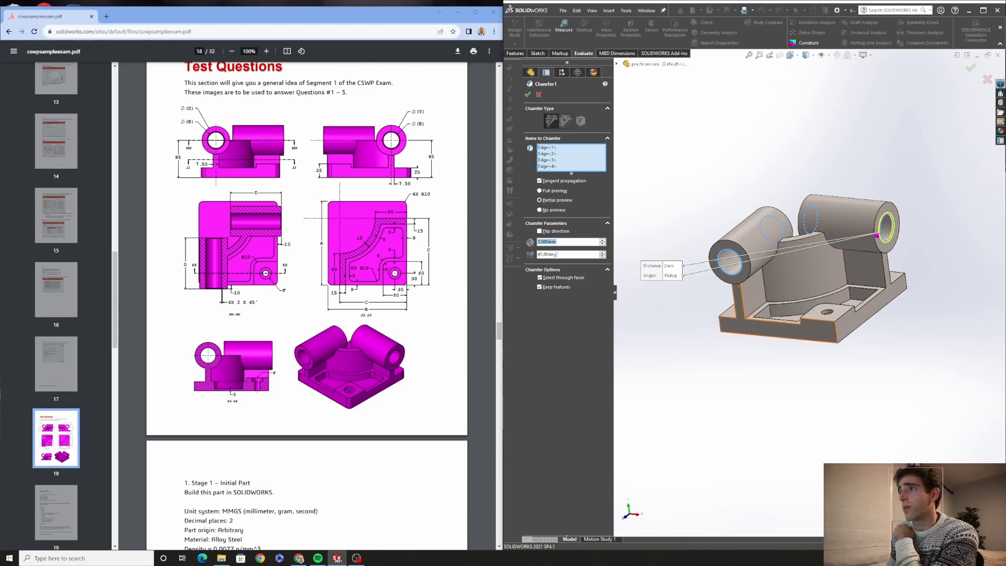
{"action": "middle_click_drag", "start_coordinate": [676, 262], "coordinate": [723, 279]}
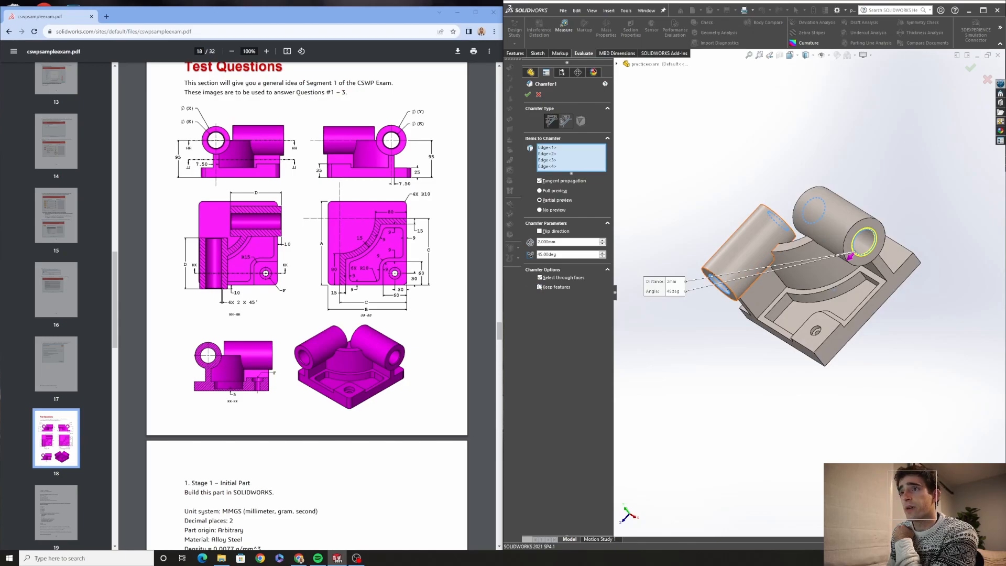
{"action": "left_click", "coordinate": [528, 94]}
Measure edges of the rib and base cutouts to compare them with the drawing
{"action": "scroll", "coordinate": [725, 294], "scroll_direction": "down", "scroll_amount": 5}
{"action": "middle_click_drag", "start_coordinate": [733, 298], "coordinate": [811, 288]}
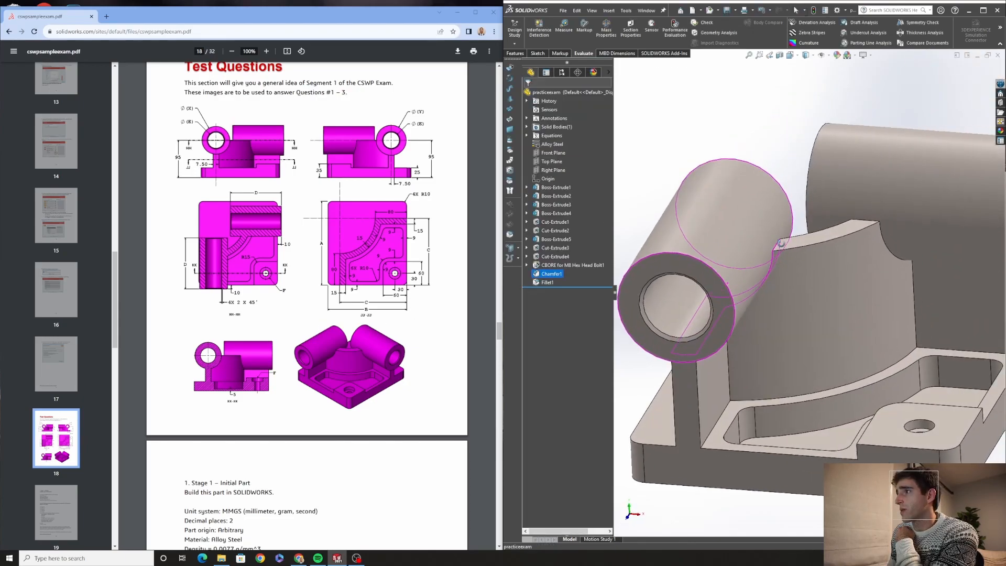
{"action": "scroll", "coordinate": [817, 293], "scroll_direction": "up", "scroll_amount": 1}
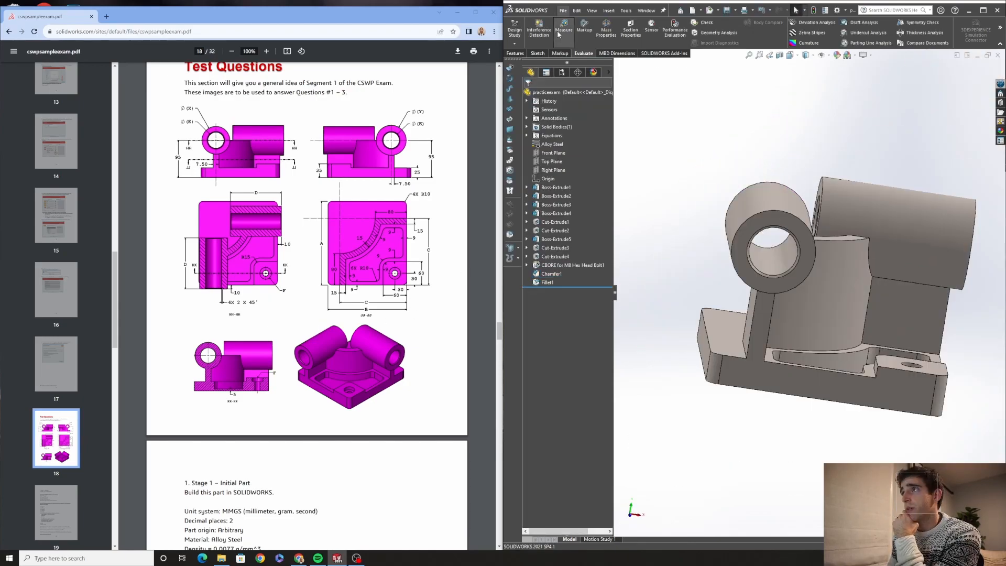
{"action": "left_click", "coordinate": [564, 27]}
{"action": "left_click", "coordinate": [748, 349]}
{"action": "left_click", "coordinate": [766, 355]}
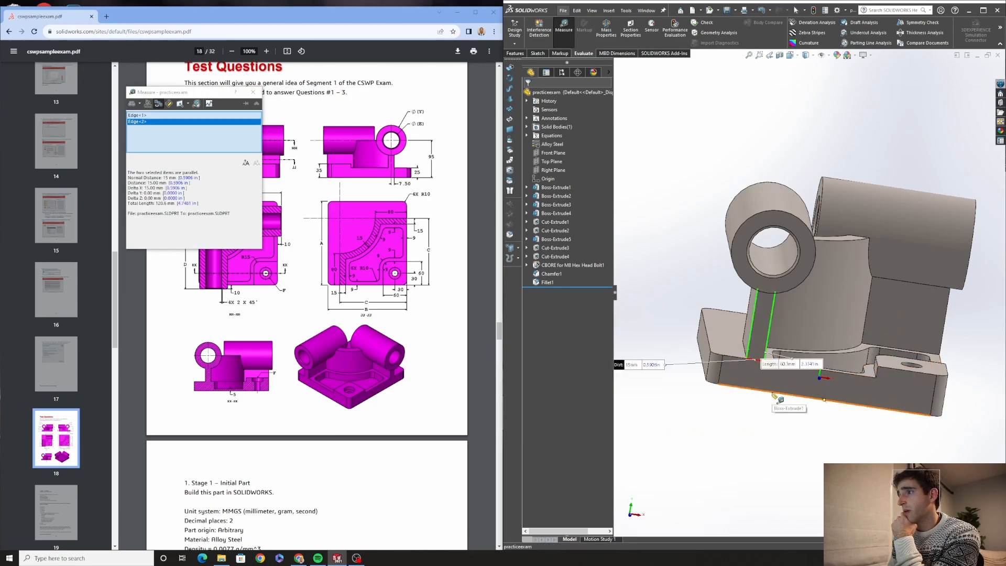
{"action": "right_click", "coordinate": [188, 132]}
{"action": "left_click", "coordinate": [196, 138]}
{"action": "left_click", "coordinate": [253, 92]}
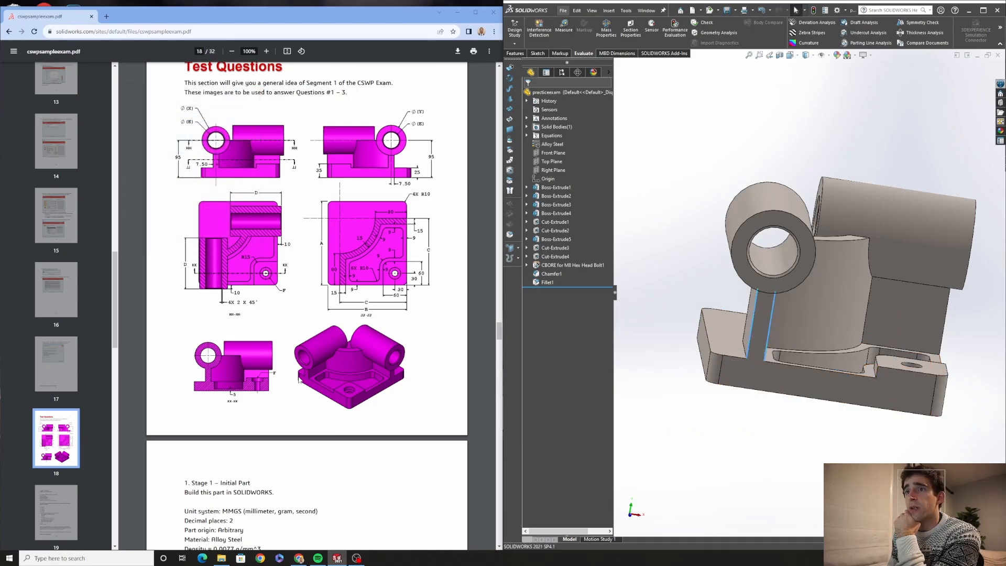
{"action": "middle_click_drag", "start_coordinate": [815, 344], "coordinate": [709, 351]}
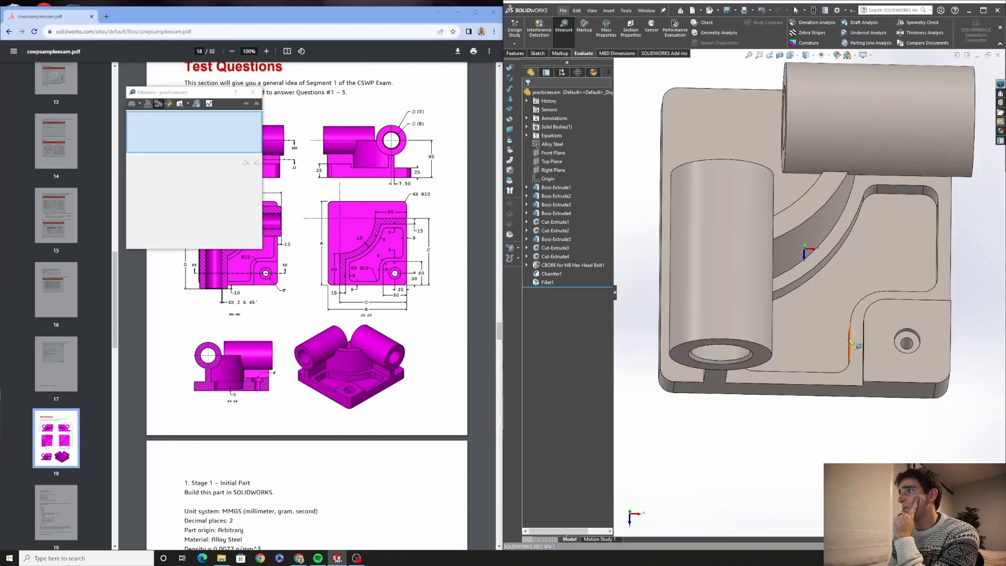
{"action": "left_click", "coordinate": [850, 339]}
{"action": "middle_click_drag", "start_coordinate": [852, 343], "coordinate": [838, 346]}
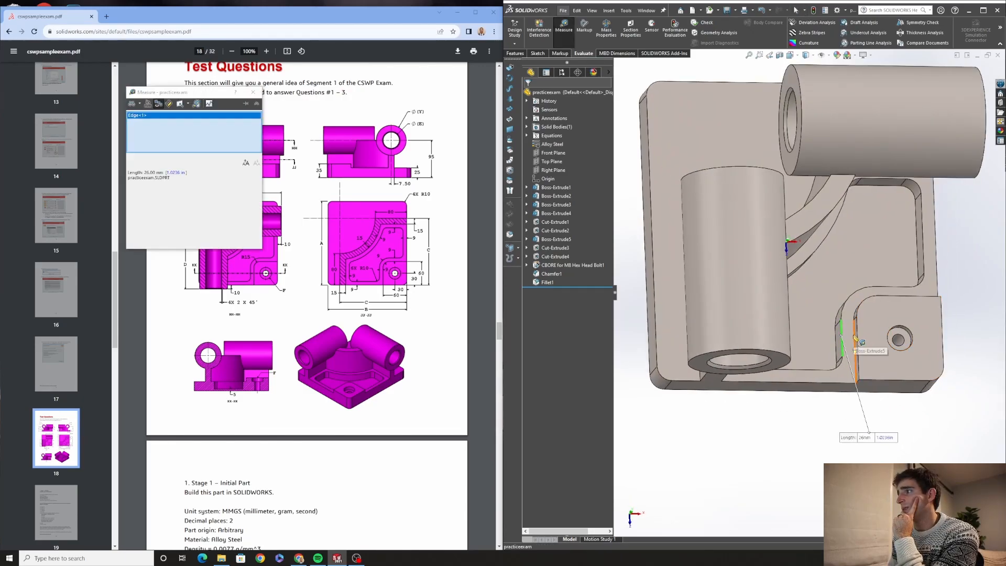
{"action": "left_click", "coordinate": [841, 349]}
{"action": "right_click", "coordinate": [208, 124]}
{"action": "left_click", "coordinate": [230, 137]}
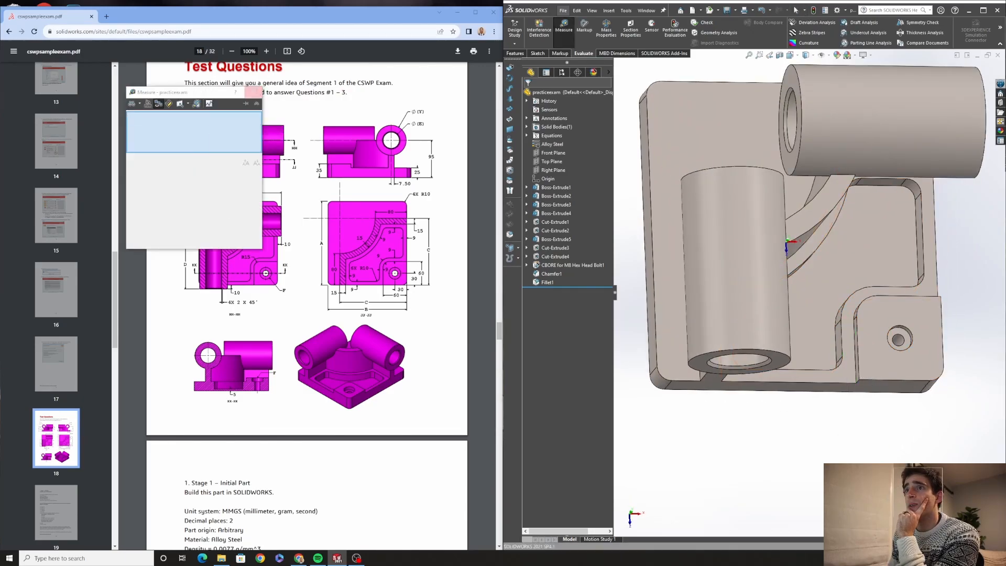
{"action": "left_click", "coordinate": [253, 92]}
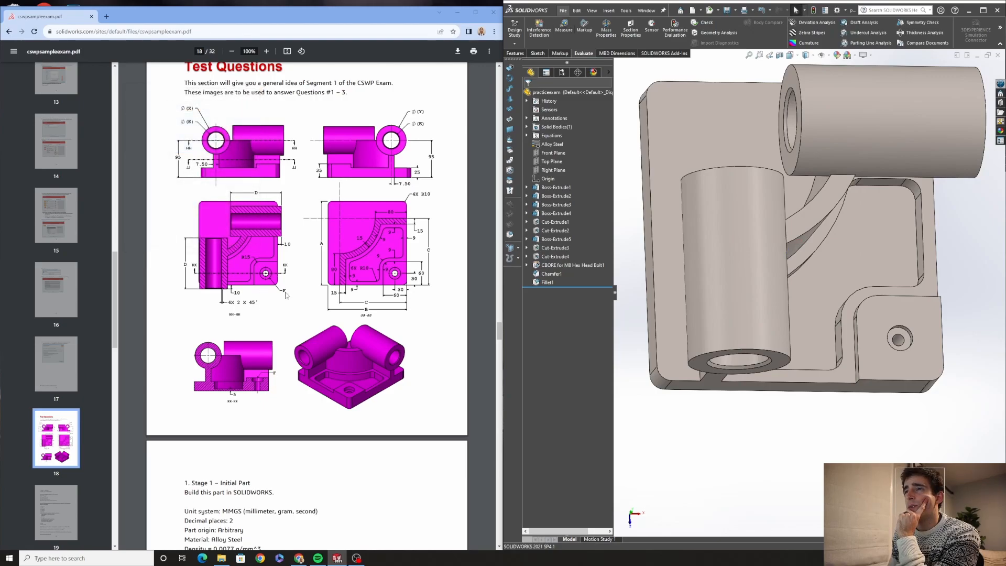
Open the counterbore hole feature to review its standard and type, then close it
{"action": "scroll", "coordinate": [286, 295], "scroll_direction": "down", "scroll_amount": 6}
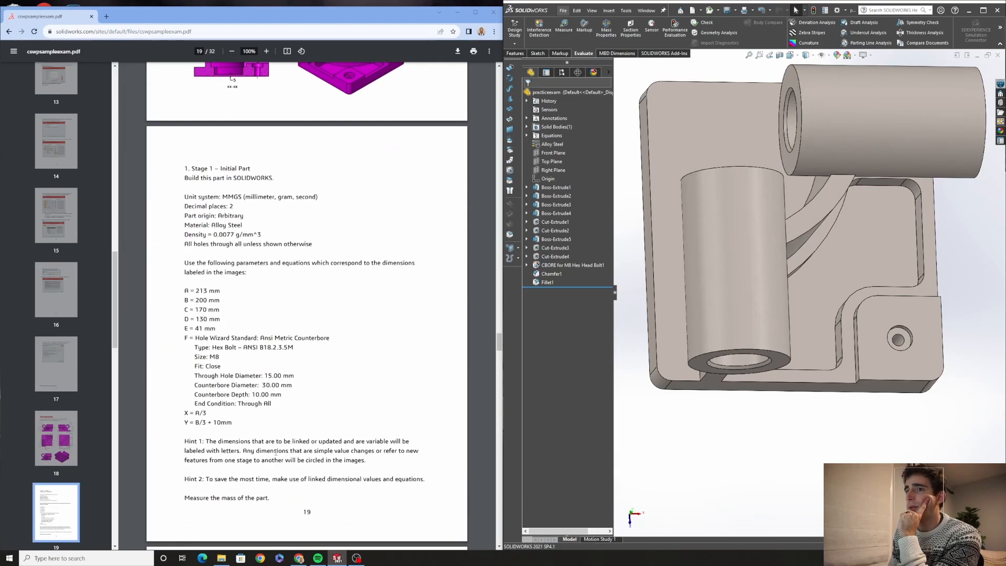
{"action": "left_click", "coordinate": [556, 265]}
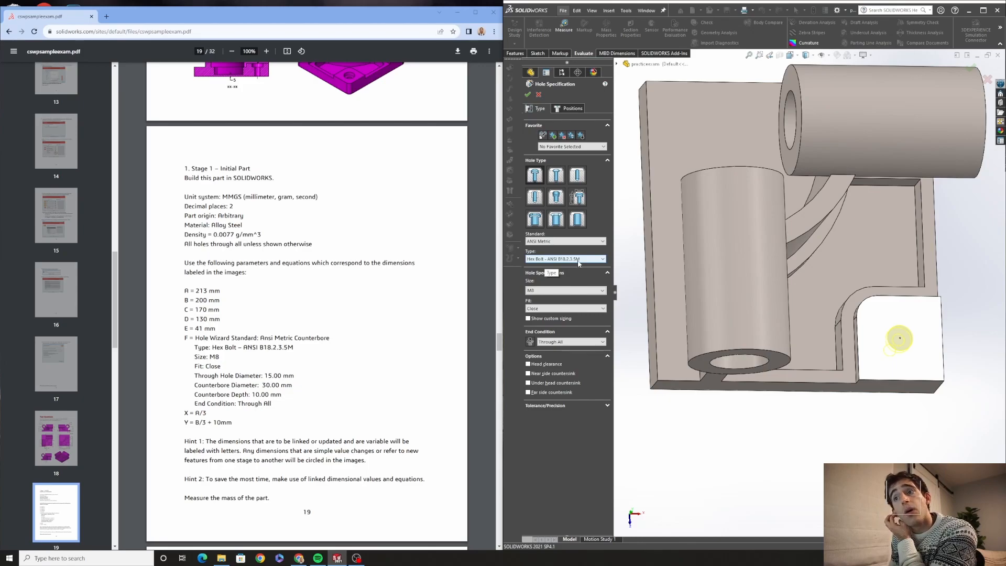
{"action": "left_click", "coordinate": [566, 241]}
{"action": "left_click", "coordinate": [564, 247]}
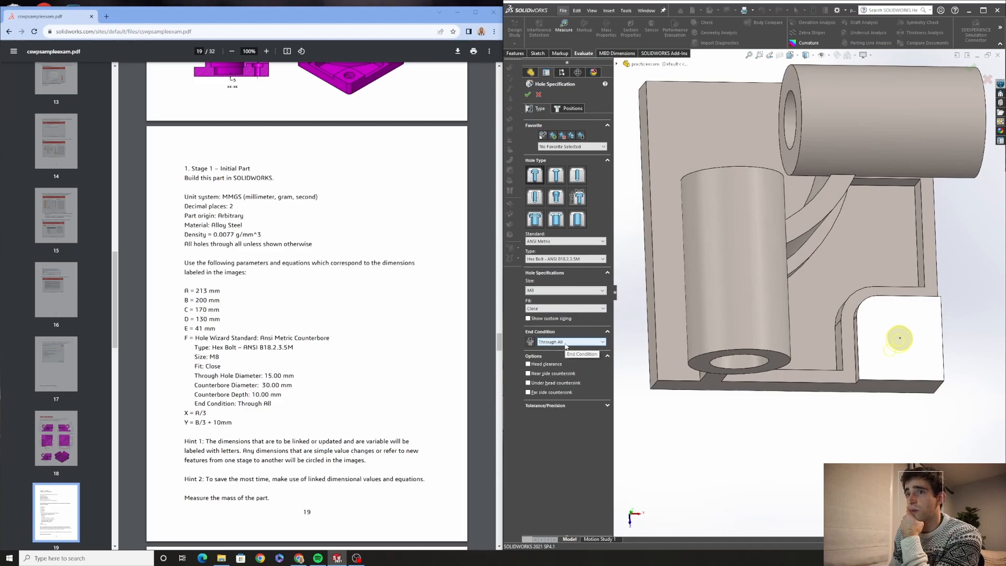
{"action": "left_click", "coordinate": [528, 95]}
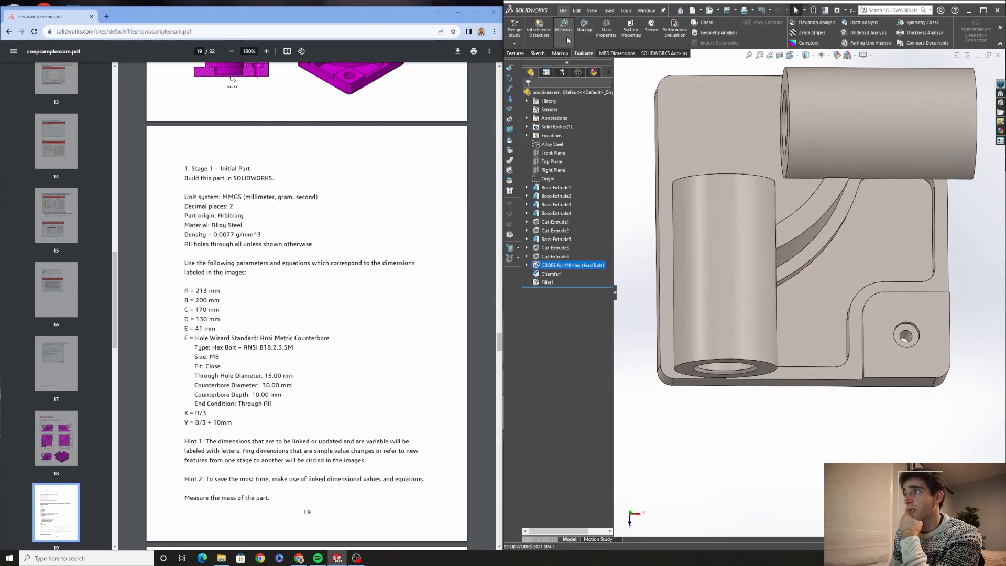
Measure the diameter of the counterbore hole in the base corner
{"action": "left_click", "coordinate": [561, 33]}
{"action": "scroll", "coordinate": [899, 298], "scroll_direction": "down", "scroll_amount": 4}
{"action": "left_click", "coordinate": [893, 291]}
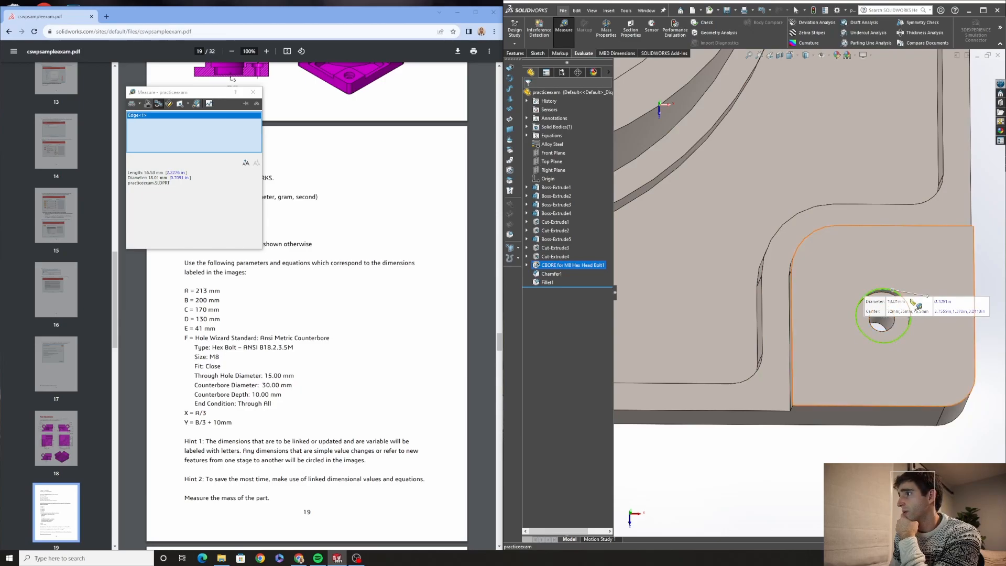
{"action": "left_click", "coordinate": [253, 92]}
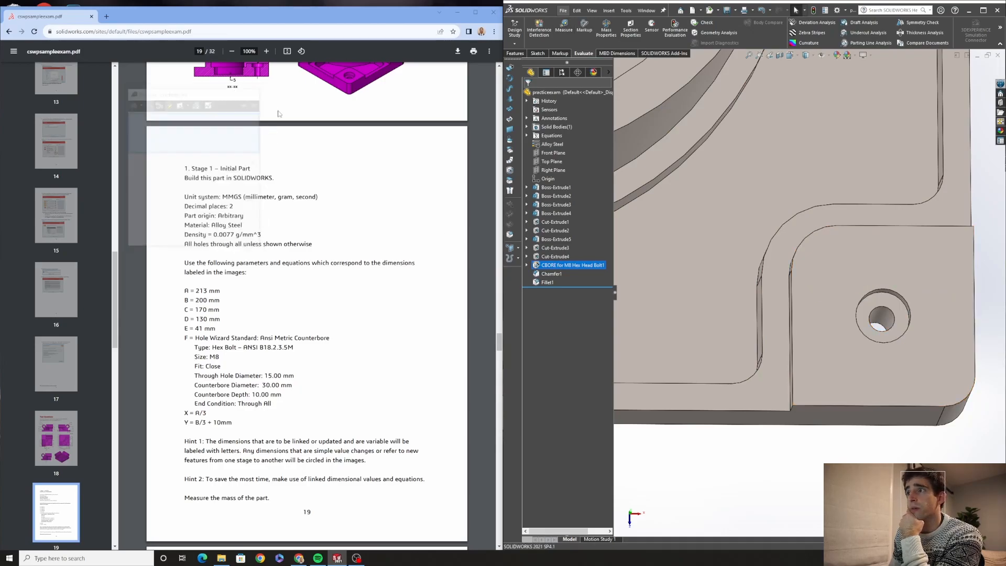
Edit the counterbore hole, enable custom sizing and set the through-hole diameter to 15 mm
{"action": "left_click", "coordinate": [540, 265]}
{"action": "left_click", "coordinate": [545, 241]}
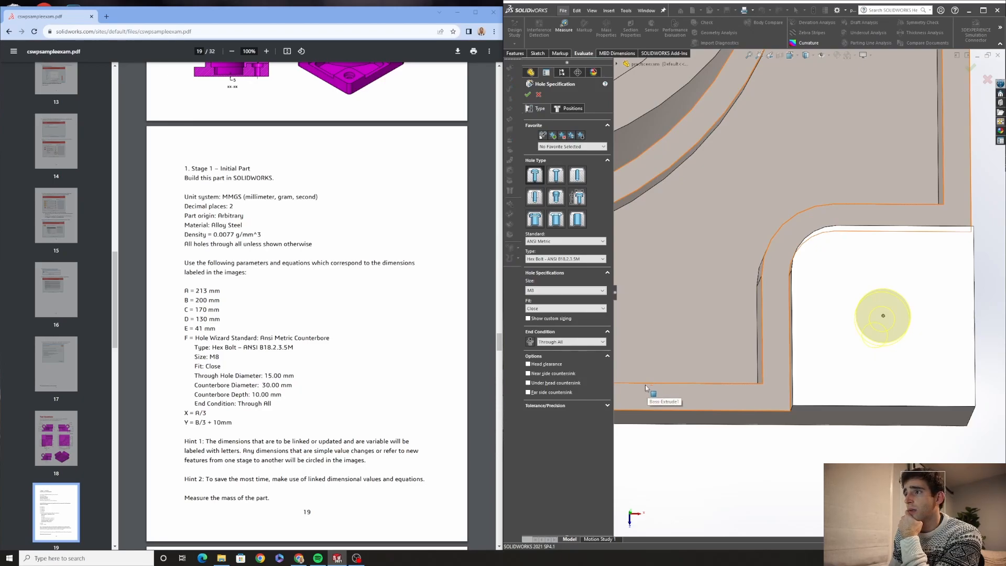
{"action": "left_click", "coordinate": [528, 319]}
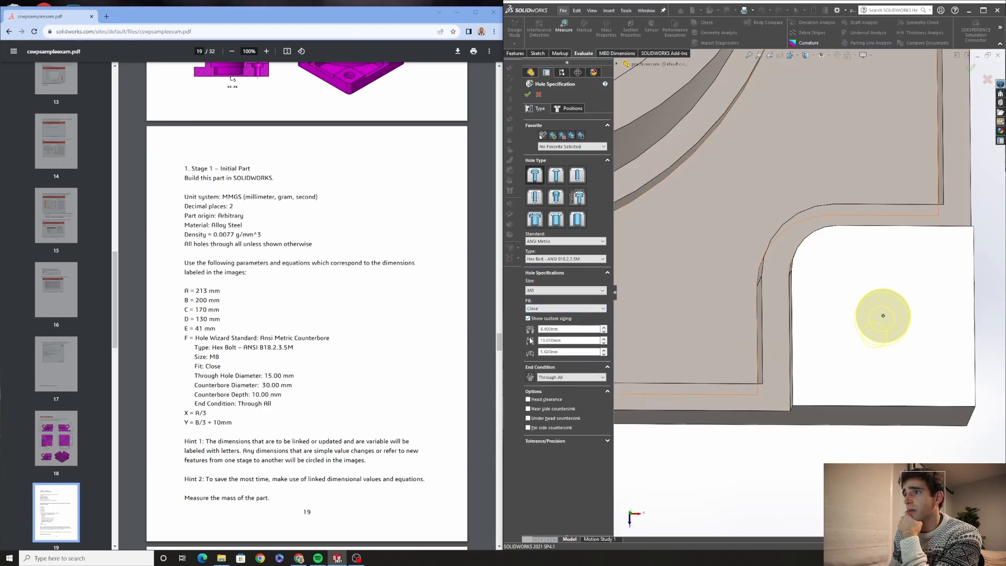
{"action": "left_click", "coordinate": [561, 329]}
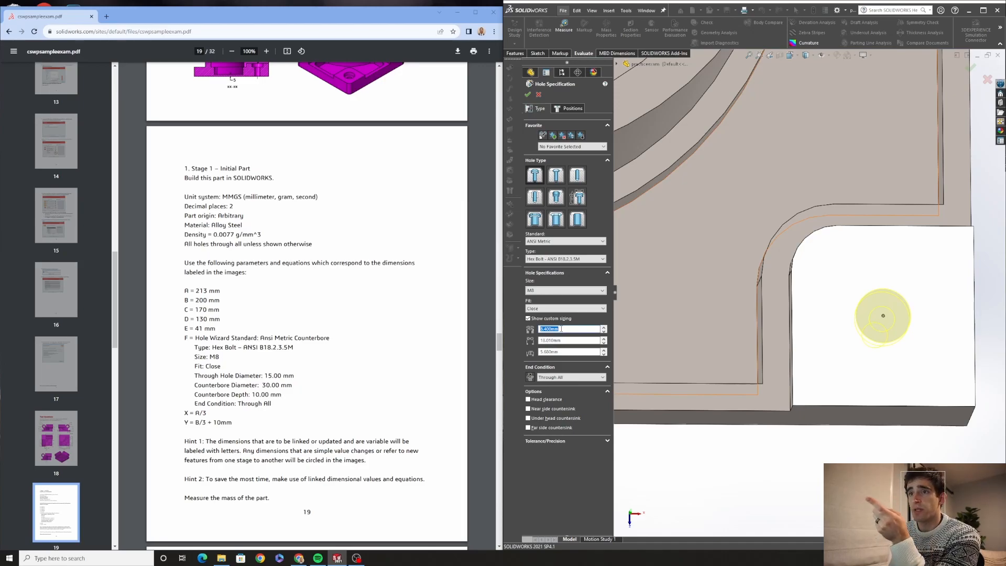
{"action": "type", "text": "15"}
{"action": "key", "text": "Return"}
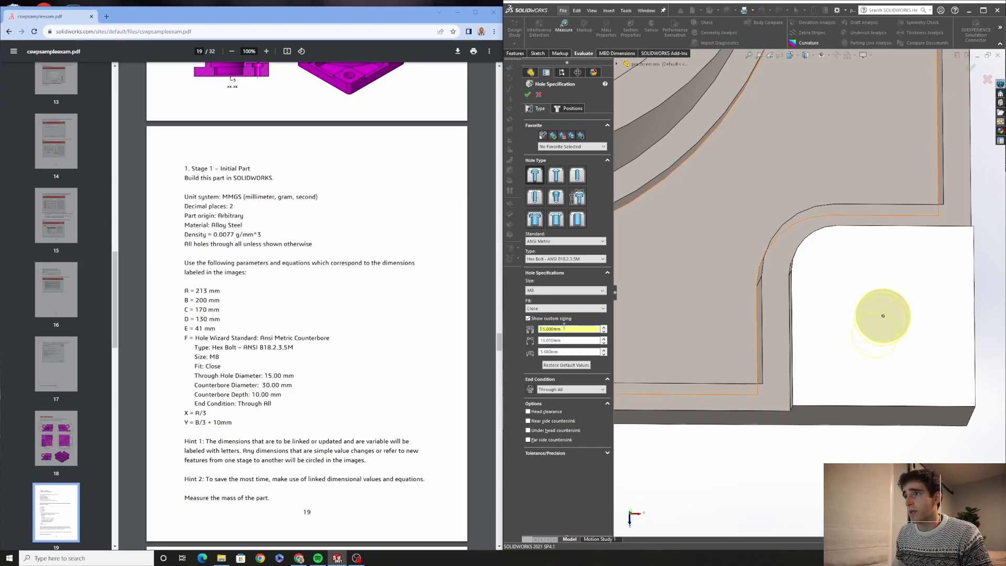
Set the counterbore diameter to 30 mm and the counterbore depth to 10 mm, then confirm the hole
{"action": "left_click", "coordinate": [565, 341]}
{"action": "type", "text": "3"}
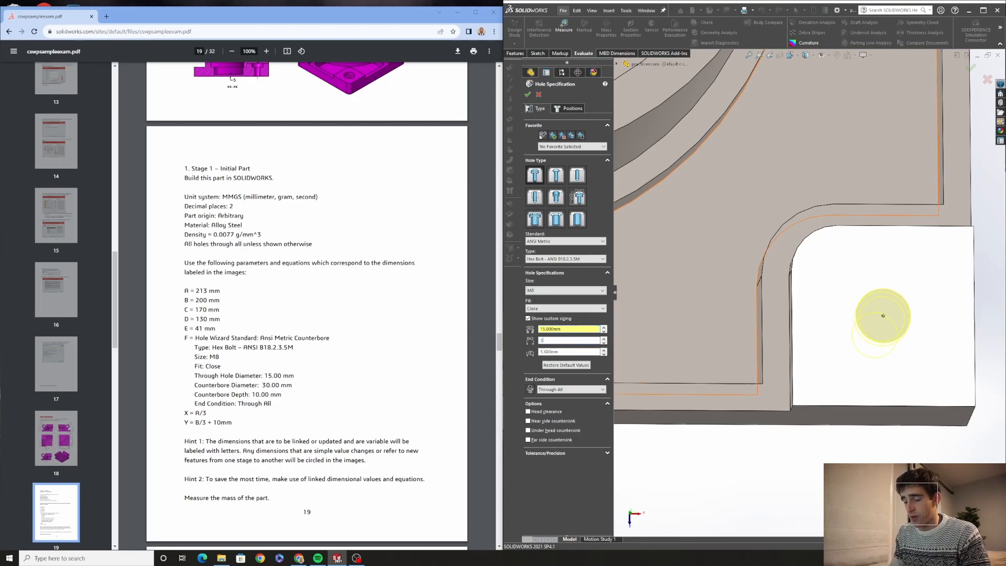
{"action": "type", "text": "0"}
{"action": "key", "text": "Return"}
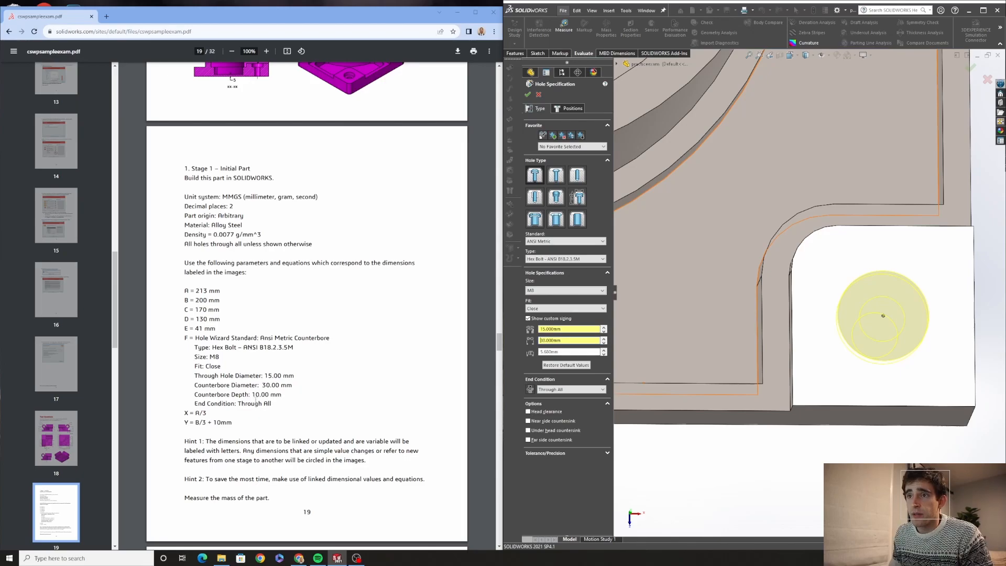
{"action": "double_click", "coordinate": [572, 353]}
{"action": "type", "text": "10"}
{"action": "key", "text": "Return"}
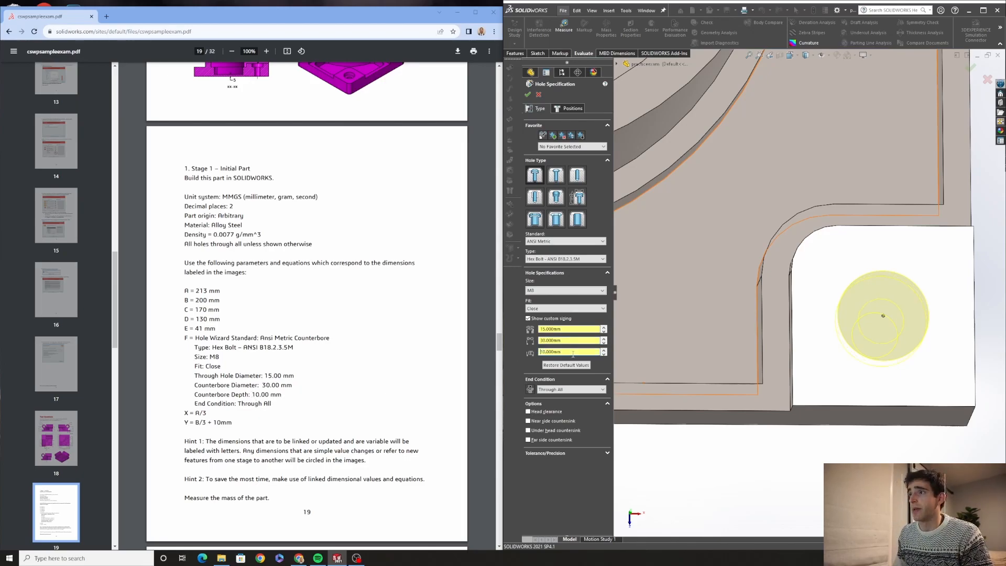
{"action": "left_click", "coordinate": [531, 96]}
Check the part's mass properties
{"action": "mouse_move", "coordinate": [816, 346]}
{"action": "middle_mouse_down"}
{"action": "mouse_move", "coordinate": [830, 360]}
{"action": "mouse_move", "coordinate": [806, 324]}
{"action": "mouse_move", "coordinate": [813, 341]}
{"action": "middle_mouse_up"}
{"action": "scroll", "coordinate": [253, 247], "scroll_direction": "up", "scroll_amount": 3}
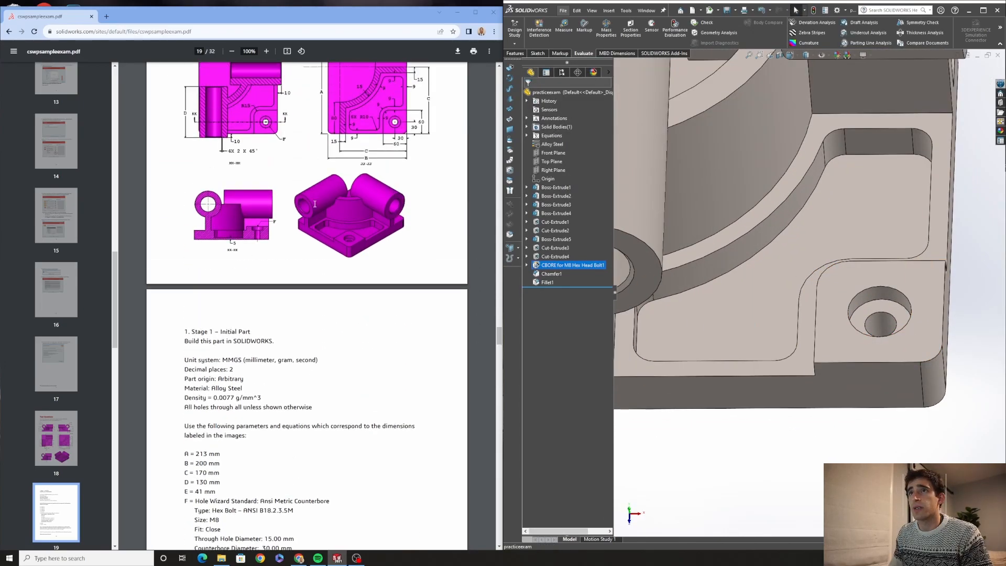
{"action": "scroll", "coordinate": [892, 360], "scroll_direction": "up", "scroll_amount": 4}
{"action": "middle_click_drag", "start_coordinate": [812, 301], "coordinate": [803, 355]}
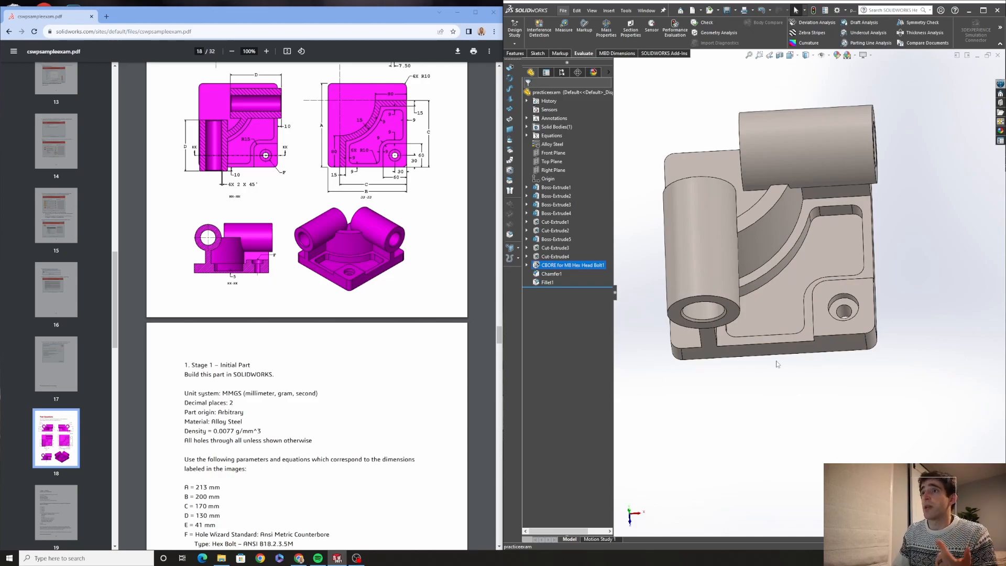
{"action": "middle_click_drag", "start_coordinate": [772, 352], "coordinate": [792, 300]}
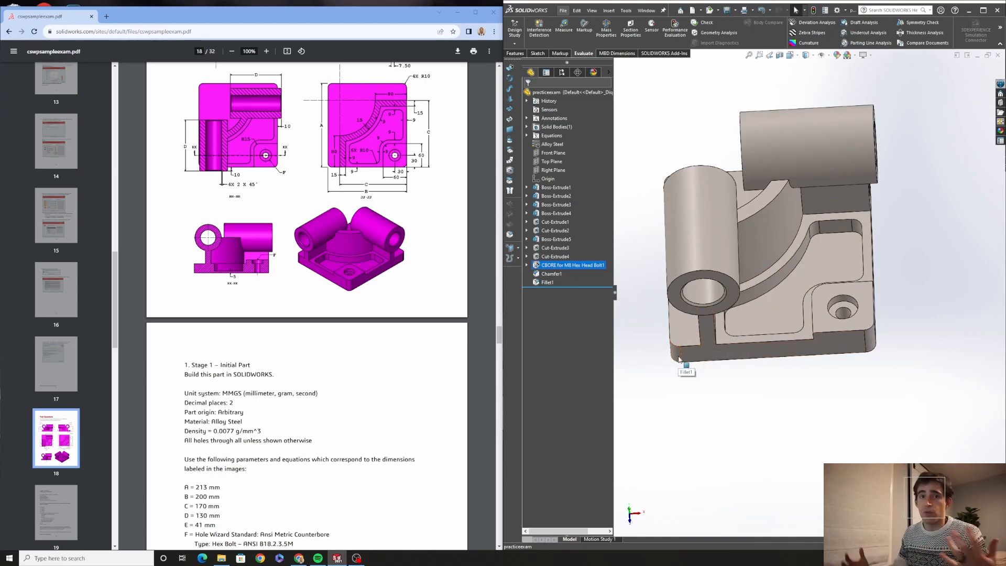
{"action": "middle_click_drag", "start_coordinate": [662, 375], "coordinate": [672, 389]}
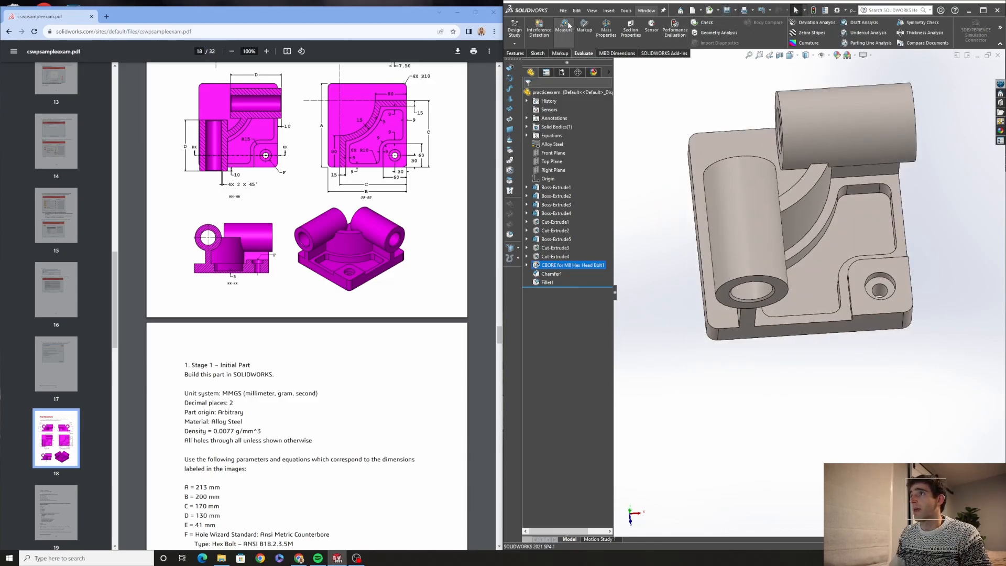
{"action": "left_click", "coordinate": [606, 29]}
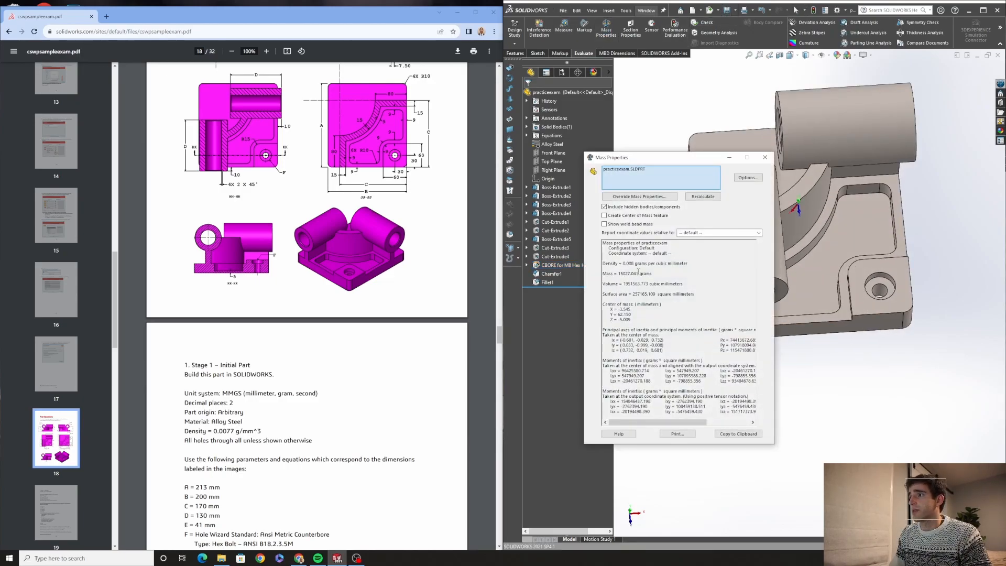
{"action": "scroll", "coordinate": [237, 437], "scroll_direction": "down", "scroll_amount": 8}
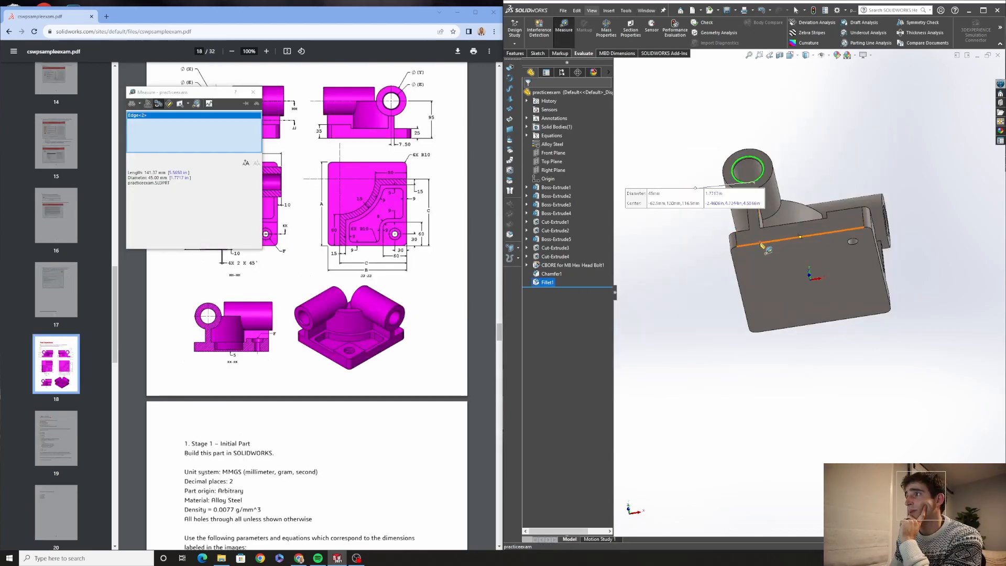
Measure the distance from the cylindrical boss's bore edge to the base's bottom edge
{"action": "middle_click_drag", "start_coordinate": [820, 169], "coordinate": [820, 214]}
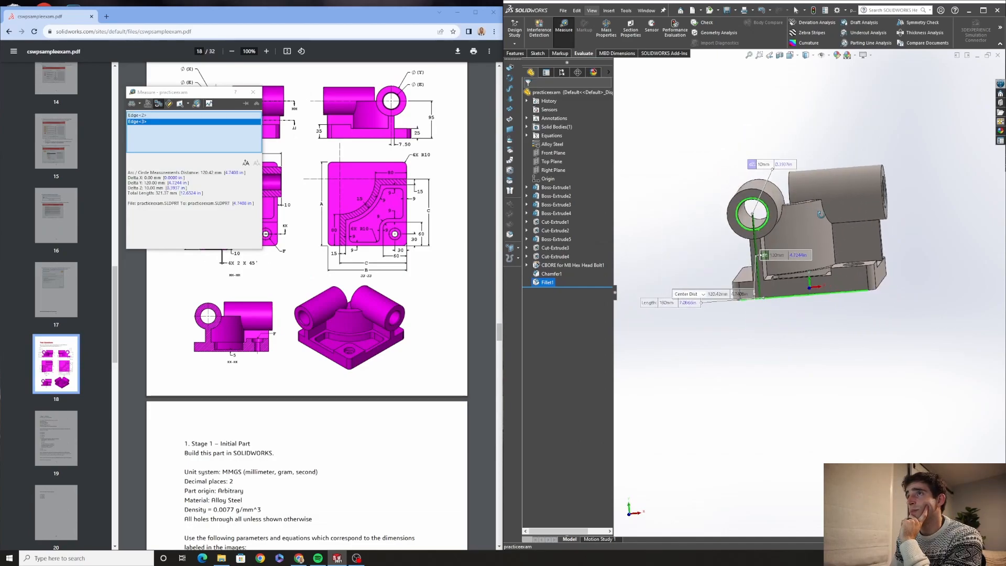
{"action": "scroll", "coordinate": [787, 248], "scroll_direction": "down", "scroll_amount": 4}
{"action": "scroll", "coordinate": [786, 248], "scroll_direction": "up", "scroll_amount": 1}
{"action": "middle_click_drag", "start_coordinate": [787, 248], "coordinate": [807, 242]}
{"action": "key", "text": "Escape"}
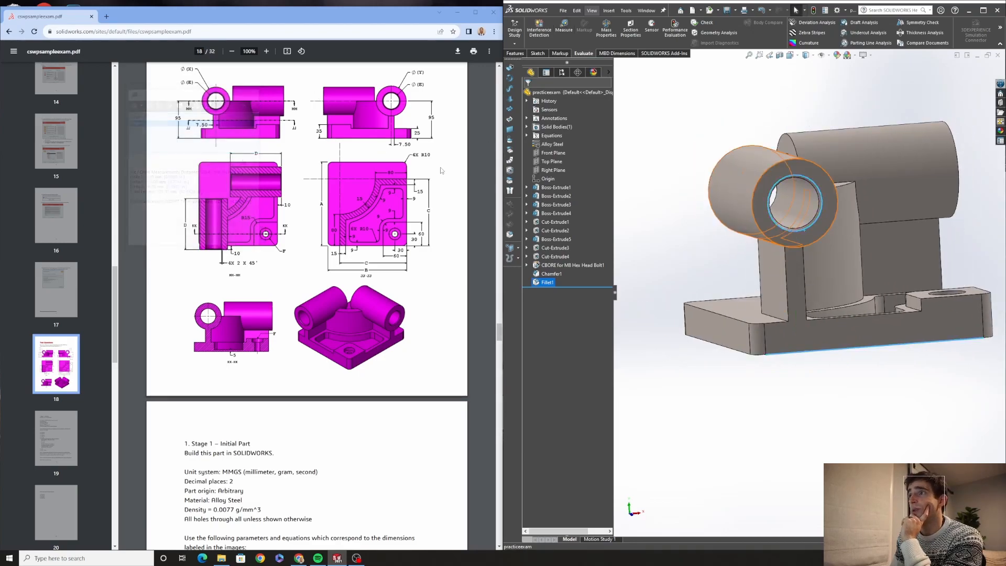
Edit Sketch3 of Boss-Extrude3 and delete the midpoint relation on the circle's center
{"action": "left_click", "coordinate": [803, 236]}
{"action": "left_click", "coordinate": [526, 205]}
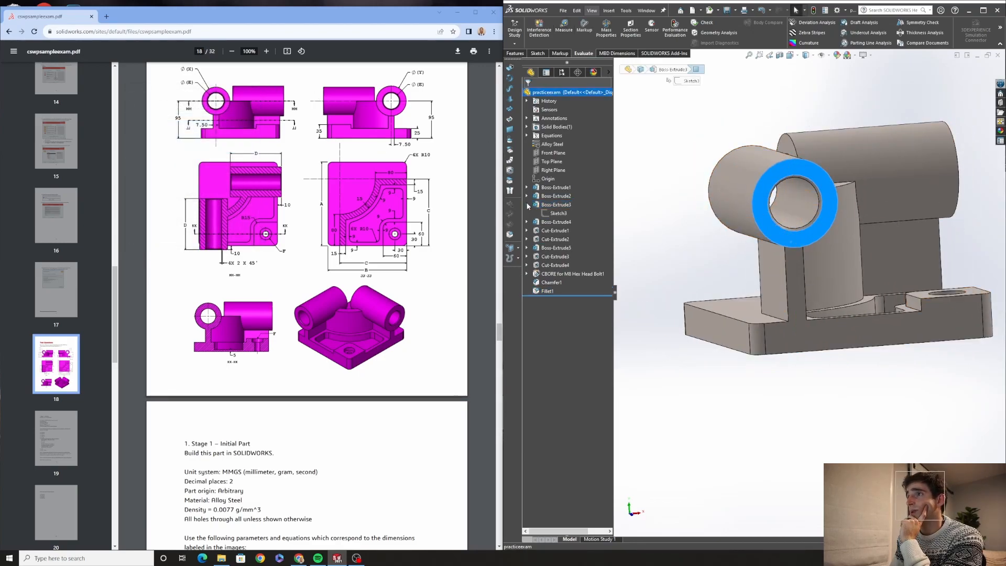
{"action": "left_click", "coordinate": [549, 214]}
{"action": "left_click", "coordinate": [556, 205]}
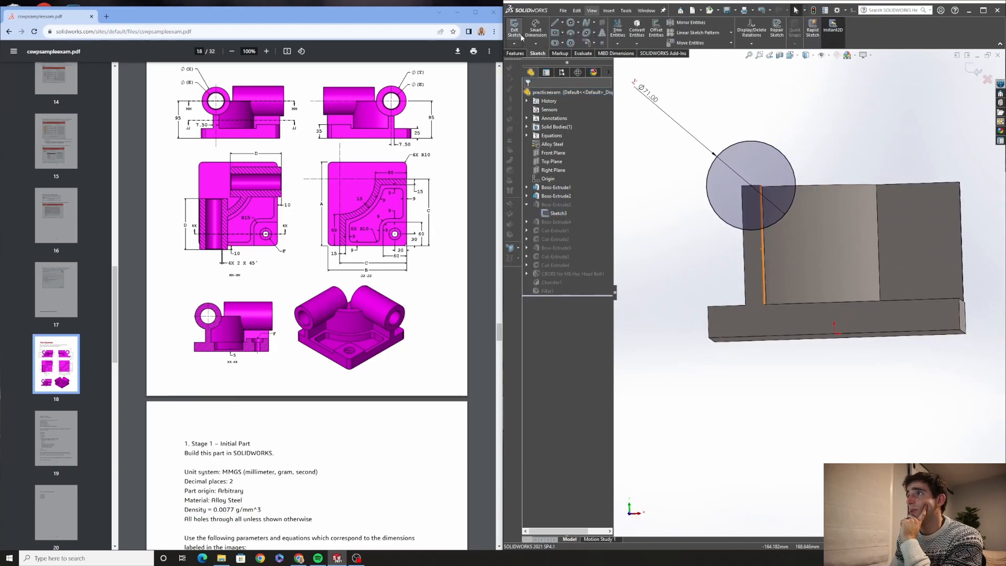
{"action": "left_click", "coordinate": [752, 187]}
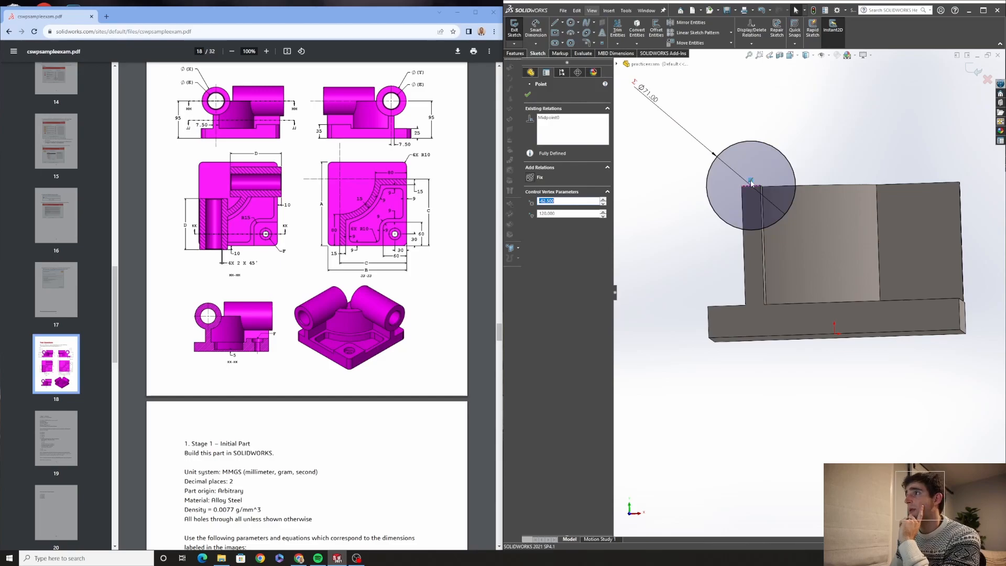
{"action": "key", "text": "Delete"}
Dimension the circle center's height above the base's bottom edge as 95 mm
{"action": "left_click", "coordinate": [855, 140]}
{"action": "key", "text": "d"}
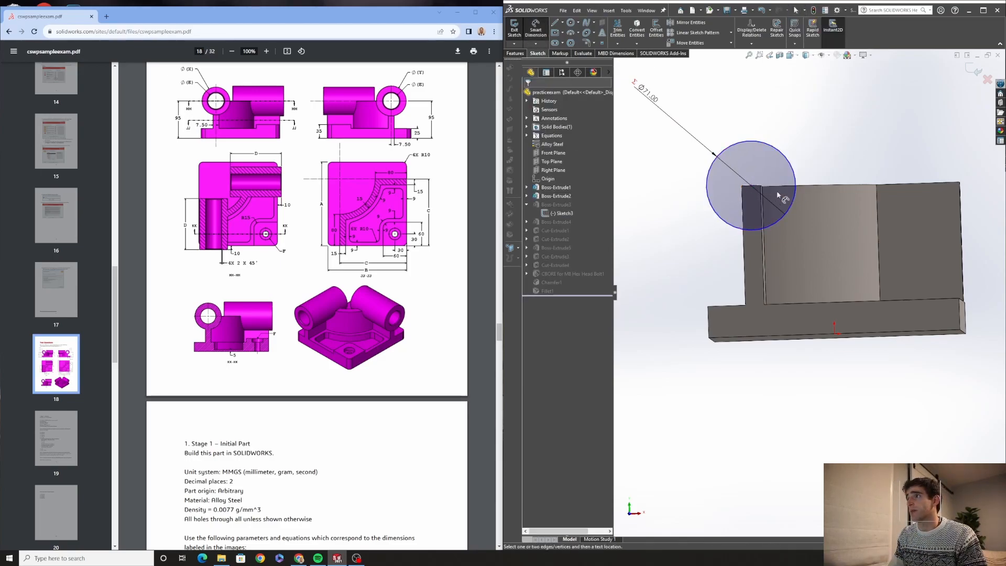
{"action": "left_click", "coordinate": [752, 187]}
{"action": "left_click", "coordinate": [775, 335]}
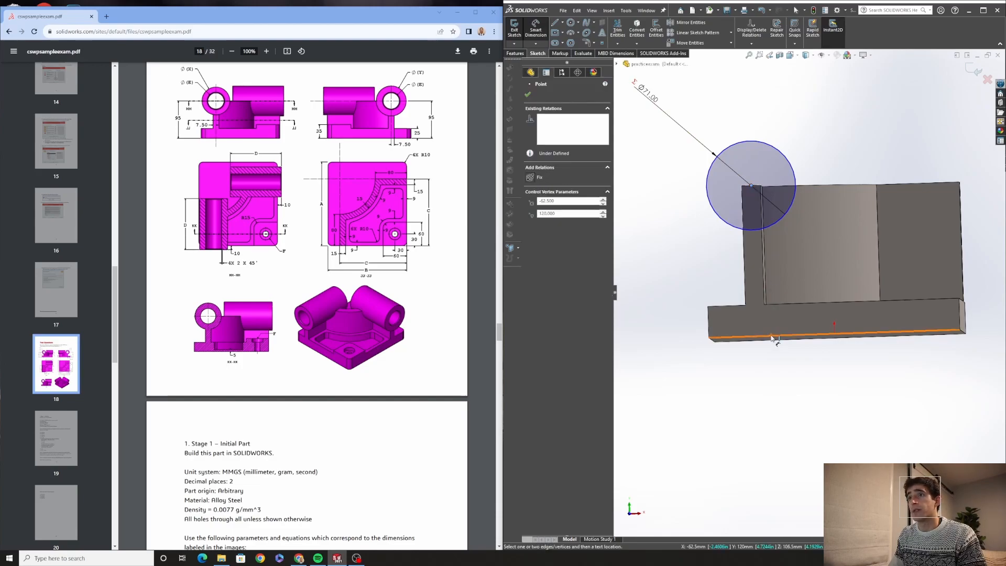
{"action": "left_click", "coordinate": [653, 262]}
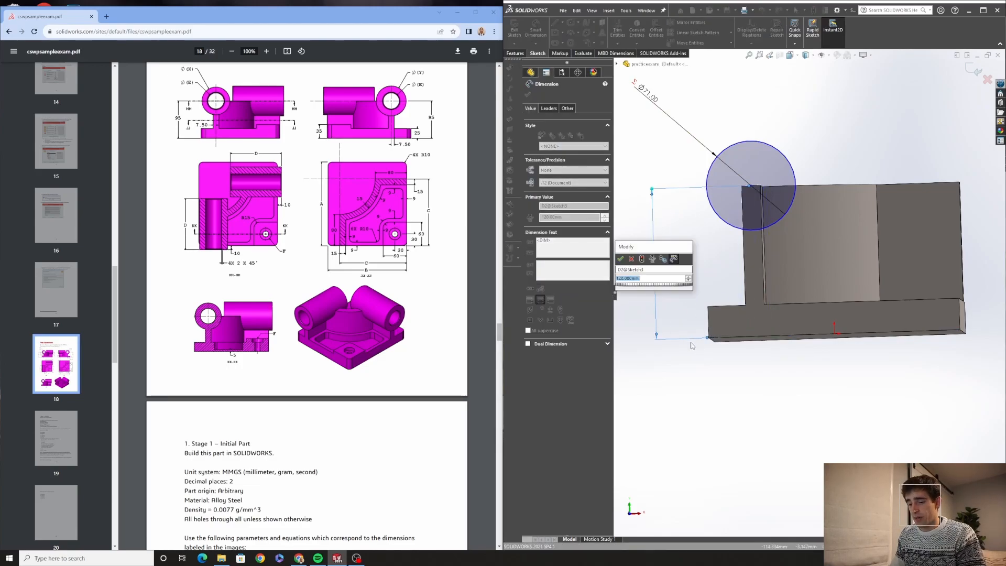
{"action": "type", "text": "95"}
{"action": "key", "text": "Return"}
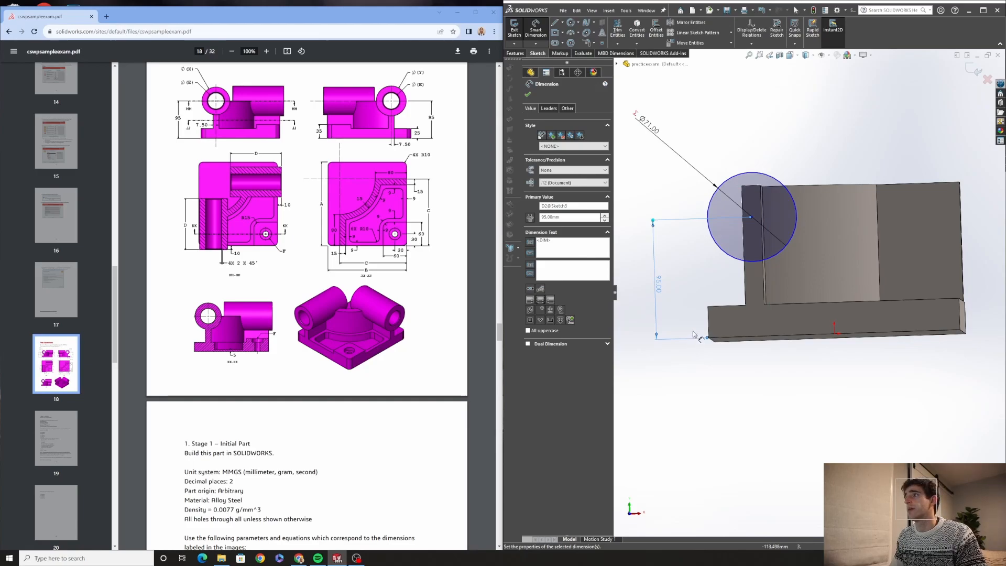
{"action": "key", "text": "Escape"}
Draw a short vertical centerline at the circle's center
{"action": "left_click", "coordinate": [562, 23]}
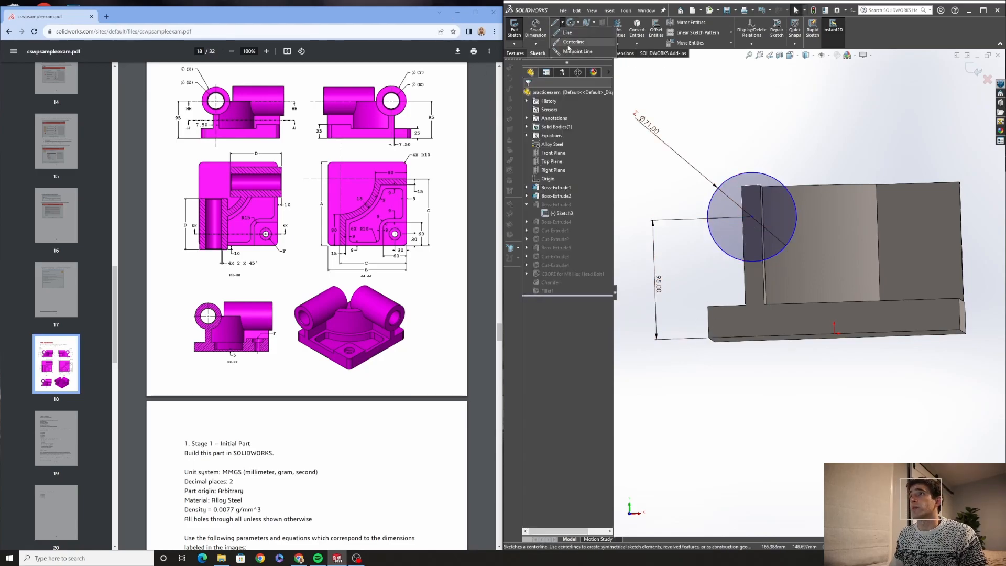
{"action": "left_click", "coordinate": [579, 42]}
{"action": "left_click", "coordinate": [751, 186]}
{"action": "left_click", "coordinate": [751, 216]}
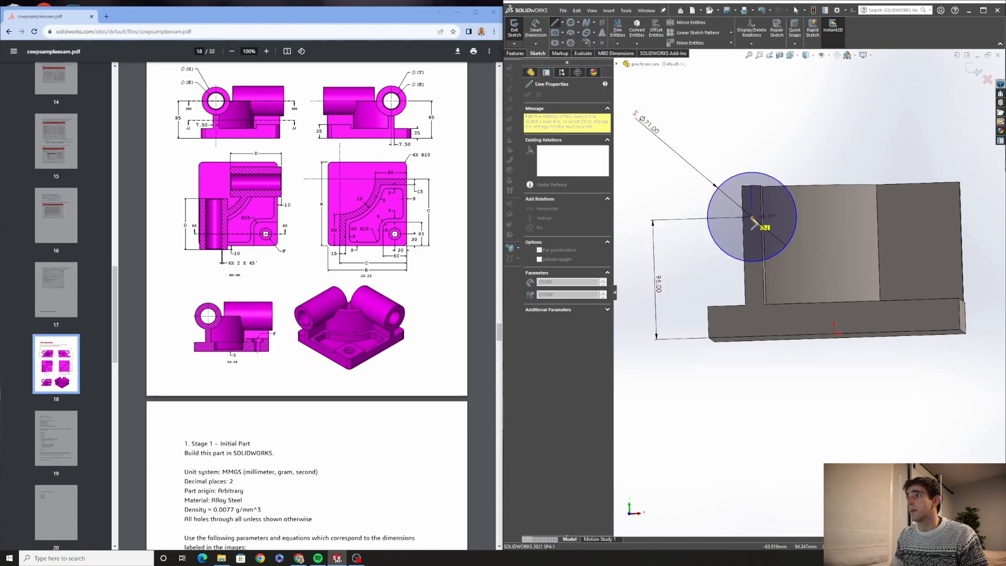
{"action": "key", "text": "Escape"}
Exit the sketch to rebuild the part
{"action": "left_click", "coordinate": [514, 32]}
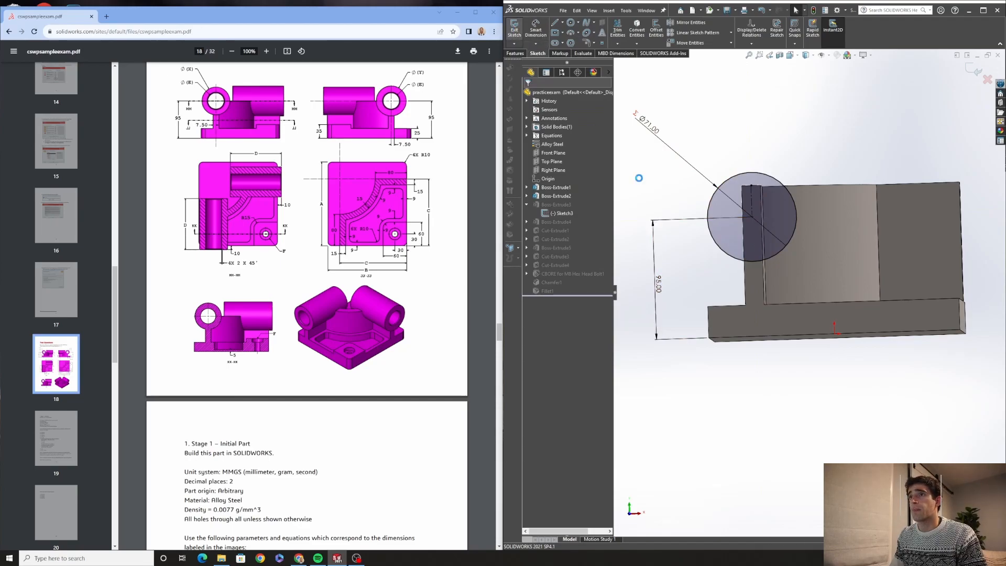
{"action": "middle_click_drag", "start_coordinate": [772, 307], "coordinate": [787, 228]}
{"action": "key", "text": "ctrl+z"}
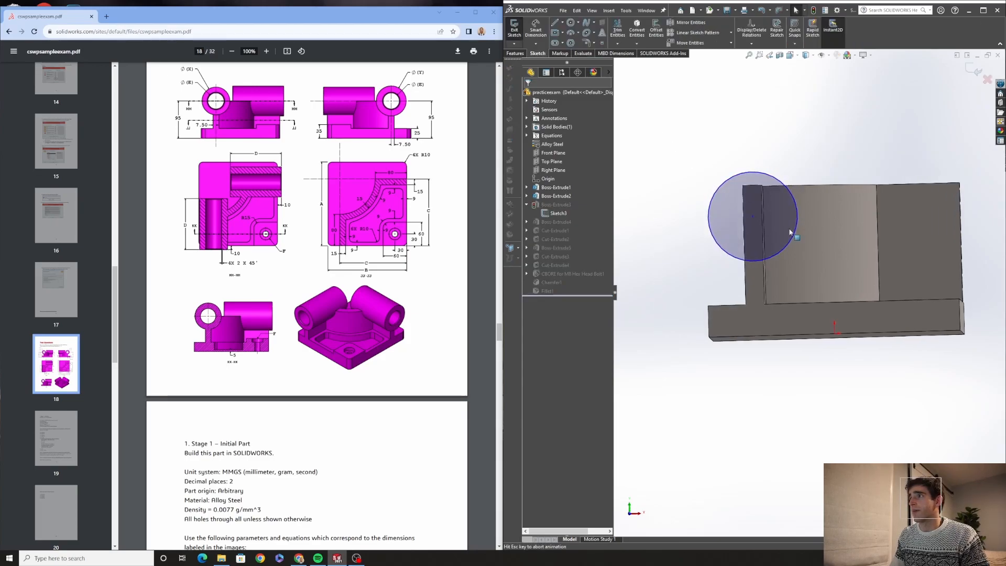
{"action": "left_click", "coordinate": [515, 29]}
Edit Boss-Extrude2 and set its extrusion depth to 70 mm
{"action": "left_click", "coordinate": [556, 196]}
{"action": "left_click", "coordinate": [560, 174]}
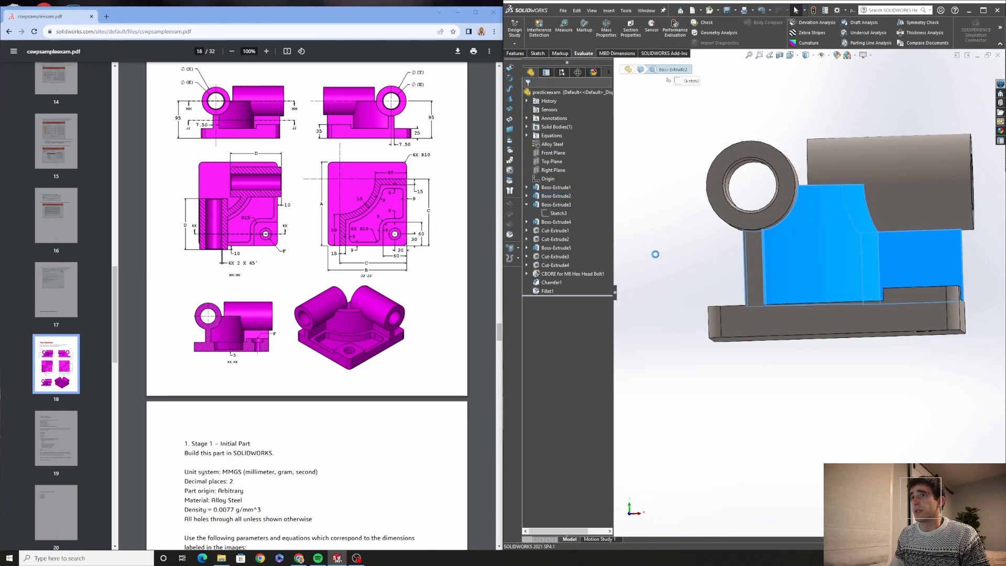
{"action": "middle_click_drag", "start_coordinate": [729, 284], "coordinate": [729, 287]}
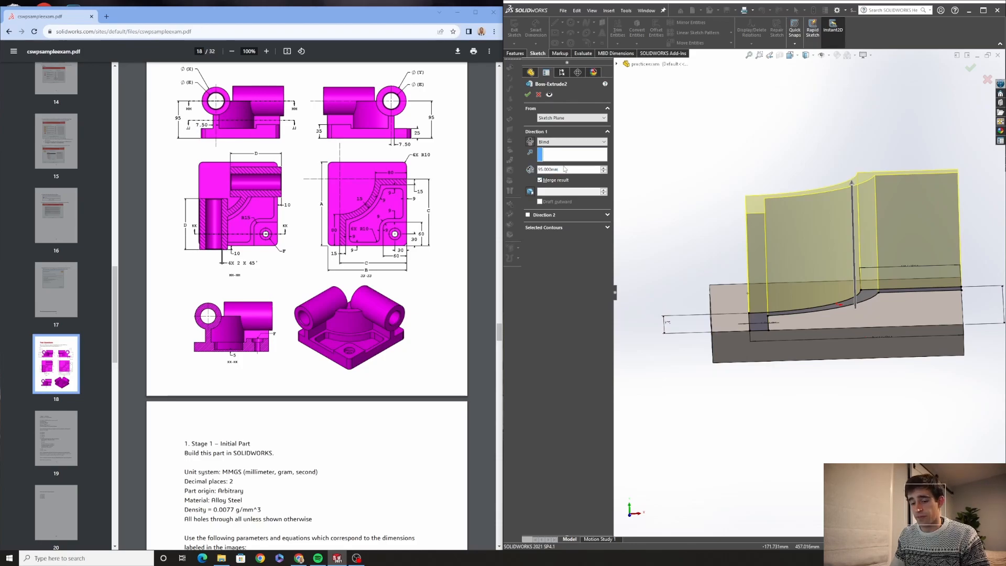
{"action": "key", "text": "BackSpace"}
{"action": "key", "text": "BackSpace"}
{"action": "key", "text": "BackSpace"}
{"action": "key", "text": "BackSpace"}
{"action": "key", "text": "BackSpace"}
{"action": "key", "text": "BackSpace"}
{"action": "key", "text": "BackSpace"}
{"action": "key", "text": "BackSpace"}
{"action": "type", "text": "70"}
{"action": "key", "text": "Return"}
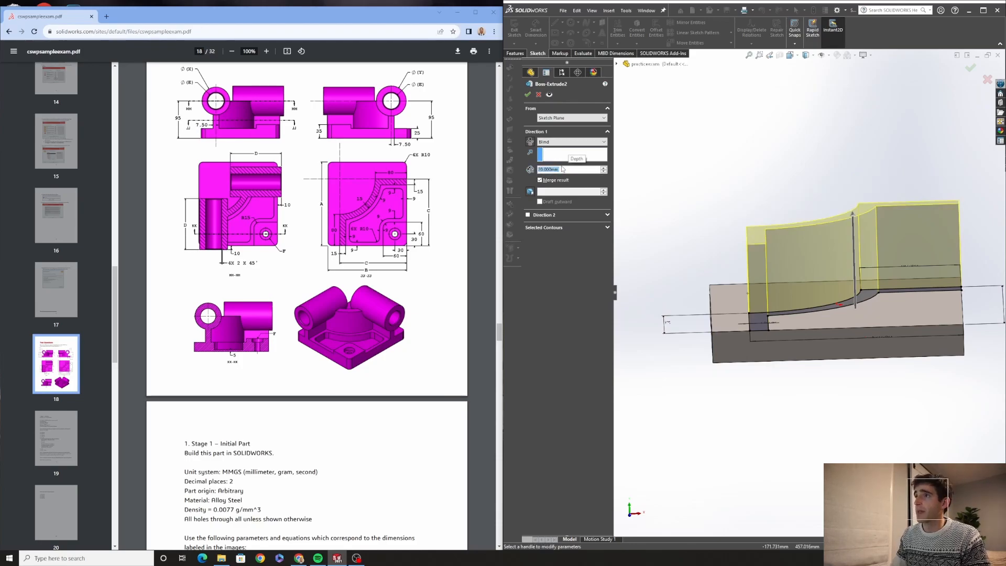
{"action": "left_click", "coordinate": [528, 94]}
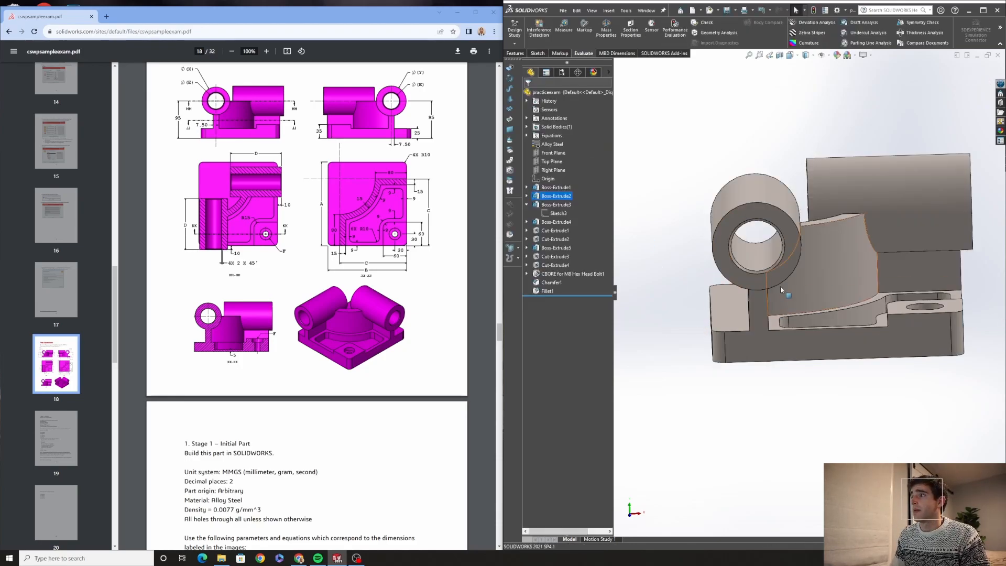
Measure the distance between the boss bore's edge and the base's bottom edge again
{"action": "left_click", "coordinate": [563, 25]}
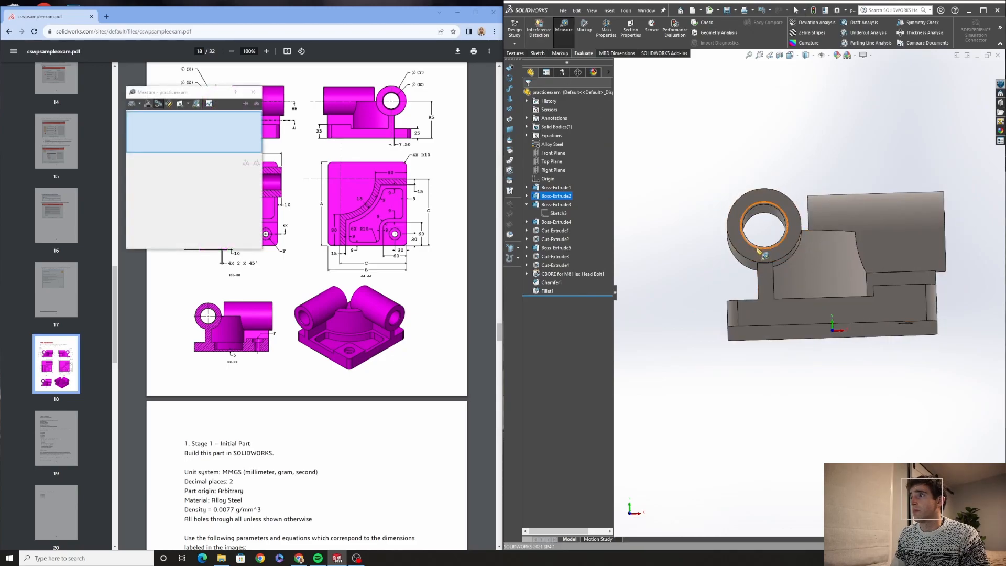
{"action": "left_click", "coordinate": [756, 247]}
{"action": "left_click", "coordinate": [758, 329]}
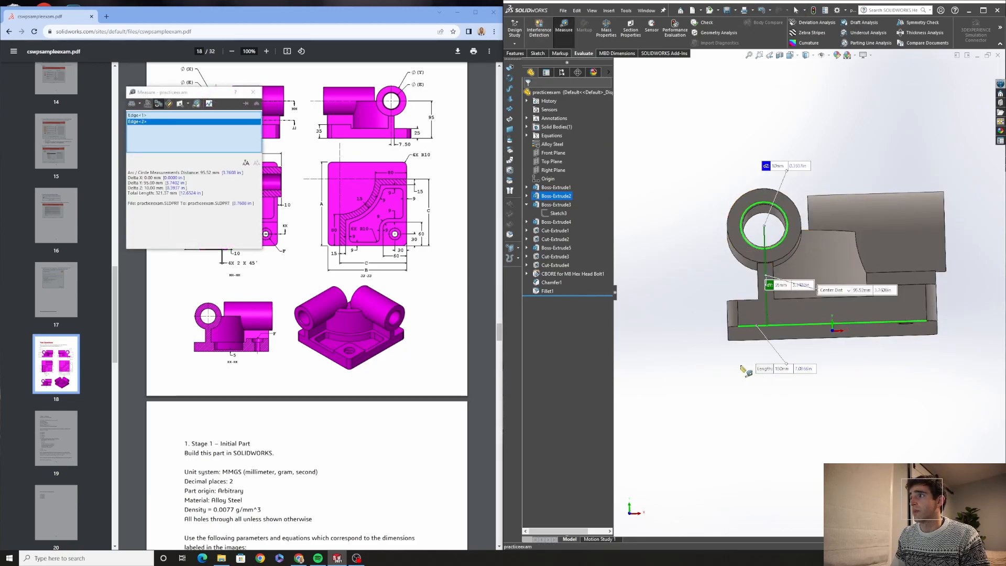
{"action": "key", "text": "Escape"}
{"action": "left_click", "coordinate": [253, 92]}
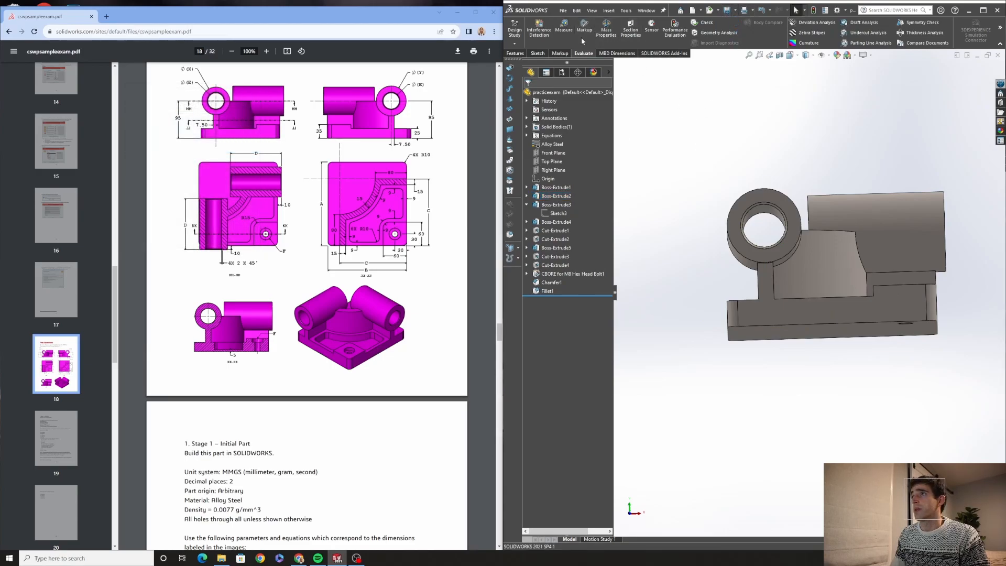
Check the part's mass with Mass Properties and compare it against the exam's answer choices for stage 1
{"action": "left_click", "coordinate": [606, 31]}
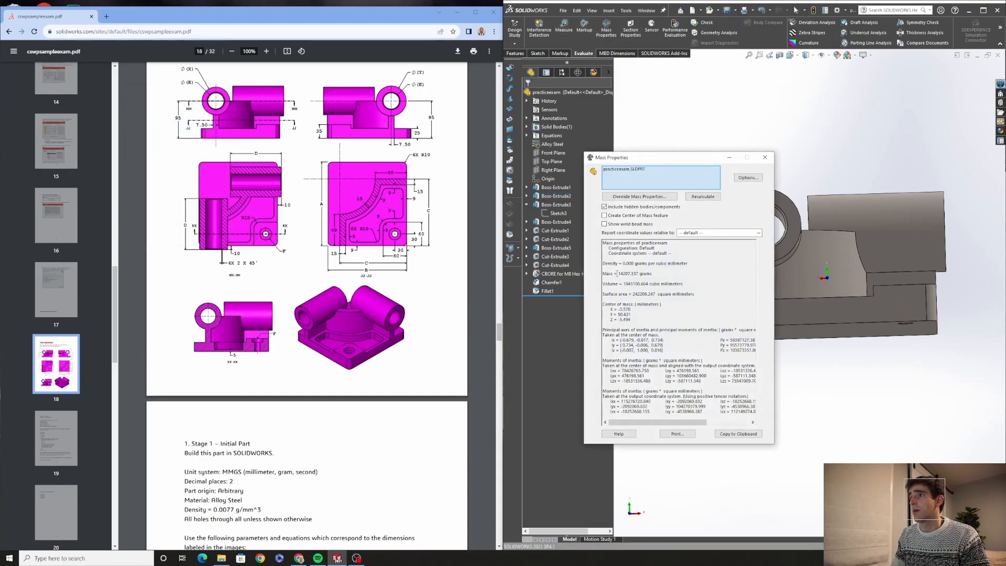
{"action": "scroll", "coordinate": [281, 444], "scroll_direction": "down", "scroll_amount": 8}
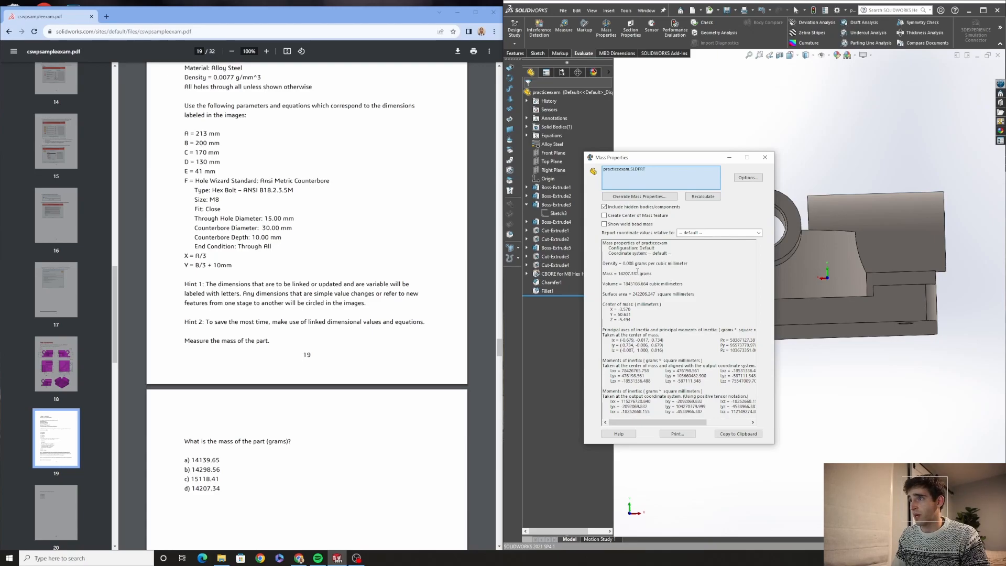
{"action": "left_click_drag", "start_coordinate": [224, 488], "coordinate": [176, 487]}
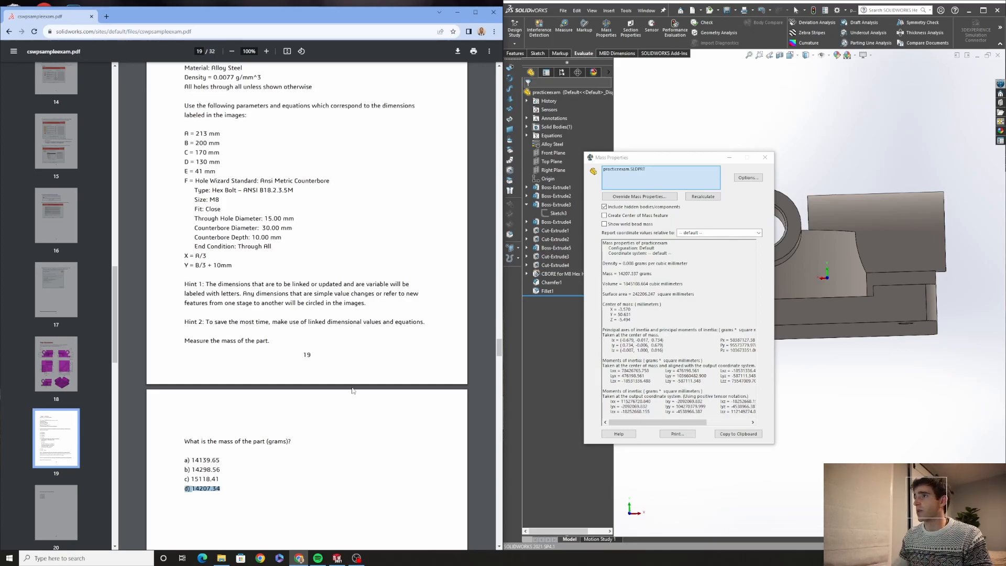
{"action": "left_click", "coordinate": [764, 157]}
Edit the global variables for stage 2, setting A to 225, B to 210 and C to 176
{"action": "scroll", "coordinate": [781, 298], "scroll_direction": "down", "scroll_amount": 1}
{"action": "middle_click_drag", "start_coordinate": [780, 299], "coordinate": [785, 335]}
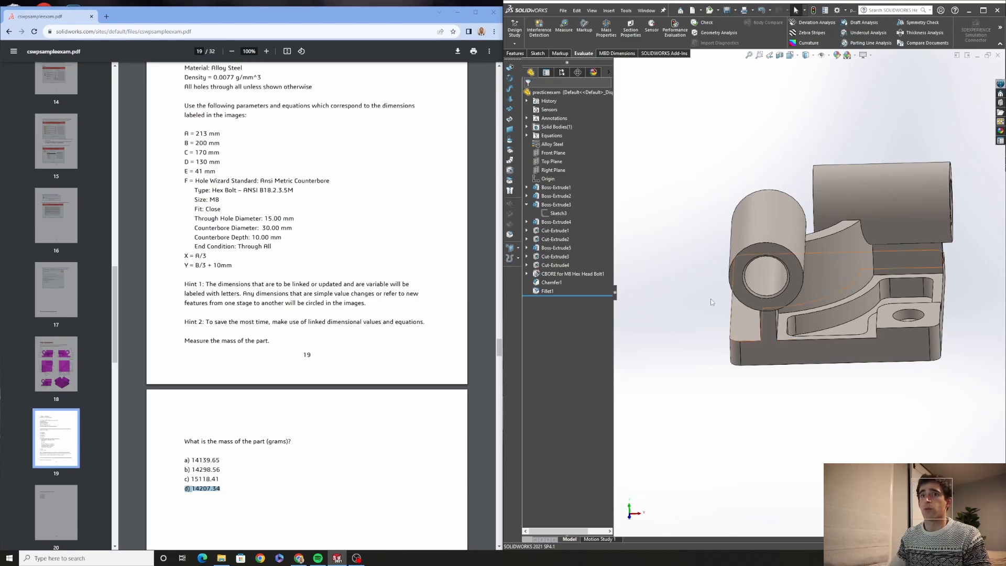
{"action": "scroll", "coordinate": [345, 331], "scroll_direction": "down", "scroll_amount": 5}
{"action": "scroll", "coordinate": [345, 331], "scroll_direction": "down", "scroll_amount": 6}
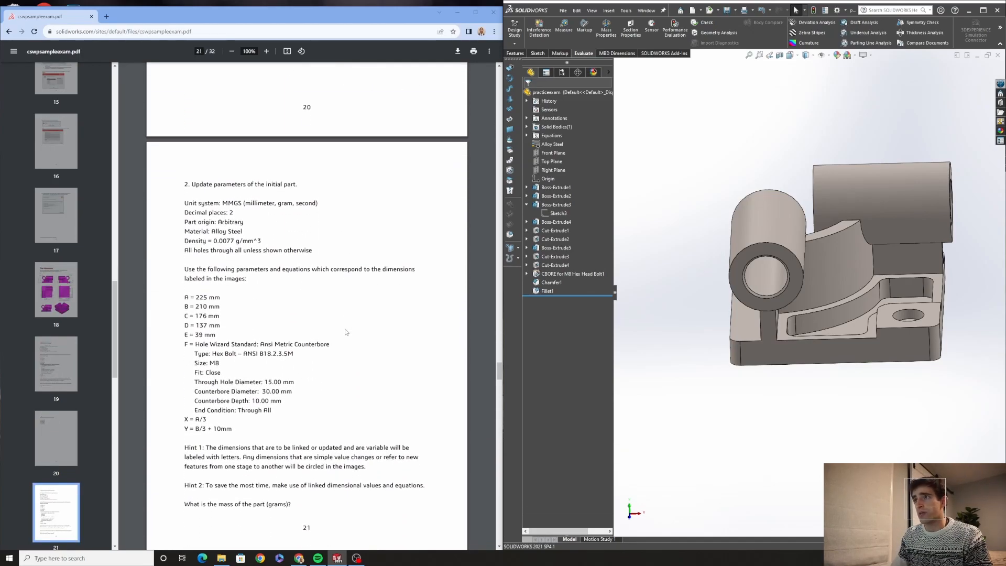
{"action": "scroll", "coordinate": [345, 332], "scroll_direction": "down", "scroll_amount": 1}
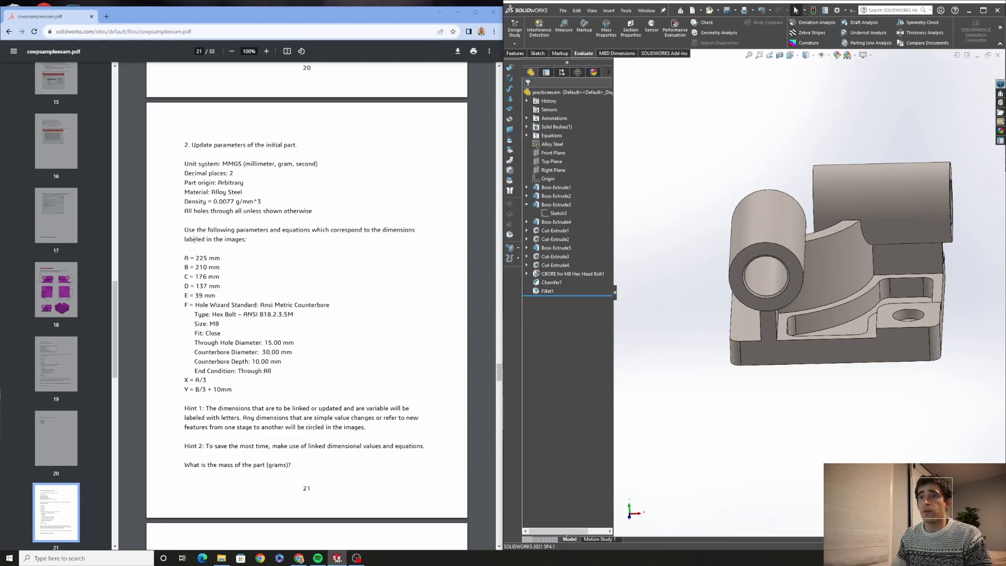
{"action": "right_click", "coordinate": [550, 136]}
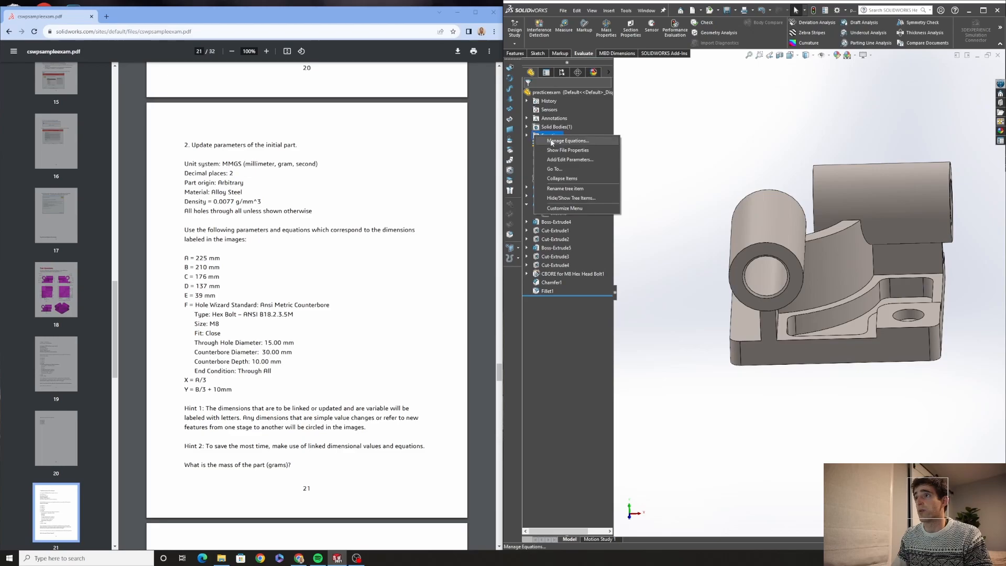
{"action": "left_click", "coordinate": [550, 142]}
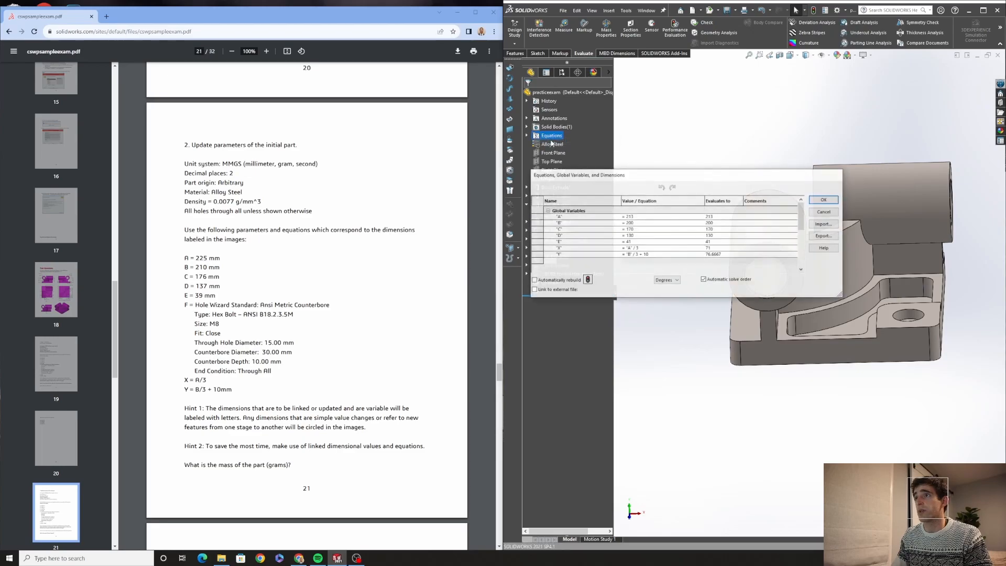
{"action": "left_click", "coordinate": [642, 216]}
{"action": "key", "text": "BackSpace"}
{"action": "type", "text": "25"}
{"action": "key", "text": "Return"}
{"action": "left_click", "coordinate": [644, 222]}
{"action": "key", "text": "BackSpace"}
{"action": "key", "text": "BackSpace"}
{"action": "type", "text": "10"}
{"action": "key", "text": "Return"}
{"action": "left_click", "coordinate": [640, 229]}
{"action": "key", "text": "BackSpace"}
{"action": "type", "text": "6"}
{"action": "key", "text": "Return"}
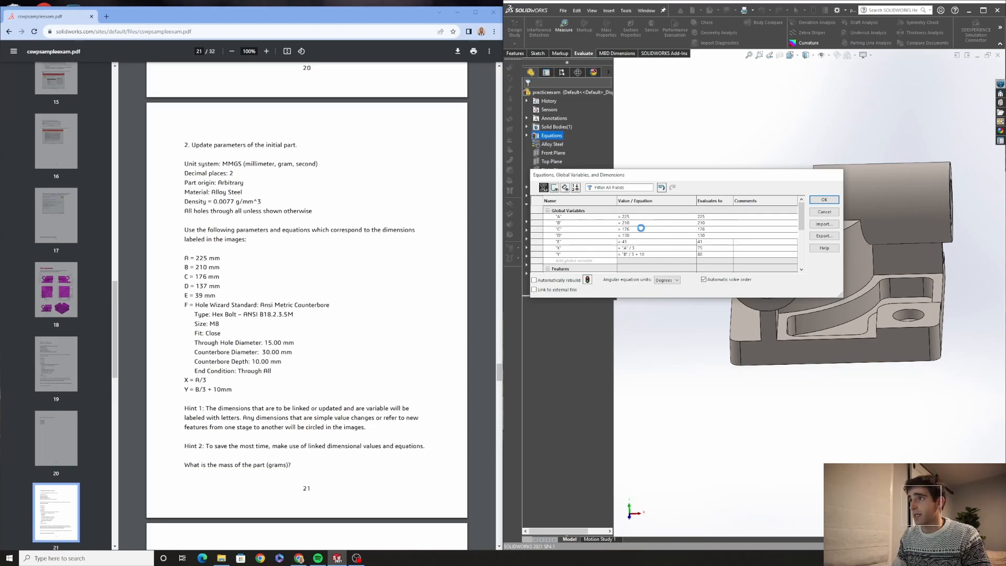
Set global variables D to 137 and E to 39, then apply the equations
{"action": "left_click", "coordinate": [638, 236]}
{"action": "key", "text": "BackSpace"}
{"action": "type", "text": "7"}
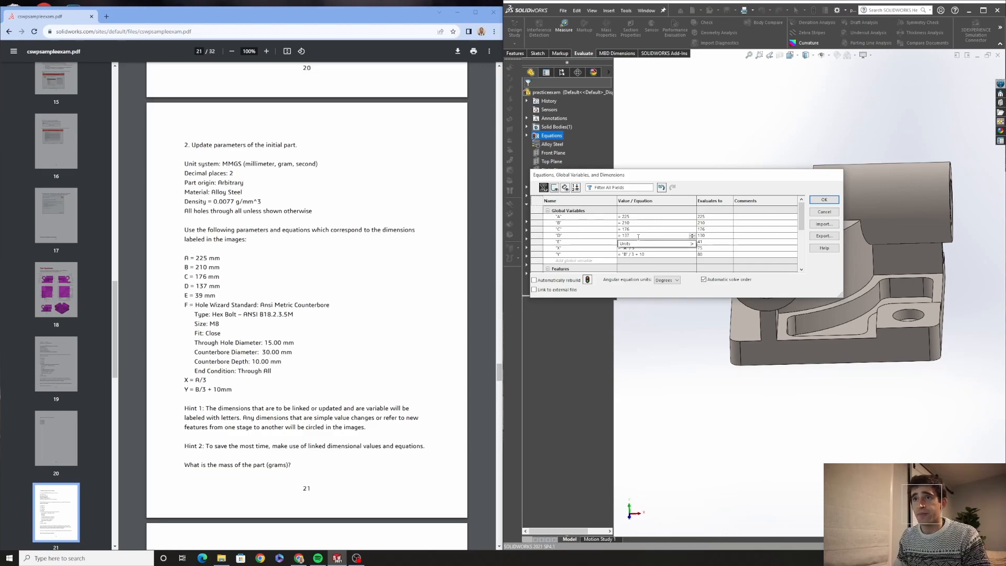
{"action": "key", "text": "Tab"}
{"action": "left_click", "coordinate": [641, 243]}
{"action": "key", "text": "BackSpace"}
{"action": "key", "text": "BackSpace"}
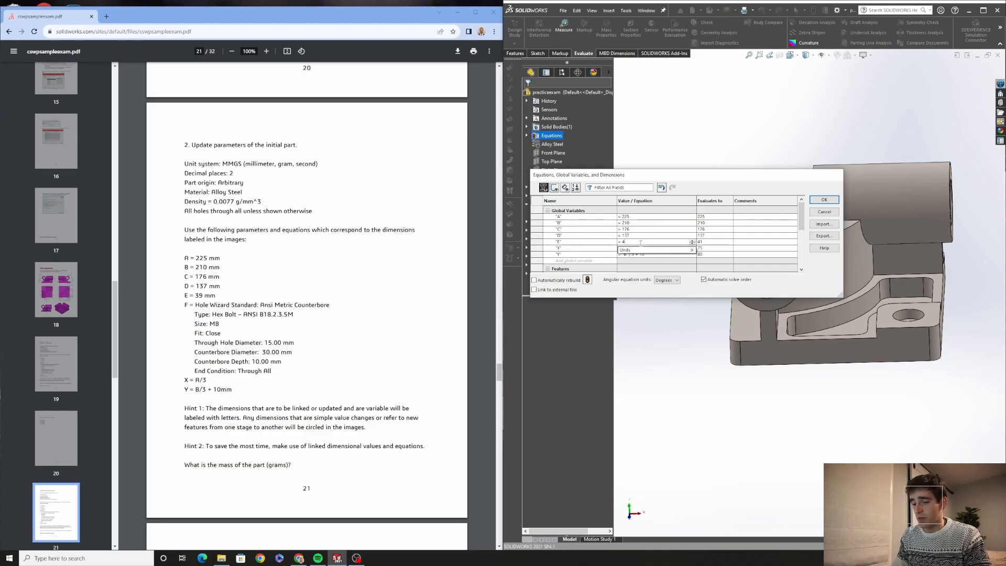
{"action": "type", "text": "39"}
{"action": "key", "text": "Tab"}
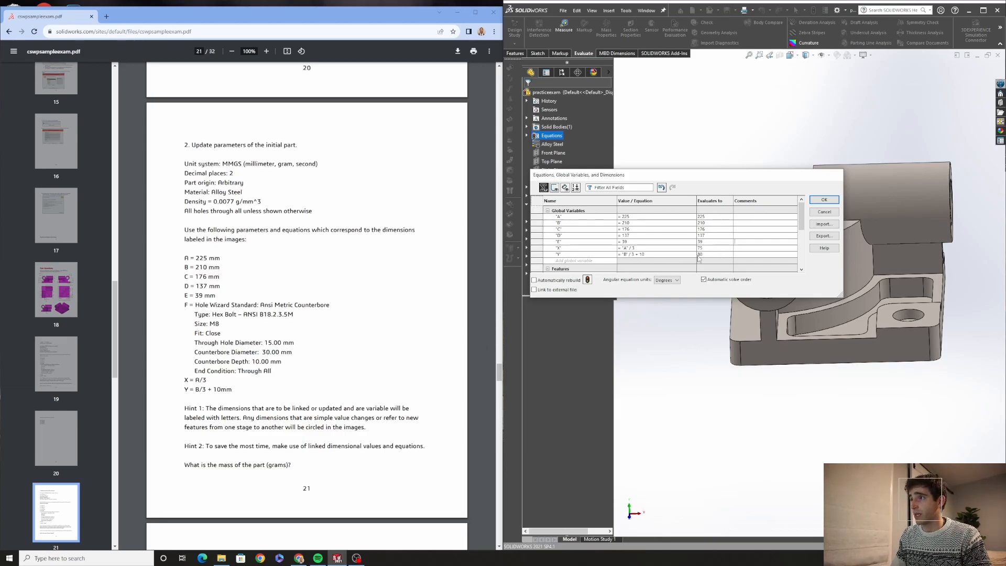
{"action": "left_click", "coordinate": [823, 202]}
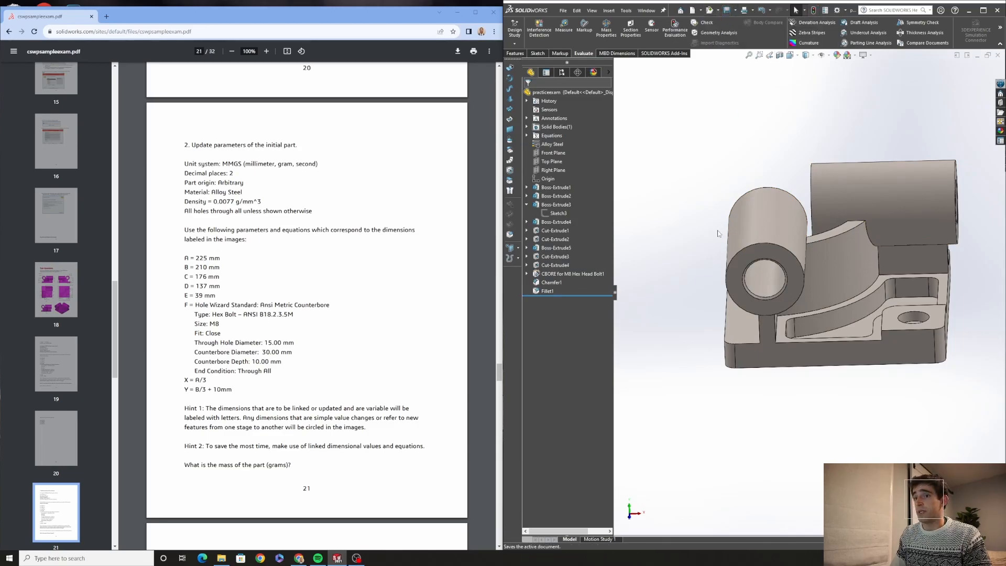
Check the updated part's mass with Mass Properties
{"action": "scroll", "coordinate": [280, 426], "scroll_direction": "down", "scroll_amount": 5}
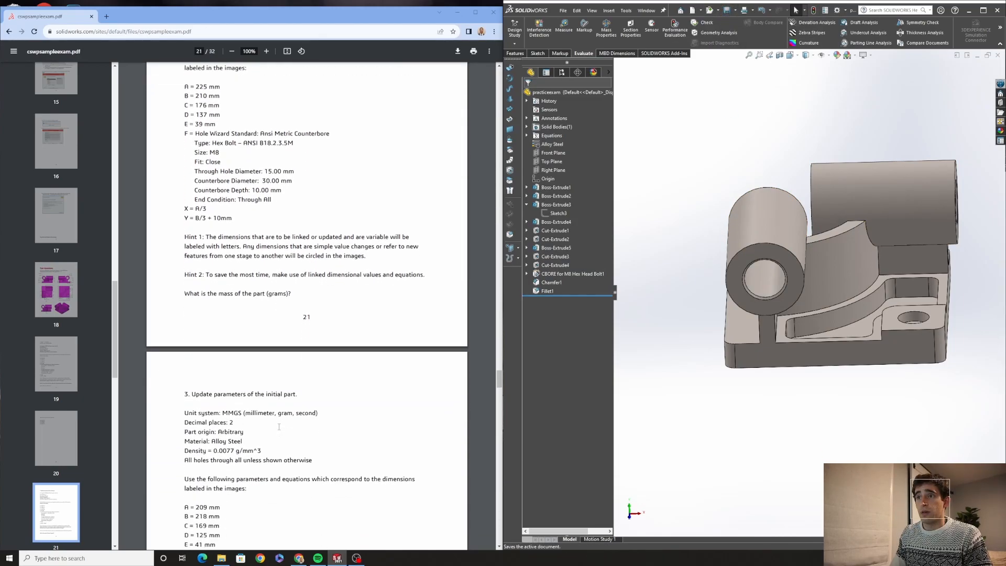
{"action": "scroll", "coordinate": [279, 427], "scroll_direction": "up", "scroll_amount": 1}
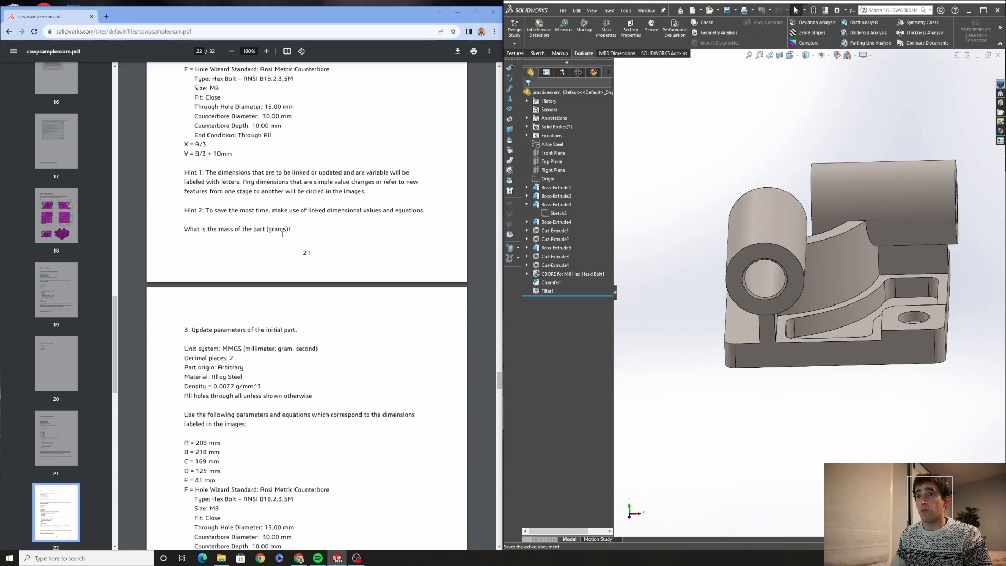
{"action": "left_click", "coordinate": [606, 29]}
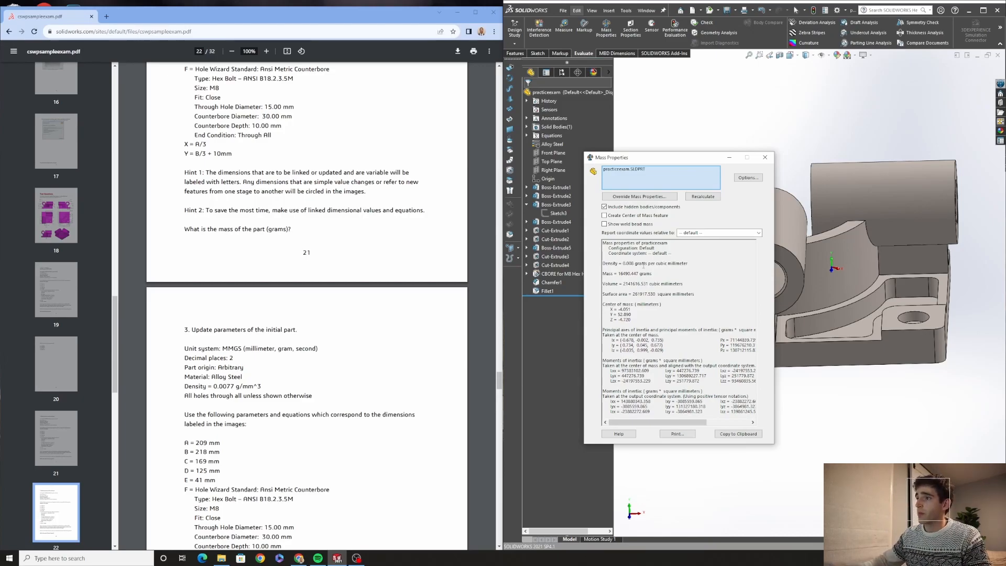
{"action": "left_click", "coordinate": [765, 157]}
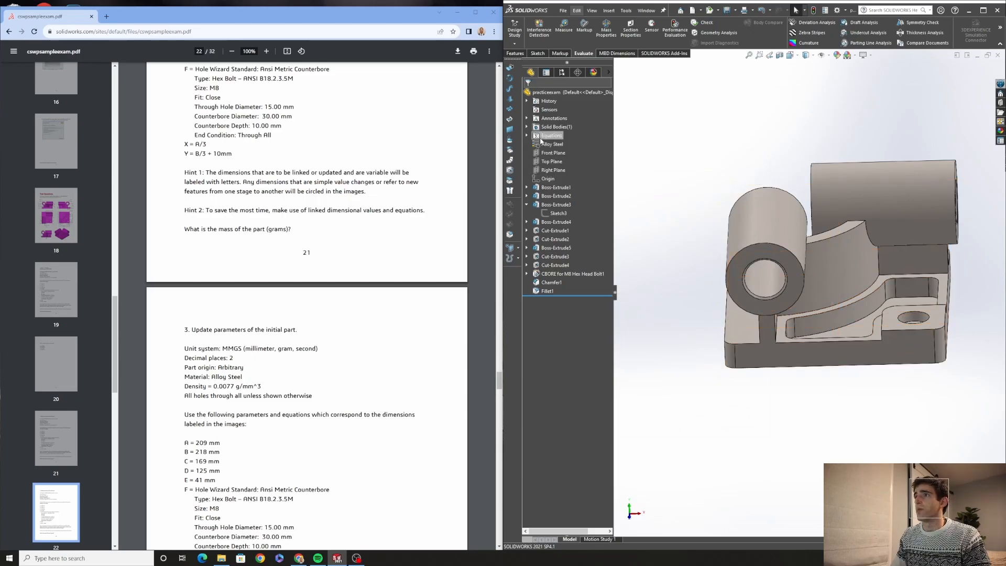
Review the global variables in the equations dialog against the stage 2 parameter list
{"action": "right_click", "coordinate": [538, 137]}
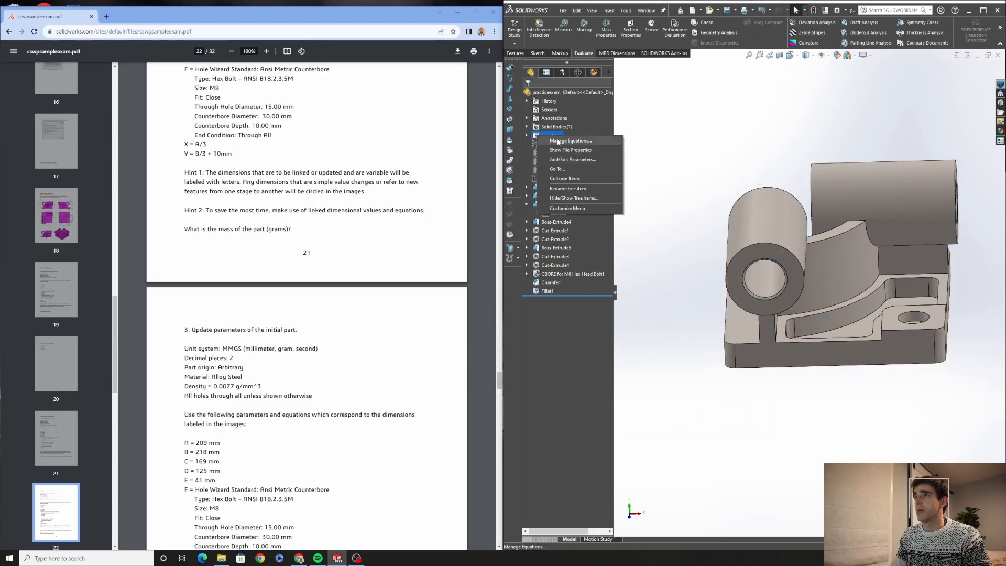
{"action": "left_click", "coordinate": [566, 142]}
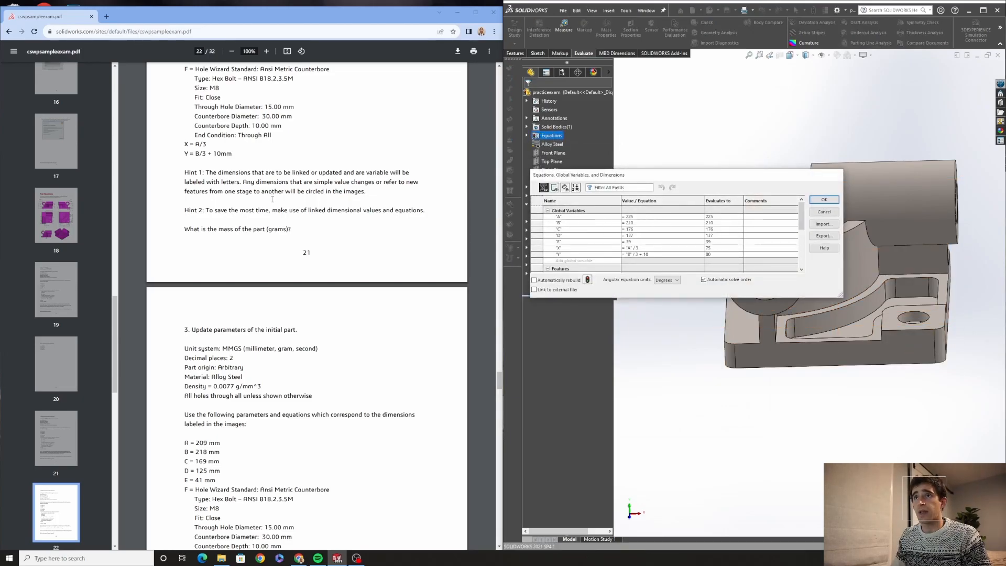
{"action": "scroll", "coordinate": [272, 199], "scroll_direction": "up", "scroll_amount": 3}
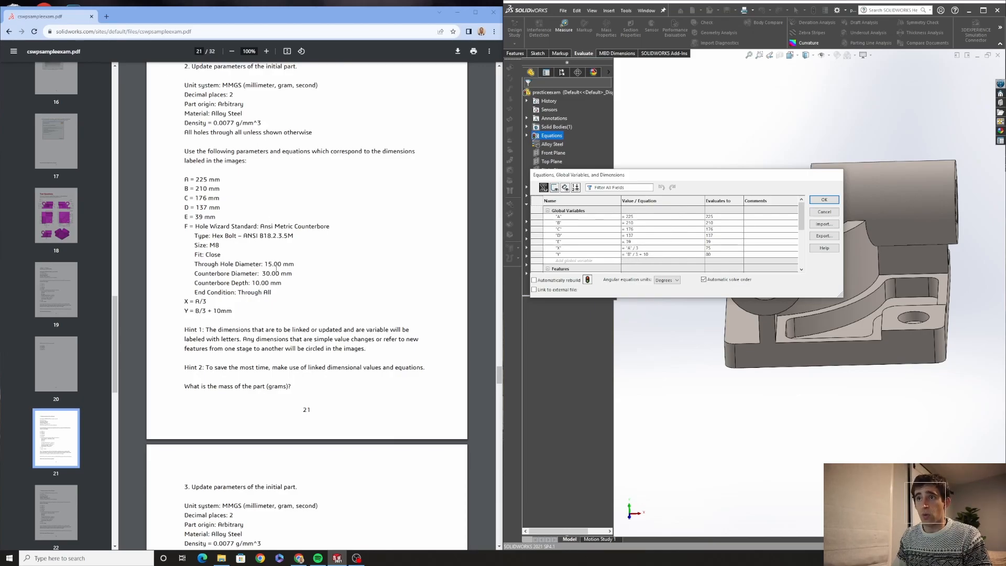
{"action": "scroll", "coordinate": [268, 242], "scroll_direction": "up", "scroll_amount": 18}
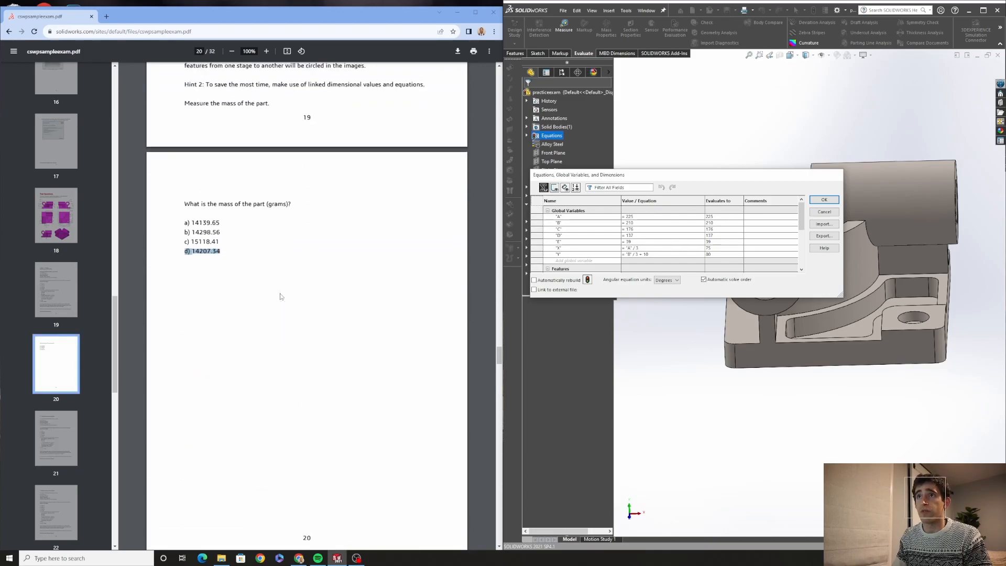
{"action": "scroll", "coordinate": [281, 297], "scroll_direction": "down", "scroll_amount": 18}
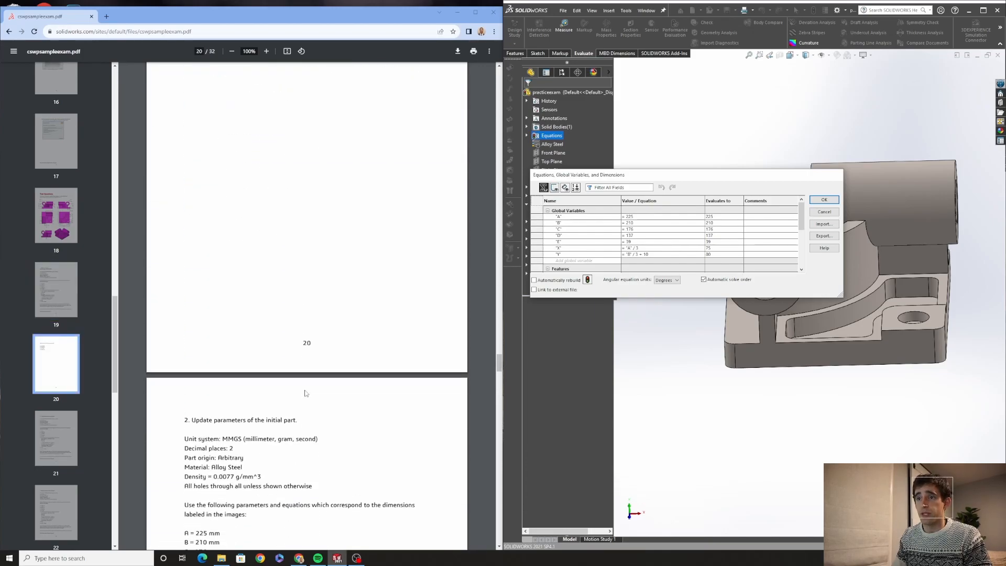
{"action": "left_click", "coordinate": [824, 200]}
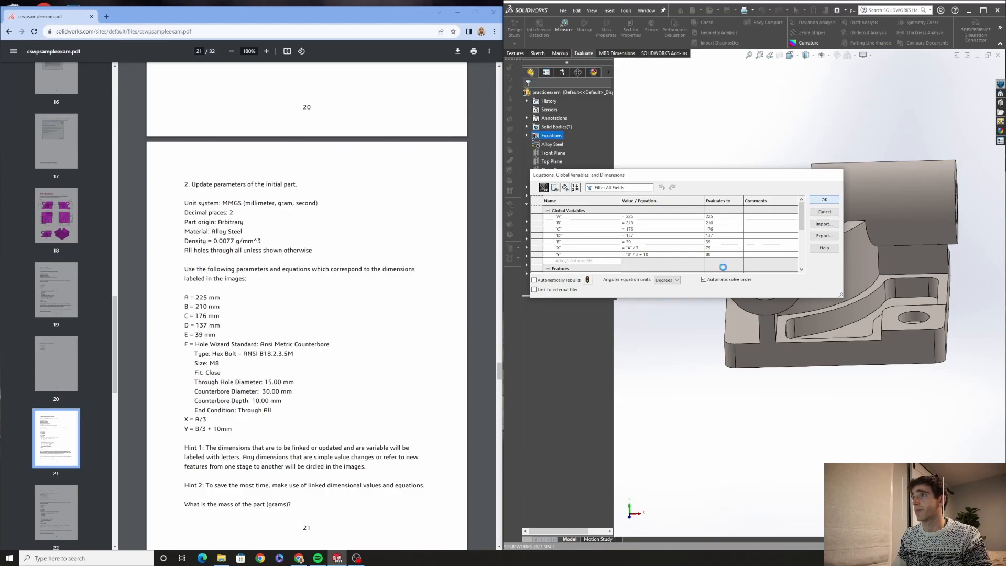
Edit the global variables for stage 3, setting A to 209 and B to 218
{"action": "scroll", "coordinate": [238, 394], "scroll_direction": "down", "scroll_amount": 15}
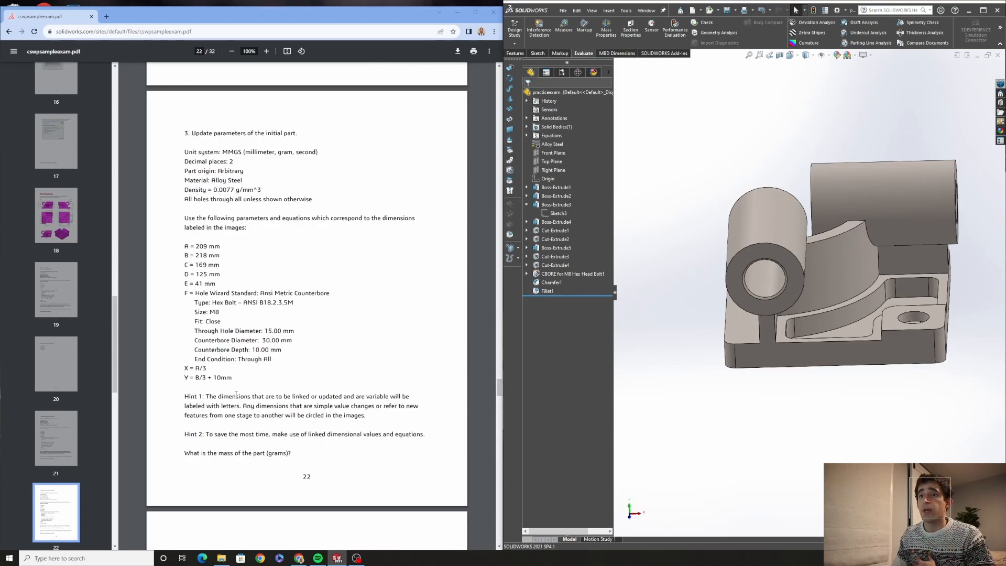
{"action": "scroll", "coordinate": [236, 391], "scroll_direction": "down", "scroll_amount": 3}
{"action": "scroll", "coordinate": [237, 384], "scroll_direction": "up", "scroll_amount": 2}
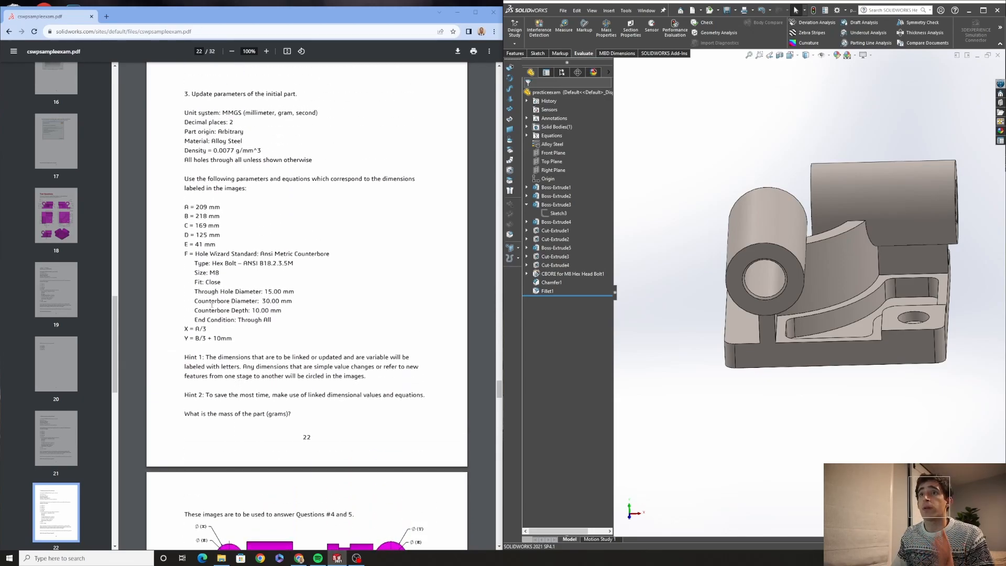
{"action": "right_click", "coordinate": [563, 137]}
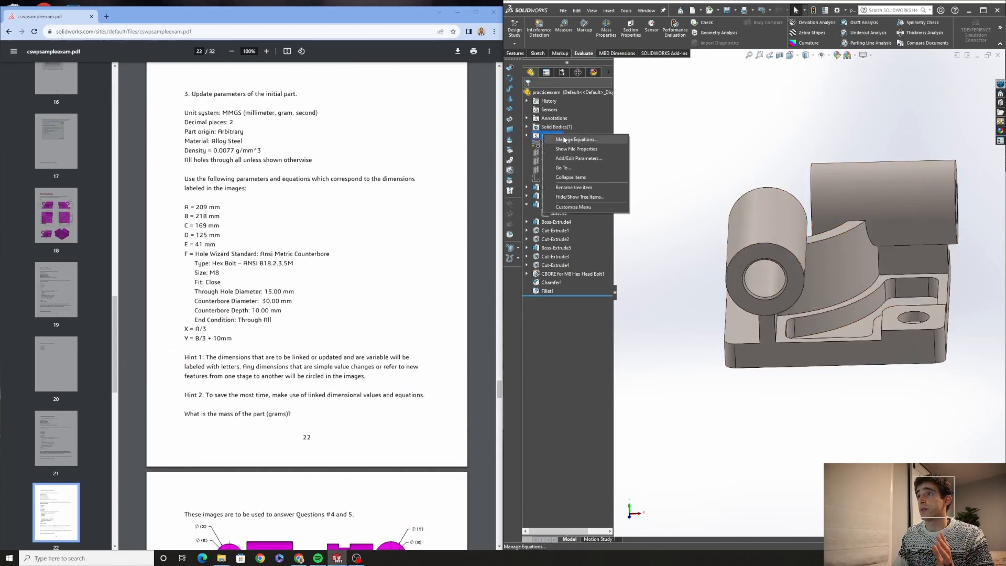
{"action": "left_click", "coordinate": [566, 142]}
{"action": "double_click", "coordinate": [629, 217]}
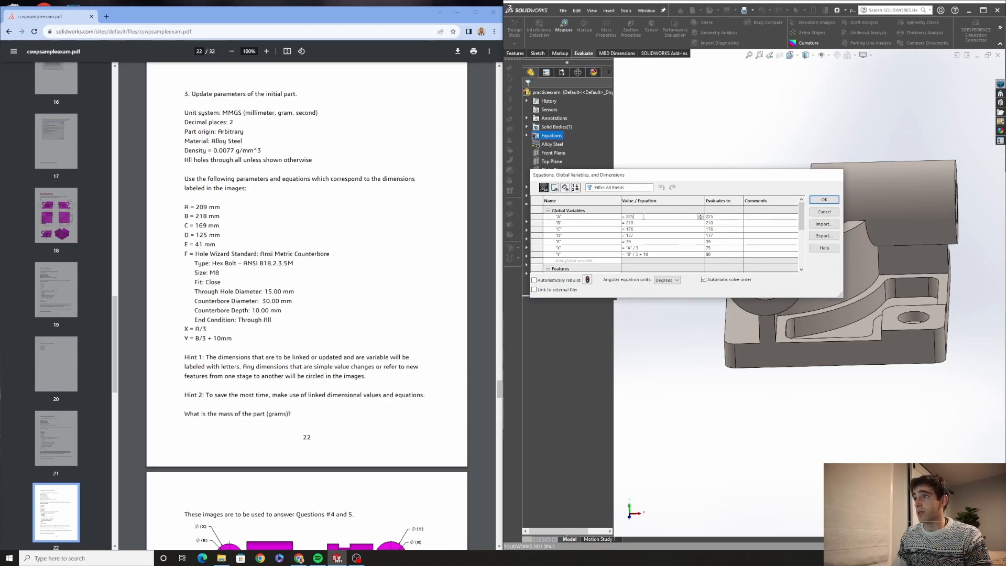
{"action": "type", "text": "209"}
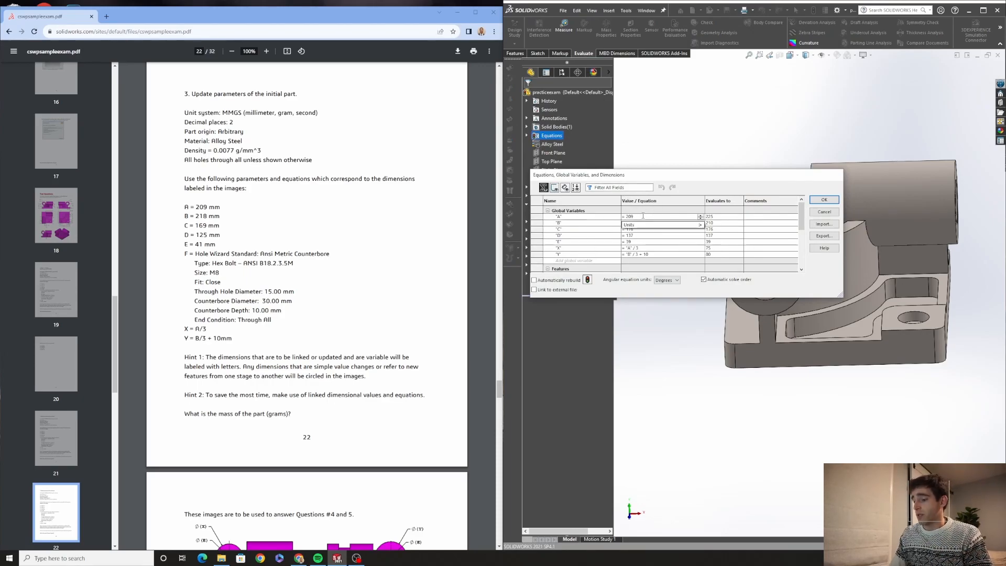
{"action": "key", "text": "Return"}
{"action": "left_click", "coordinate": [644, 223]}
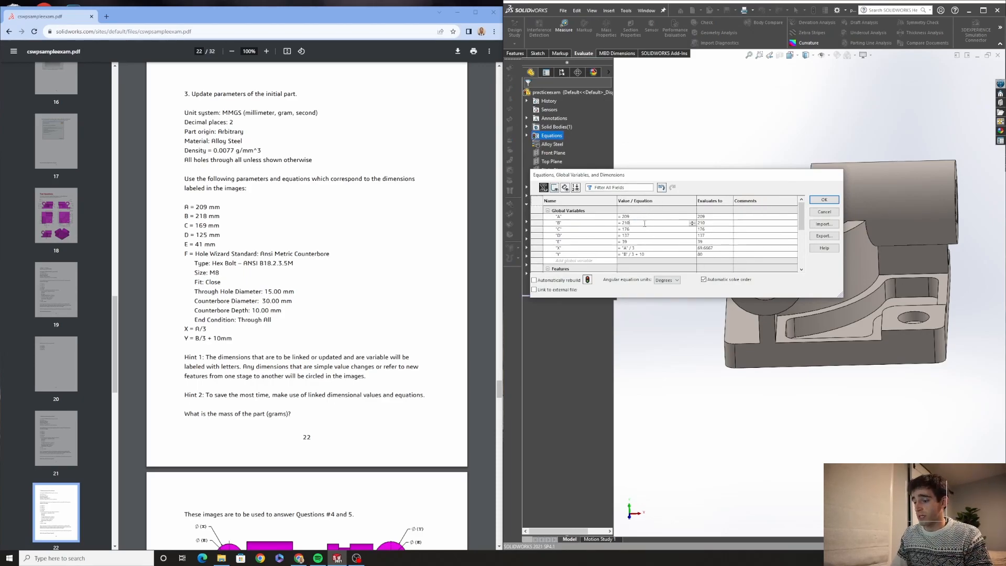
{"action": "key", "text": "BackSpace"}
{"action": "key", "text": "BackSpace"}
{"action": "type", "text": "18"}
{"action": "key", "text": "Return"}
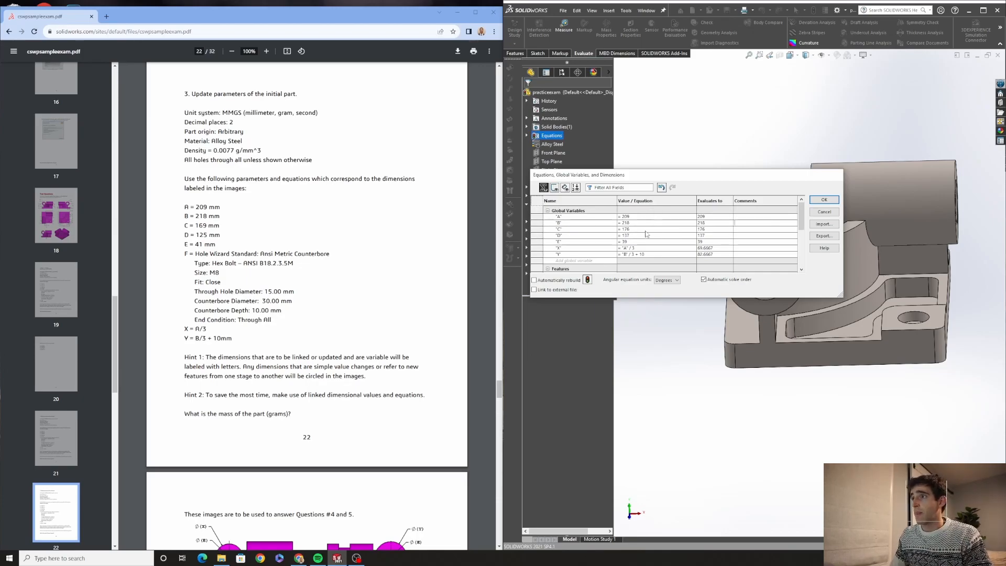
Set global variables C to 169, D to 125 and E to 41, then apply the equations
{"action": "key", "text": "BackSpace"}
{"action": "key", "text": "BackSpace"}
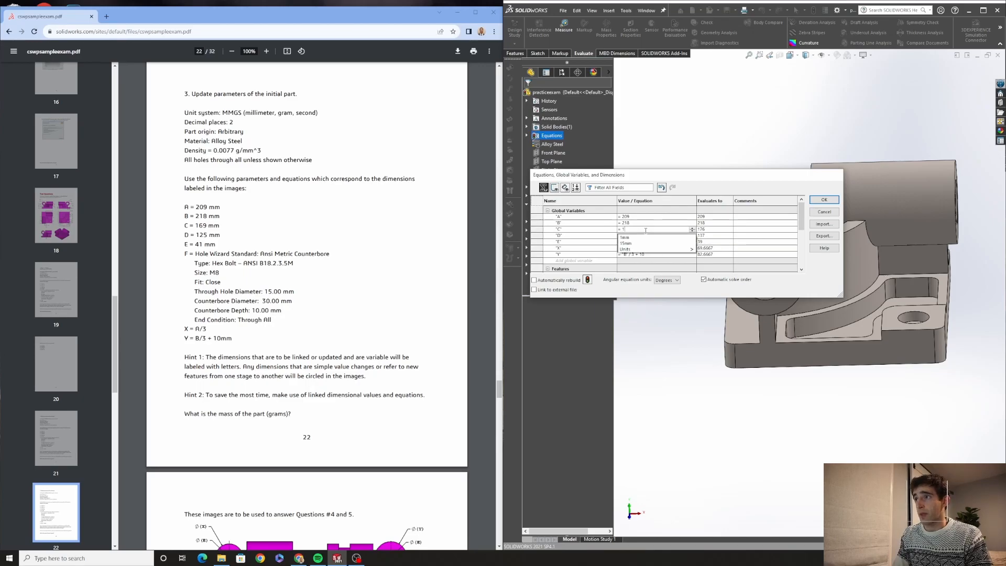
{"action": "type", "text": "69"}
{"action": "key", "text": "Return"}
{"action": "left_click", "coordinate": [645, 235]}
{"action": "key", "text": "BackSpace"}
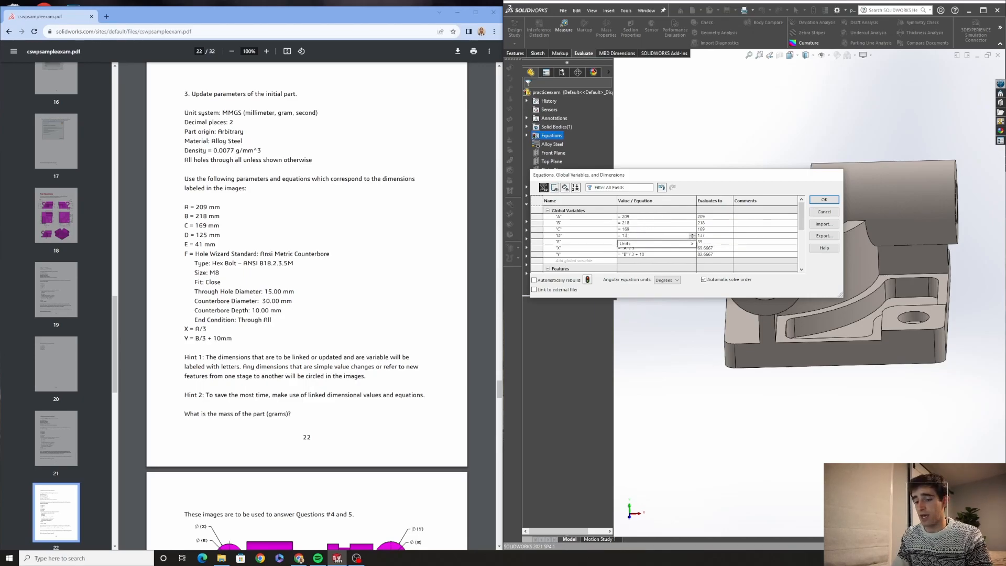
{"action": "type", "text": "25"}
{"action": "key", "text": "Tab"}
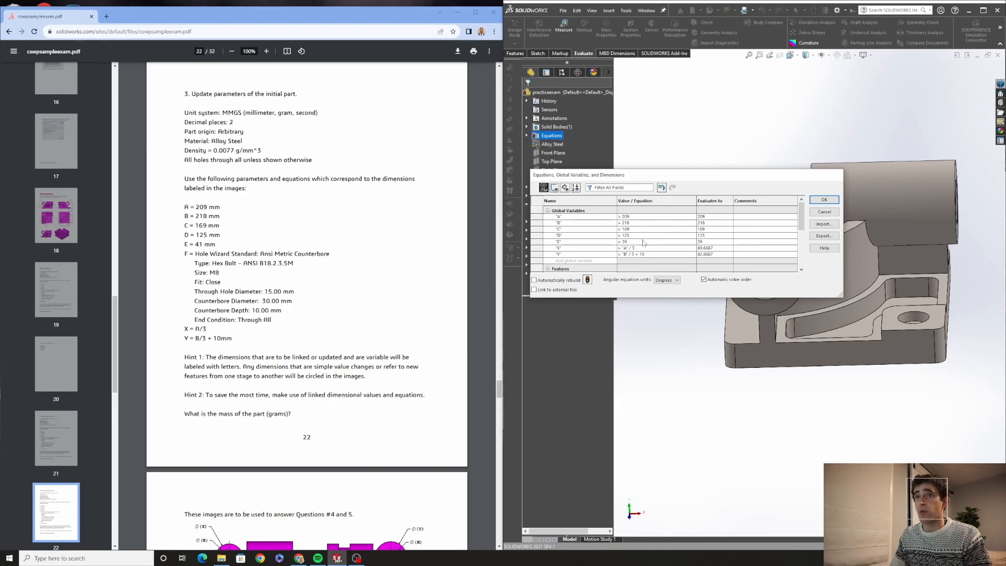
{"action": "left_click", "coordinate": [644, 242]}
{"action": "key", "text": "BackSpace"}
{"action": "key", "text": "BackSpace"}
{"action": "type", "text": "41"}
{"action": "key", "text": "Tab"}
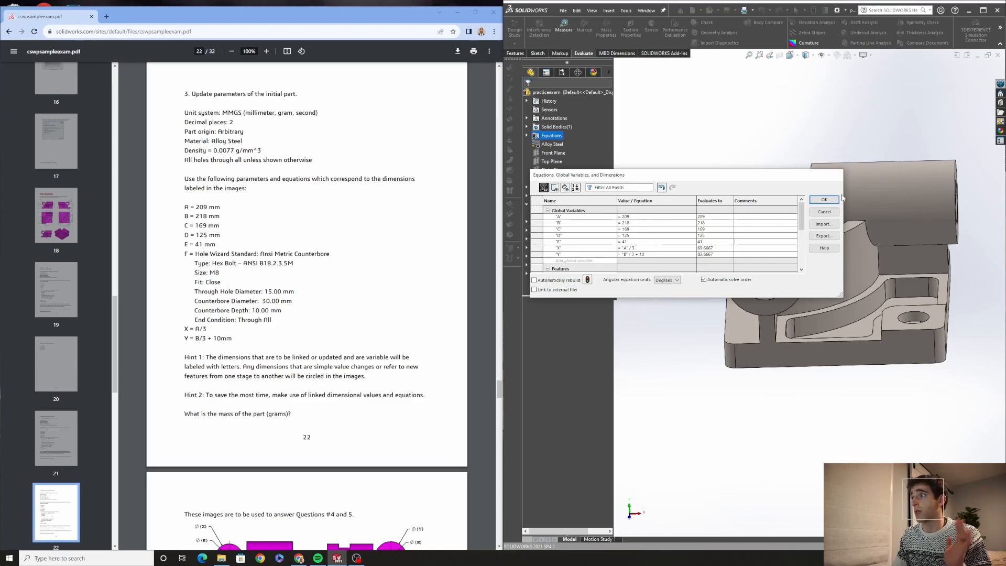
{"action": "left_click", "coordinate": [821, 200]}
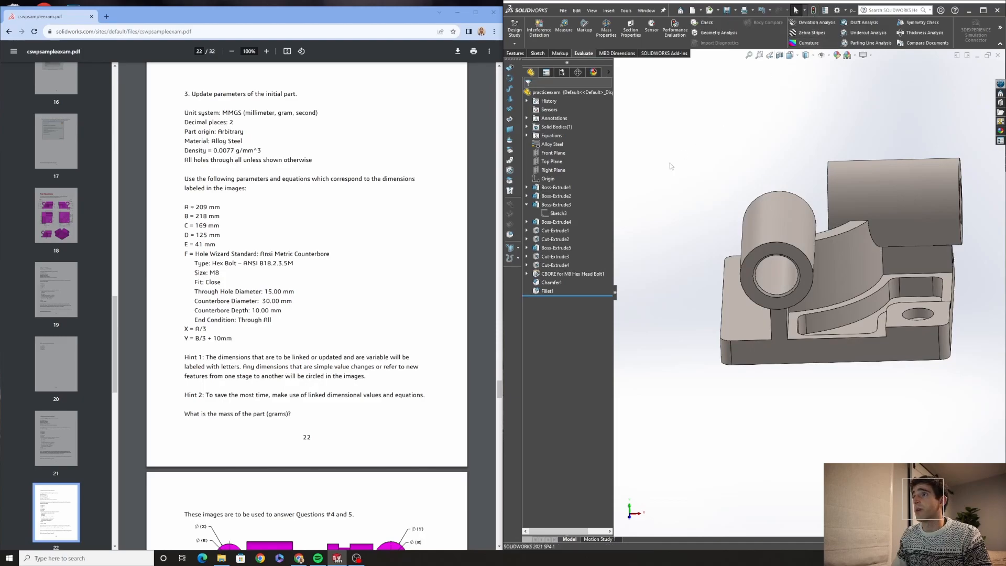
Check the stage 3 part's mass with Mass Properties, then close the dialog
{"action": "left_click", "coordinate": [606, 28]}
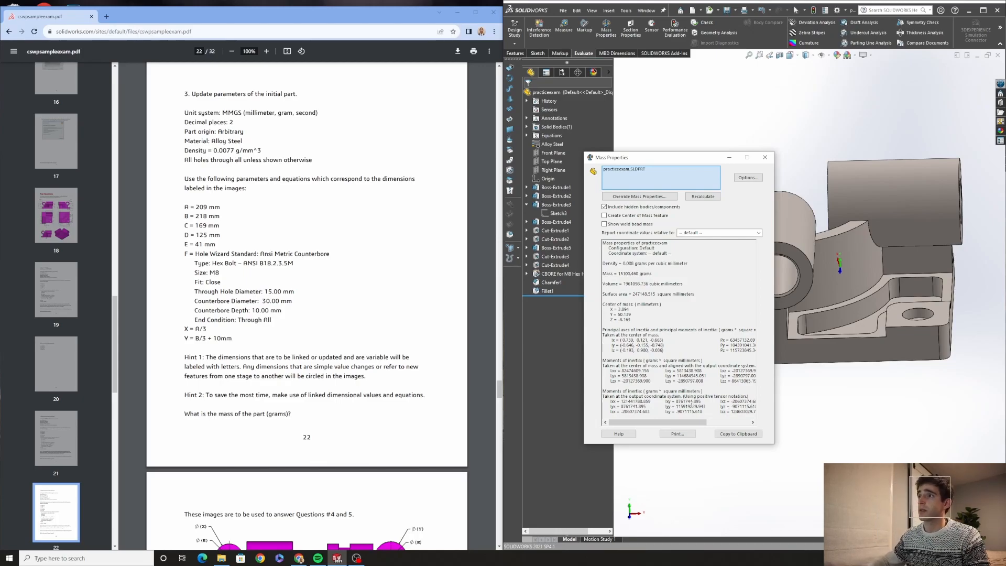
{"action": "left_click", "coordinate": [765, 157]}
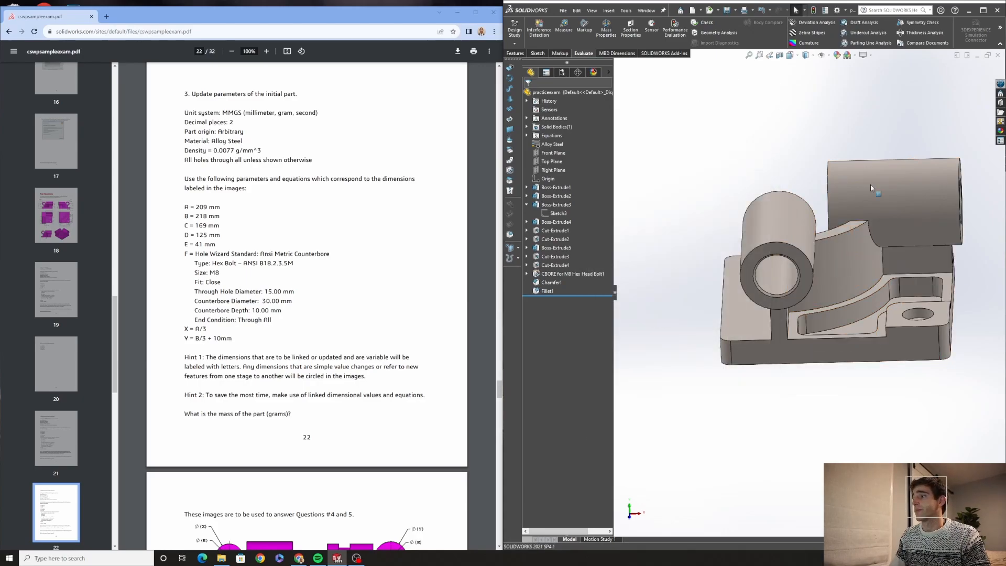
Review the Stage 2 – Modify drawings and the new parameter list in the exam PDF
{"action": "scroll", "coordinate": [214, 289], "scroll_direction": "down", "scroll_amount": 7}
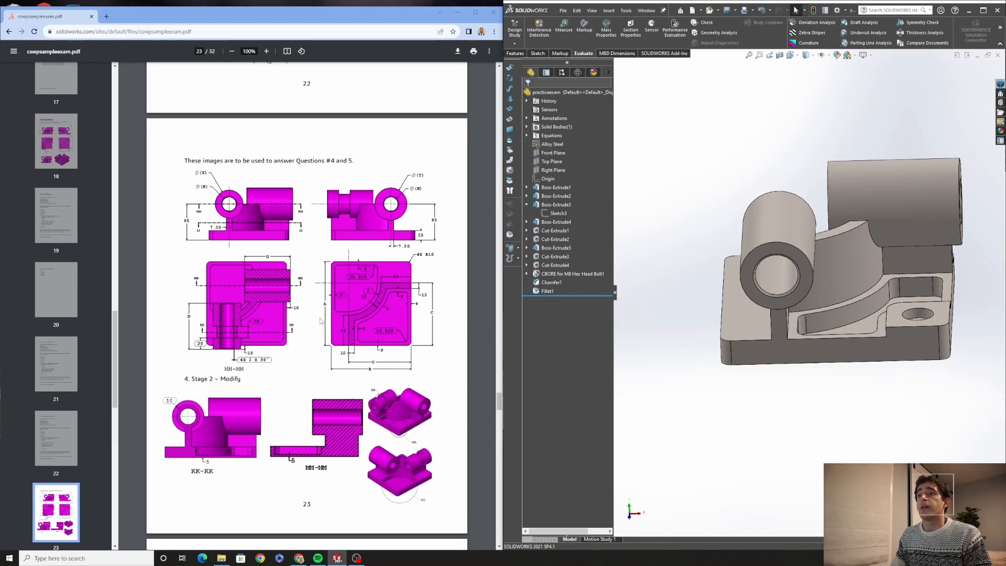
{"action": "scroll", "coordinate": [325, 316], "scroll_direction": "down", "scroll_amount": 3}
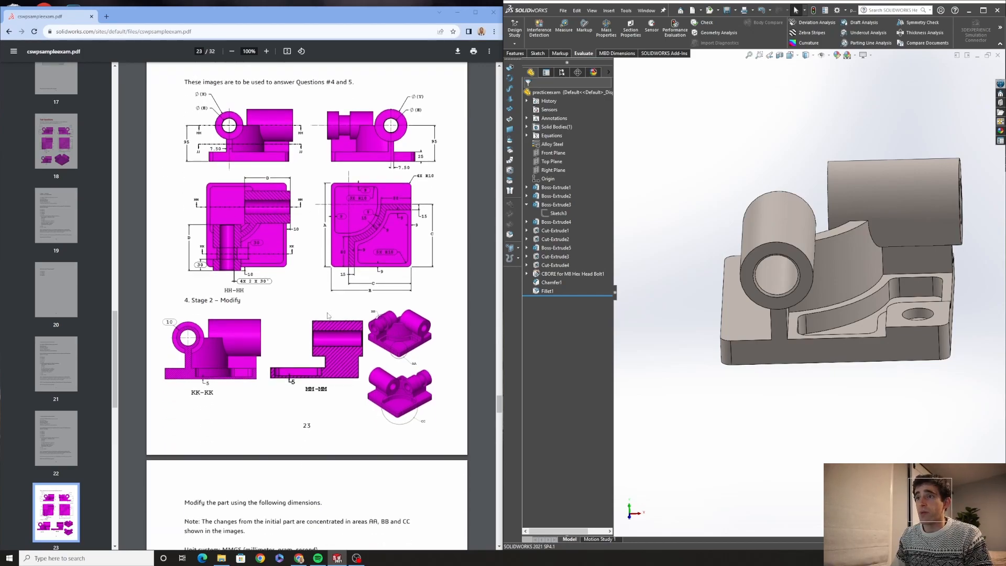
{"action": "scroll", "coordinate": [328, 316], "scroll_direction": "down", "scroll_amount": 5}
{"action": "scroll", "coordinate": [327, 316], "scroll_direction": "up", "scroll_amount": 5}
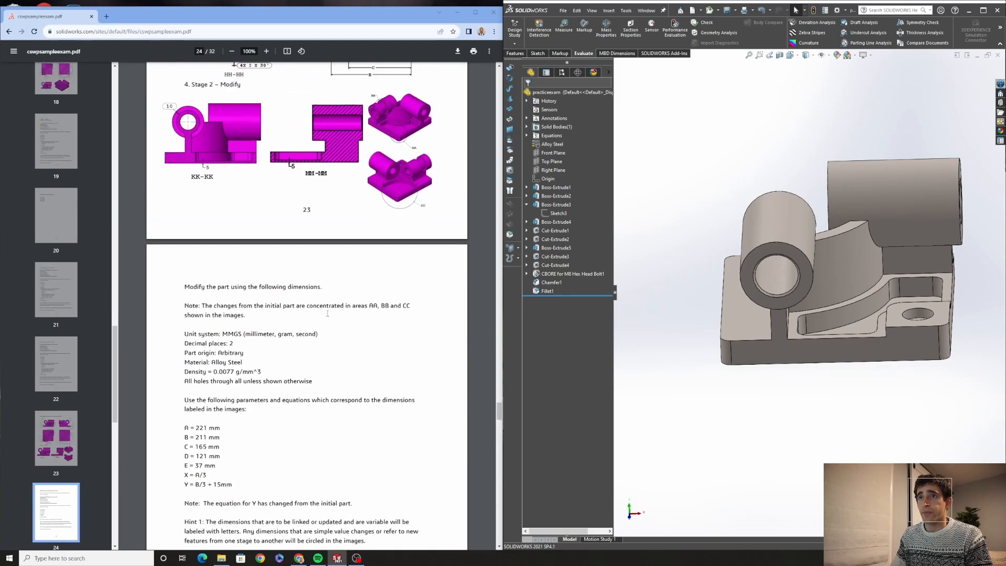
{"action": "scroll", "coordinate": [327, 317], "scroll_direction": "up", "scroll_amount": 4}
{"action": "scroll", "coordinate": [327, 316], "scroll_direction": "down", "scroll_amount": 2}
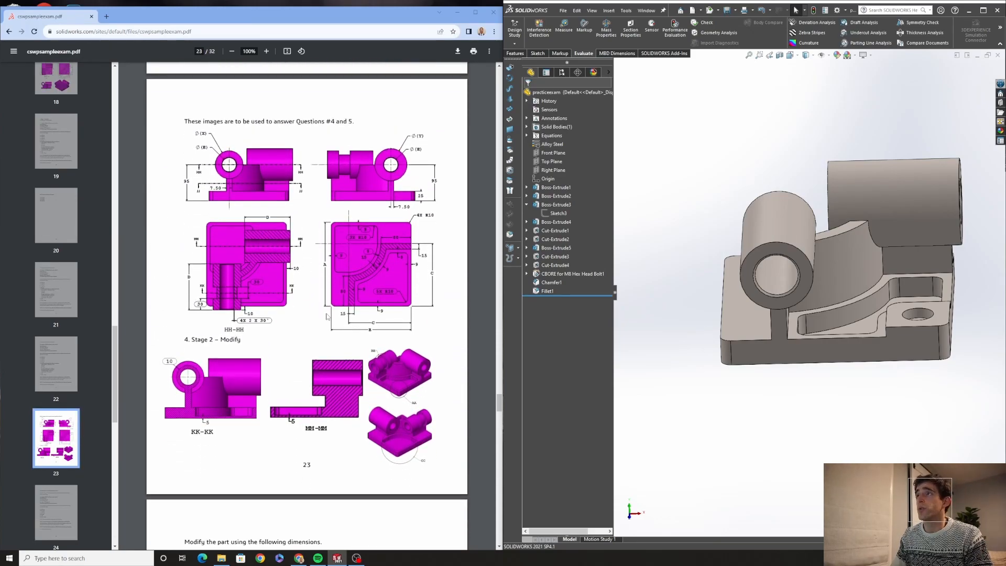
{"action": "middle_click_drag", "start_coordinate": [964, 280], "coordinate": [968, 346]}
{"action": "scroll", "coordinate": [825, 347], "scroll_direction": "down", "scroll_amount": 1}
{"action": "scroll", "coordinate": [284, 284], "scroll_direction": "down", "scroll_amount": 5}
Save the part as a copy named practiceexam4and5, opening the copy and closing the original document
{"action": "left_click", "coordinate": [562, 11]}
{"action": "left_click", "coordinate": [582, 108]}
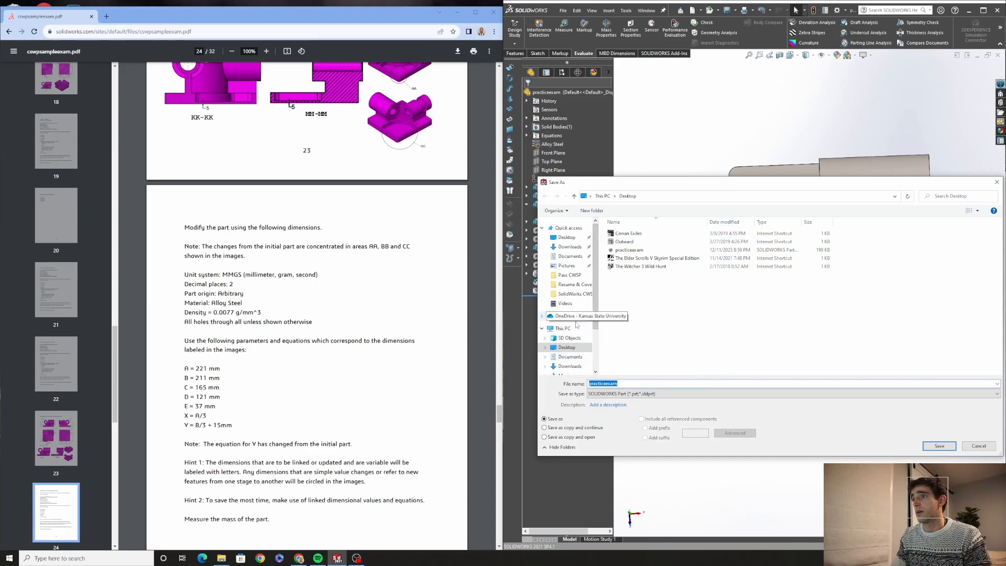
{"action": "left_click", "coordinate": [626, 384]}
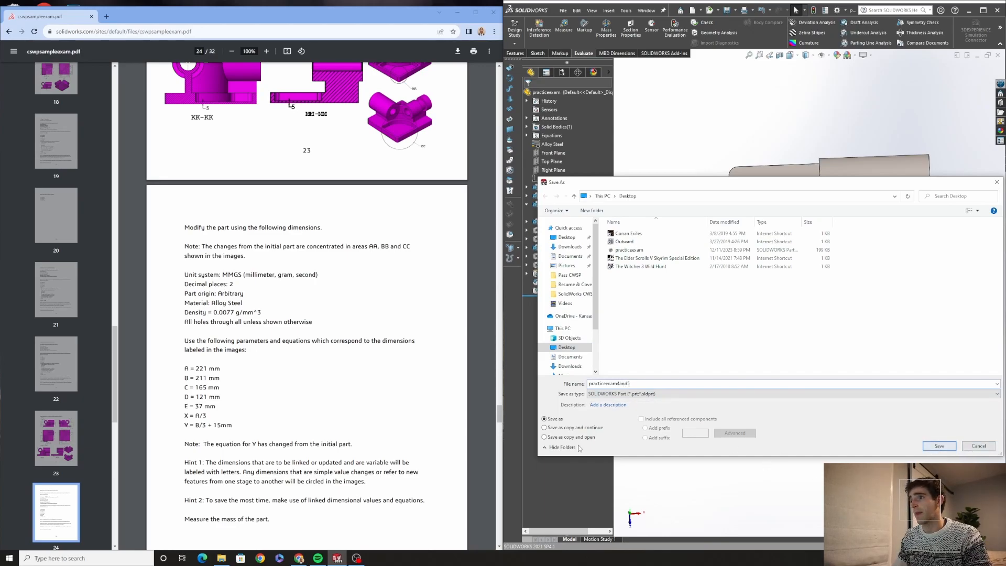
{"action": "left_click", "coordinate": [937, 446]}
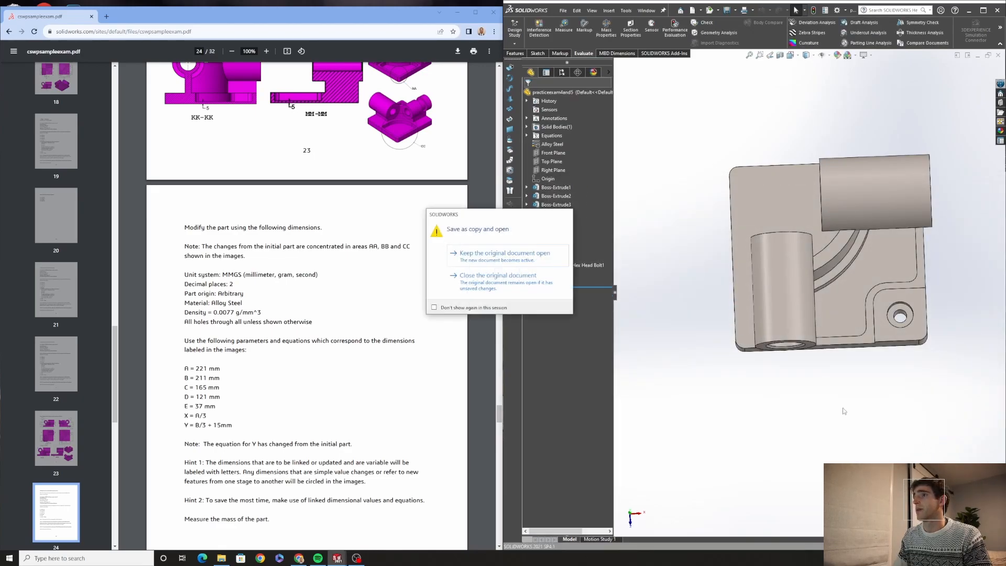
{"action": "left_click", "coordinate": [502, 271]}
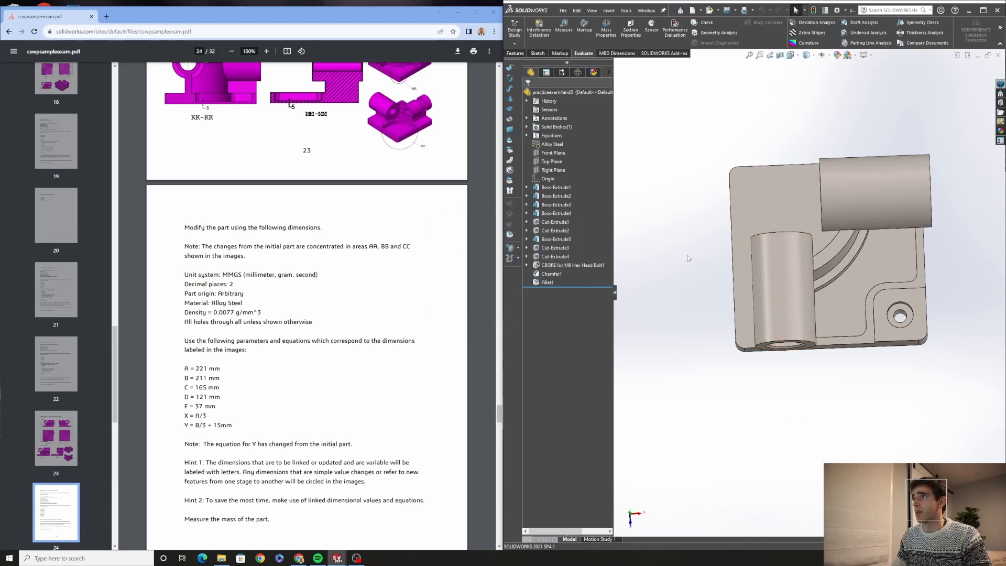
Examine the copied model alongside the Stage 2 – Modify drawings in the exam PDF
{"action": "middle_click_drag", "start_coordinate": [864, 348], "coordinate": [890, 199]}
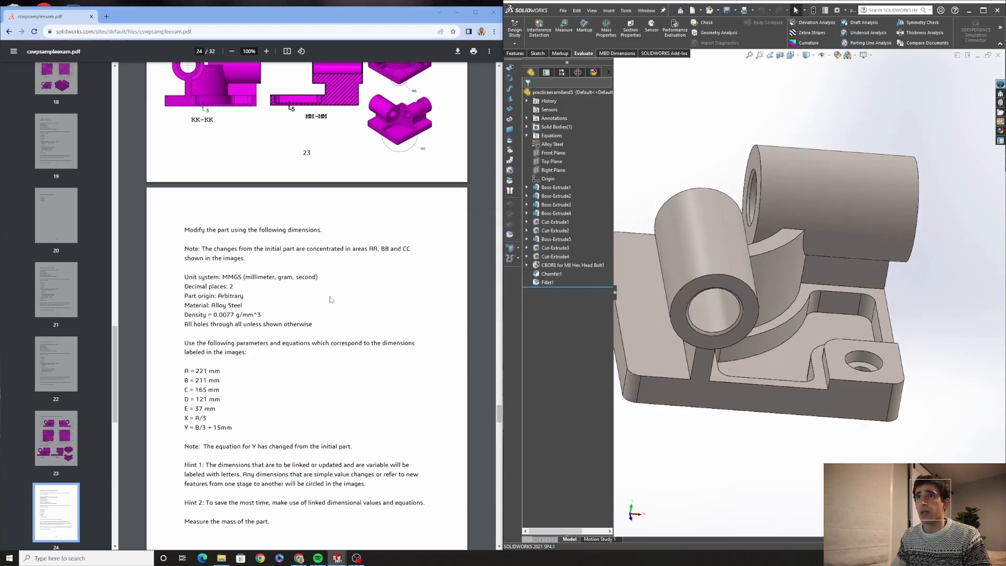
{"action": "scroll", "coordinate": [328, 298], "scroll_direction": "up", "scroll_amount": 5}
{"action": "scroll", "coordinate": [328, 298], "scroll_direction": "up", "scroll_amount": 2}
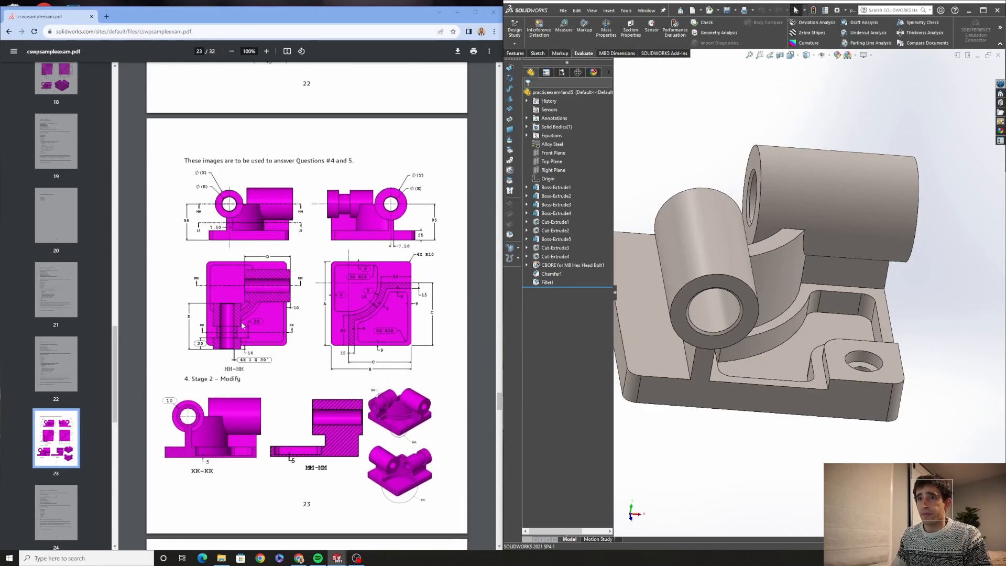
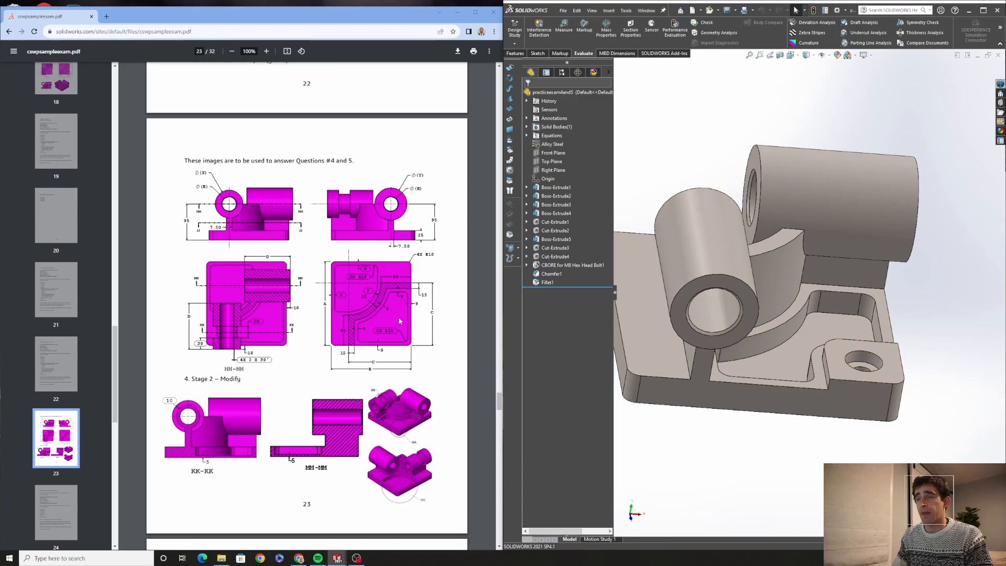
Delete the Boss-Extrude5 feature at the mounting lug along with its dependent items
{"action": "middle_click_drag", "start_coordinate": [713, 309], "coordinate": [709, 336]}
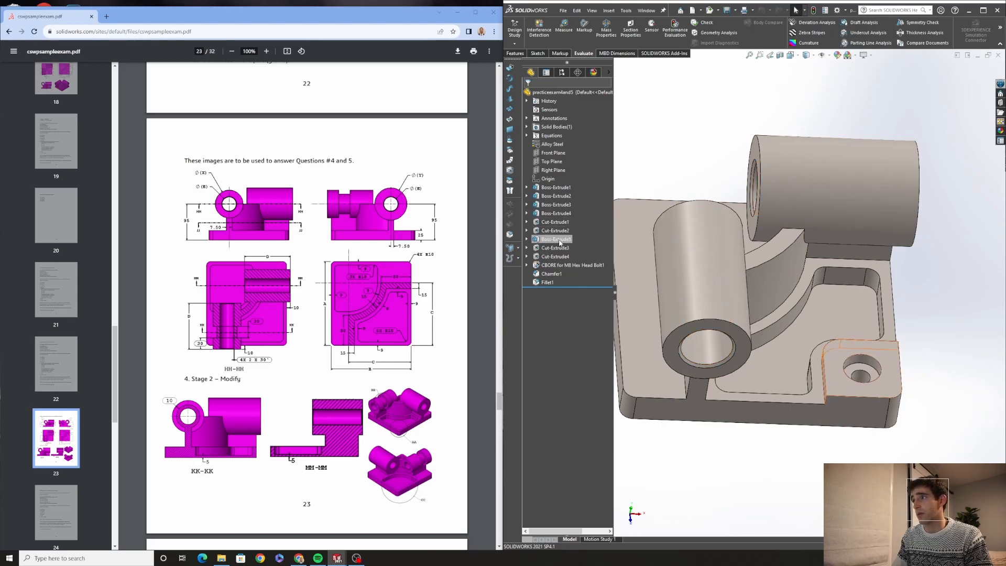
{"action": "left_click", "coordinate": [528, 239]}
{"action": "right_click", "coordinate": [548, 240]}
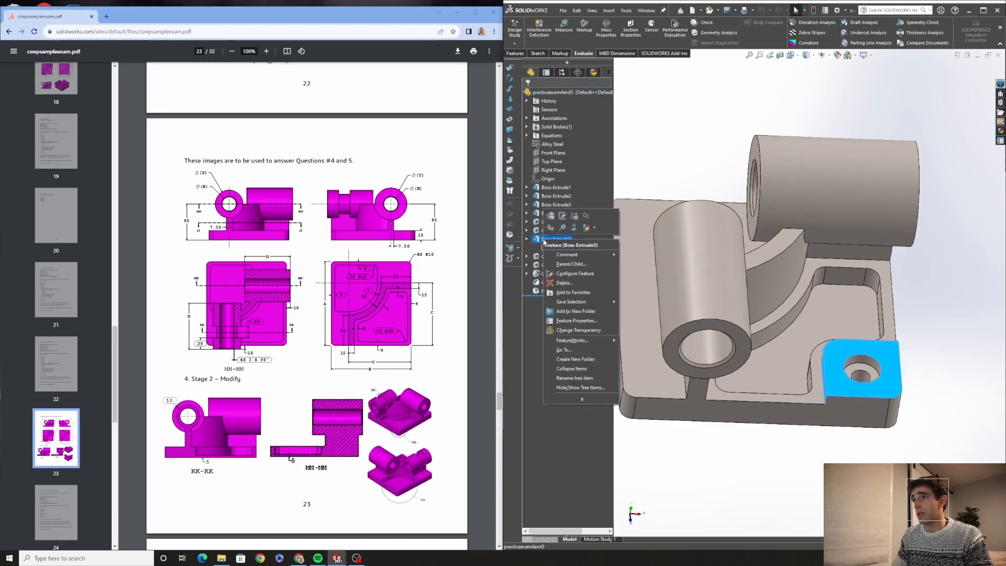
{"action": "left_click", "coordinate": [564, 284]}
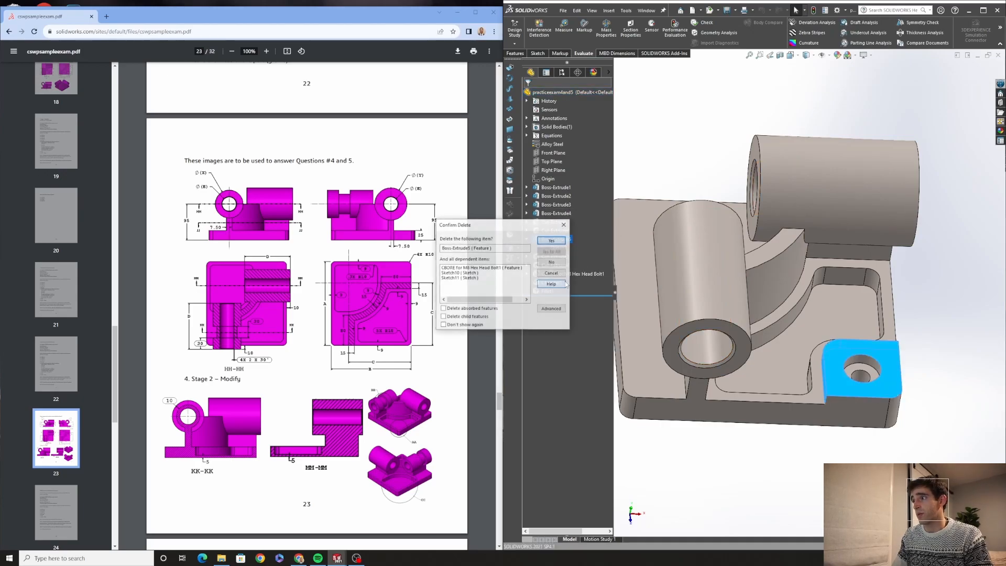
{"action": "left_click", "coordinate": [542, 242]}
{"action": "left_click", "coordinate": [243, 74]}
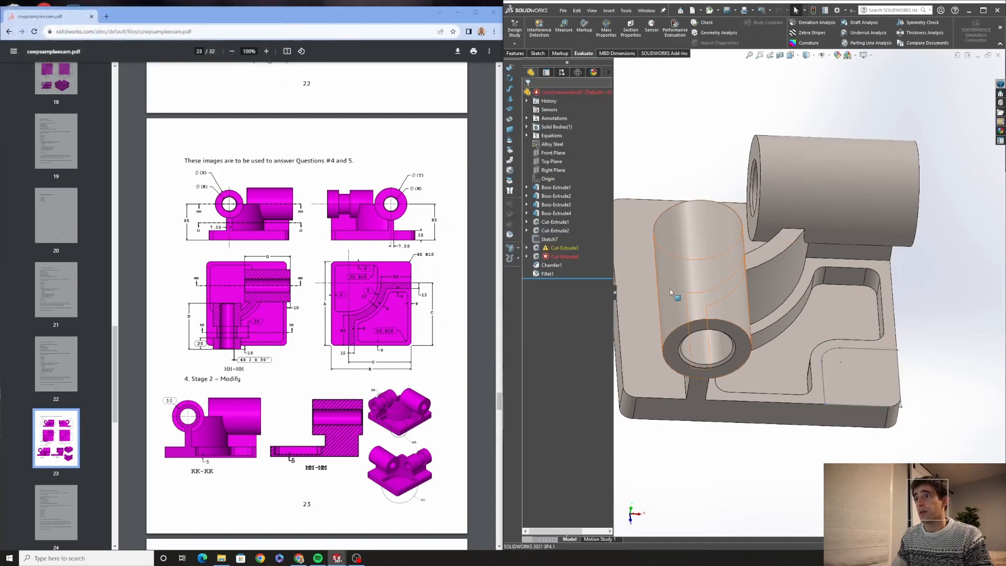
Inspect the error on the failing Cut-Extrude4, then delete that cut and its sketch
{"action": "right_click", "coordinate": [547, 257]}
{"action": "left_click", "coordinate": [755, 162]}
{"action": "left_click", "coordinate": [526, 256]}
{"action": "left_click", "coordinate": [549, 265]}
{"action": "right_click", "coordinate": [548, 256]}
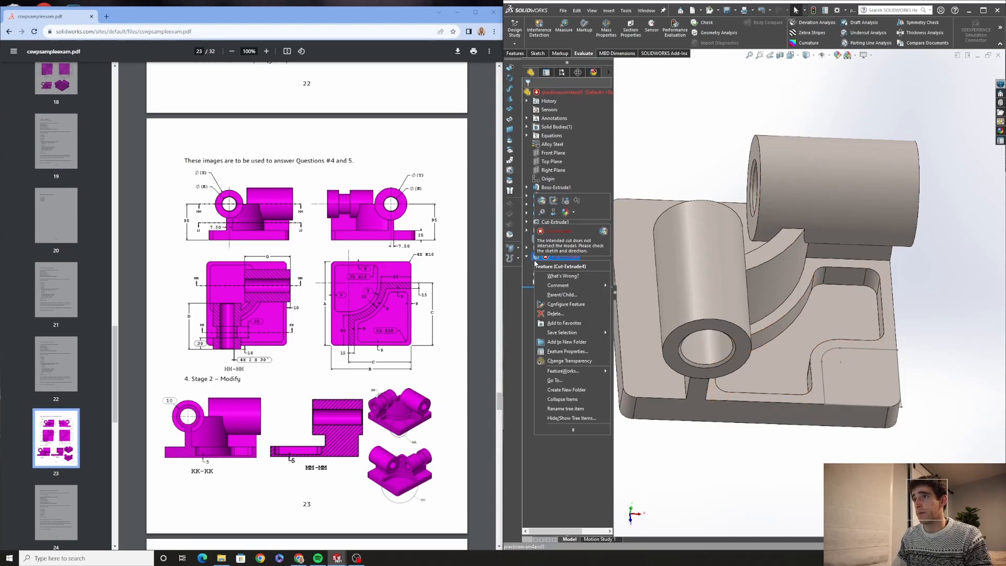
{"action": "left_click", "coordinate": [567, 303]}
{"action": "left_click", "coordinate": [551, 239]}
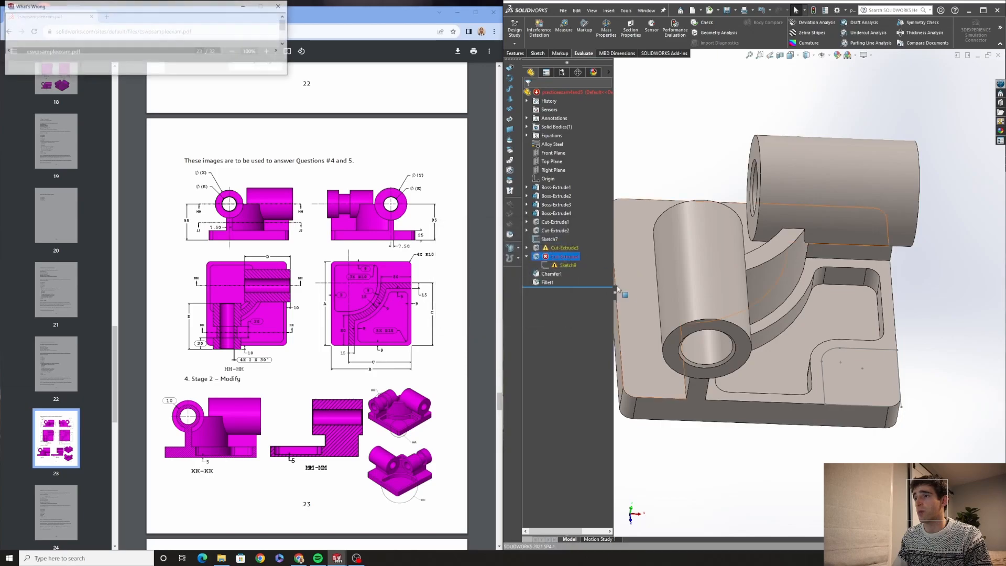
{"action": "left_click", "coordinate": [246, 67]}
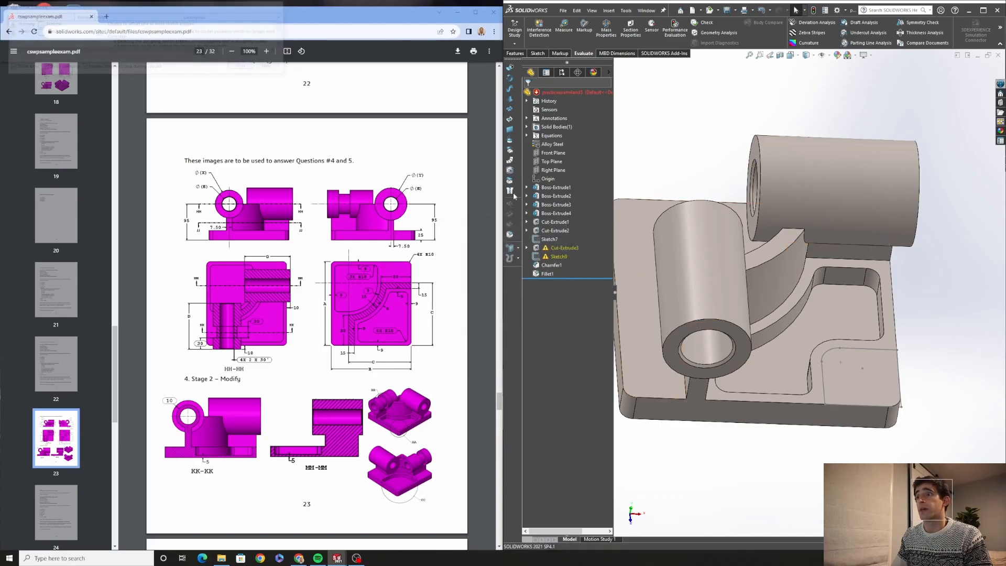
{"action": "right_click", "coordinate": [550, 256]}
{"action": "left_click", "coordinate": [575, 317]}
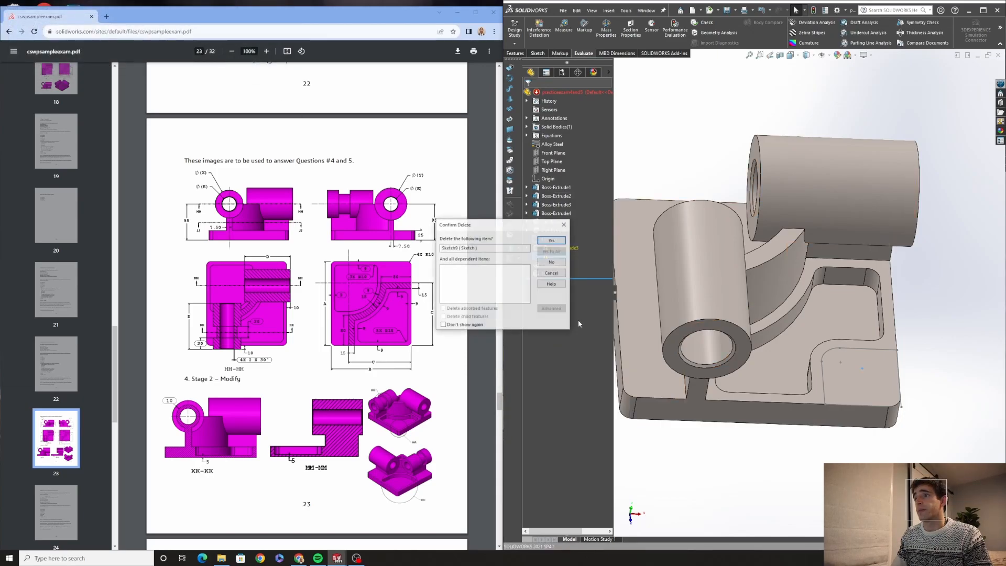
{"action": "left_click", "coordinate": [542, 241]}
{"action": "left_click", "coordinate": [243, 67]}
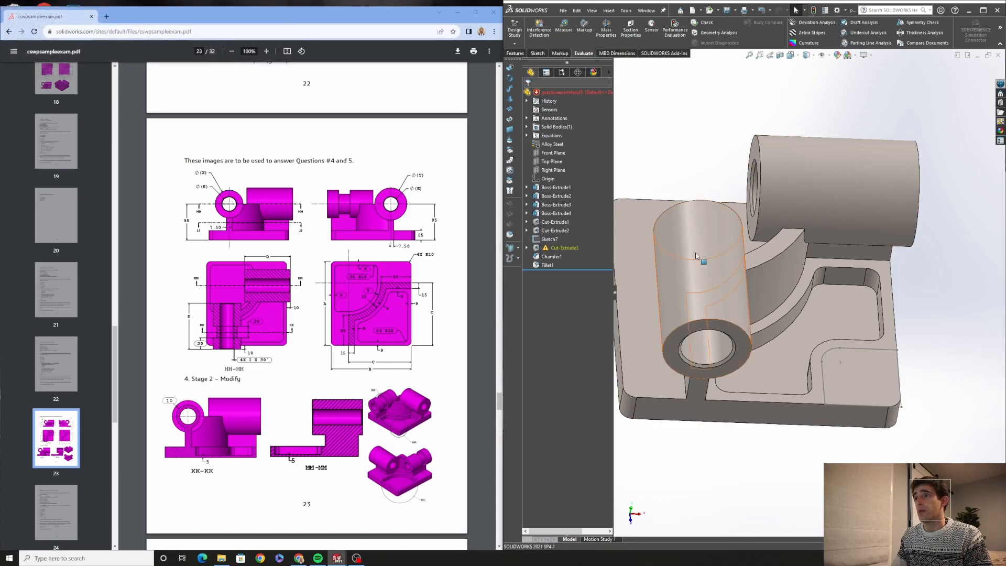
Edit Cut-Extrude3's sketch and delete its existing pocket outline along with the offset dimension
{"action": "key", "text": "ctrl+5"}
{"action": "left_click", "coordinate": [527, 248]}
{"action": "left_click", "coordinate": [556, 256]}
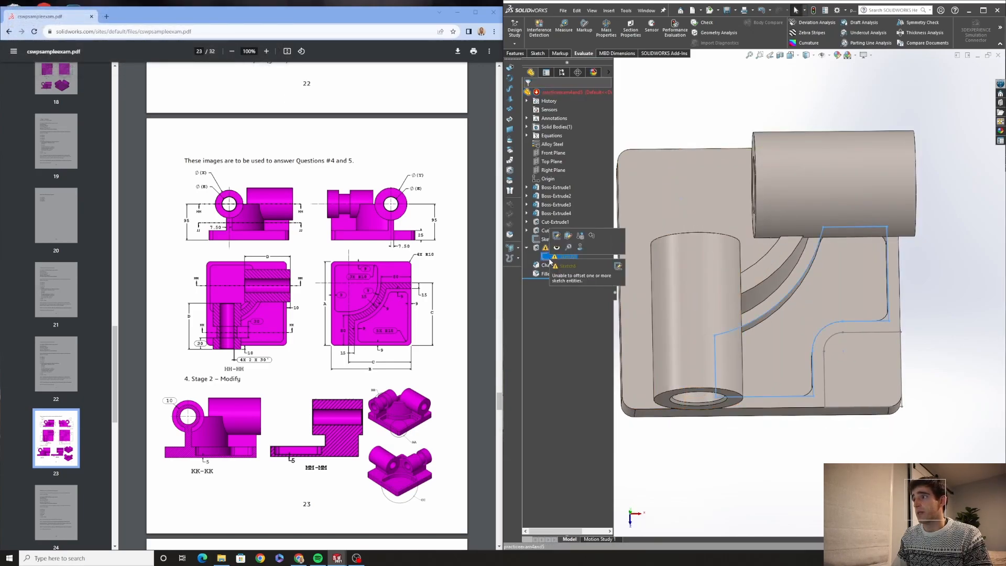
{"action": "left_click", "coordinate": [556, 235]}
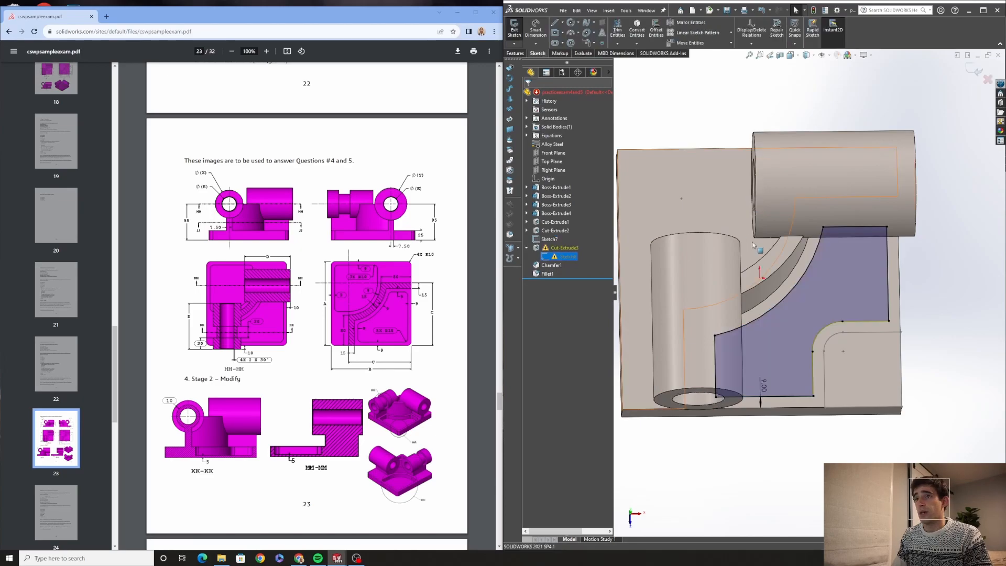
{"action": "middle_click_drag", "start_coordinate": [864, 326], "coordinate": [802, 261]}
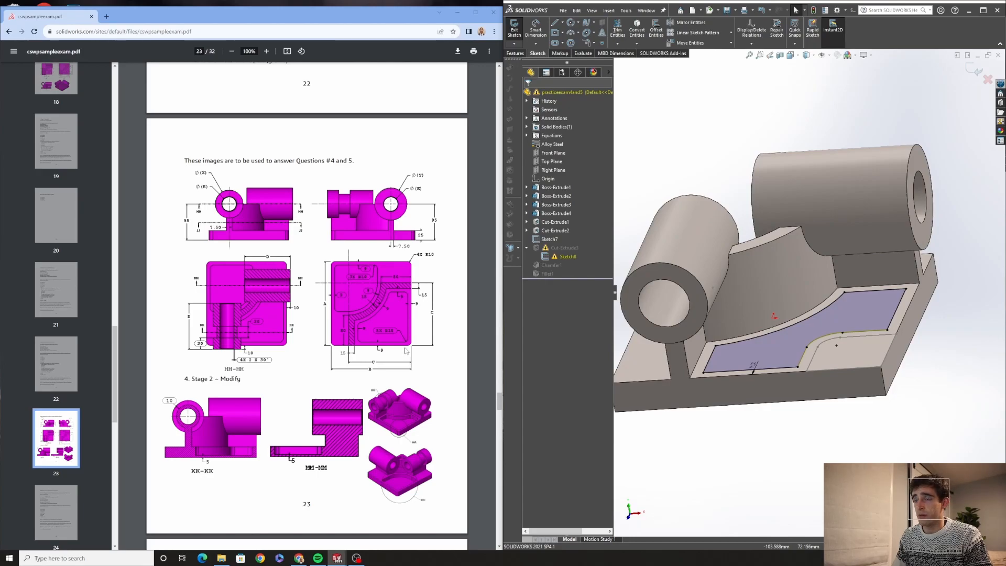
{"action": "scroll", "coordinate": [411, 343], "scroll_direction": "up", "scroll_amount": 1}
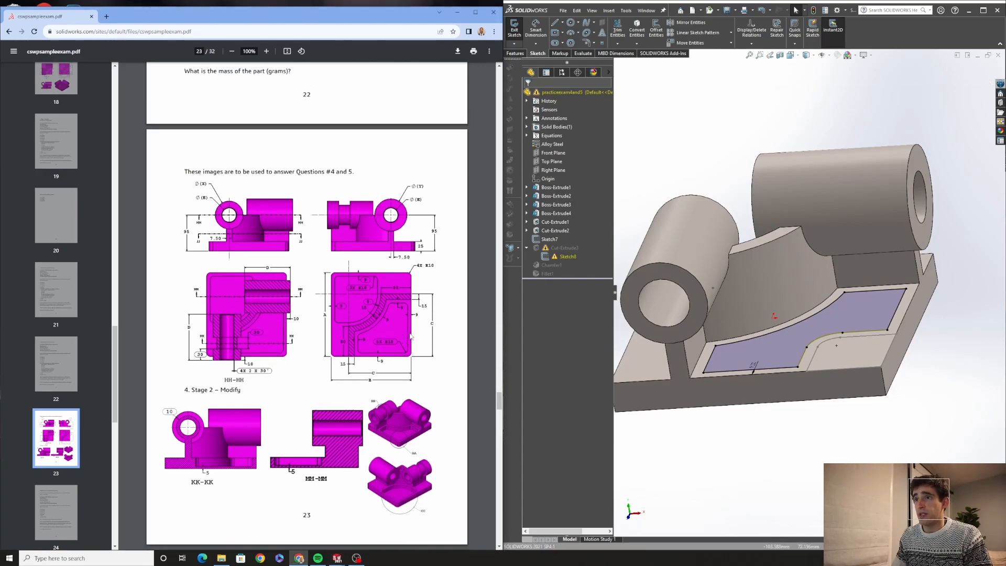
{"action": "scroll", "coordinate": [762, 362], "scroll_direction": "up", "scroll_amount": 2}
{"action": "double_click", "coordinate": [763, 362]}
{"action": "middle_click_drag", "start_coordinate": [785, 442], "coordinate": [776, 532]}
{"action": "mouse_move", "coordinate": [664, 157]}
{"action": "left_mouse_down"}
{"action": "mouse_move", "coordinate": [723, 224]}
{"action": "mouse_move", "coordinate": [974, 449]}
{"action": "left_mouse_up"}
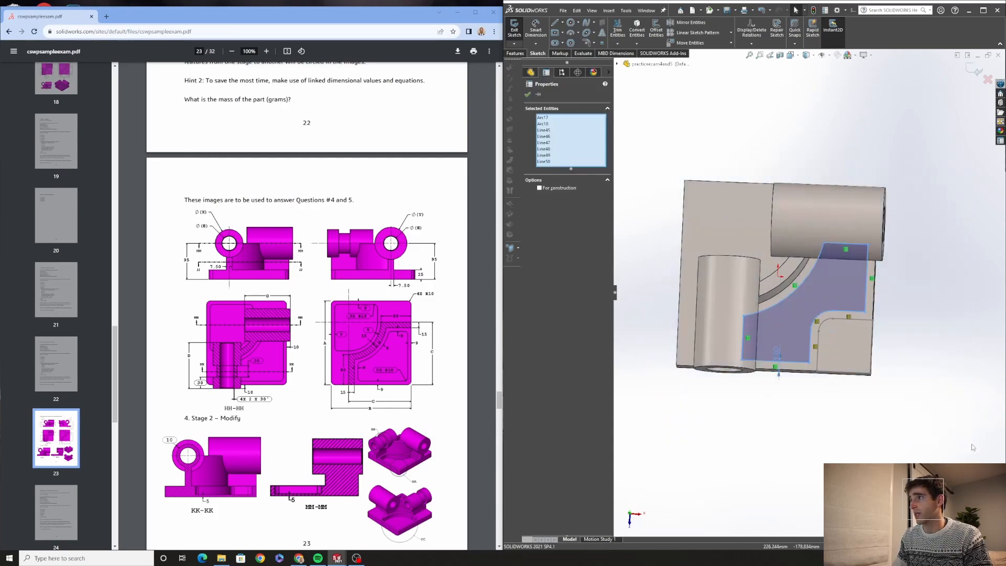
{"action": "key", "text": "Delete"}
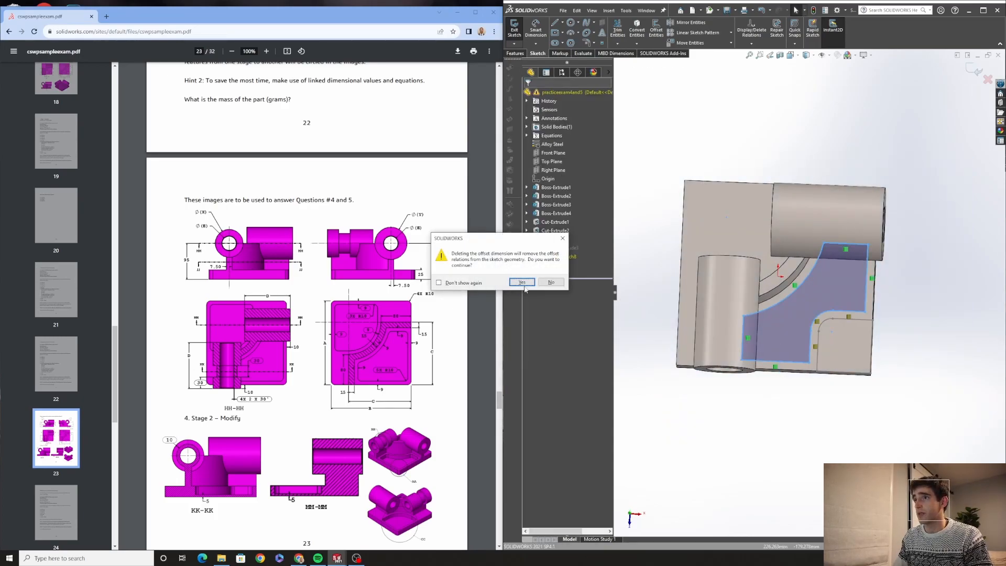
{"action": "left_click", "coordinate": [523, 281]}
Offset the top face's edges 8 mm inward as the new pocket outline and exit the sketch
{"action": "left_click", "coordinate": [806, 346]}
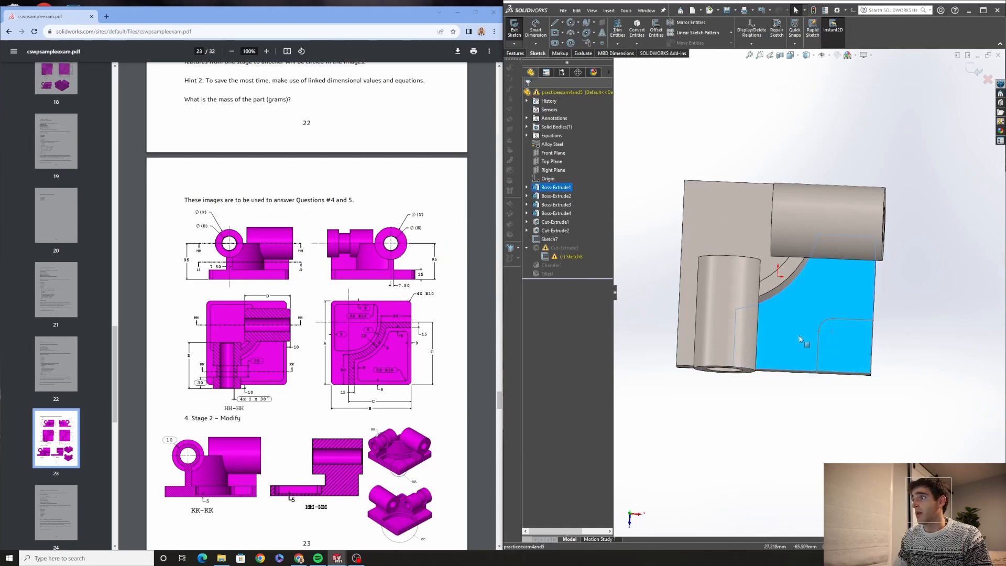
{"action": "left_click", "coordinate": [656, 27]}
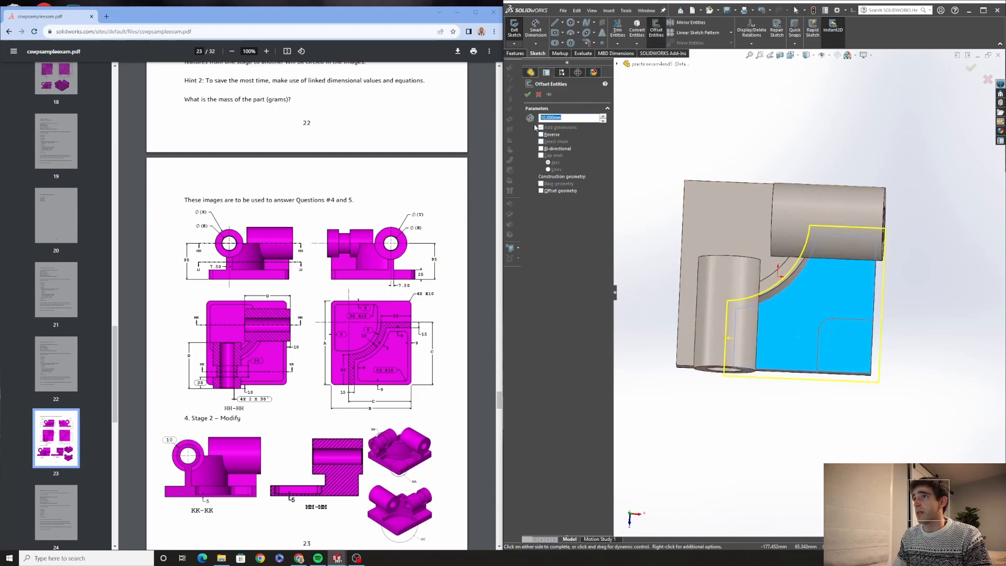
{"action": "type", "text": "8"}
{"action": "key", "text": "Return"}
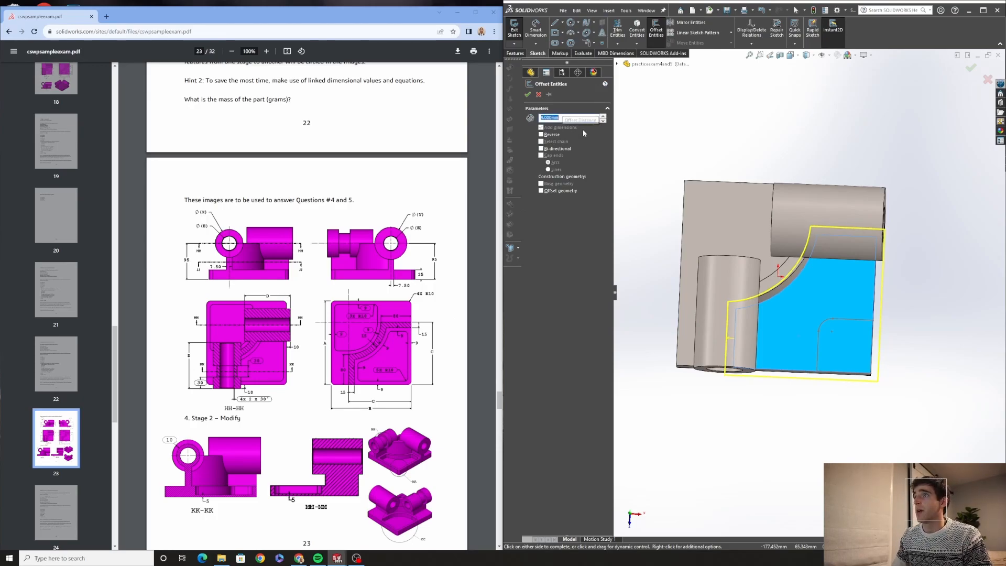
{"action": "left_click", "coordinate": [542, 135]}
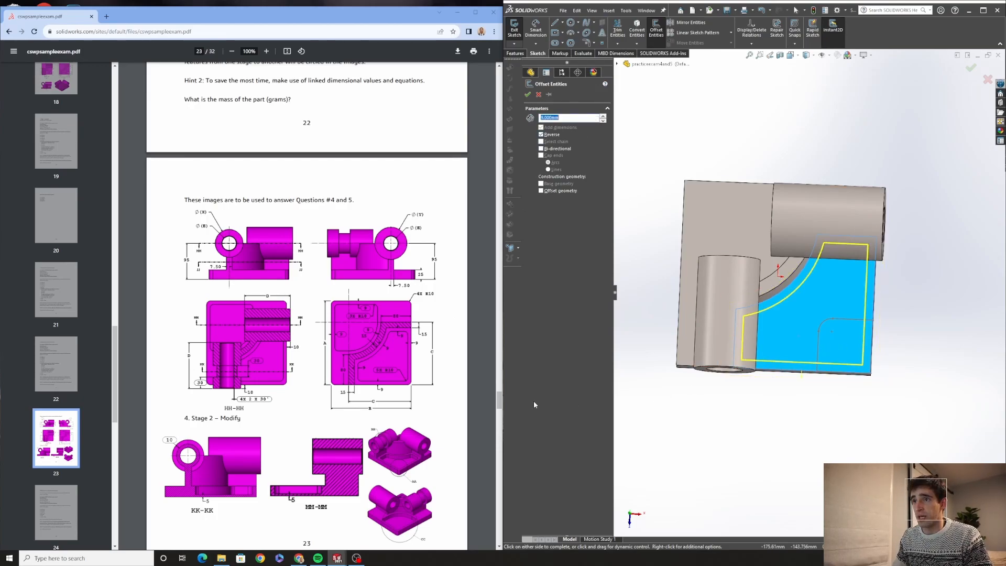
{"action": "left_click", "coordinate": [528, 97]}
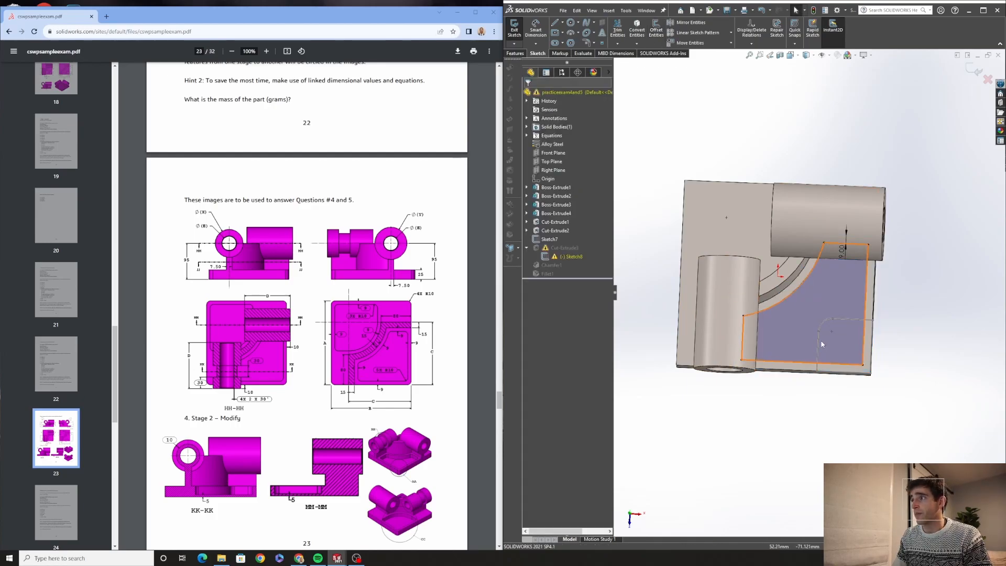
{"action": "middle_click_drag", "start_coordinate": [821, 345], "coordinate": [820, 296]}
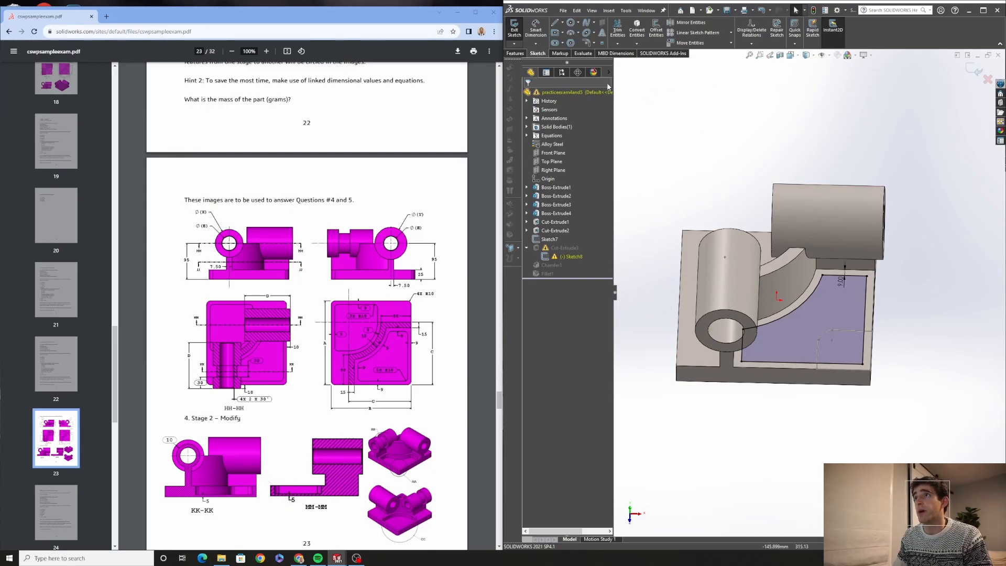
{"action": "left_click", "coordinate": [515, 32]}
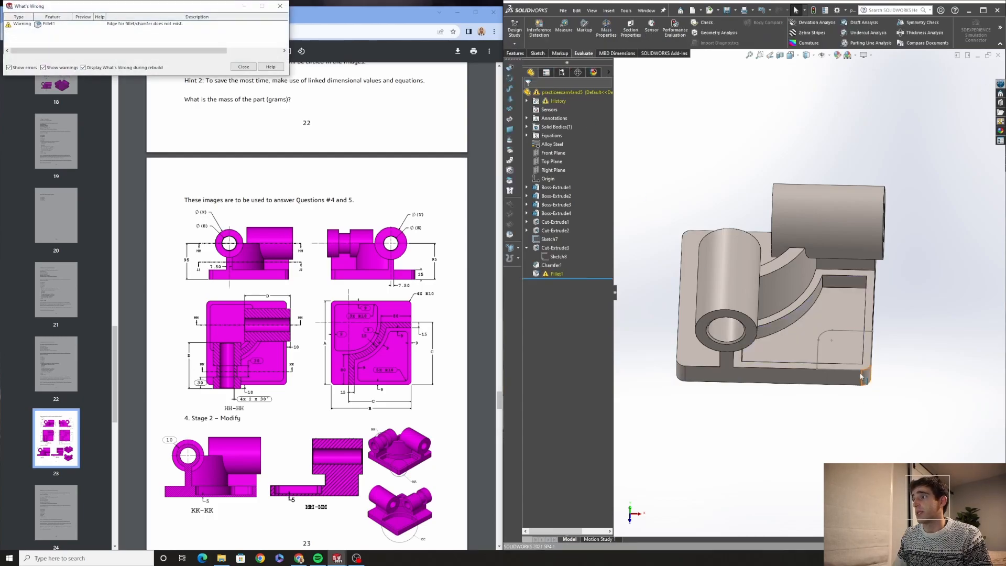
{"action": "left_click", "coordinate": [243, 67]}
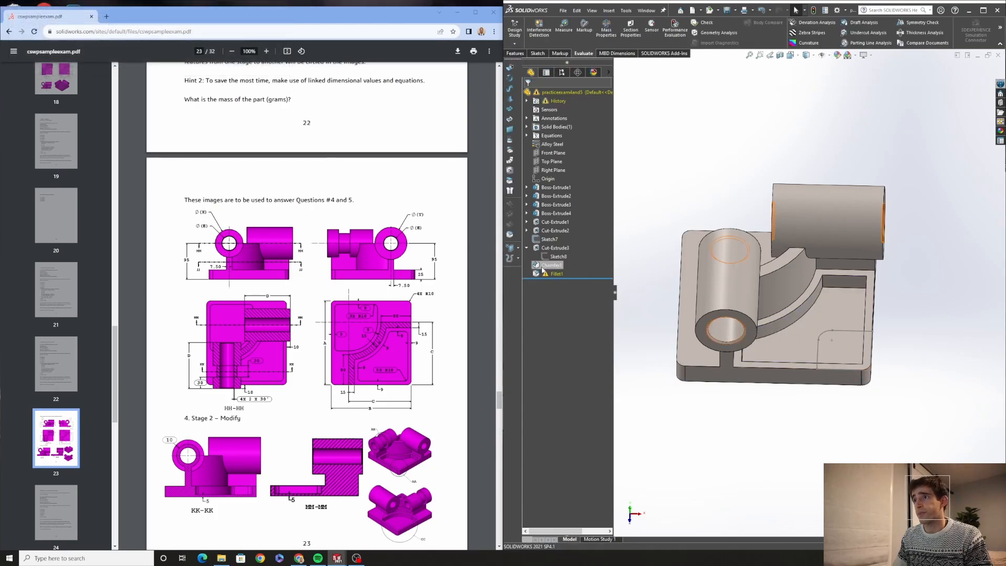
Roll the feature tree back above Chamfer1 and start a new sketch on the back plate's face
{"action": "left_click_drag", "start_coordinate": [580, 276], "coordinate": [581, 260]}
{"action": "middle_click_drag", "start_coordinate": [760, 272], "coordinate": [822, 343]}
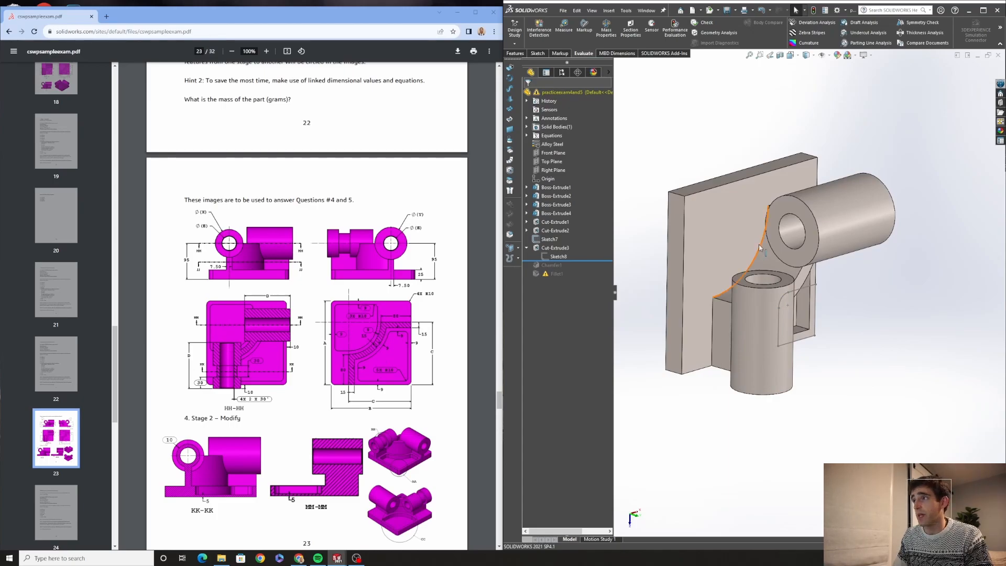
{"action": "middle_click_drag", "start_coordinate": [750, 272], "coordinate": [704, 230]}
{"action": "left_click", "coordinate": [697, 224]}
{"action": "left_click", "coordinate": [727, 204]}
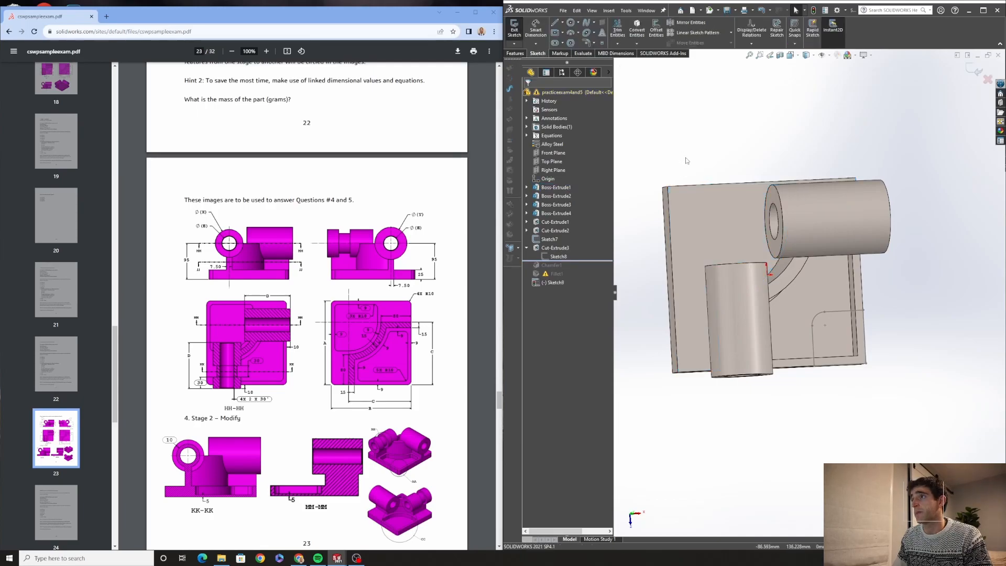
Use Offset Entities to bring the curved edge where the cylinders meet into the sketch
{"action": "left_click", "coordinate": [655, 40]}
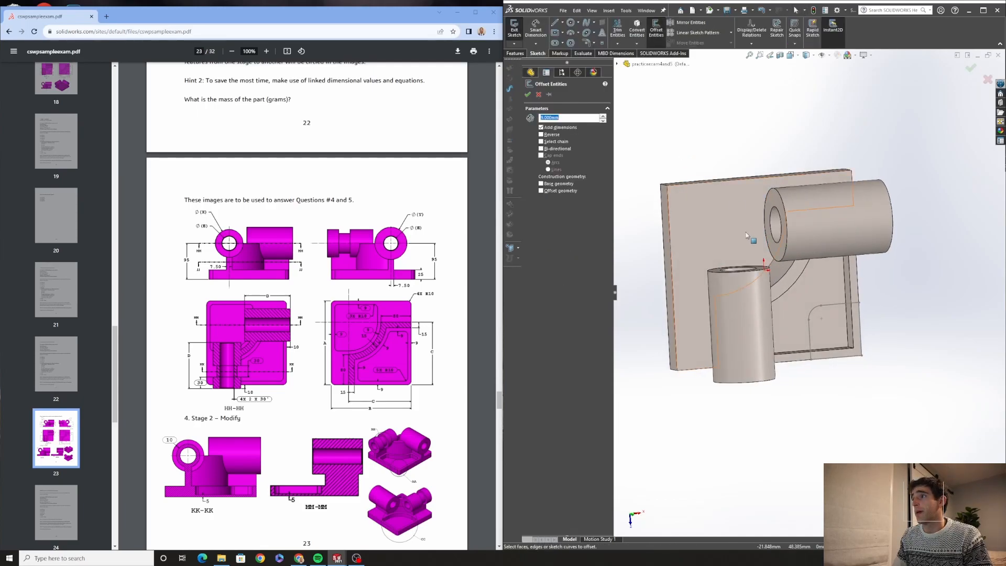
{"action": "middle_click_drag", "start_coordinate": [744, 229], "coordinate": [762, 251]}
{"action": "left_click", "coordinate": [762, 251]}
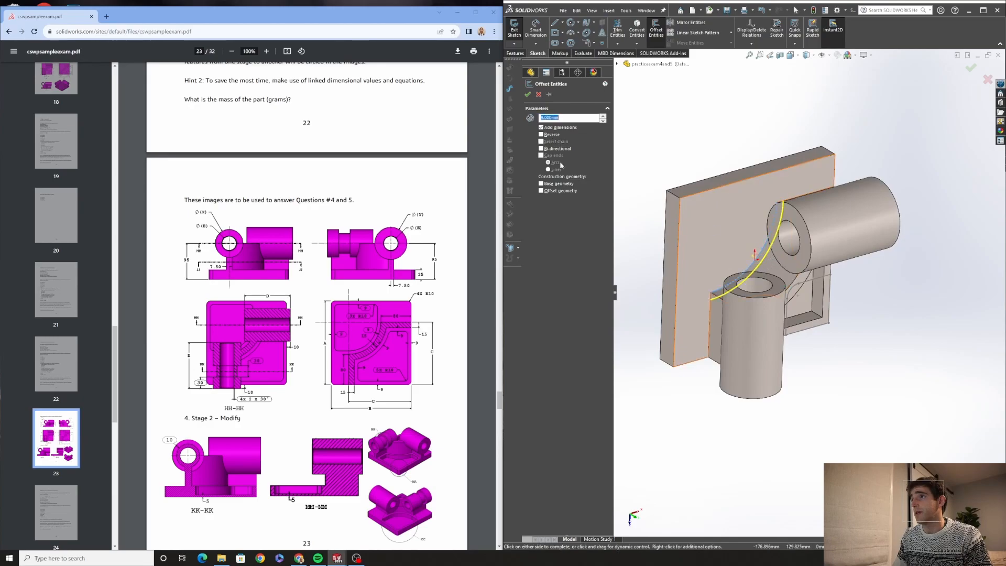
{"action": "left_click", "coordinate": [528, 95]}
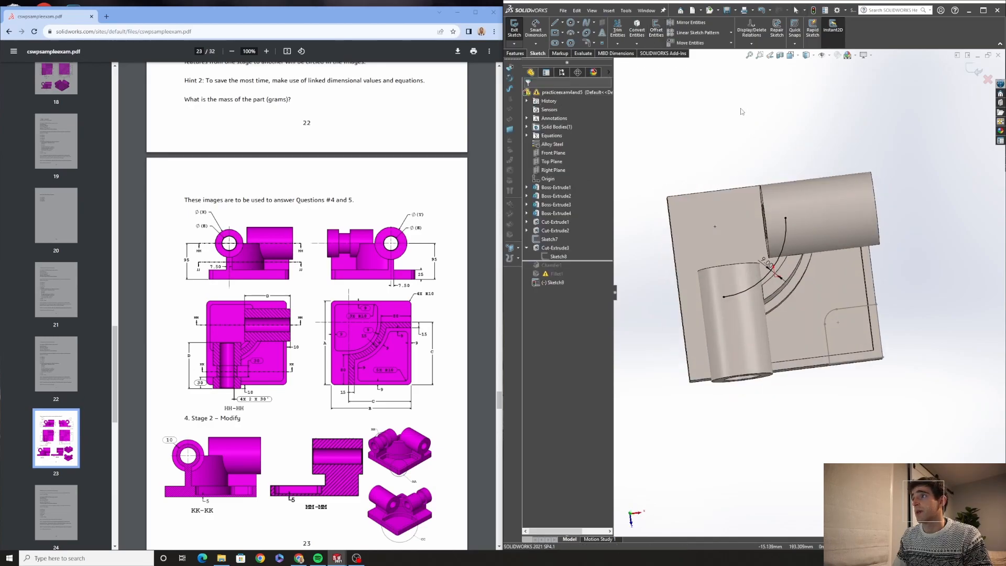
Offset the back plate's outer edges 9 mm inward in the sketch
{"action": "left_click", "coordinate": [656, 29]}
{"action": "left_click", "coordinate": [719, 195]}
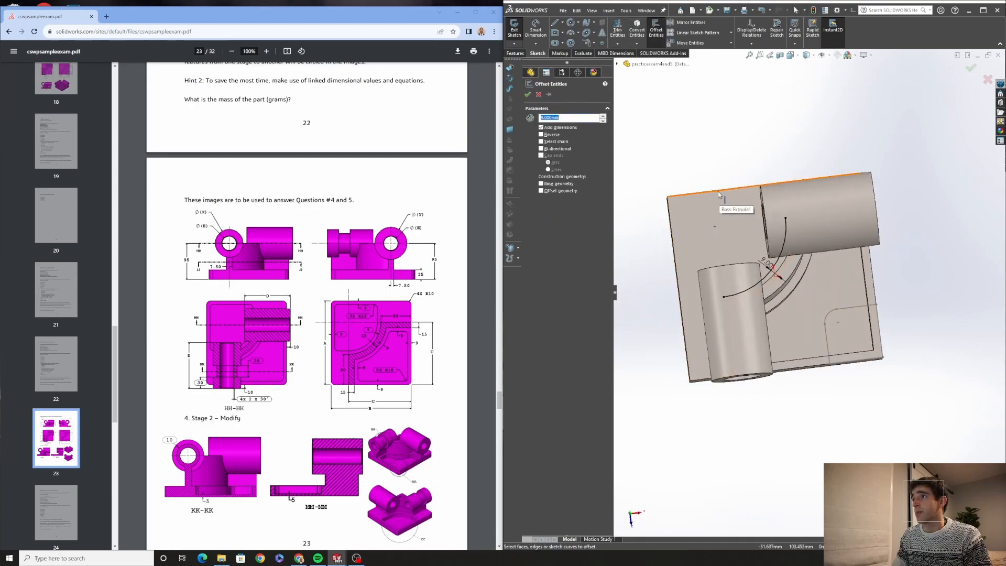
{"action": "left_click", "coordinate": [670, 215]}
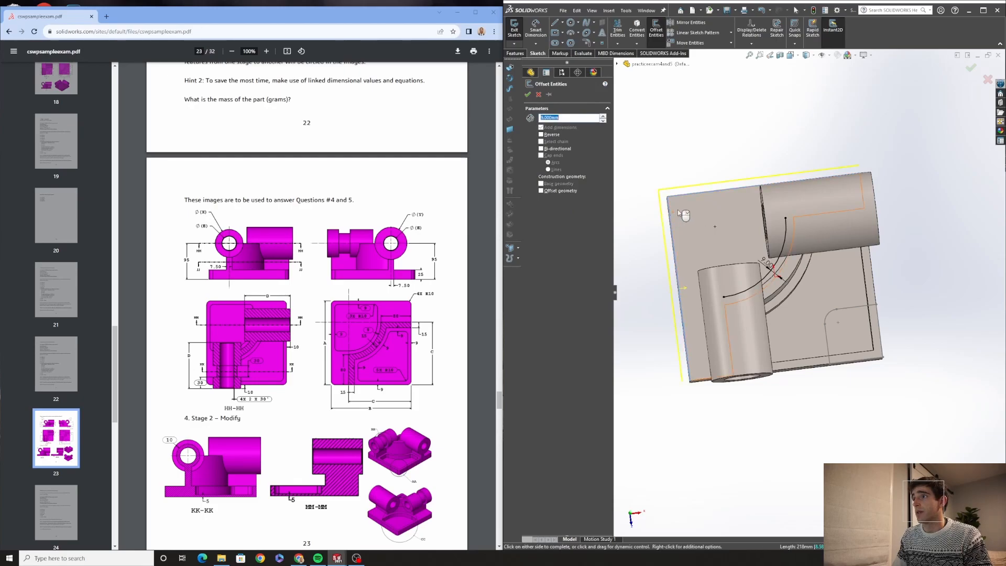
{"action": "left_click", "coordinate": [541, 134]}
{"action": "mouse_move", "coordinate": [708, 146]}
{"action": "middle_mouse_down"}
{"action": "mouse_move", "coordinate": [721, 174]}
{"action": "mouse_move", "coordinate": [716, 155]}
{"action": "middle_mouse_up"}
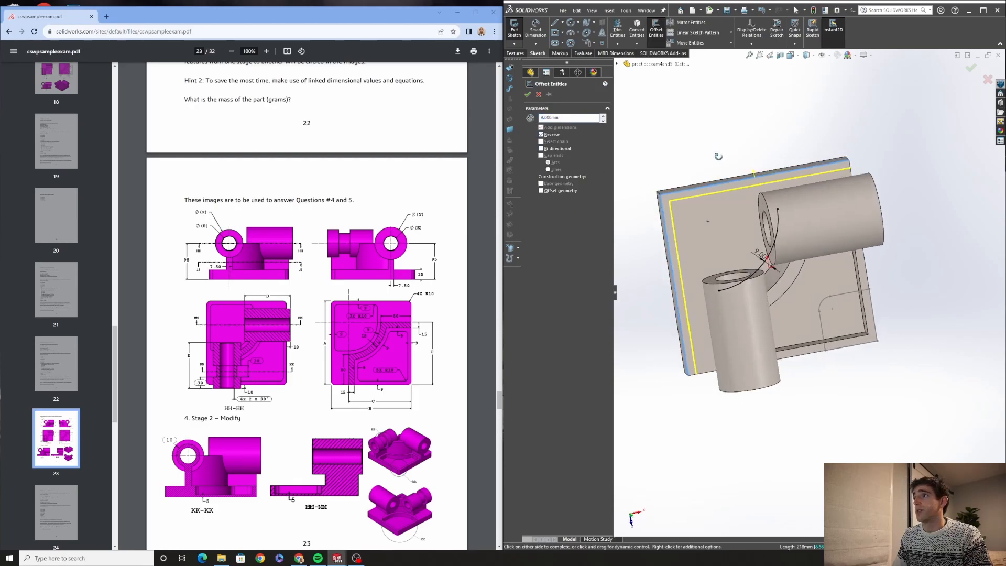
{"action": "left_click", "coordinate": [527, 94]}
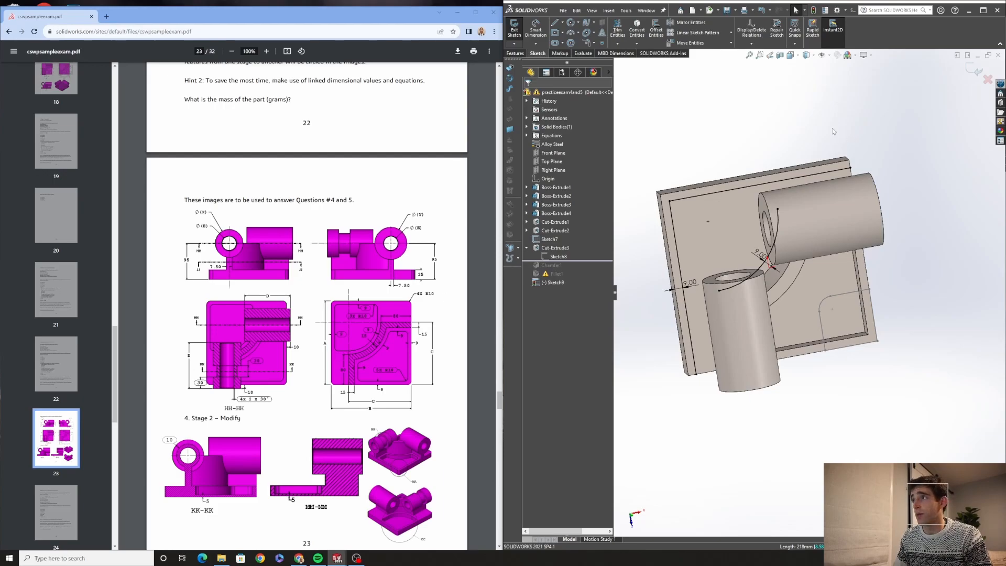
Draw a short vertical line from the offset outline's top edge down to the curved cylinder edge
{"action": "middle_click_drag", "start_coordinate": [832, 128], "coordinate": [834, 145]}
{"action": "key", "text": "l"}
{"action": "scroll", "coordinate": [771, 172], "scroll_direction": "down", "scroll_amount": 2}
{"action": "left_click", "coordinate": [775, 183]}
{"action": "left_click", "coordinate": [781, 212]}
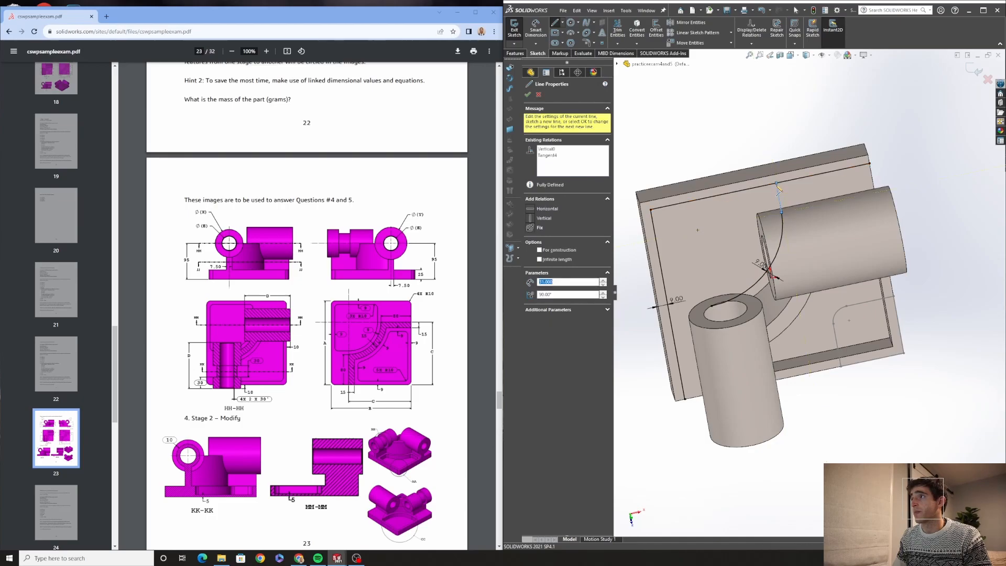
{"action": "key", "text": "Escape"}
{"action": "key", "text": "l"}
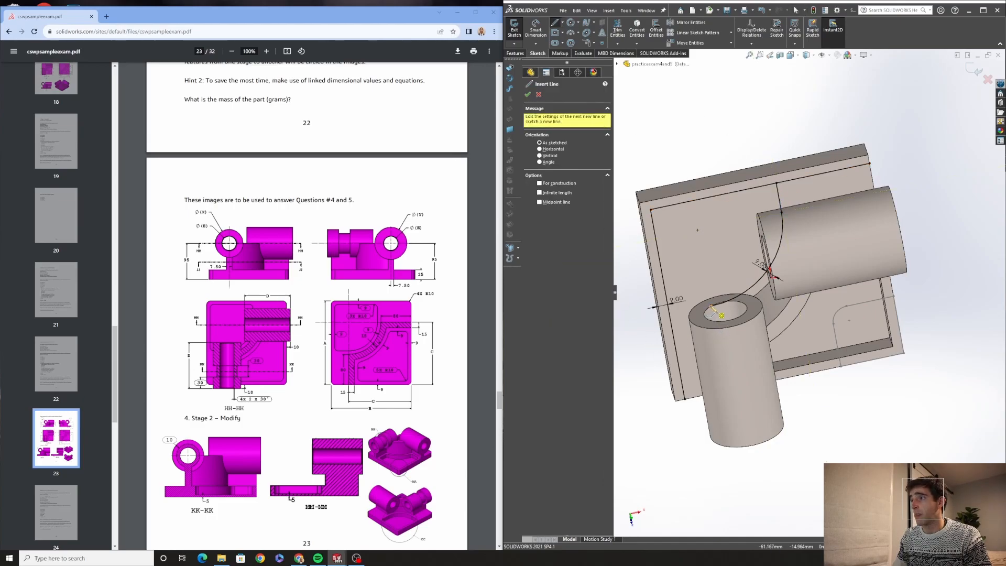
{"action": "key", "text": "Escape"}
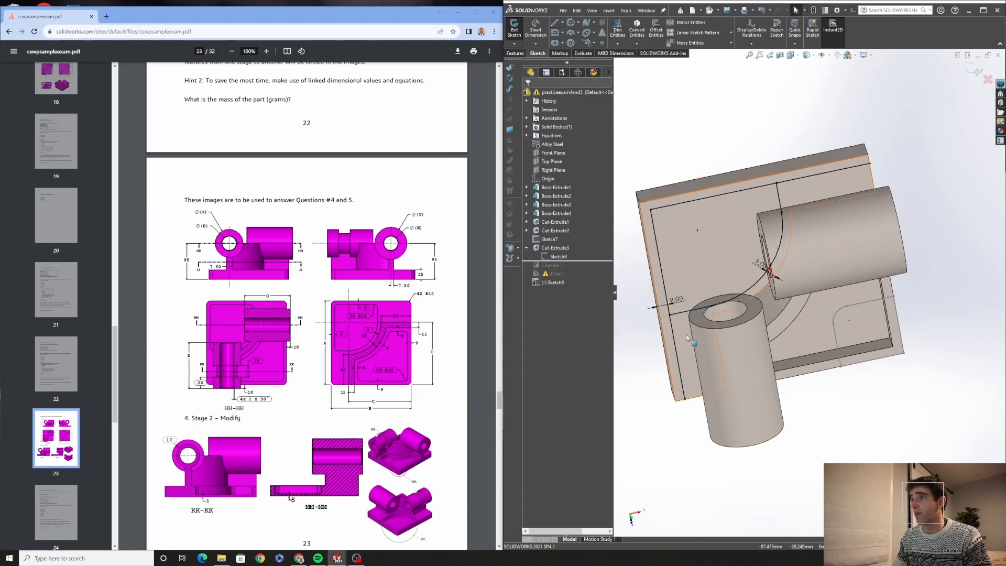
Trim away the excess segment of the offset outline to close the pocket profile
{"action": "left_click", "coordinate": [618, 36]}
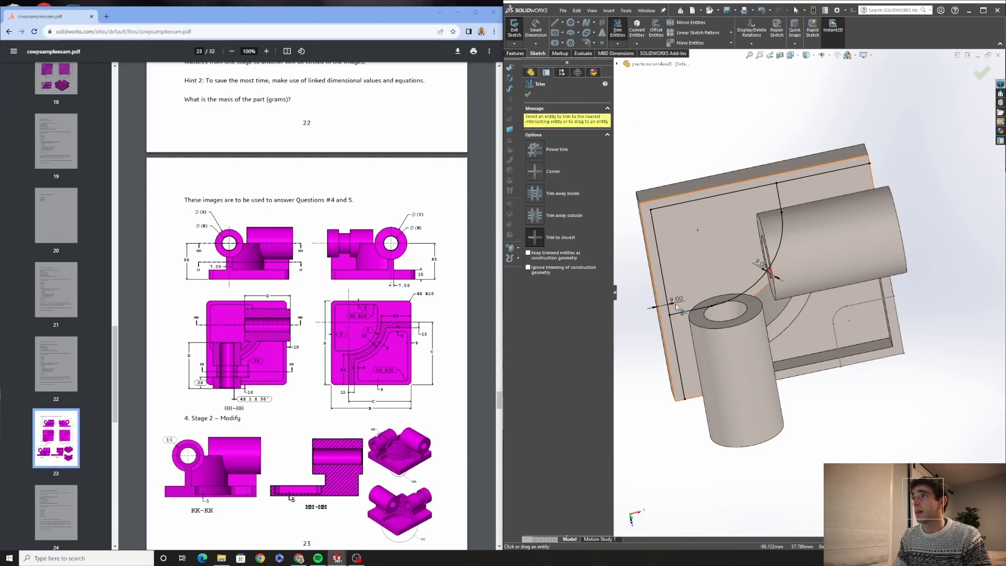
{"action": "left_click", "coordinate": [811, 175]}
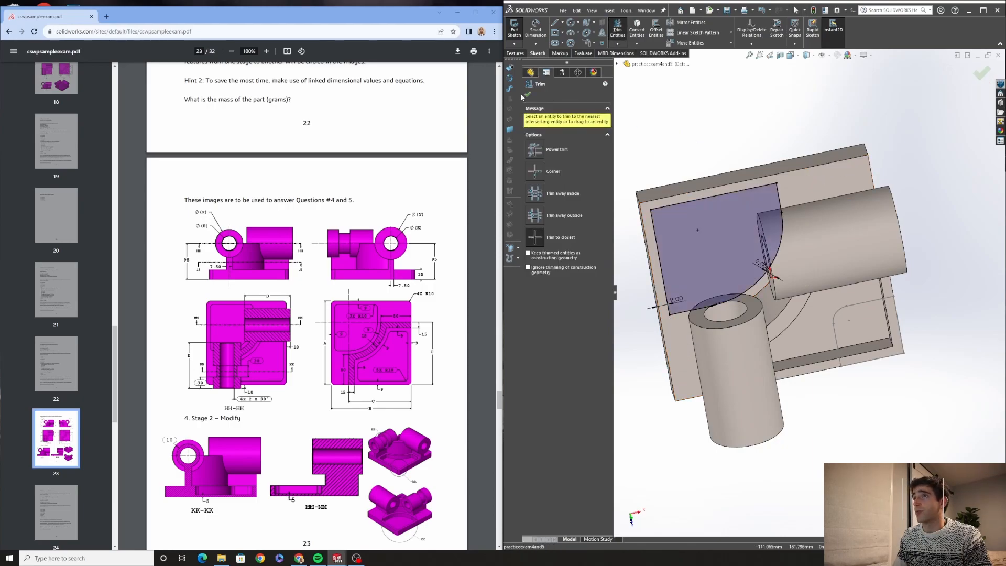
{"action": "left_click", "coordinate": [528, 95]}
{"action": "middle_click_drag", "start_coordinate": [699, 138], "coordinate": [691, 110]}
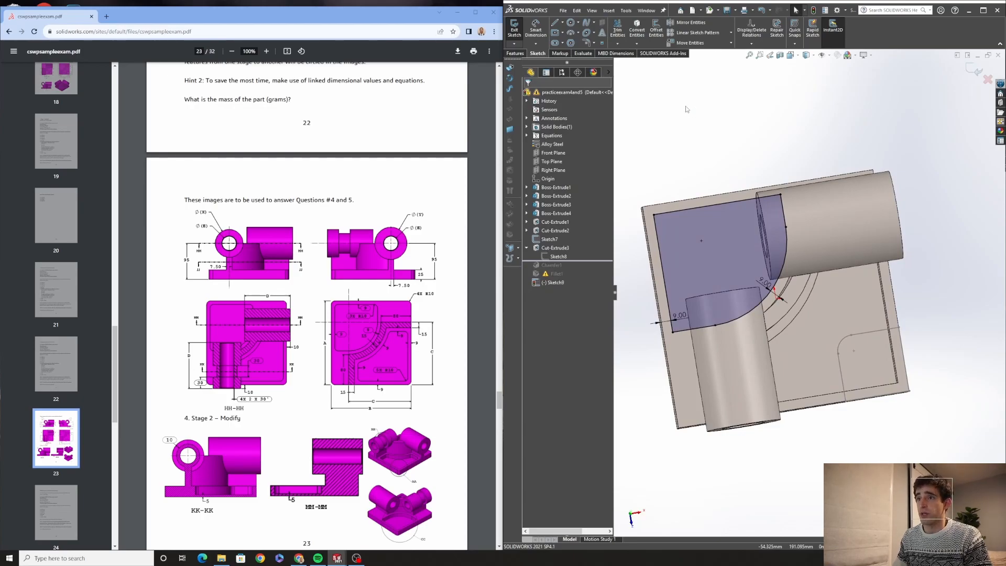
Round three corners of the pocket profile with 10 mm sketch fillets
{"action": "left_click", "coordinate": [585, 43]}
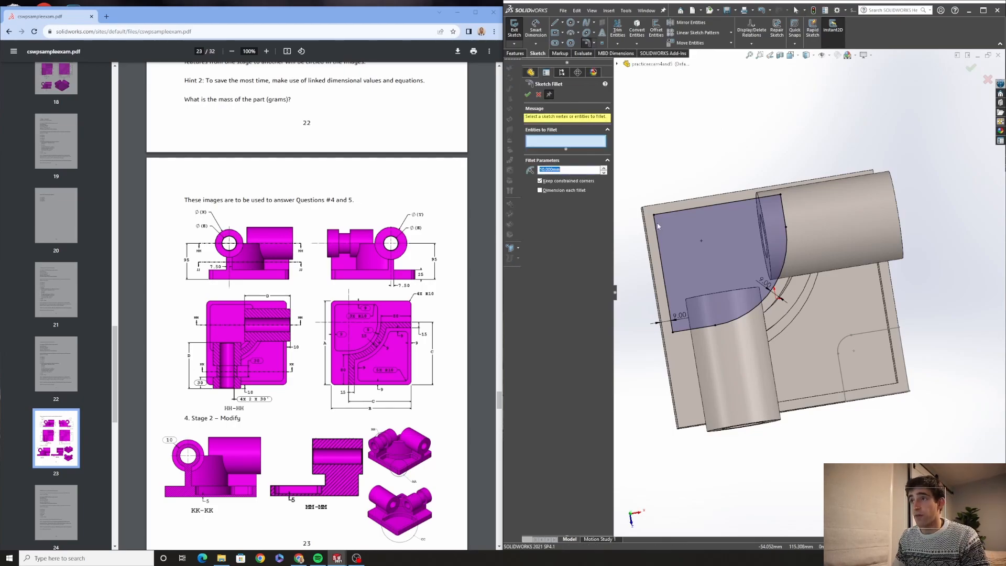
{"action": "middle_click_drag", "start_coordinate": [751, 152], "coordinate": [749, 167]}
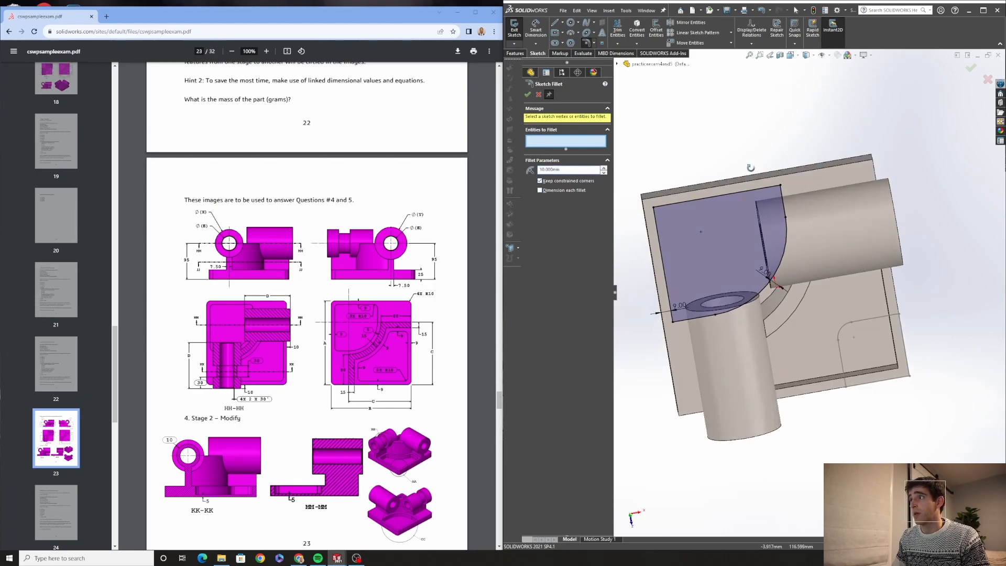
{"action": "left_click", "coordinate": [782, 188]}
{"action": "left_click", "coordinate": [655, 208]}
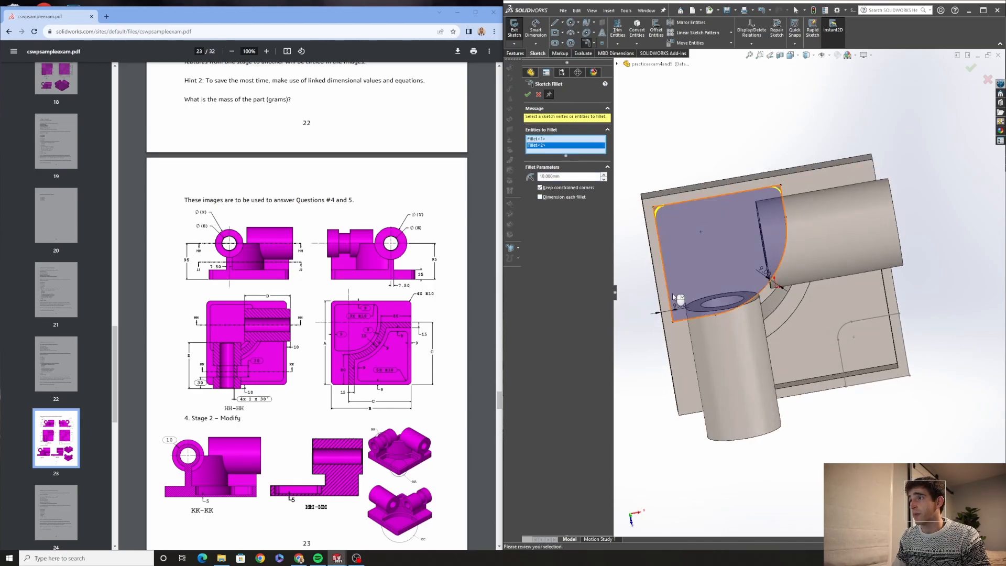
{"action": "left_click", "coordinate": [678, 322]}
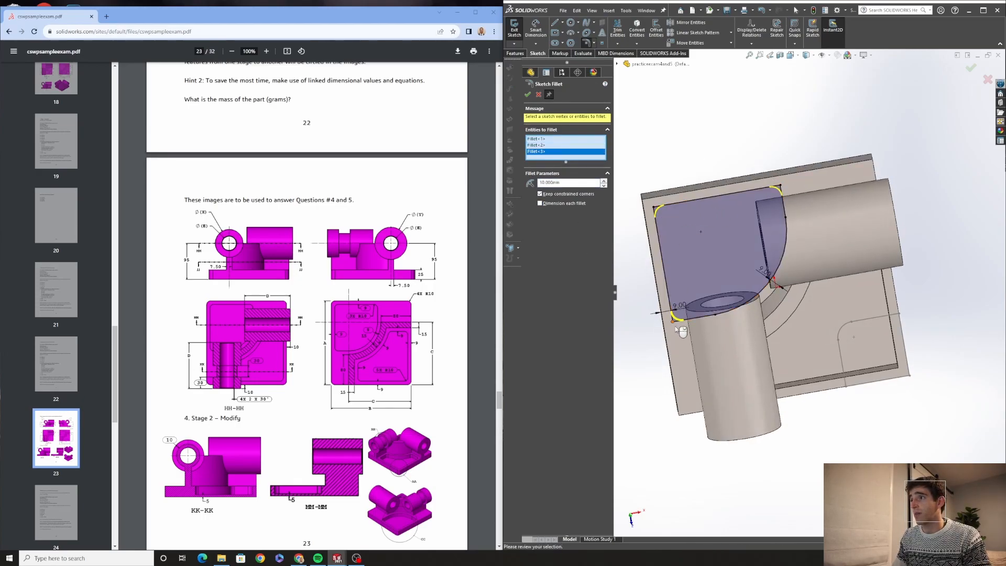
{"action": "key", "text": "Return"}
{"action": "mouse_move", "coordinate": [762, 118]}
{"action": "middle_mouse_down"}
{"action": "mouse_move", "coordinate": [731, 128]}
{"action": "mouse_move", "coordinate": [737, 137]}
{"action": "middle_mouse_up"}
{"action": "left_click", "coordinate": [528, 95]}
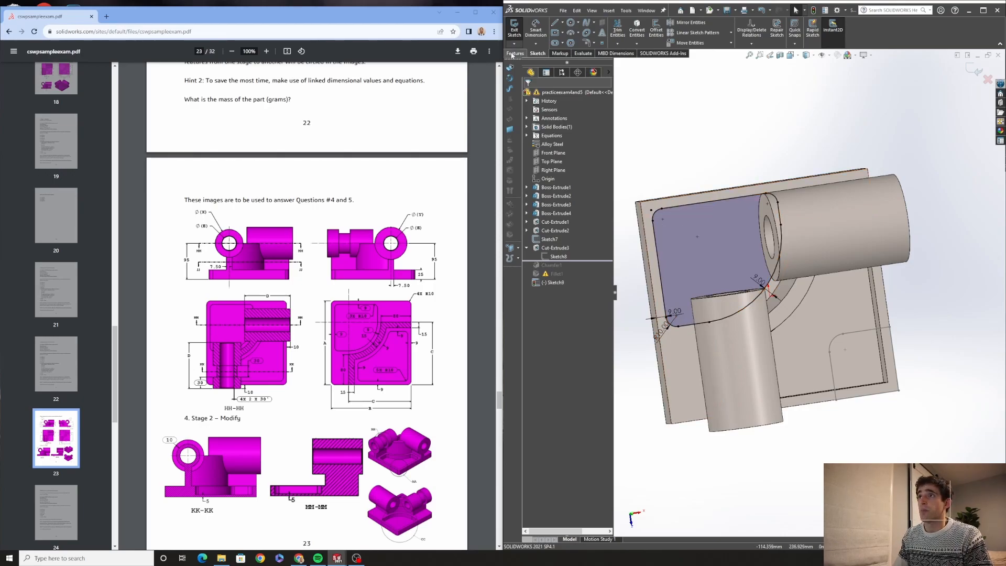
Cut-extrude the profile with Offset From Surface, picking the back plate's face and a 5 mm offset
{"action": "left_click", "coordinate": [514, 52]}
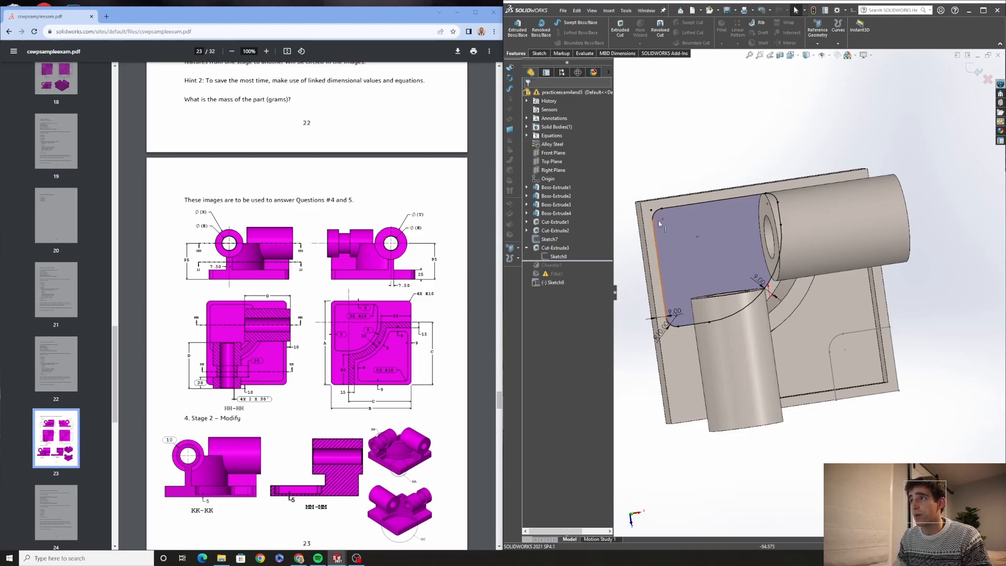
{"action": "left_click", "coordinate": [619, 30]}
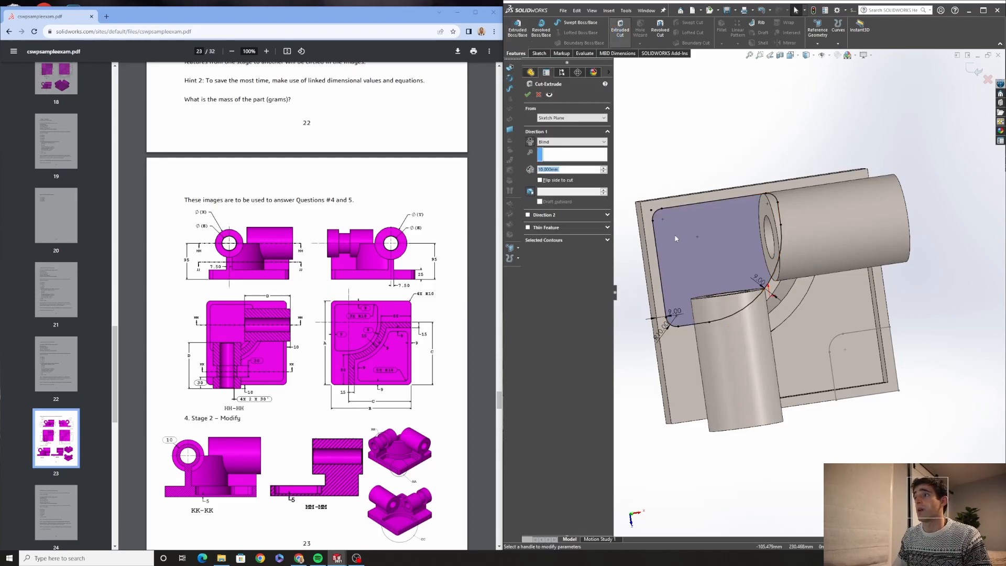
{"action": "left_click", "coordinate": [566, 142]}
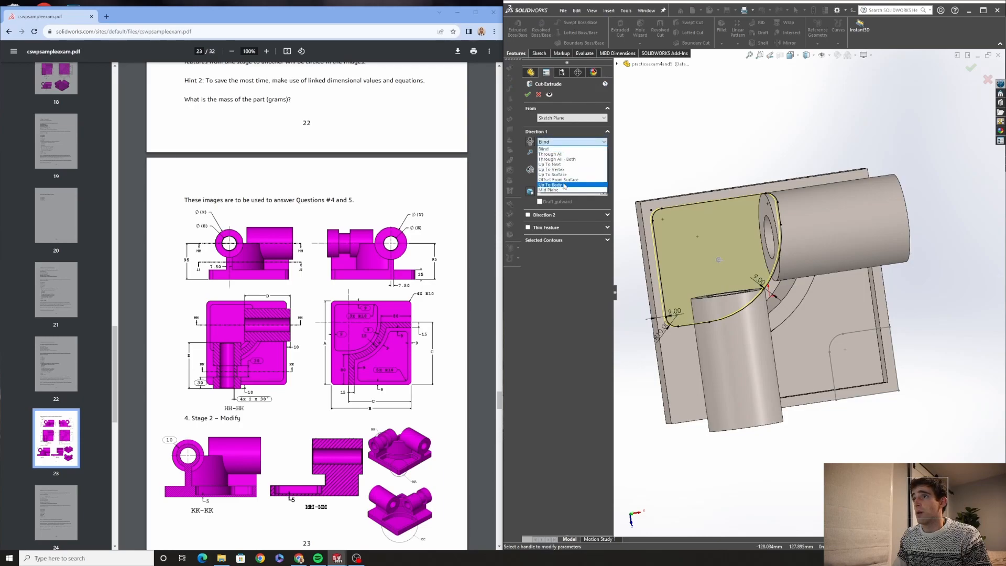
{"action": "left_click", "coordinate": [568, 179]}
{"action": "middle_click_drag", "start_coordinate": [702, 165], "coordinate": [802, 170]}
{"action": "middle_click_drag", "start_coordinate": [697, 267], "coordinate": [633, 240]}
{"action": "left_click", "coordinate": [709, 243]}
{"action": "left_click", "coordinate": [558, 183]}
{"action": "type", "text": "5"}
{"action": "key", "text": "Return"}
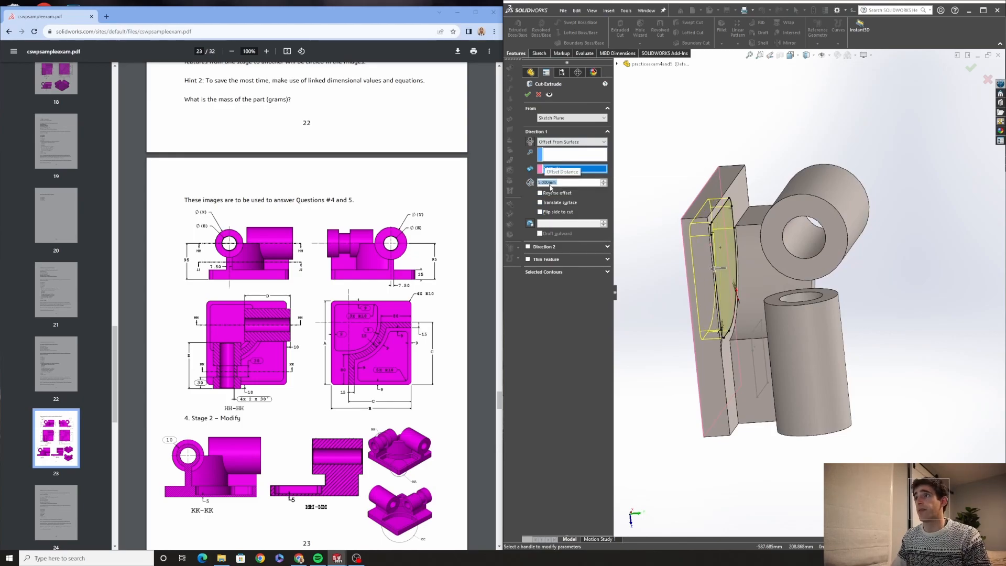
{"action": "middle_click_drag", "start_coordinate": [736, 260], "coordinate": [624, 247]}
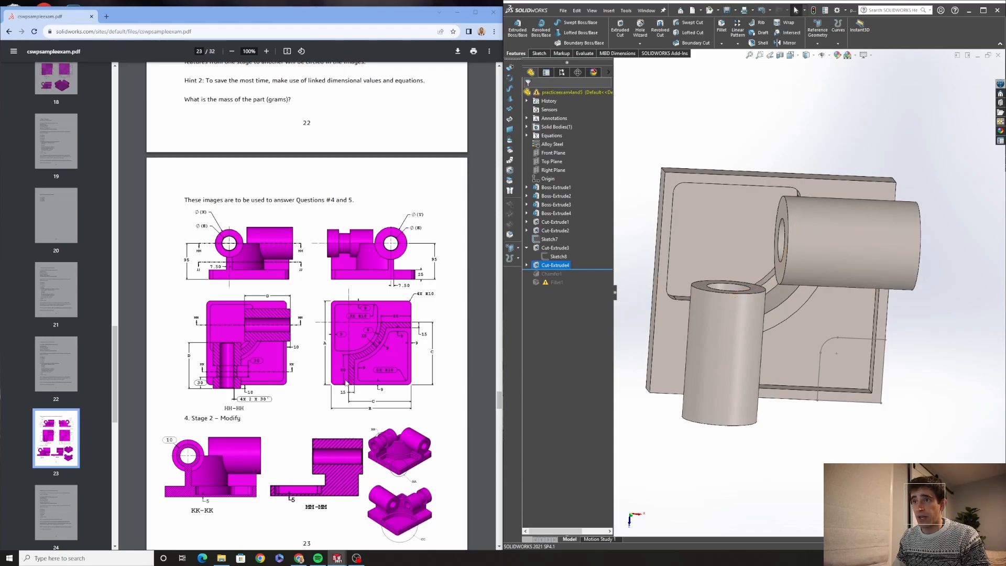
Start a sketch on the front cylinder's end face and draw a circle concentric with its outer edge
{"action": "middle_click_drag", "start_coordinate": [840, 445], "coordinate": [740, 328]}
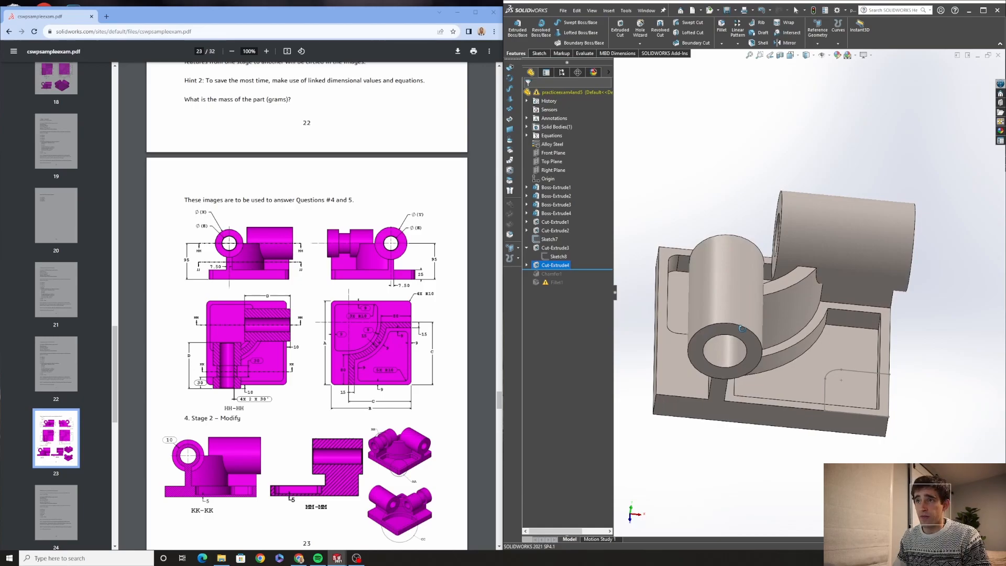
{"action": "scroll", "coordinate": [713, 333], "scroll_direction": "down", "scroll_amount": 1}
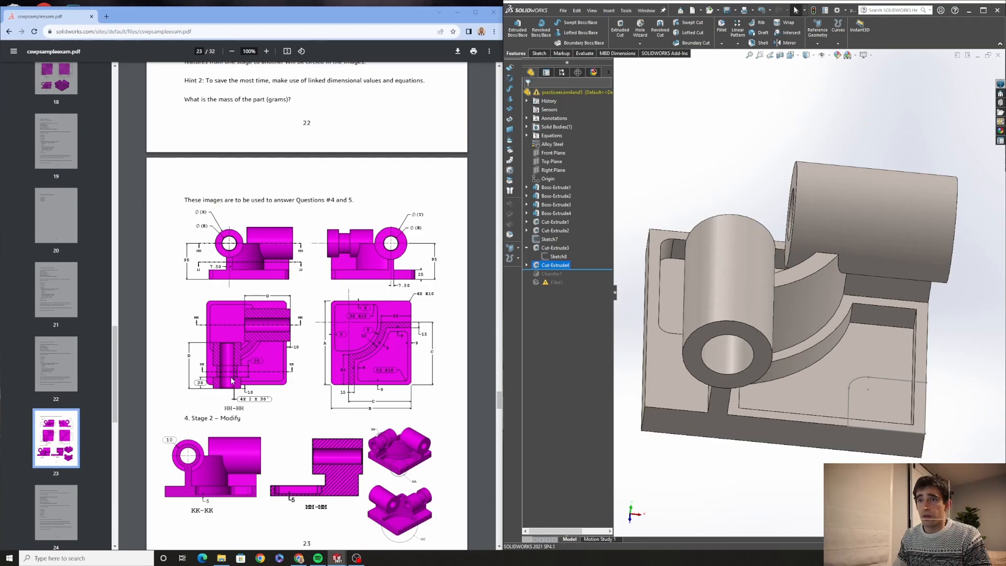
{"action": "left_click", "coordinate": [705, 332]}
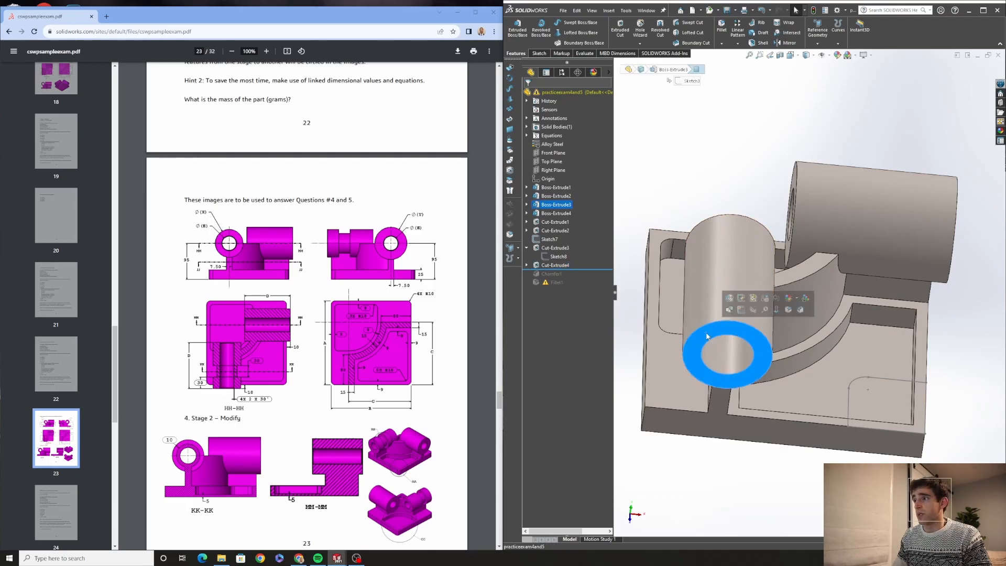
{"action": "left_click", "coordinate": [746, 311]}
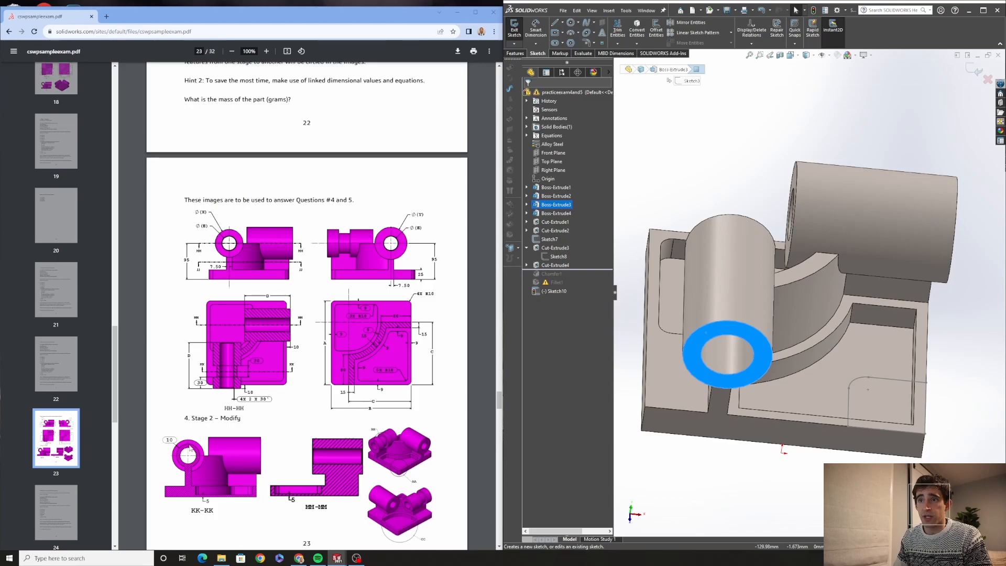
{"action": "middle_click_drag", "start_coordinate": [635, 422], "coordinate": [636, 394]}
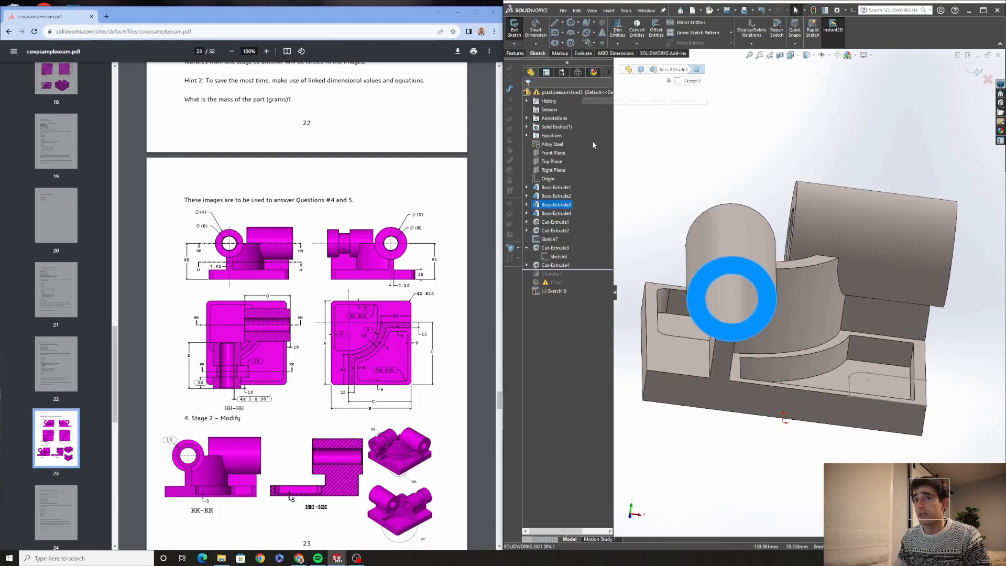
{"action": "left_click", "coordinate": [570, 22]}
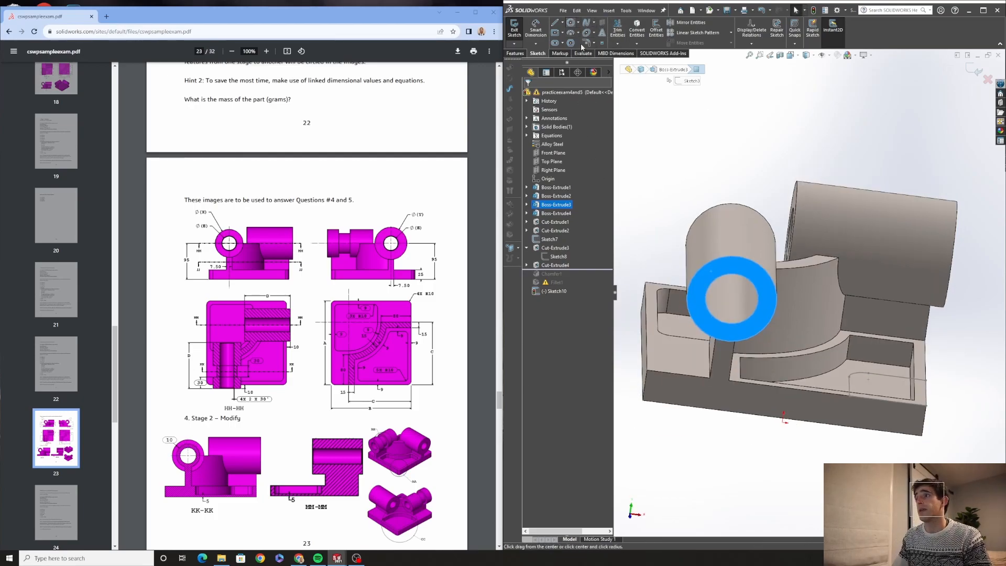
{"action": "left_click", "coordinate": [730, 303]}
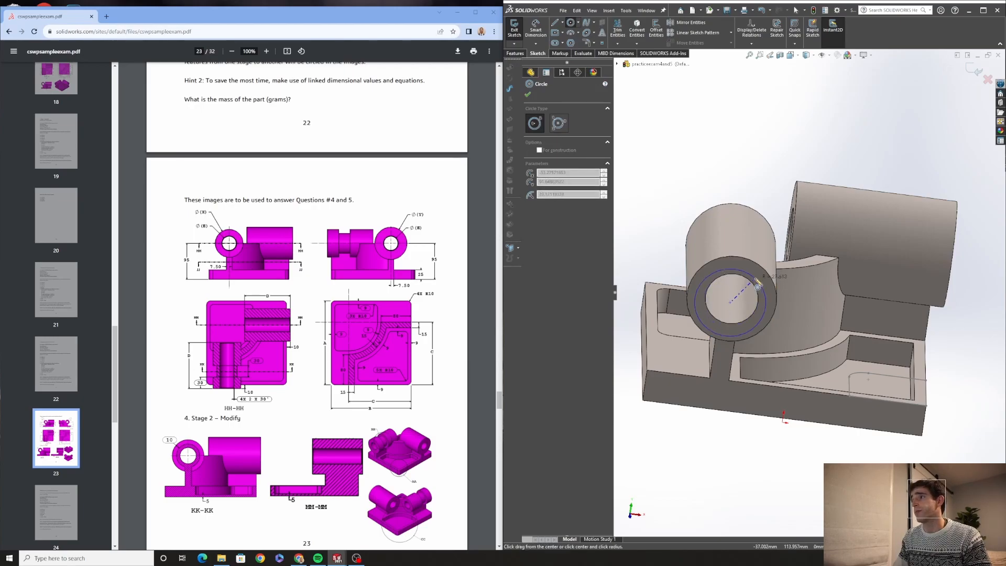
{"action": "left_click", "coordinate": [762, 270]}
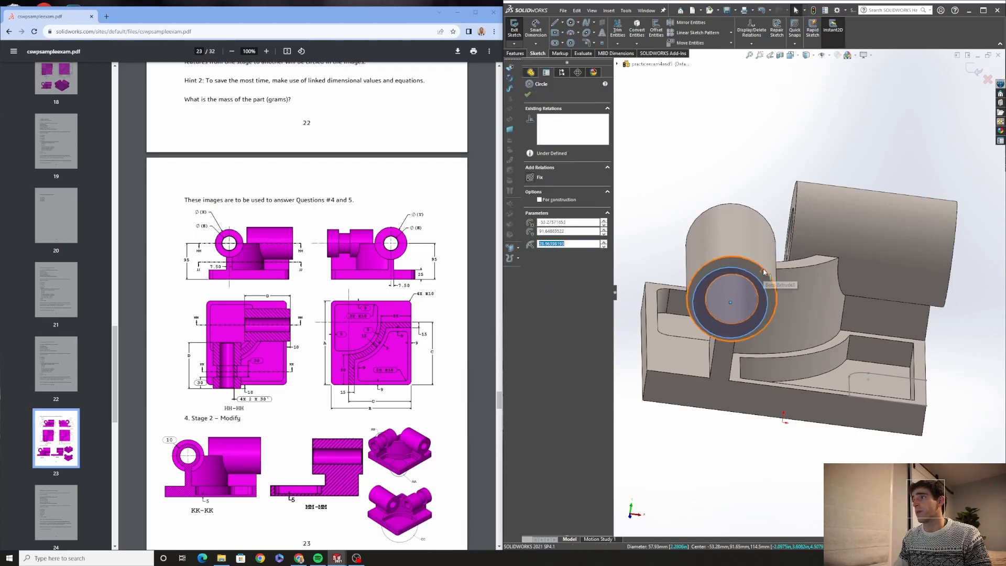
{"action": "left_click", "coordinate": [769, 283], "text": "ctrl"}
{"action": "left_click", "coordinate": [533, 241]}
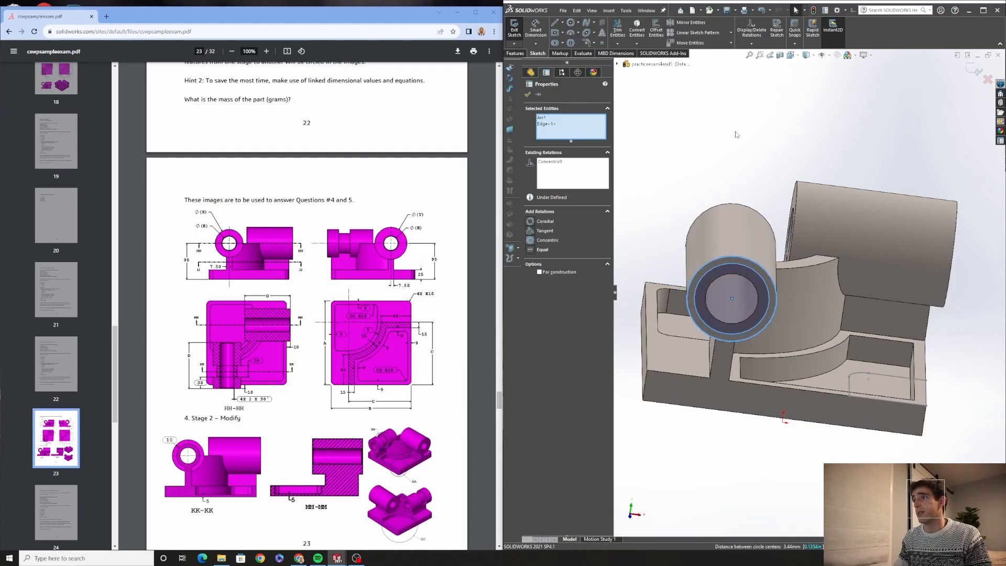
{"action": "key", "text": "Escape"}
Dimension the distance between the new circle and the cylinder's outer edge as 10 mm
{"action": "key", "text": "d"}
{"action": "left_click", "coordinate": [757, 277]}
{"action": "left_click", "coordinate": [766, 268]}
{"action": "left_click", "coordinate": [738, 176]}
{"action": "type", "text": "10"}
{"action": "key", "text": "Return"}
{"action": "mouse_move", "coordinate": [776, 293]}
{"action": "middle_mouse_down"}
{"action": "mouse_move", "coordinate": [664, 197]}
{"action": "mouse_move", "coordinate": [675, 225]}
{"action": "middle_mouse_up"}
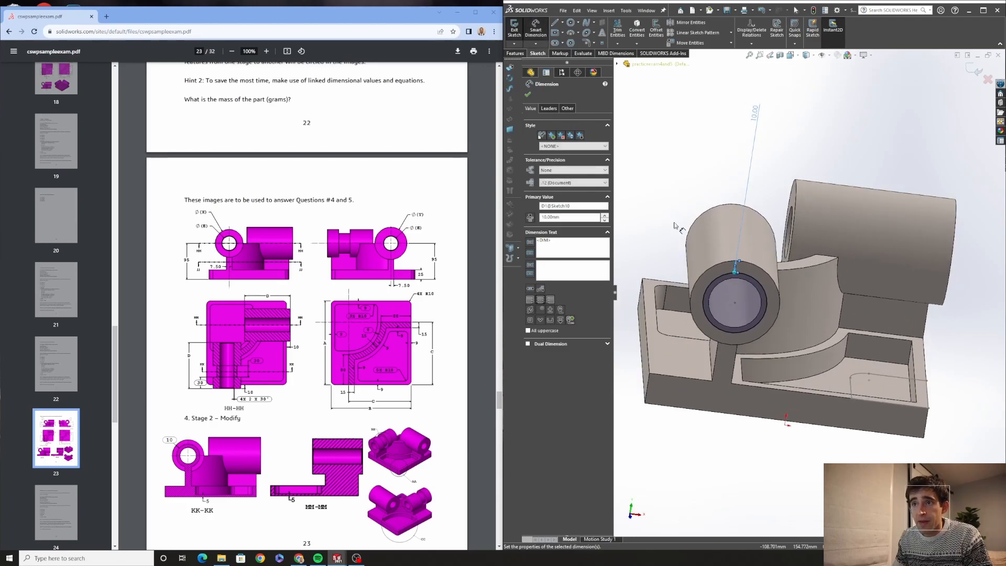
{"action": "middle_click_drag", "start_coordinate": [676, 226], "coordinate": [660, 172]}
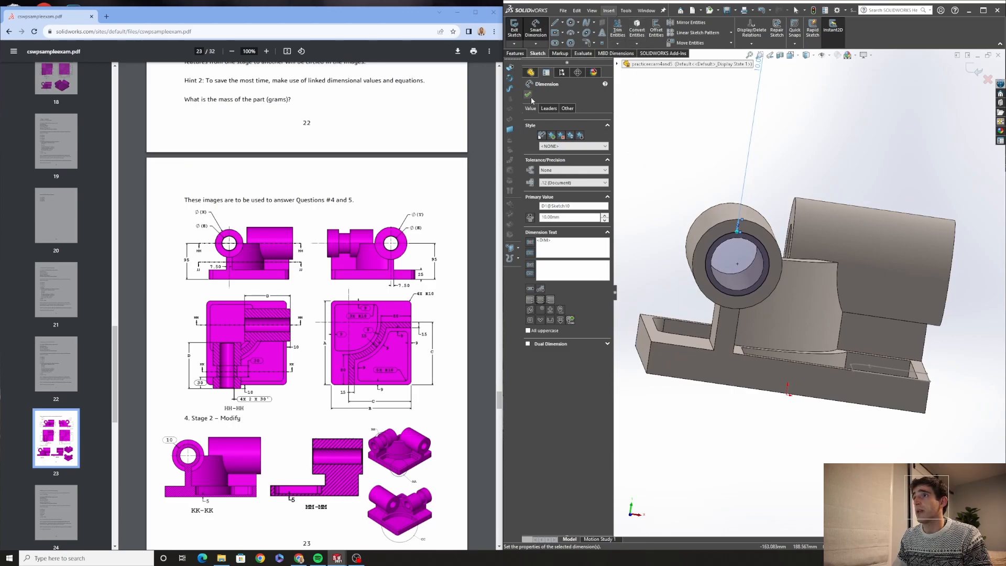
Convert the front cylinder's outer edge into the sketch
{"action": "left_click", "coordinate": [636, 28]}
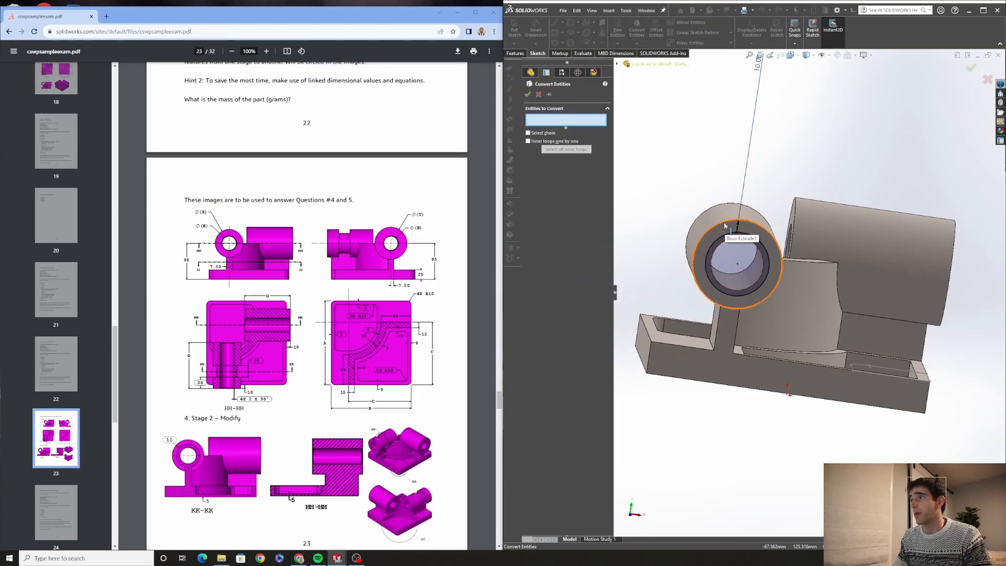
{"action": "left_click", "coordinate": [724, 221]}
{"action": "left_click", "coordinate": [536, 95]}
{"action": "middle_click_drag", "start_coordinate": [675, 168], "coordinate": [695, 180]}
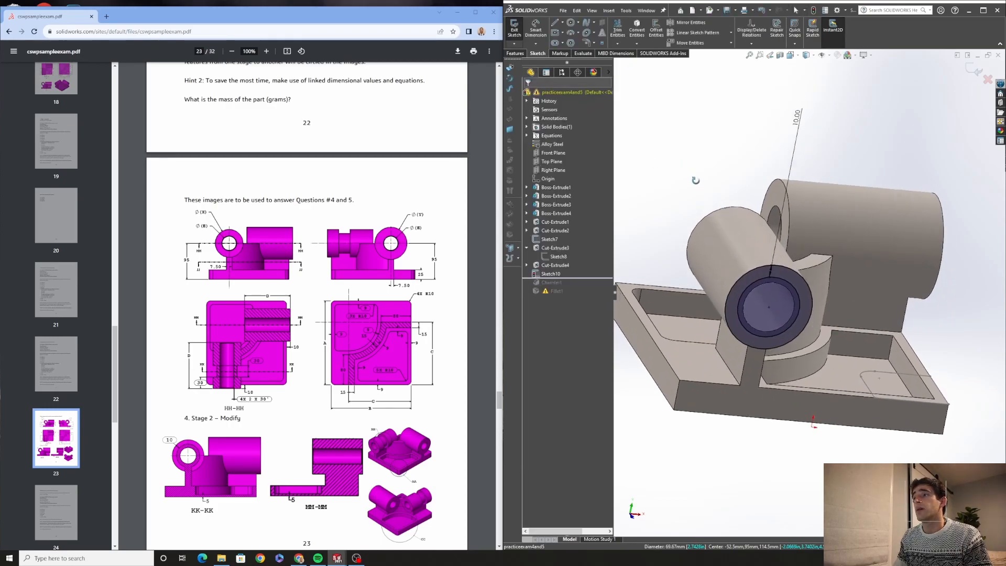
Start a cut extrude of the new sketch and set its start condition to Offset at 30 mm
{"action": "left_click", "coordinate": [515, 53]}
{"action": "left_click", "coordinate": [620, 28]}
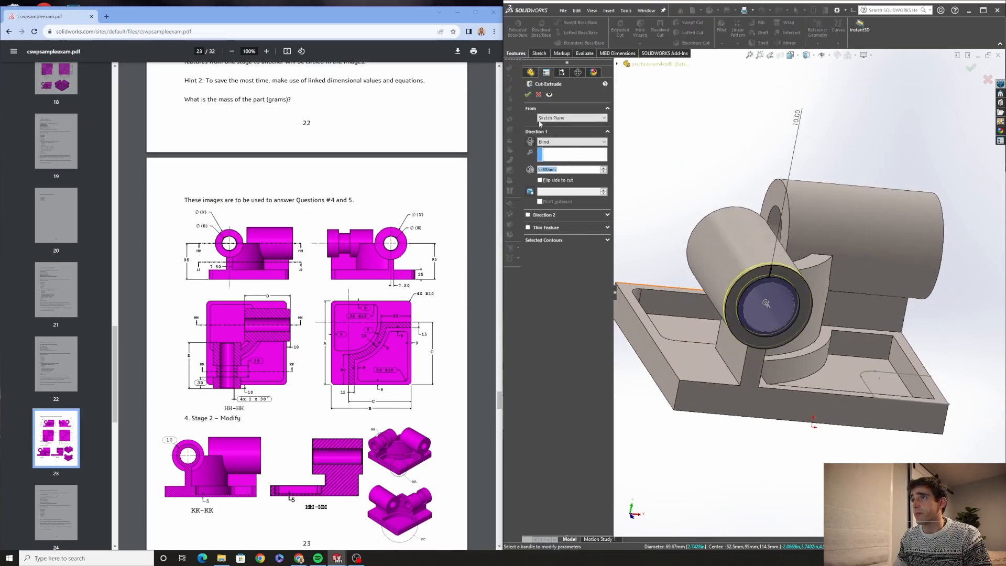
{"action": "left_click", "coordinate": [570, 118]}
{"action": "left_click", "coordinate": [567, 141]}
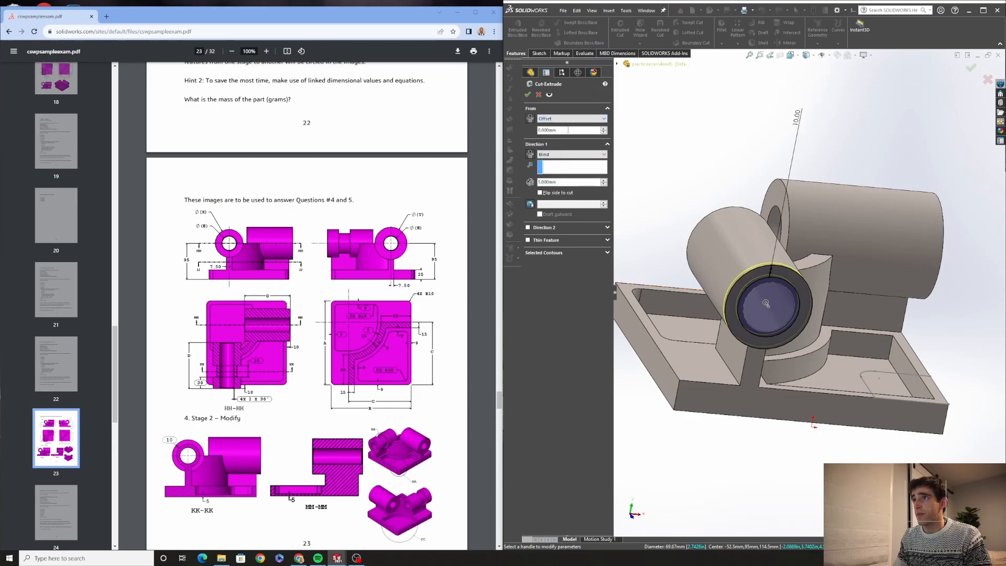
{"action": "double_click", "coordinate": [569, 130]}
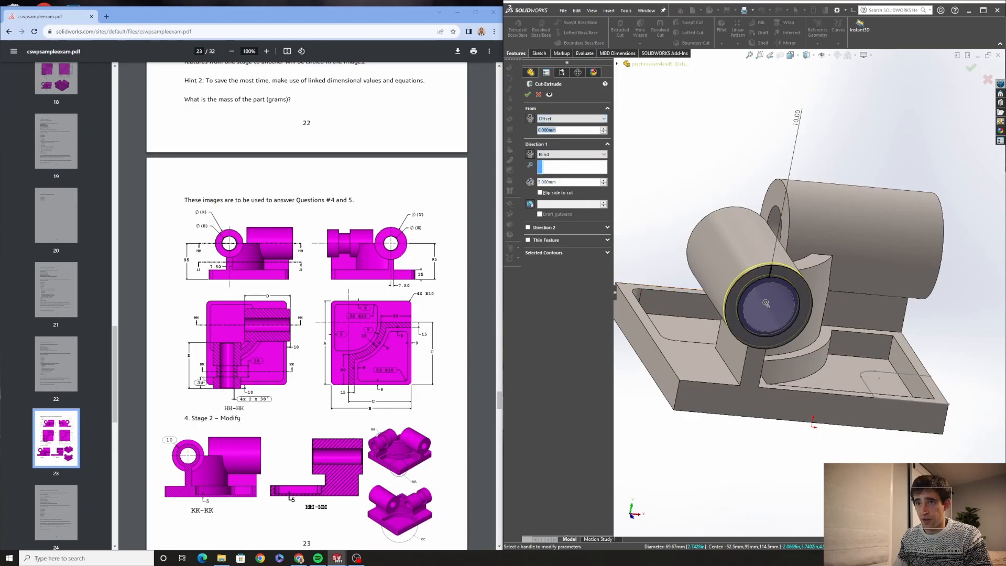
{"action": "type", "text": "30"}
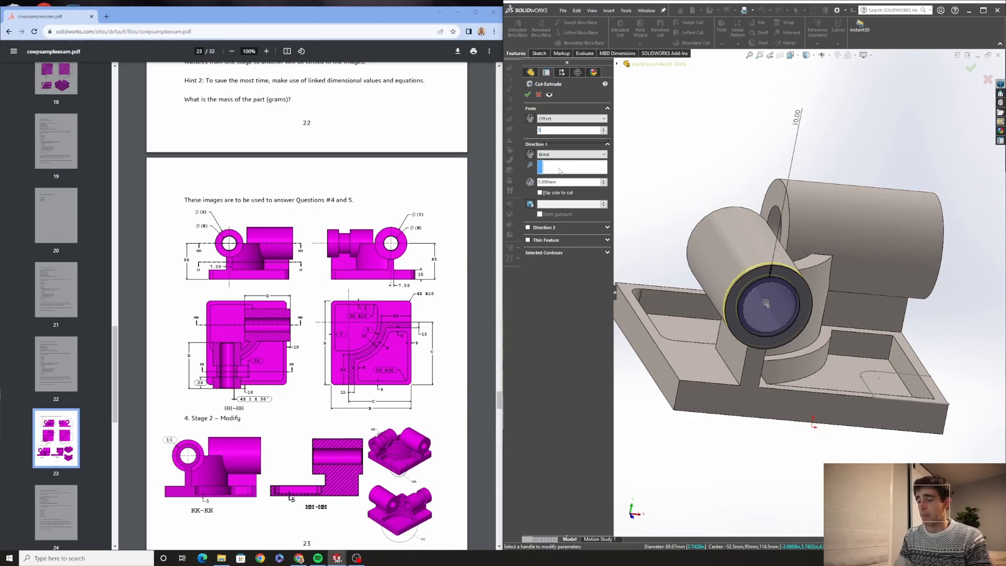
{"action": "key", "text": "Return"}
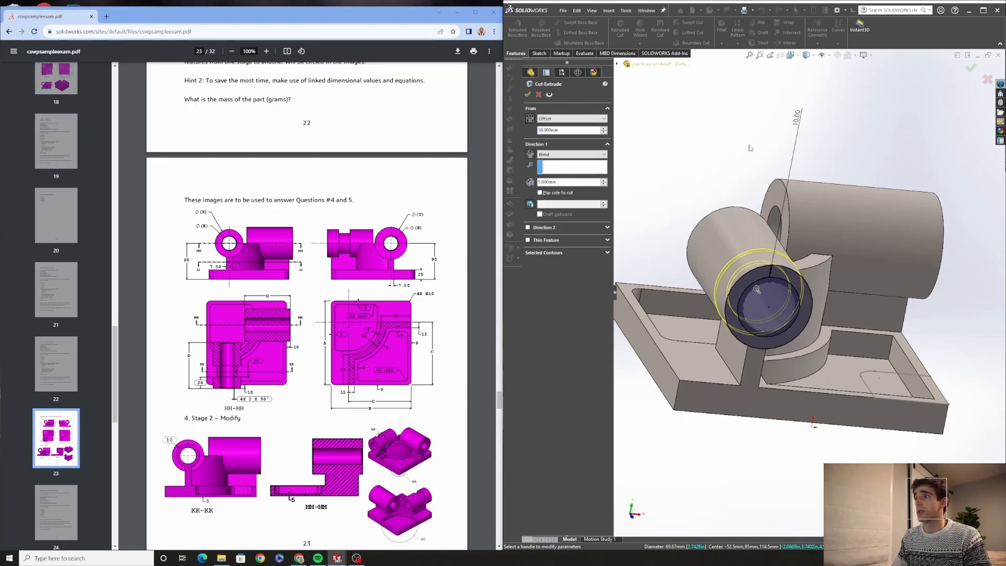
Set the cut's blind depth to 30 mm and accept the cut extrude
{"action": "middle_click_drag", "start_coordinate": [750, 148], "coordinate": [747, 171]}
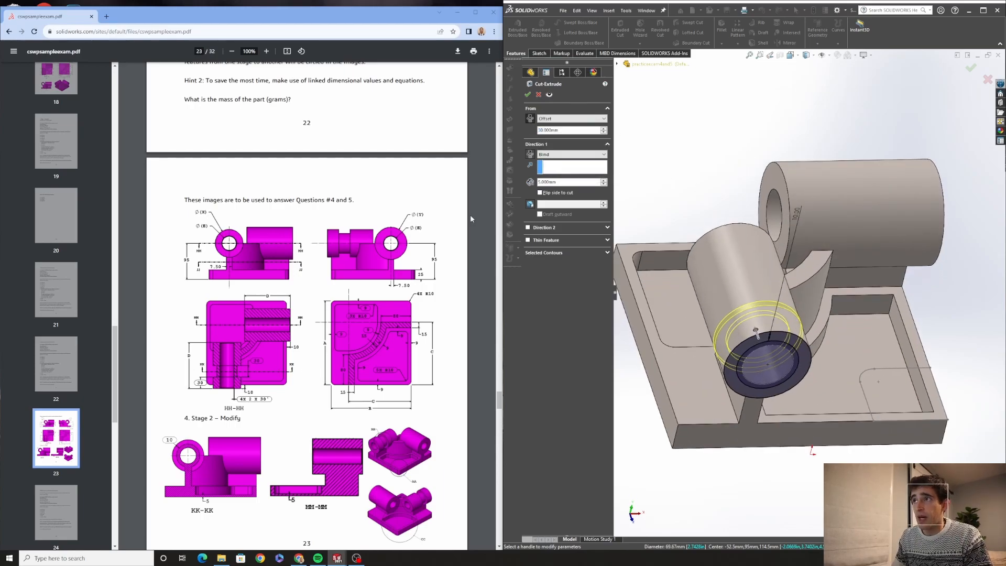
{"action": "double_click", "coordinate": [548, 183]}
{"action": "type", "text": "30"}
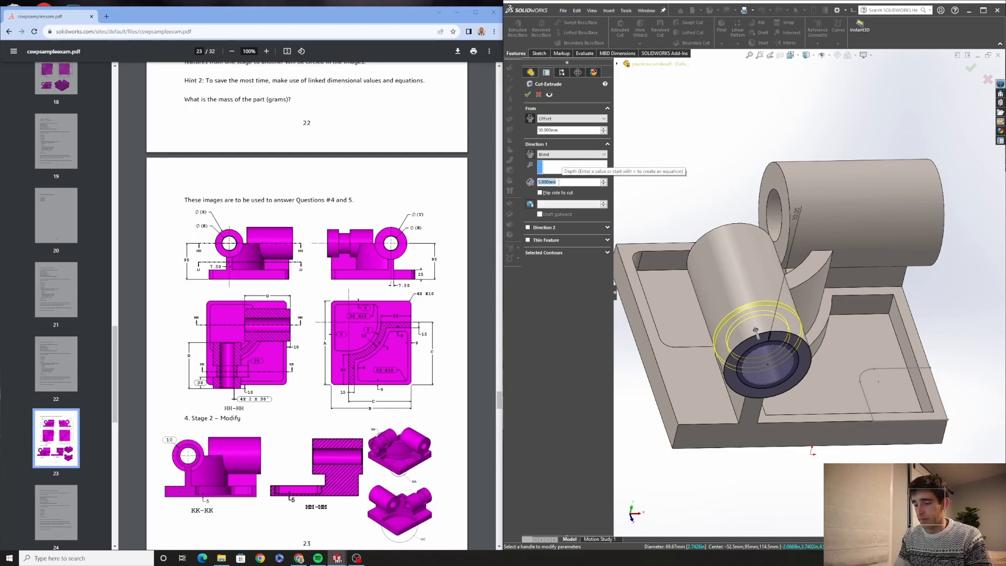
{"action": "key", "text": "Return"}
{"action": "left_click", "coordinate": [527, 96]}
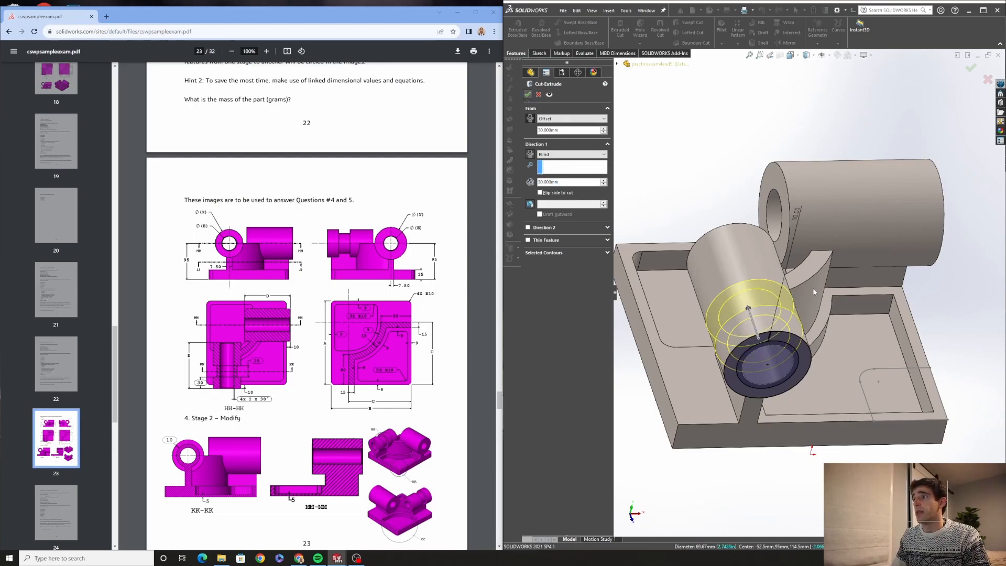
{"action": "middle_click_drag", "start_coordinate": [775, 315], "coordinate": [717, 313]}
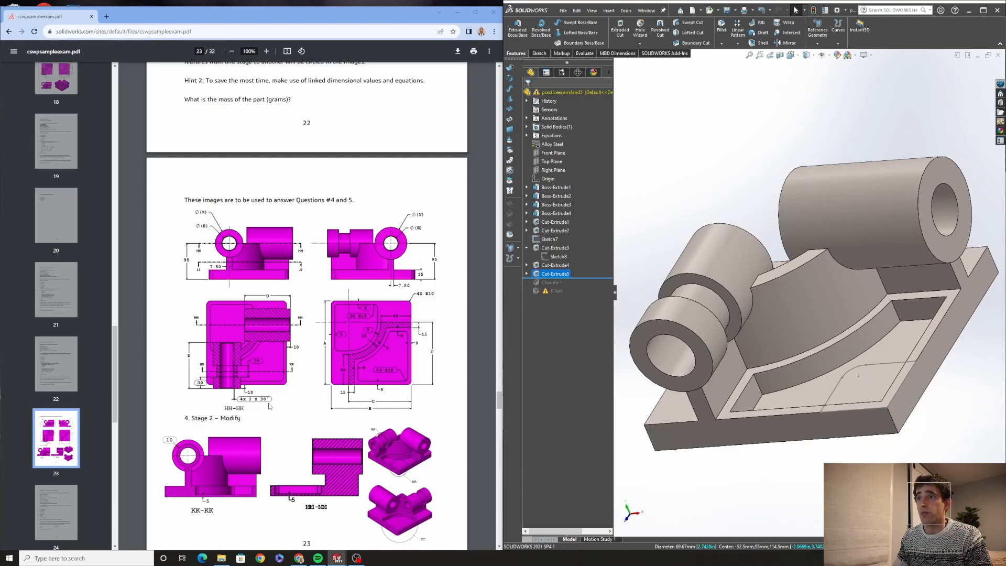
Roll the feature tree forward past the chamfer and edit the chamfer, setting its angle to 30 degrees
{"action": "left_click_drag", "start_coordinate": [572, 276], "coordinate": [571, 287]}
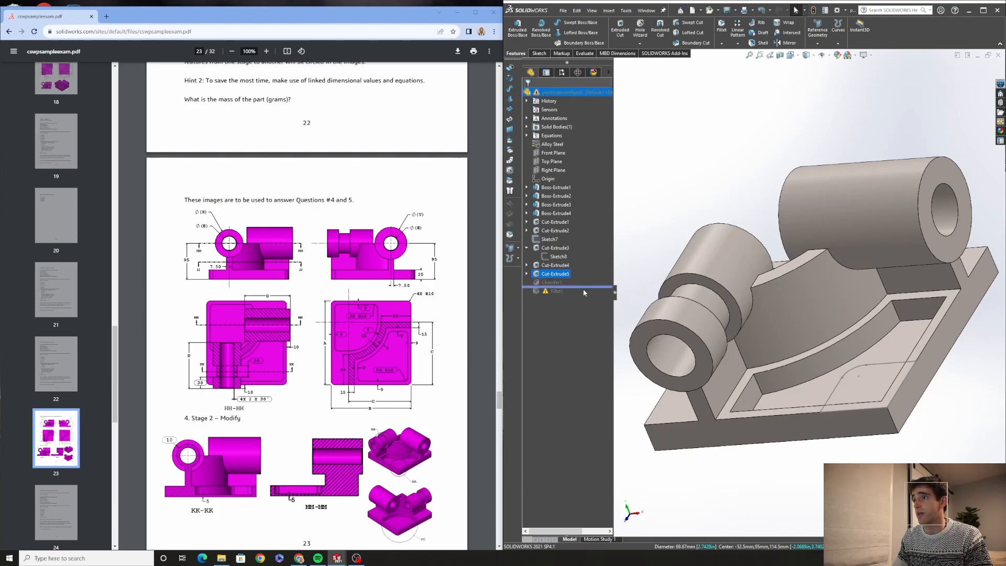
{"action": "right_click", "coordinate": [552, 283]}
{"action": "left_click", "coordinate": [558, 266]}
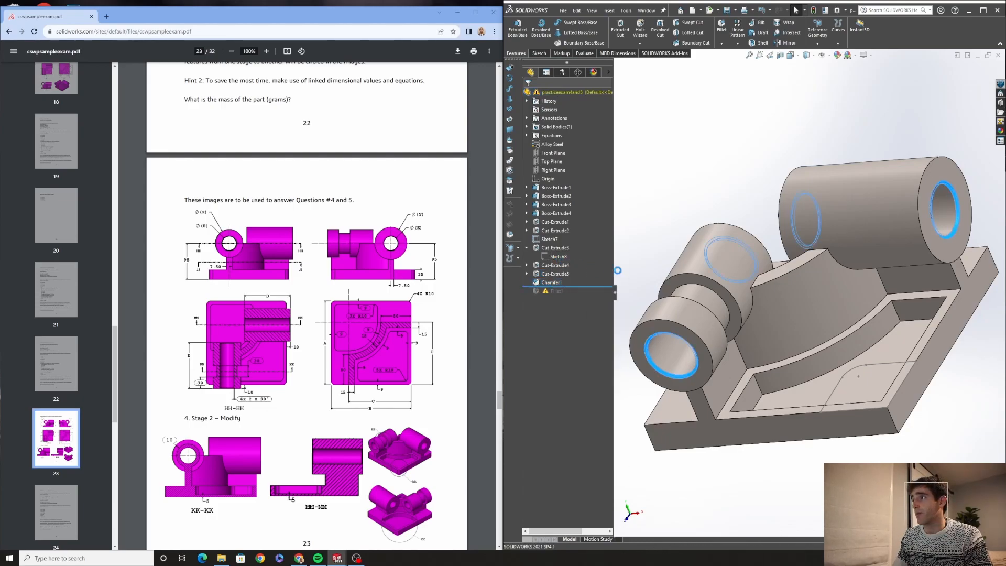
{"action": "key", "text": "Tab"}
{"action": "type", "text": "30"}
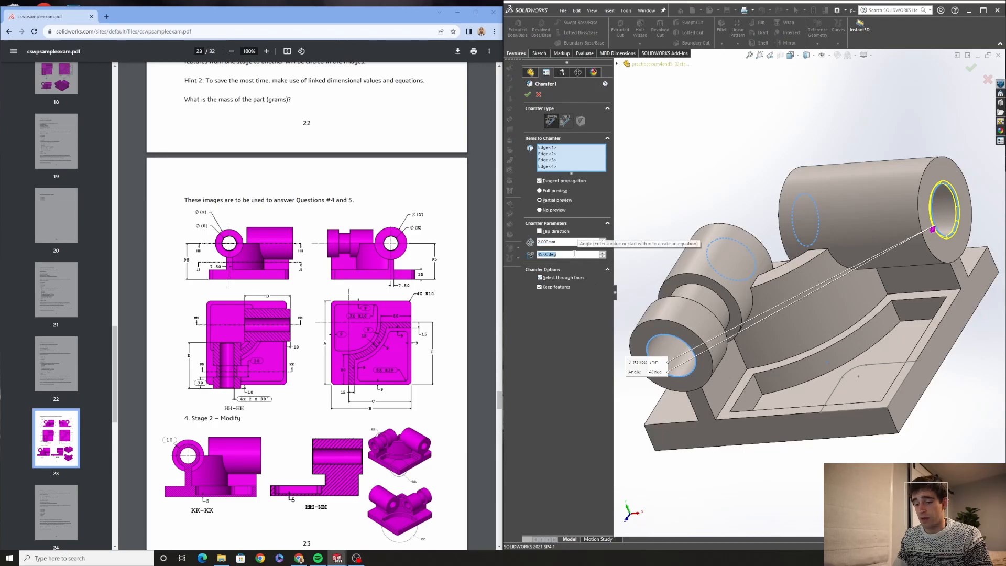
{"action": "key", "text": "Return"}
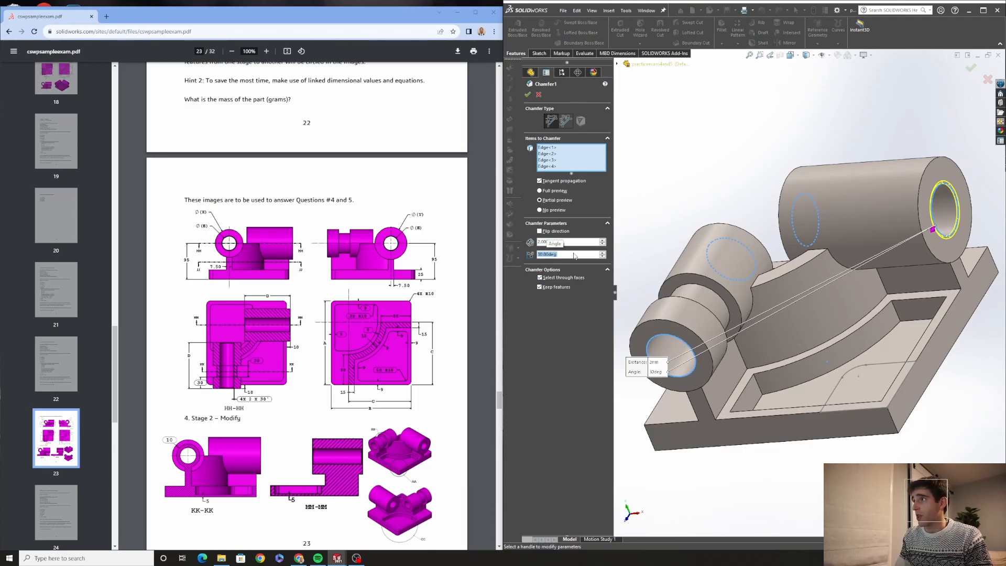
{"action": "left_click", "coordinate": [527, 94]}
Edit the 10 mm fillet and pick replacement pocket edges for its first missing edge references
{"action": "middle_click_drag", "start_coordinate": [702, 361], "coordinate": [589, 342]}
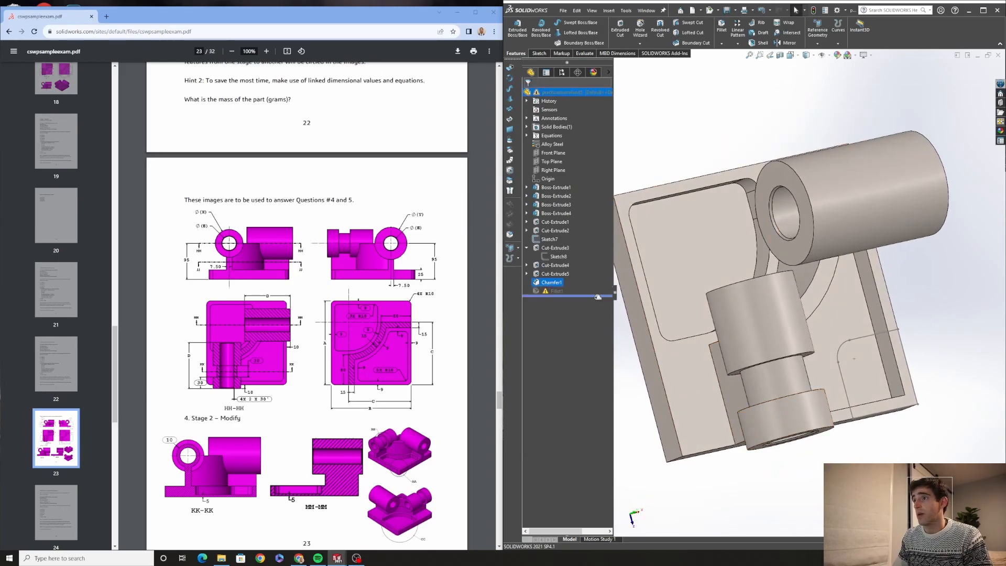
{"action": "right_click", "coordinate": [540, 291]}
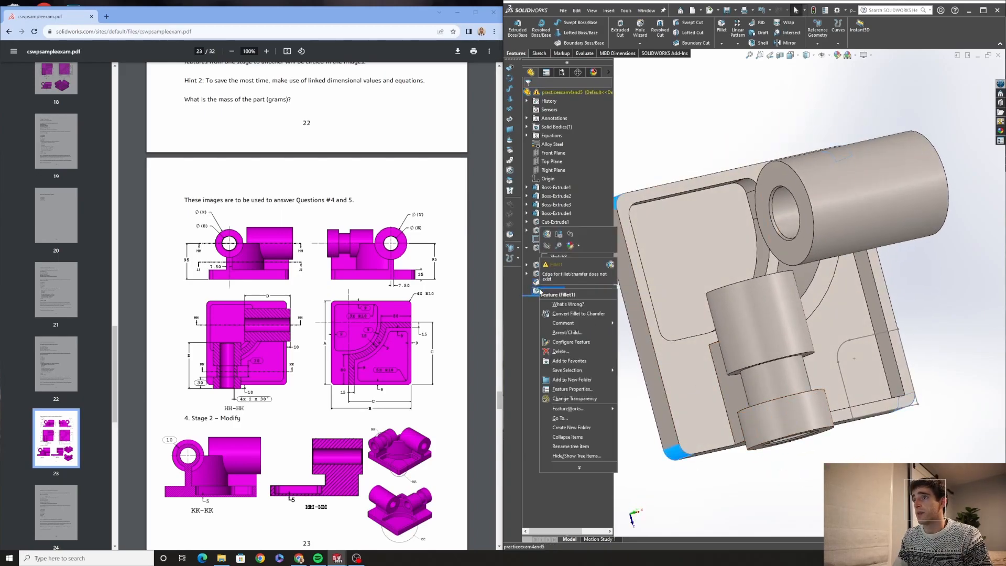
{"action": "left_click", "coordinate": [546, 233]}
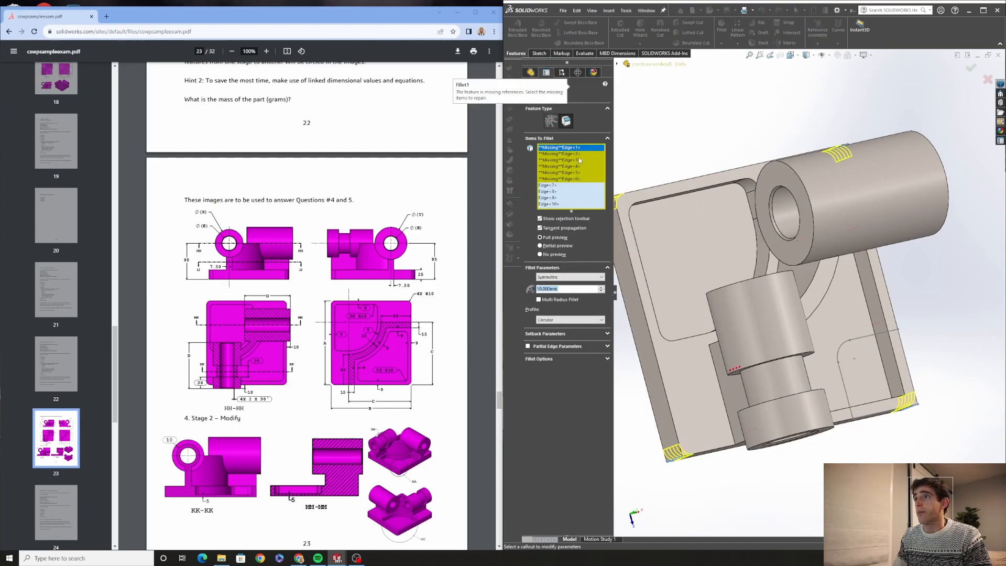
{"action": "middle_click_drag", "start_coordinate": [714, 251], "coordinate": [679, 235]}
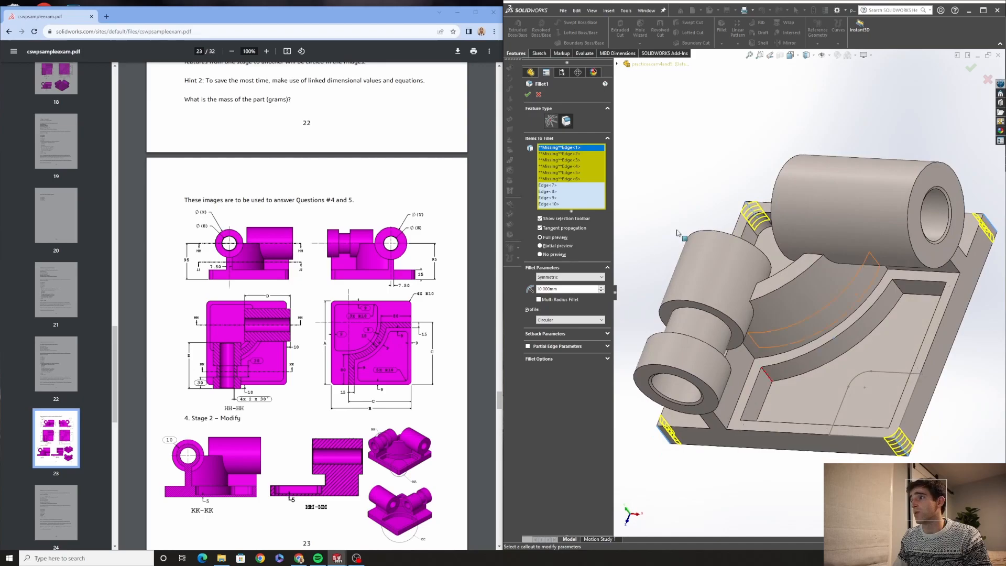
{"action": "scroll", "coordinate": [679, 234], "scroll_direction": "up", "scroll_amount": 1}
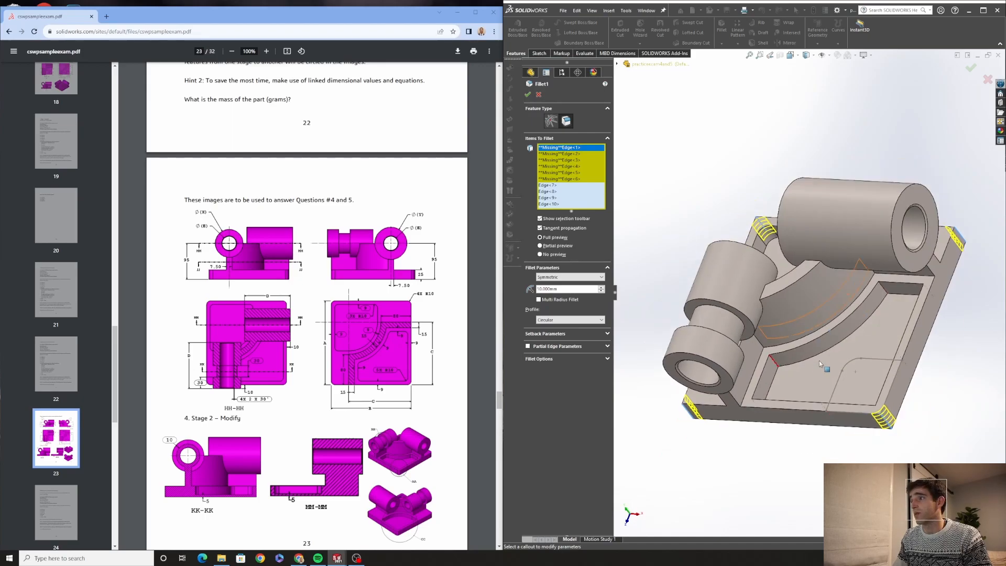
{"action": "left_click", "coordinate": [775, 366]}
{"action": "middle_click_drag", "start_coordinate": [784, 410], "coordinate": [765, 444]}
{"action": "scroll", "coordinate": [766, 381], "scroll_direction": "down", "scroll_amount": 2}
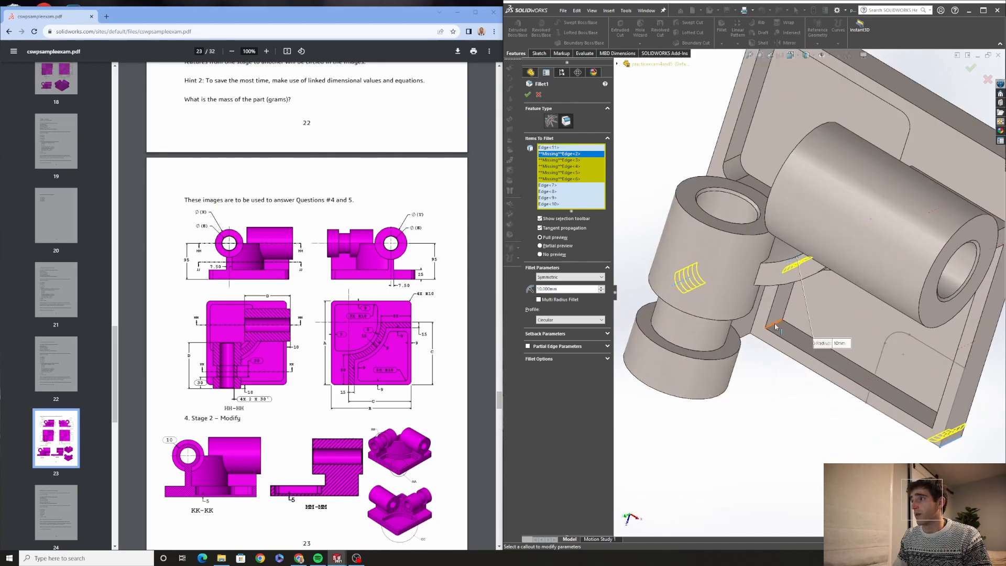
{"action": "left_click", "coordinate": [775, 327]}
{"action": "middle_click_drag", "start_coordinate": [775, 326], "coordinate": [827, 356]}
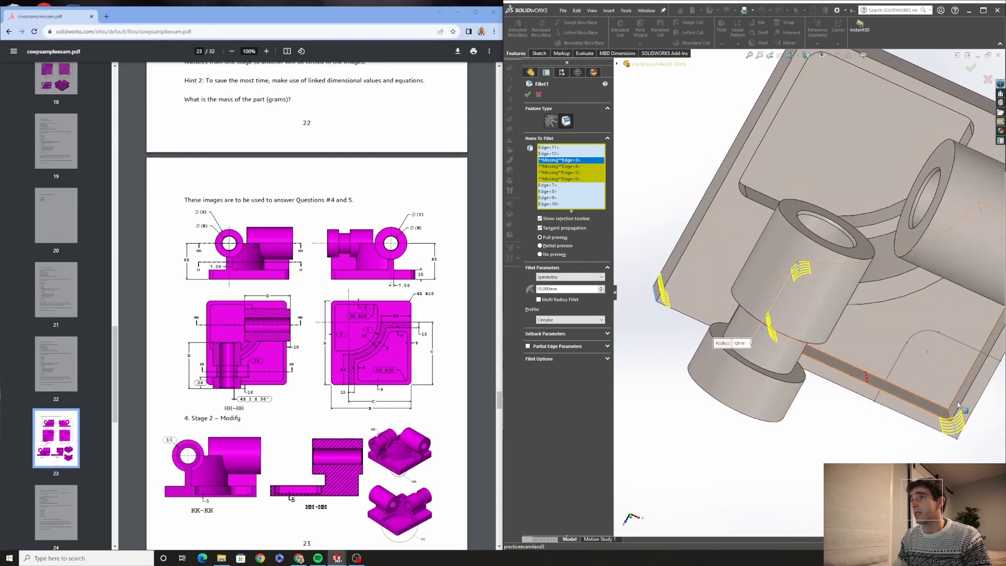
Pick the remaining replacement pocket edges, clear all missing references from the fillet and accept it
{"action": "scroll", "coordinate": [945, 405], "scroll_direction": "down", "scroll_amount": 2}
{"action": "left_click", "coordinate": [920, 402]}
{"action": "scroll", "coordinate": [920, 403], "scroll_direction": "up", "scroll_amount": 3}
{"action": "middle_click_drag", "start_coordinate": [920, 403], "coordinate": [926, 318]}
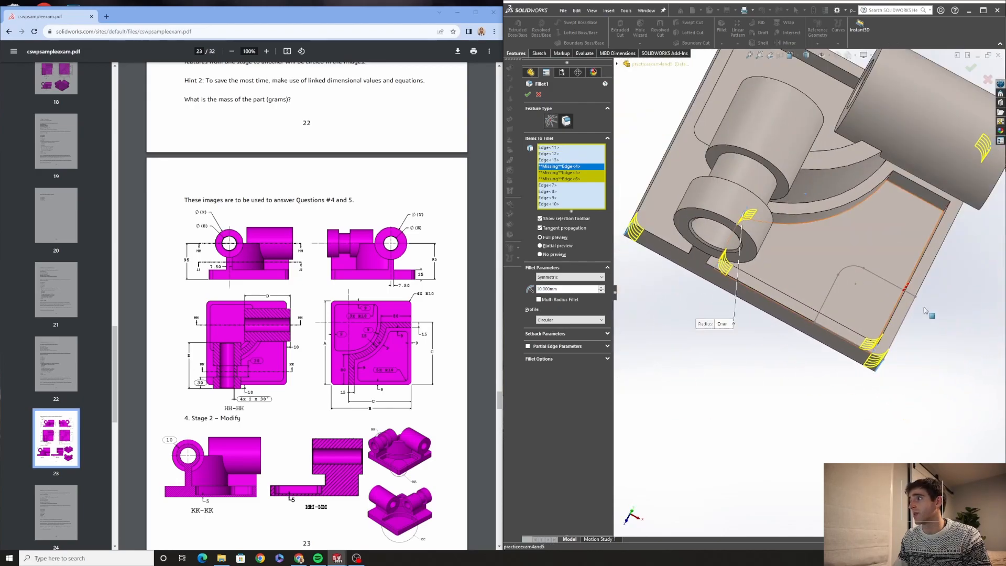
{"action": "scroll", "coordinate": [923, 227], "scroll_direction": "down", "scroll_amount": 3}
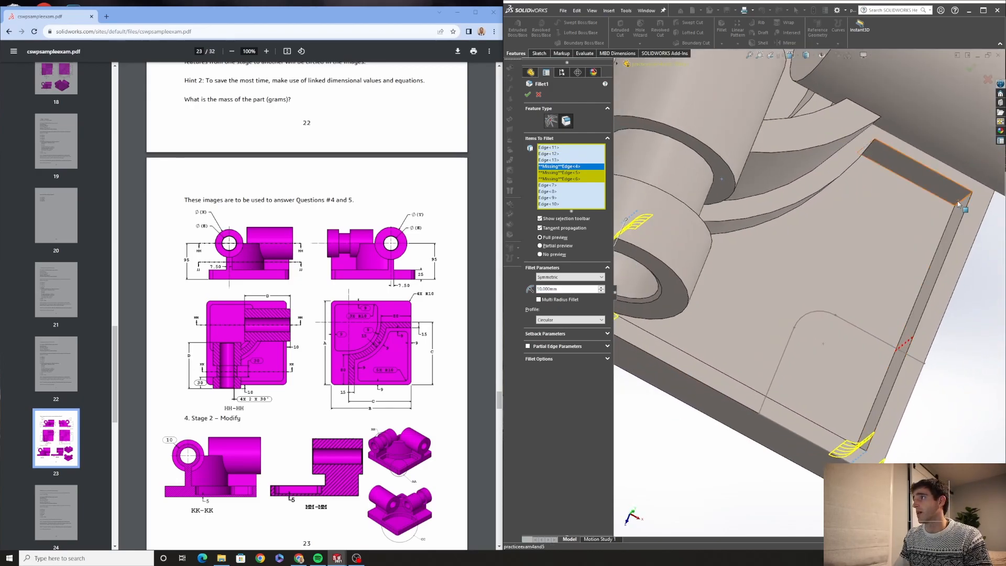
{"action": "left_click", "coordinate": [958, 203]}
{"action": "middle_click_drag", "start_coordinate": [958, 203], "coordinate": [882, 181]}
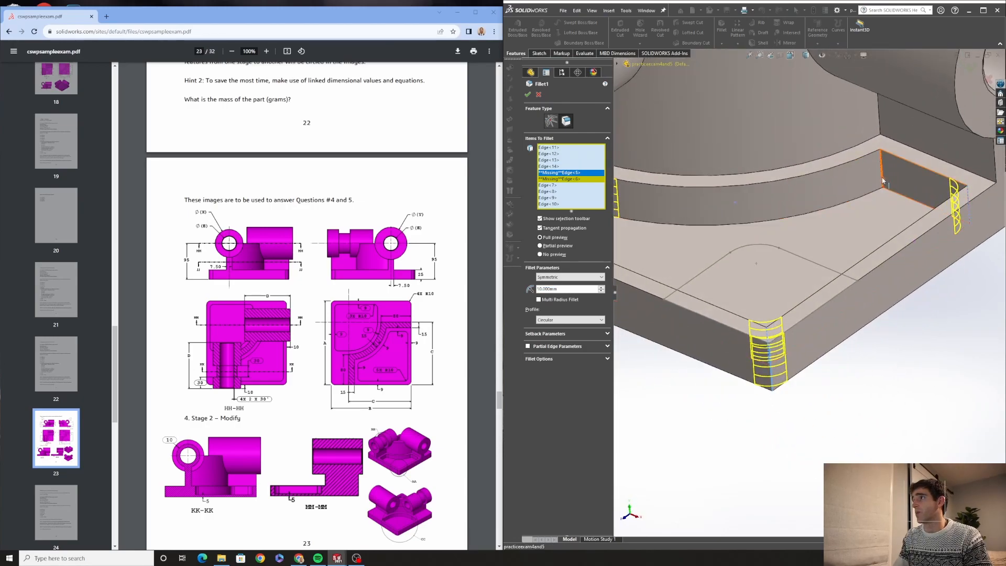
{"action": "left_click", "coordinate": [881, 182]}
{"action": "right_click", "coordinate": [562, 179]}
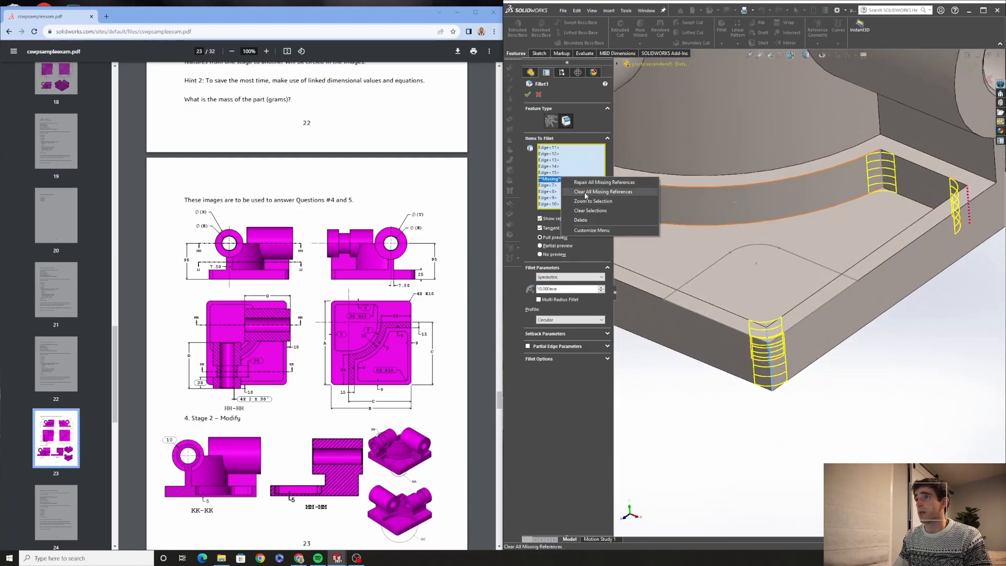
{"action": "left_click", "coordinate": [586, 192]}
{"action": "left_click", "coordinate": [528, 95]}
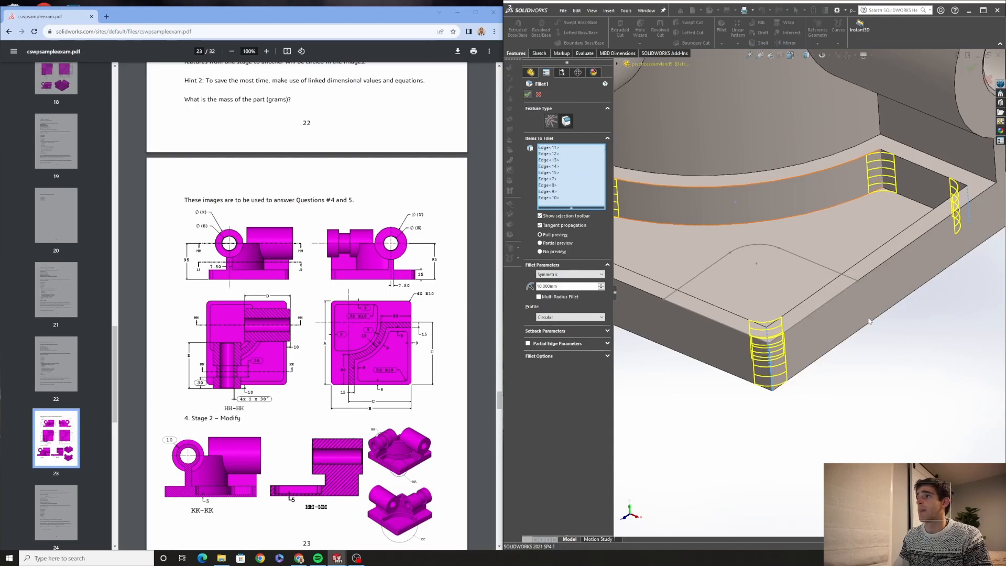
Open the equations manager and set the global variable A to 221
{"action": "mouse_move", "coordinate": [734, 294]}
{"action": "middle_mouse_down"}
{"action": "mouse_move", "coordinate": [776, 350]}
{"action": "mouse_move", "coordinate": [786, 337]}
{"action": "middle_mouse_up"}
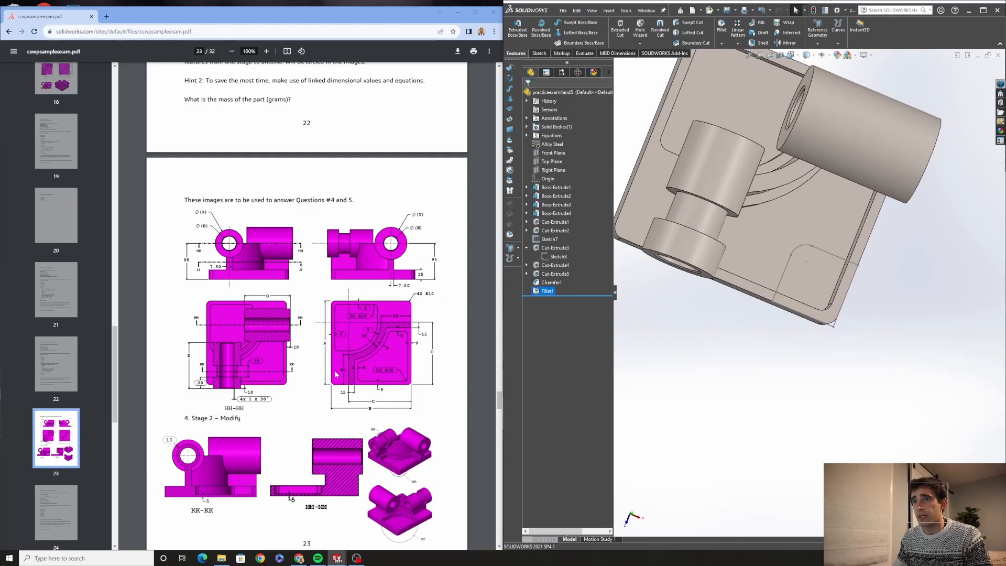
{"action": "middle_click_drag", "start_coordinate": [804, 228], "coordinate": [722, 223]}
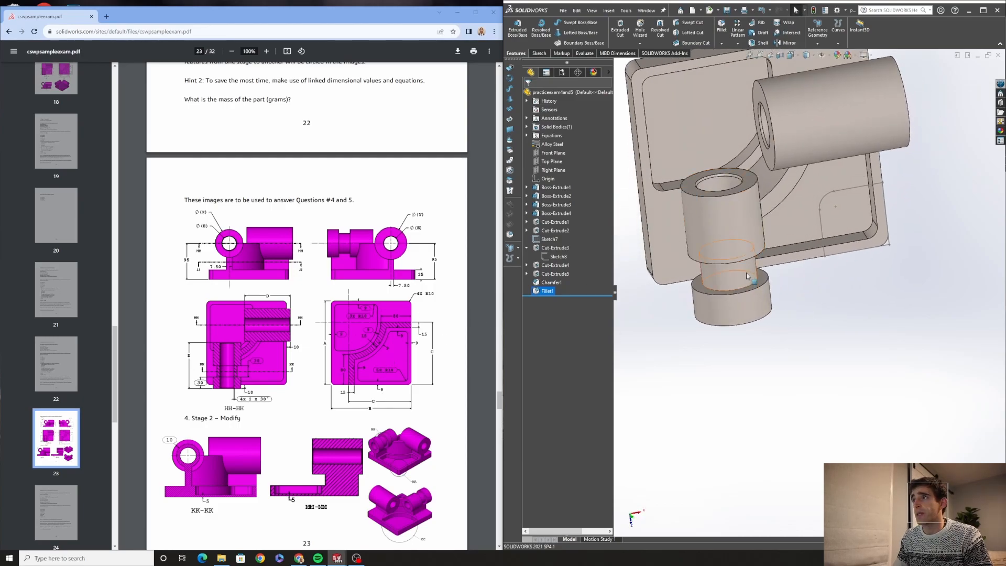
{"action": "middle_click_drag", "start_coordinate": [728, 277], "coordinate": [743, 210]}
{"action": "scroll", "coordinate": [743, 210], "scroll_direction": "up", "scroll_amount": 2}
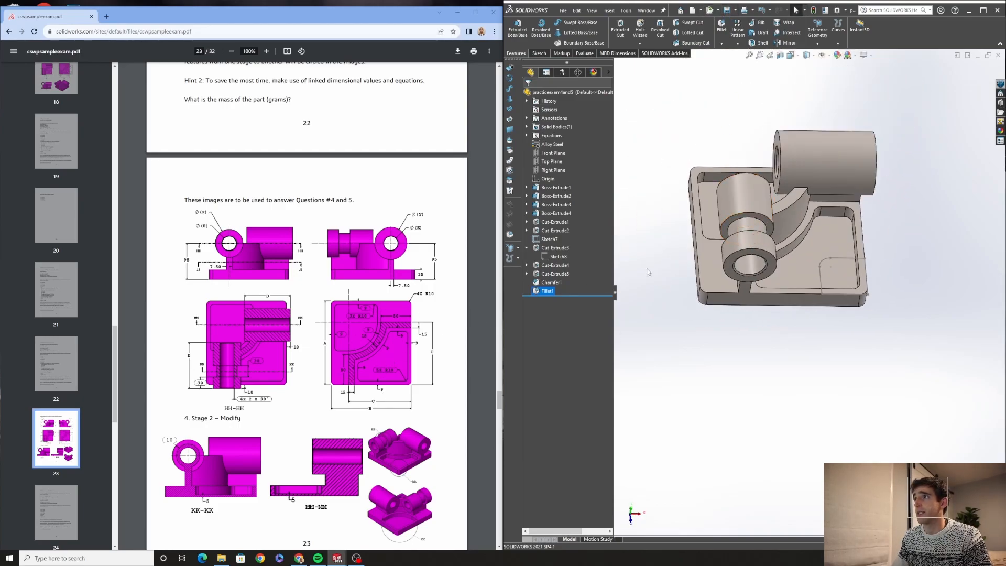
{"action": "scroll", "coordinate": [356, 418], "scroll_direction": "down", "scroll_amount": 6}
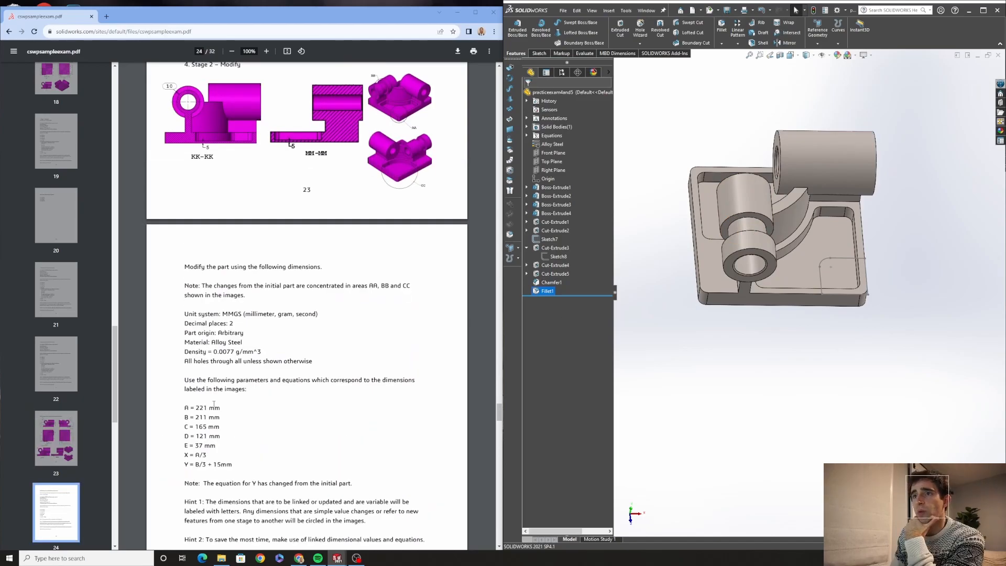
{"action": "left_click", "coordinate": [527, 136]}
{"action": "right_click", "coordinate": [550, 136]}
{"action": "left_click", "coordinate": [576, 141]}
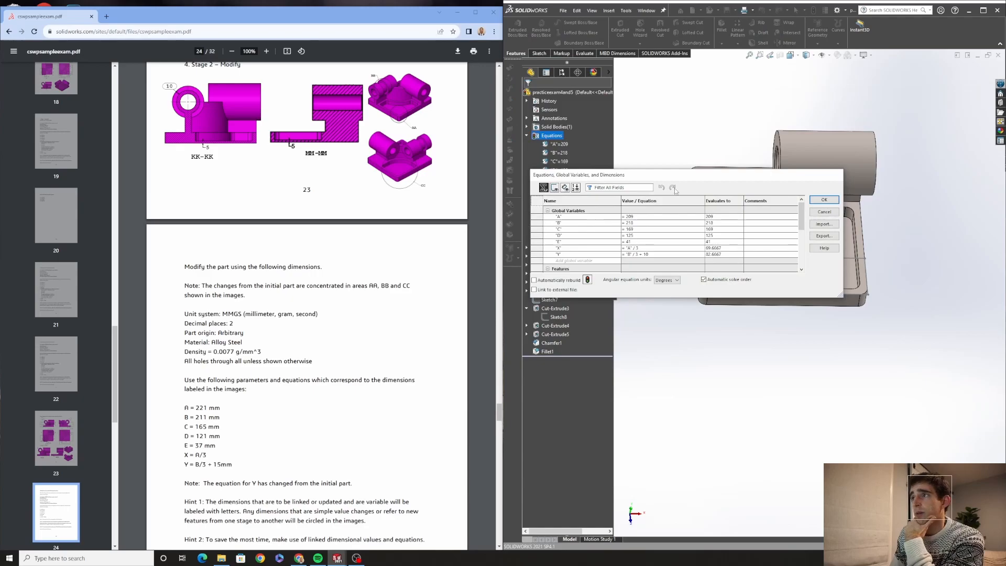
{"action": "left_click", "coordinate": [639, 216]}
{"action": "type", "text": "22"}
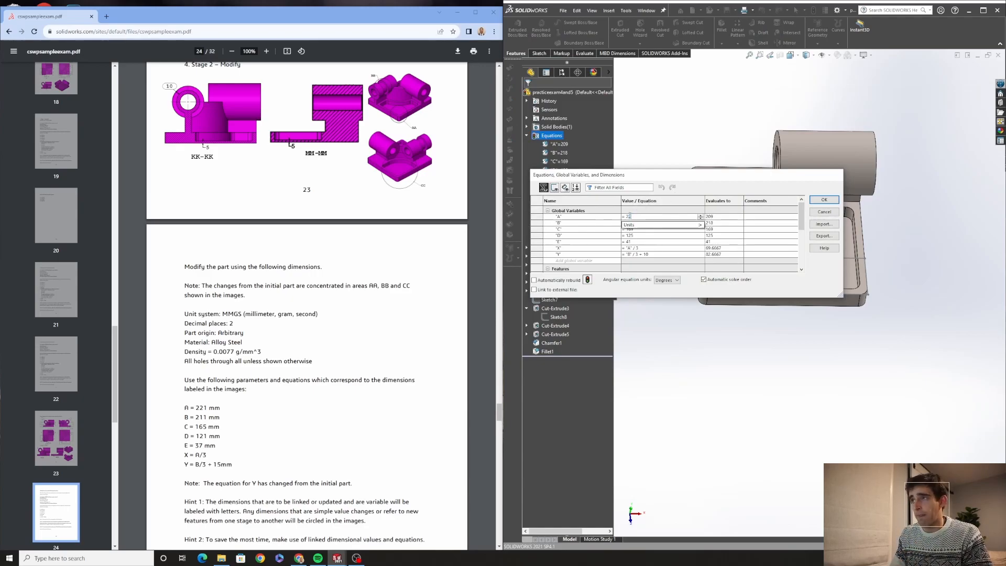
{"action": "type", "text": "21"}
{"action": "mouse_move", "coordinate": [668, 229]}
{"action": "key", "text": "BackSpace"}
{"action": "key", "text": "BackSpace"}
{"action": "type", "text": "1"}
{"action": "left_click", "coordinate": [824, 199]}
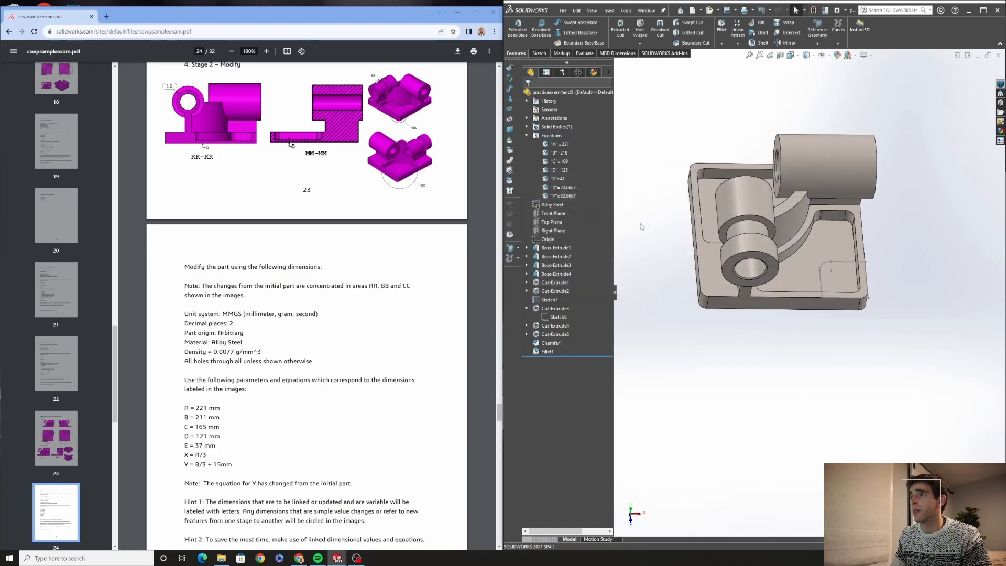
Reopen the equations manager and set global variables B to 211 and C to 165
{"action": "right_click", "coordinate": [551, 136]}
{"action": "left_click", "coordinate": [572, 140]}
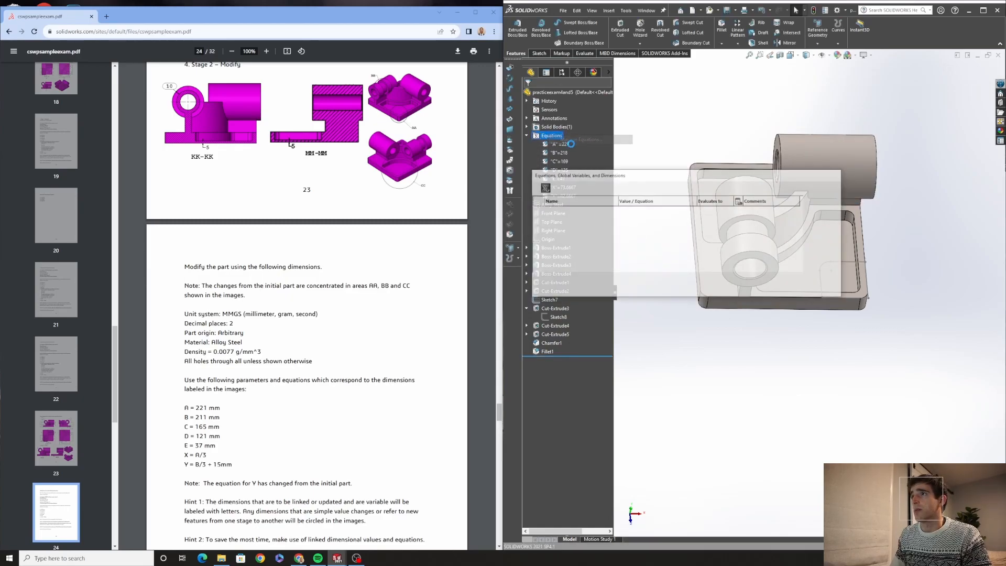
{"action": "left_click", "coordinate": [639, 223]}
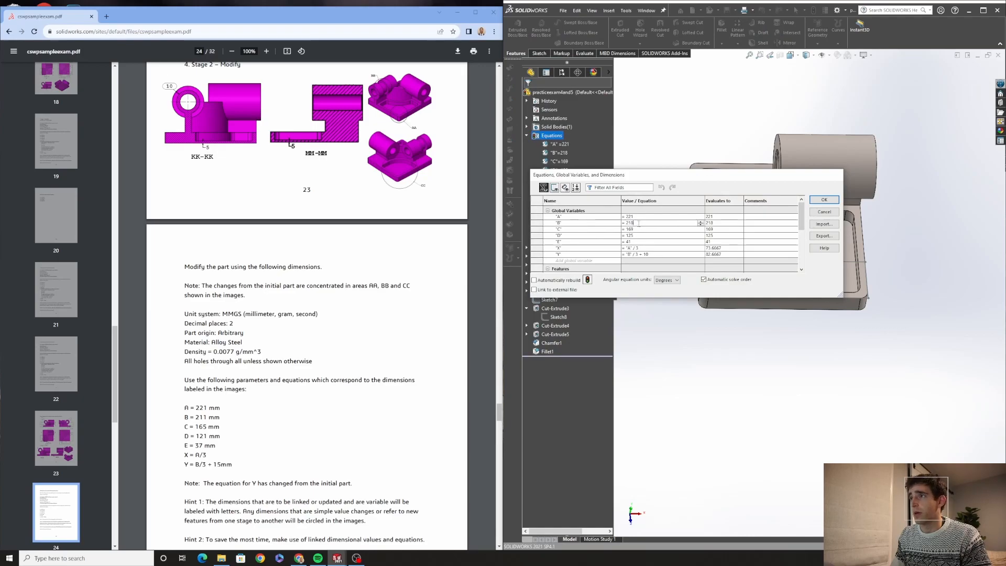
{"action": "key", "text": "BackSpace"}
{"action": "type", "text": "1"}
{"action": "key", "text": "Return"}
{"action": "left_click", "coordinate": [639, 229]}
{"action": "key", "text": "BackSpace"}
{"action": "type", "text": "5"}
{"action": "key", "text": "Tab"}
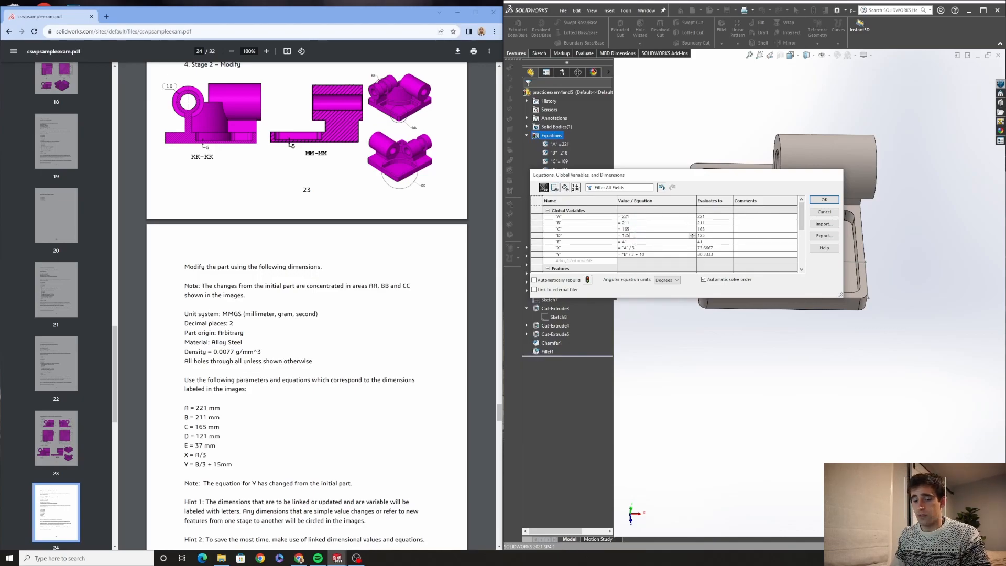
Set global variables D to 121 and E to 37 in the equations manager
{"action": "key", "text": "BackSpace"}
{"action": "key", "text": "Tab"}
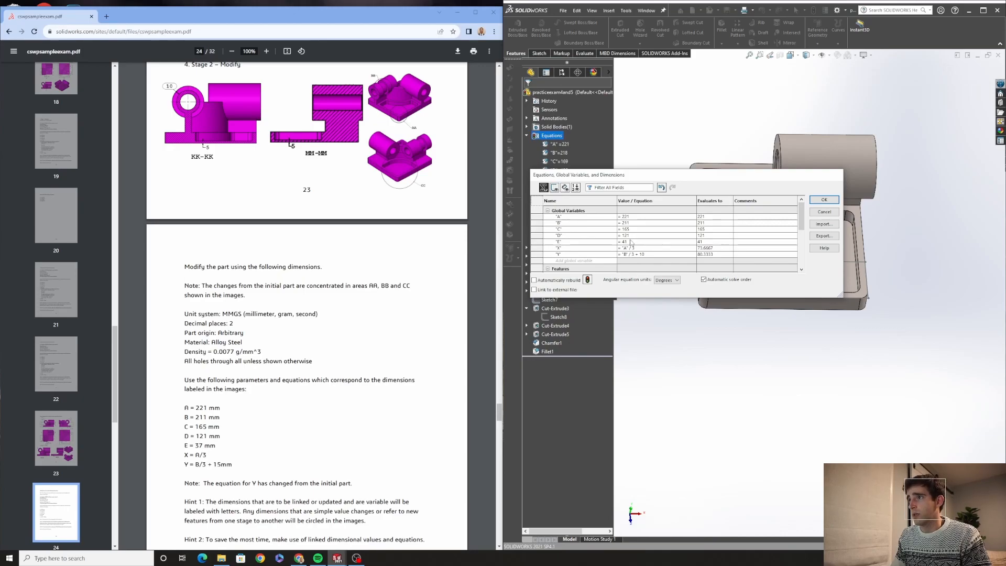
{"action": "left_click", "coordinate": [631, 242]}
{"action": "key", "text": "BackSpace"}
{"action": "key", "text": "BackSpace"}
{"action": "type", "text": "37"}
{"action": "key", "text": "Tab"}
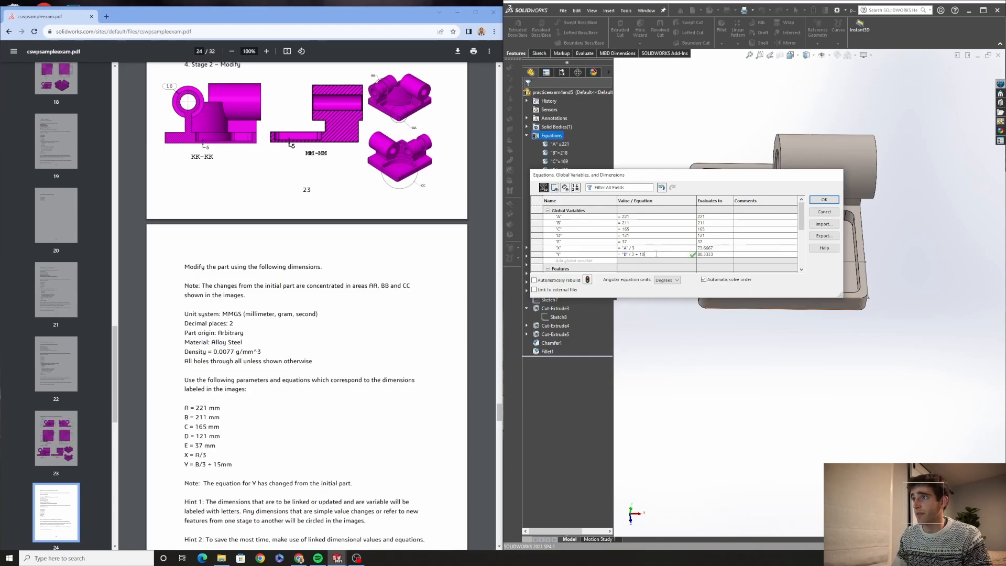
Change the Y equation to "B" / 3 + 15 and apply the equations
{"action": "key", "text": "BackSpace"}
{"action": "type", "text": "5"}
{"action": "key", "text": "Return"}
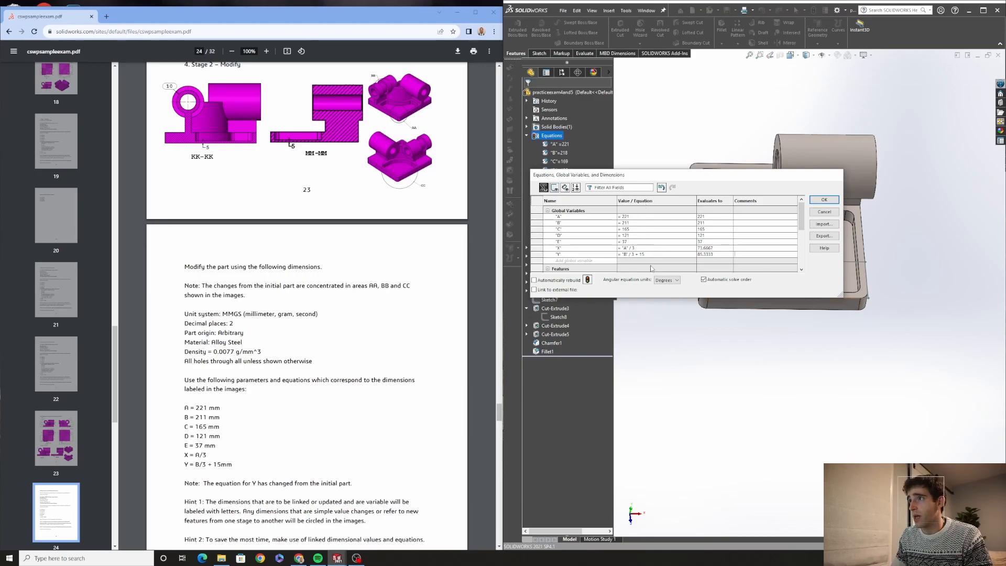
{"action": "left_click", "coordinate": [824, 199]}
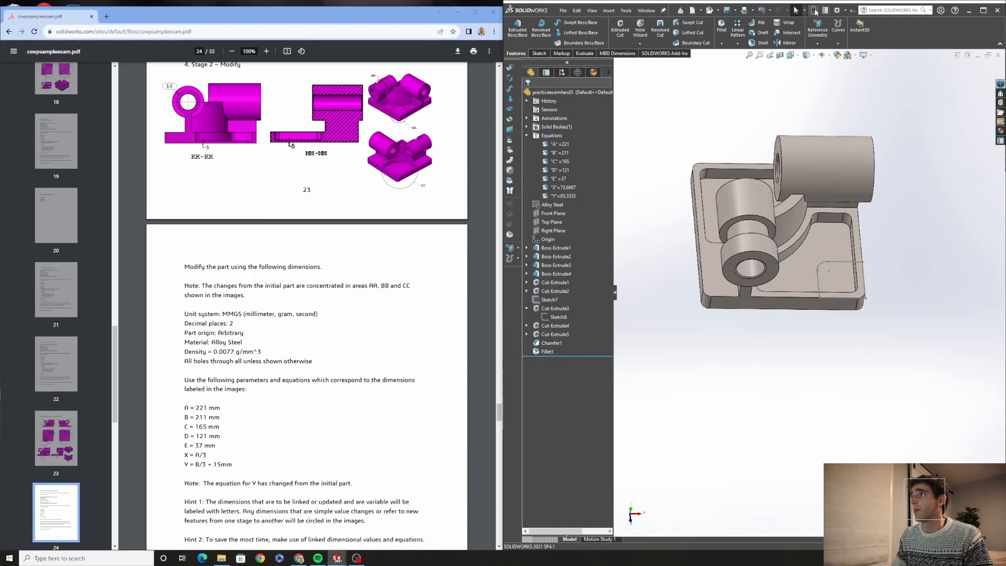
Review the Stage 2 instructions and calculate the part's mass properties
{"action": "scroll", "coordinate": [281, 447], "scroll_direction": "down", "scroll_amount": 3}
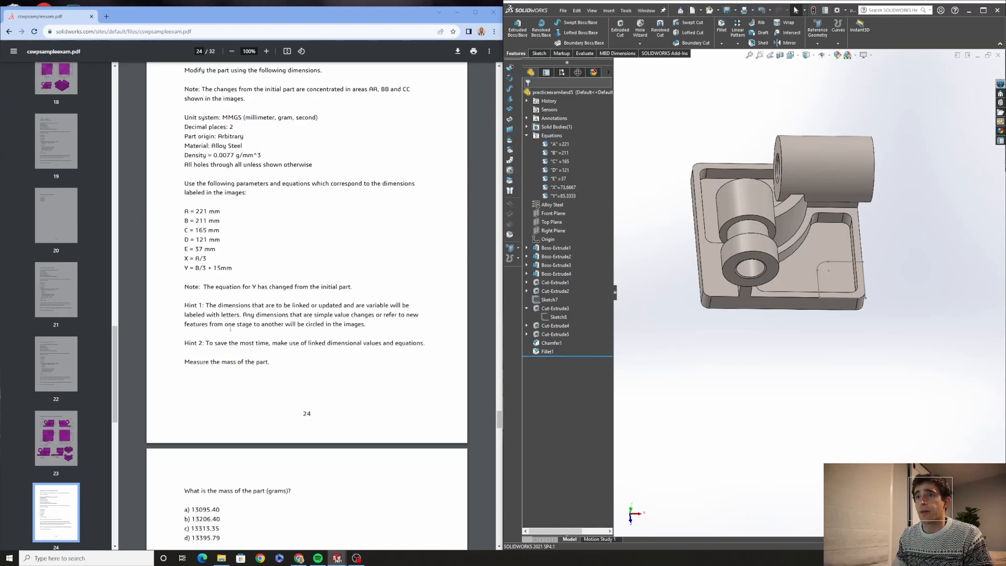
{"action": "scroll", "coordinate": [362, 383], "scroll_direction": "down", "scroll_amount": 2}
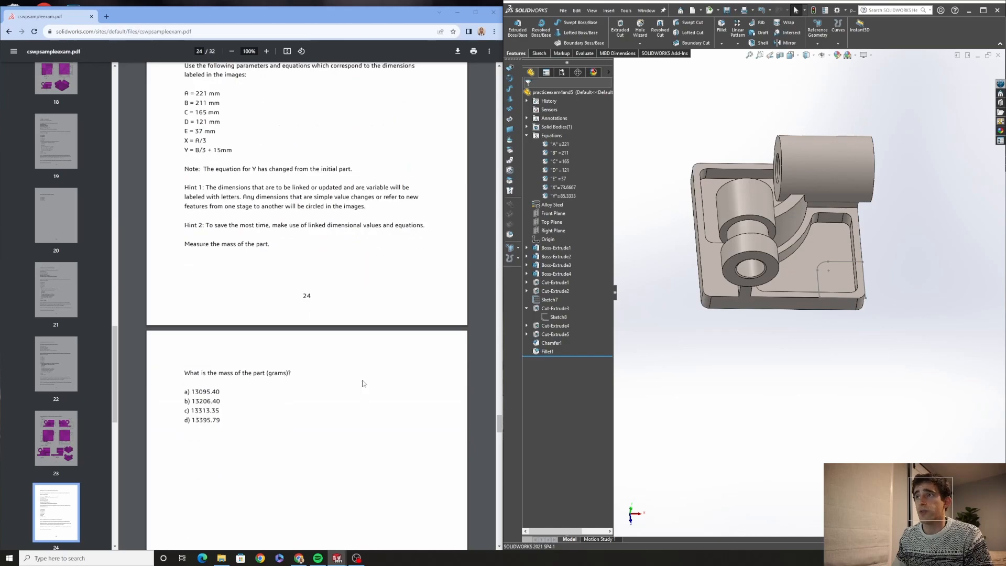
{"action": "scroll", "coordinate": [263, 316], "scroll_direction": "up", "scroll_amount": 3}
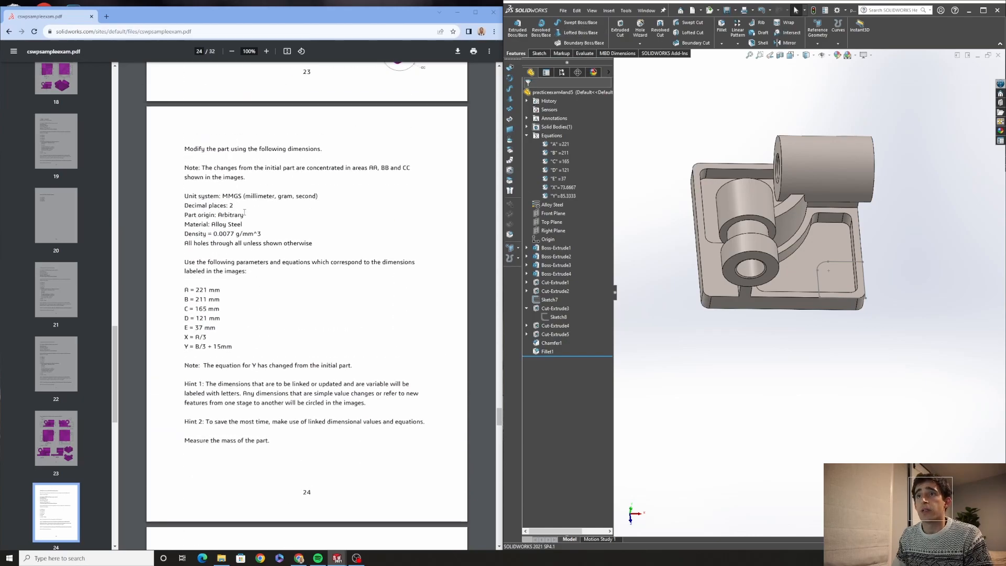
{"action": "left_click", "coordinate": [583, 53]}
{"action": "left_click", "coordinate": [605, 30]}
{"action": "scroll", "coordinate": [315, 340], "scroll_direction": "down", "scroll_amount": 4}
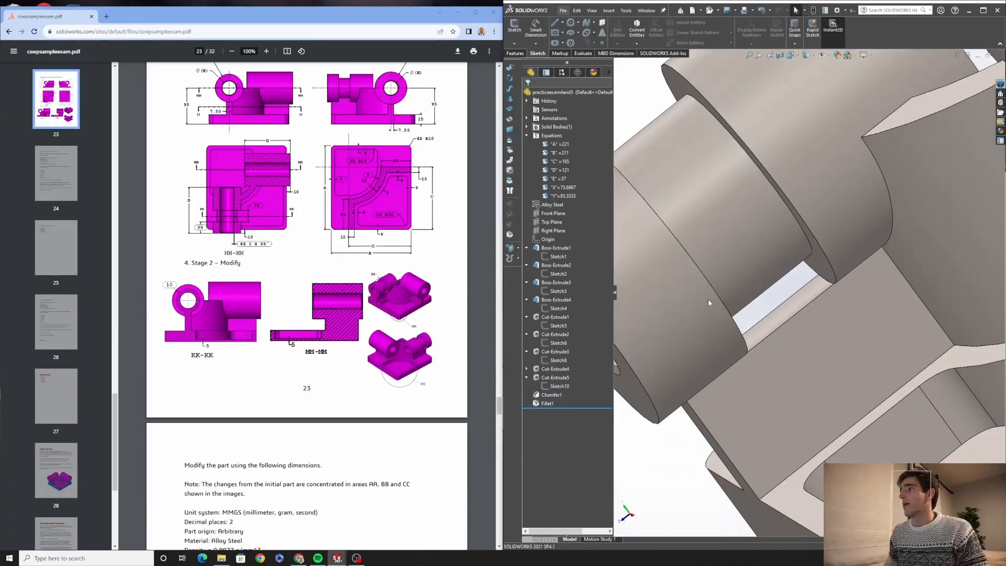
Open the sketch of the last cut extrude, Sketch10, for editing
{"action": "scroll", "coordinate": [742, 294], "scroll_direction": "up", "scroll_amount": 3}
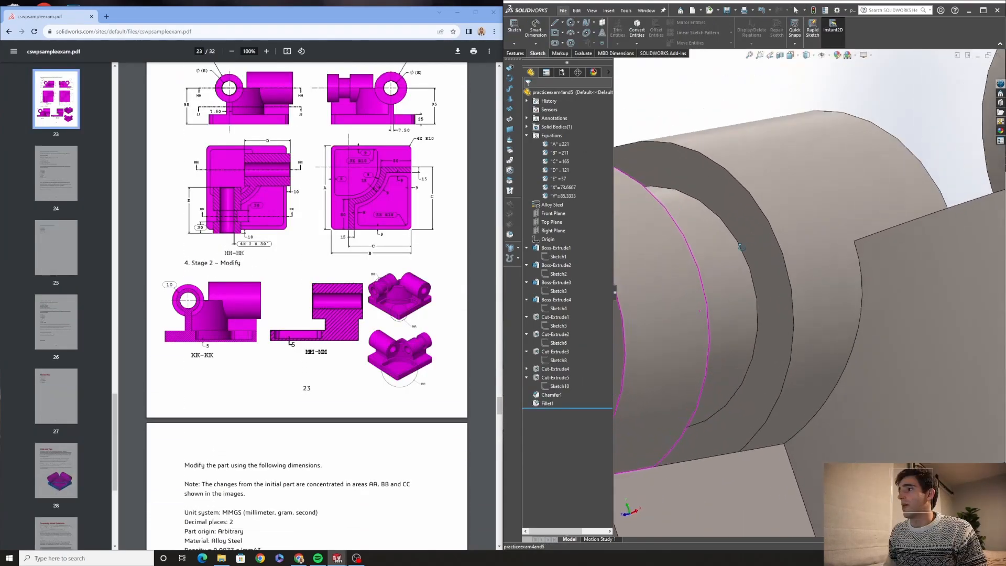
{"action": "middle_click_drag", "start_coordinate": [742, 294], "coordinate": [781, 287]}
{"action": "scroll", "coordinate": [746, 319], "scroll_direction": "down", "scroll_amount": 3}
{"action": "left_click", "coordinate": [781, 304]}
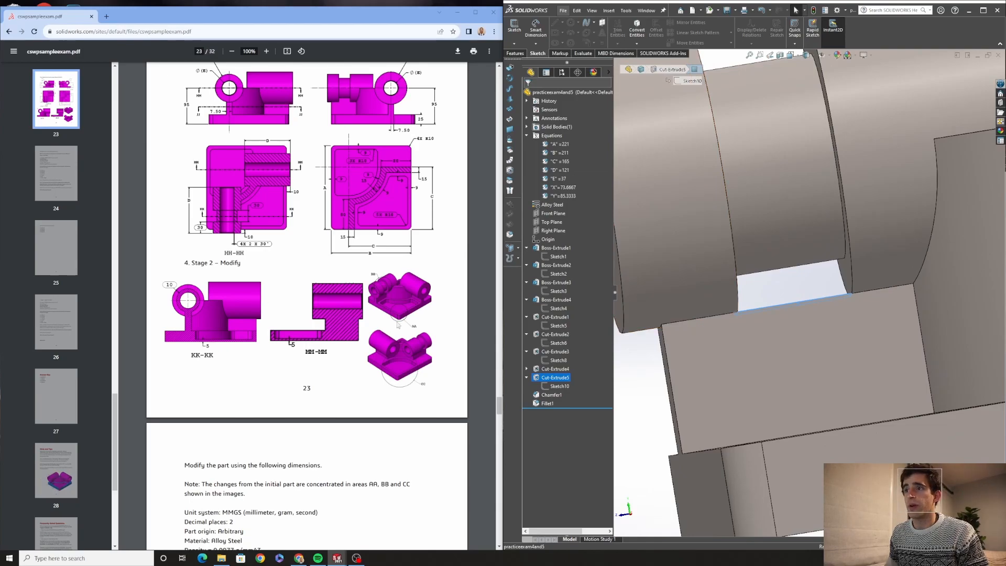
{"action": "key", "text": "f"}
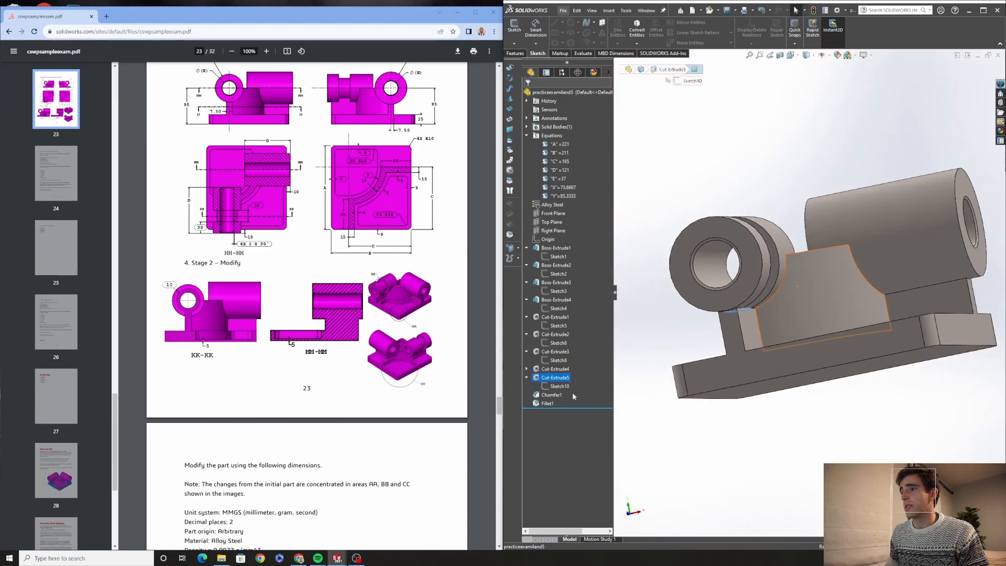
{"action": "left_click", "coordinate": [560, 386]}
{"action": "mouse_move", "coordinate": [785, 306]}
{"action": "middle_mouse_down"}
{"action": "mouse_move", "coordinate": [780, 366]}
{"action": "mouse_move", "coordinate": [776, 345]}
{"action": "middle_mouse_up"}
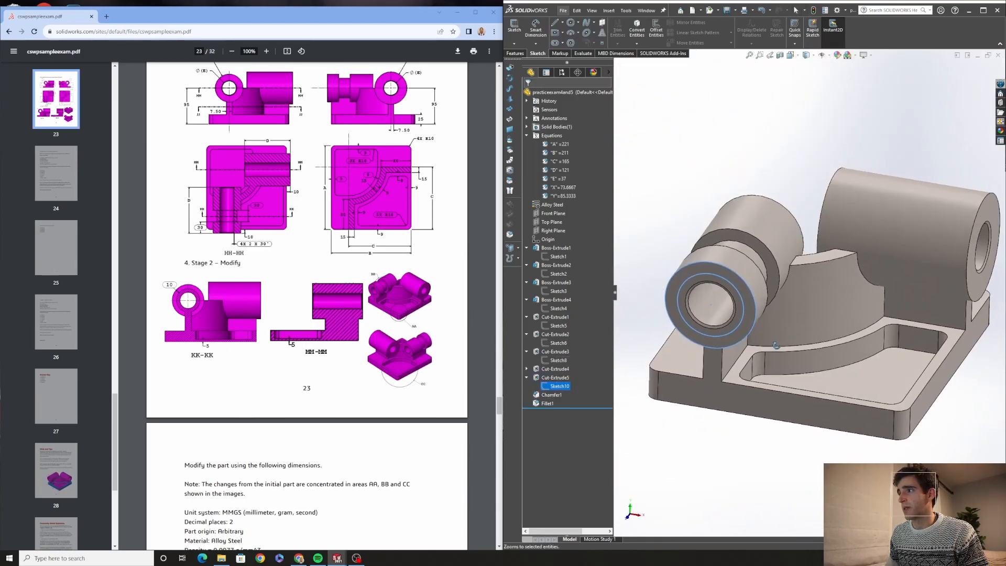
{"action": "left_click", "coordinate": [560, 386]}
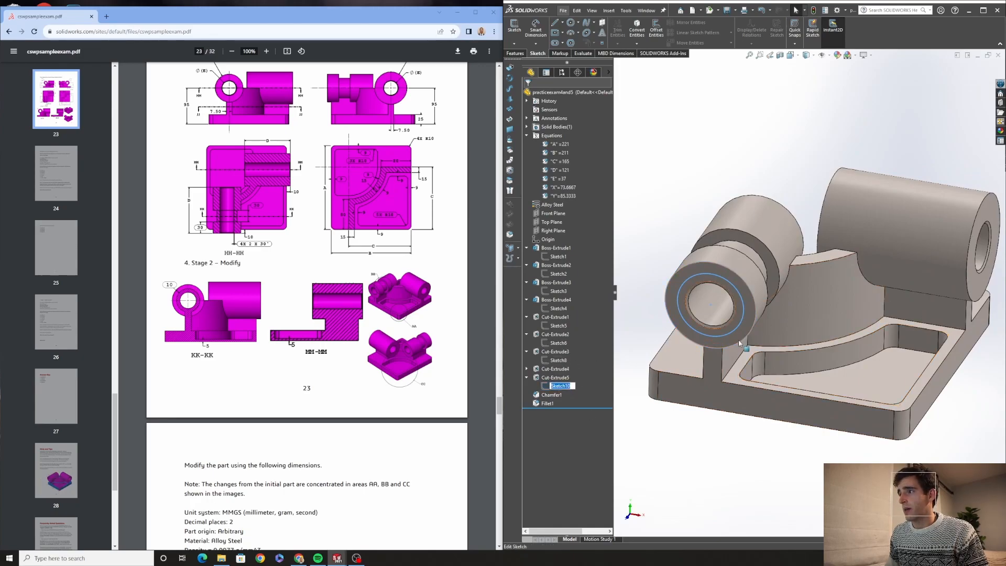
{"action": "right_click", "coordinate": [557, 386]}
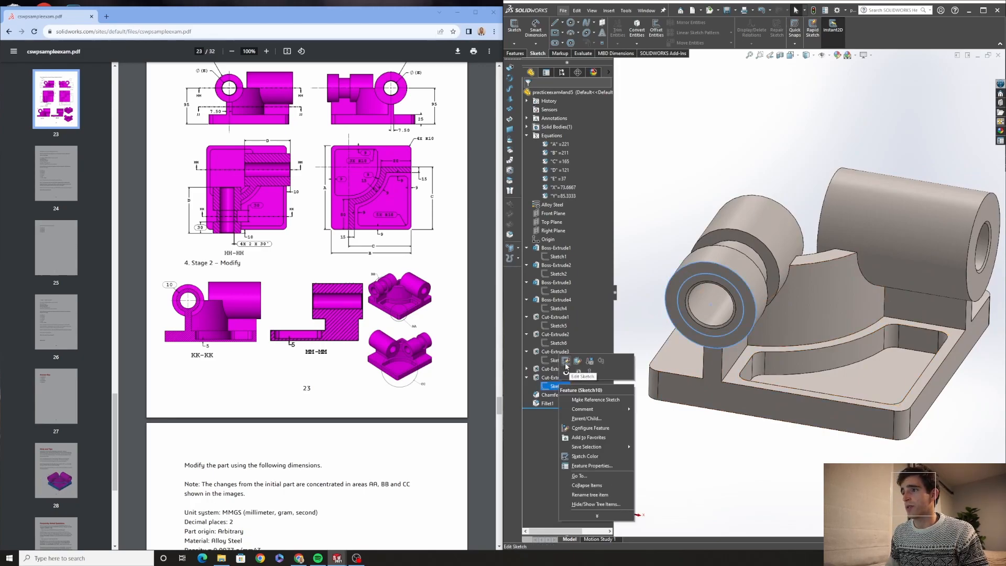
{"action": "left_click", "coordinate": [566, 361]}
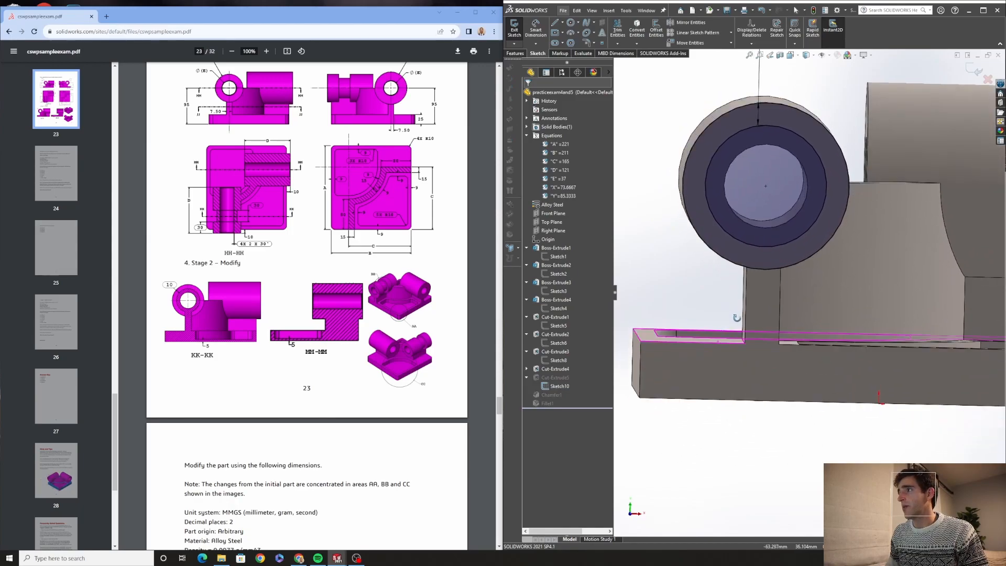
Draw a vertical line down from the circle and make it collinear with the boss's side edge
{"action": "mouse_move", "coordinate": [737, 318]}
{"action": "middle_mouse_down"}
{"action": "mouse_move", "coordinate": [728, 274]}
{"action": "mouse_move", "coordinate": [785, 294]}
{"action": "middle_mouse_up"}
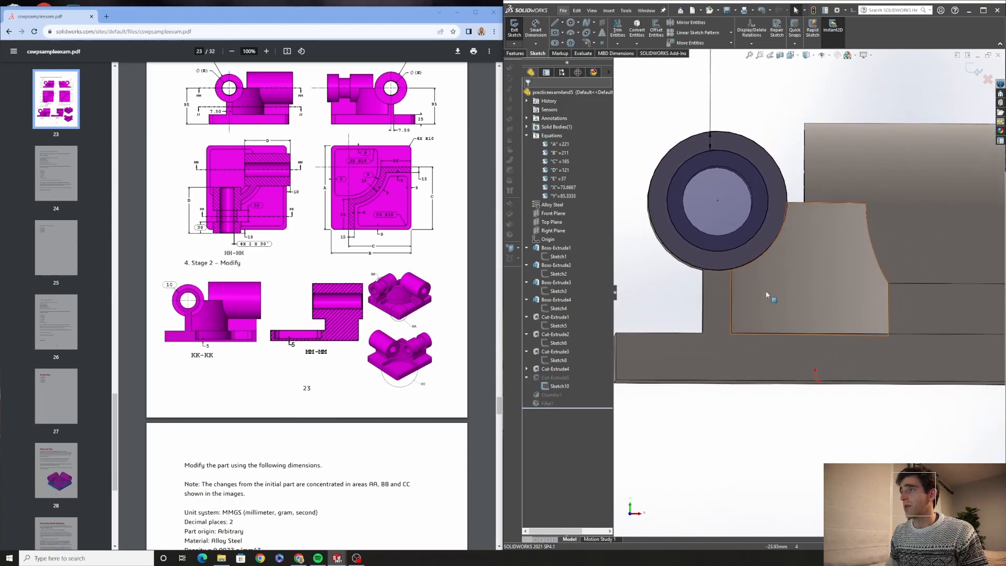
{"action": "left_click", "coordinate": [556, 23]}
{"action": "left_click", "coordinate": [704, 250]}
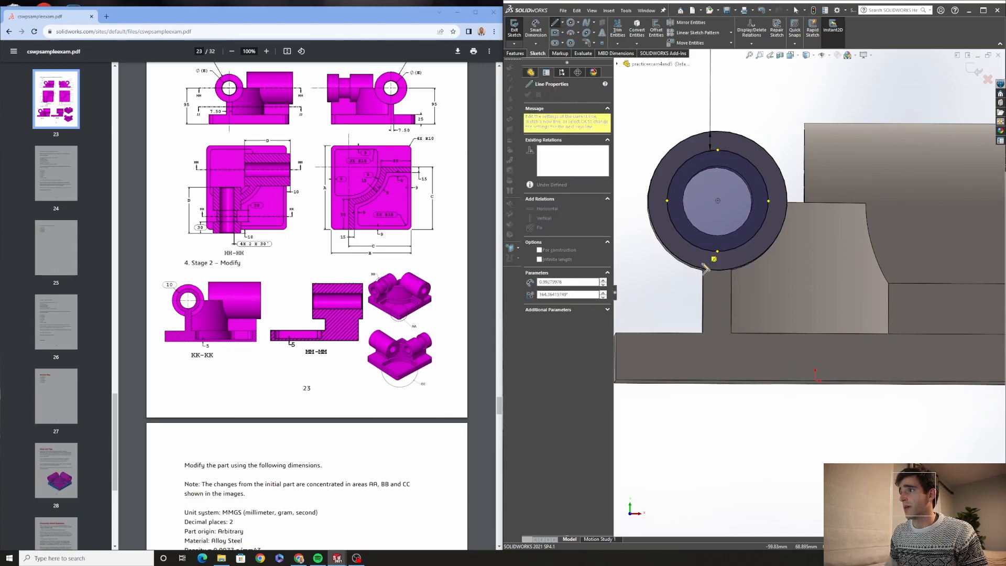
{"action": "left_click", "coordinate": [705, 269]}
{"action": "key", "text": "Escape"}
{"action": "left_click", "coordinate": [703, 285]}
{"action": "left_click", "coordinate": [704, 260], "text": "ctrl"}
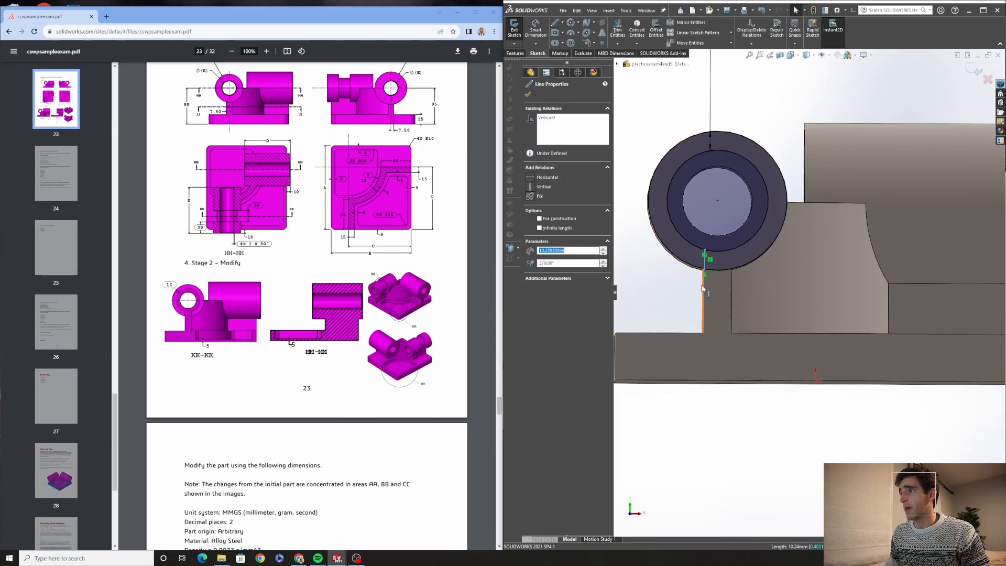
{"action": "left_click", "coordinate": [529, 222]}
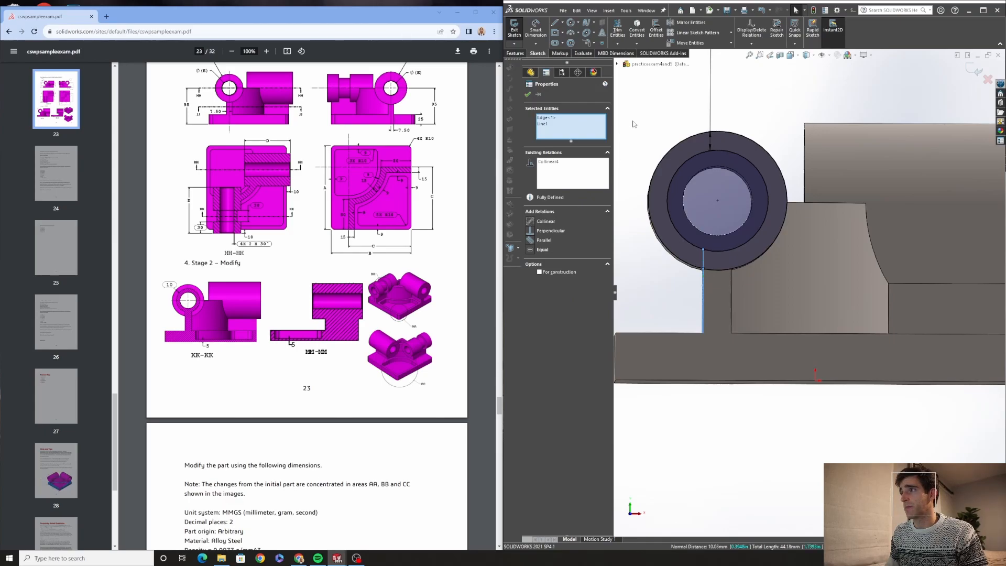
{"action": "left_click", "coordinate": [527, 95]}
{"action": "left_click", "coordinate": [554, 22]}
{"action": "left_click", "coordinate": [703, 250]}
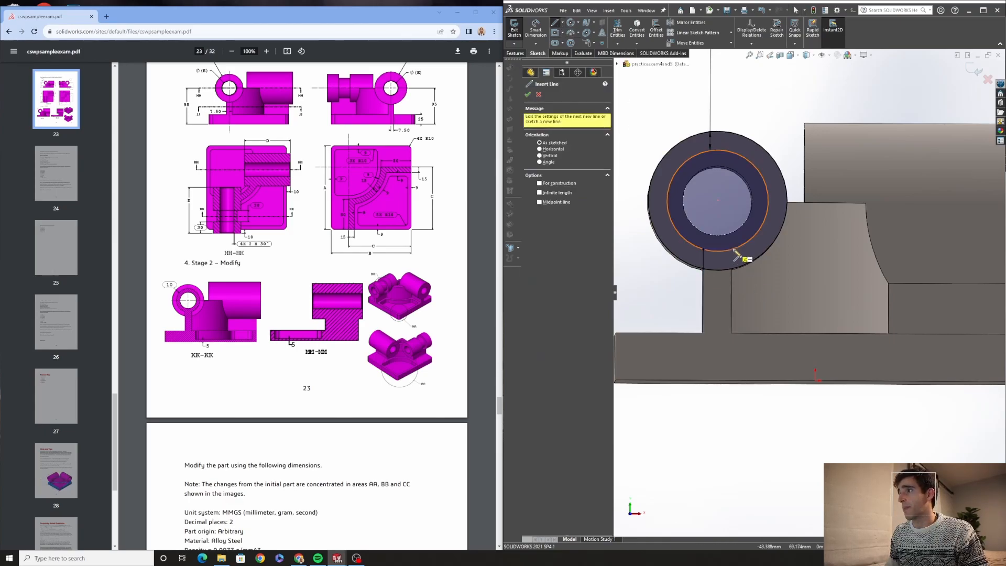
{"action": "left_click", "coordinate": [733, 257]}
{"action": "key", "text": "Escape"}
{"action": "left_click", "coordinate": [728, 258]}
{"action": "key", "text": "Delete"}
Draw a second vertical line down from the circle and make it collinear with the opposite side edge
{"action": "key", "text": "l"}
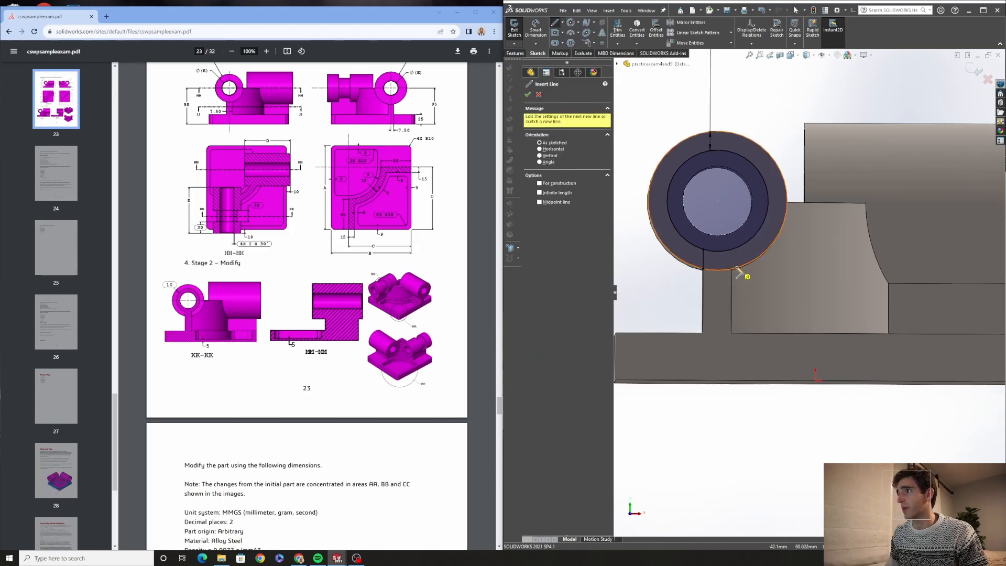
{"action": "left_click", "coordinate": [736, 267]}
{"action": "left_click", "coordinate": [736, 249]}
{"action": "key", "text": "Escape"}
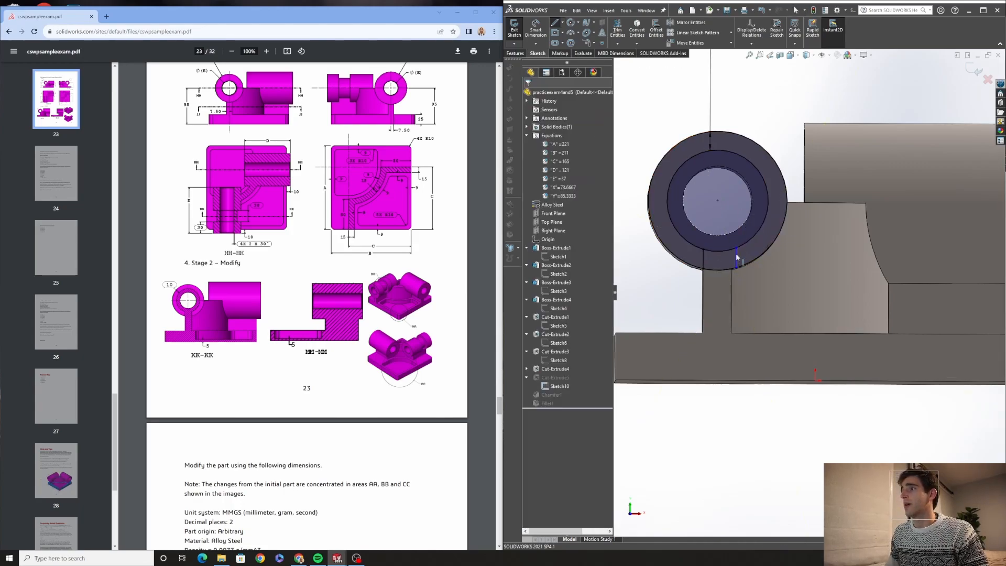
{"action": "left_click", "coordinate": [736, 259]}
{"action": "left_click", "coordinate": [730, 290], "text": "ctrl"}
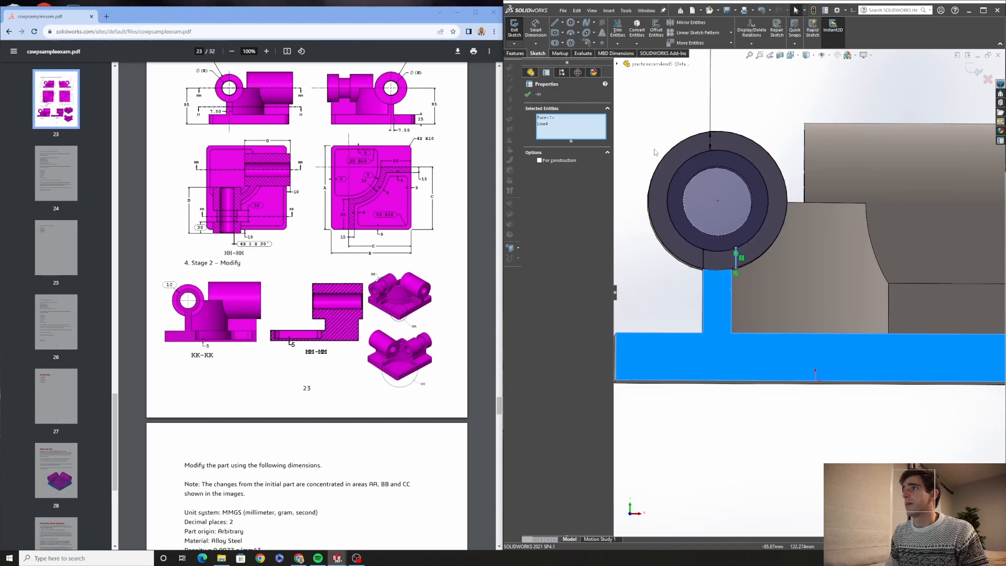
{"action": "key", "text": "Escape"}
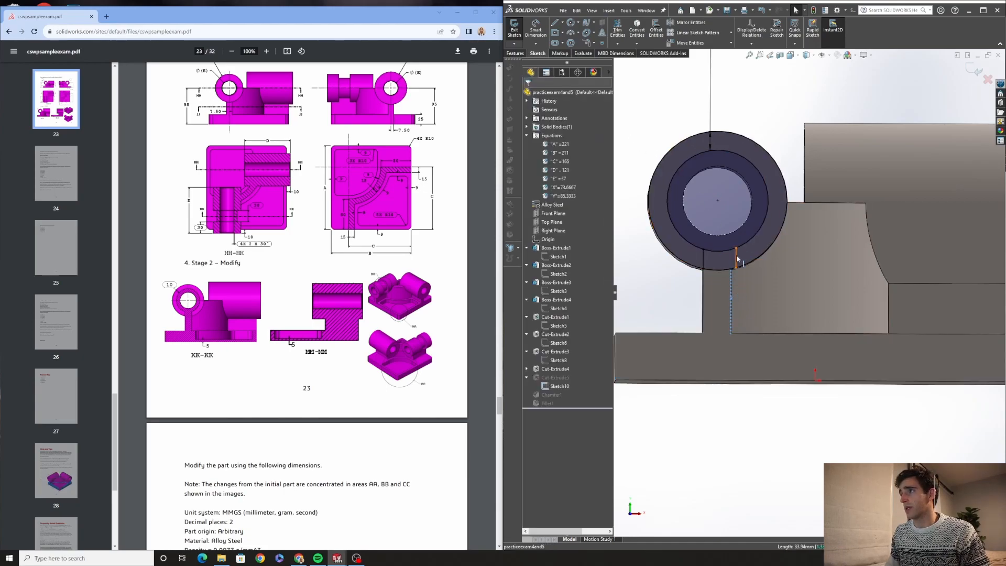
{"action": "left_click", "coordinate": [732, 301]}
{"action": "left_click", "coordinate": [733, 253], "text": "ctrl"}
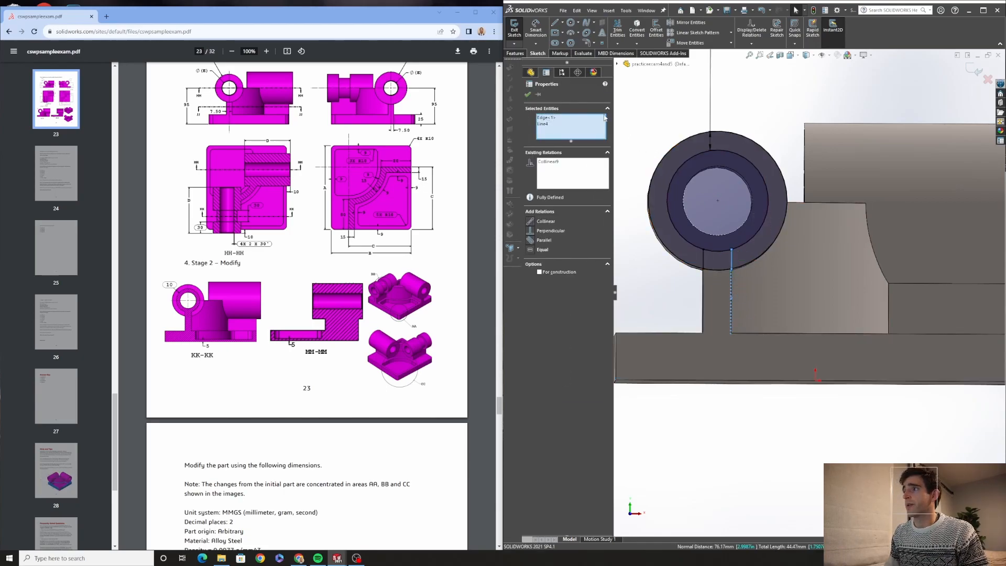
{"action": "key", "text": "Escape"}
Trim the inner circle's arc between the two lines and exit the sketch
{"action": "left_click", "coordinate": [617, 29]}
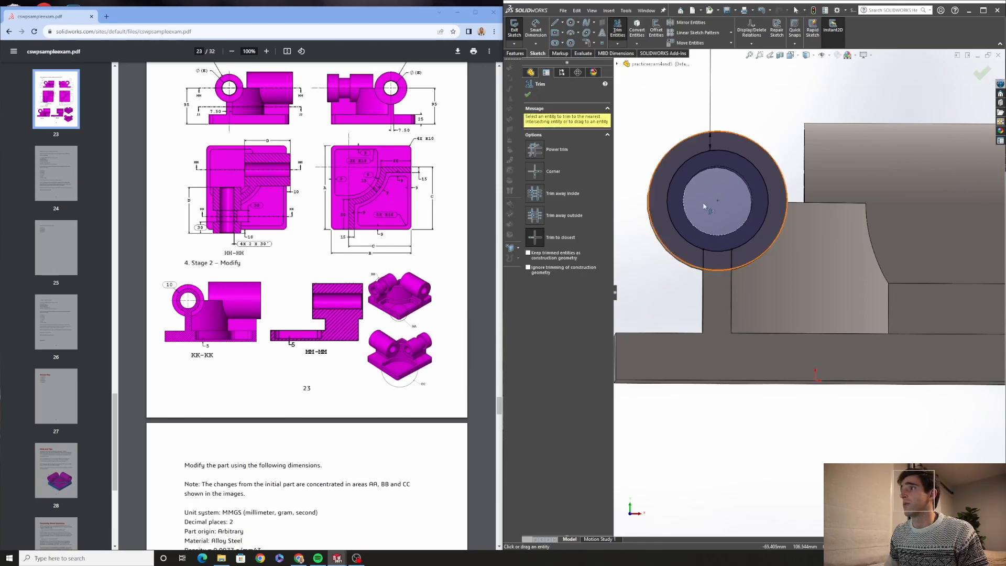
{"action": "left_click", "coordinate": [716, 253]}
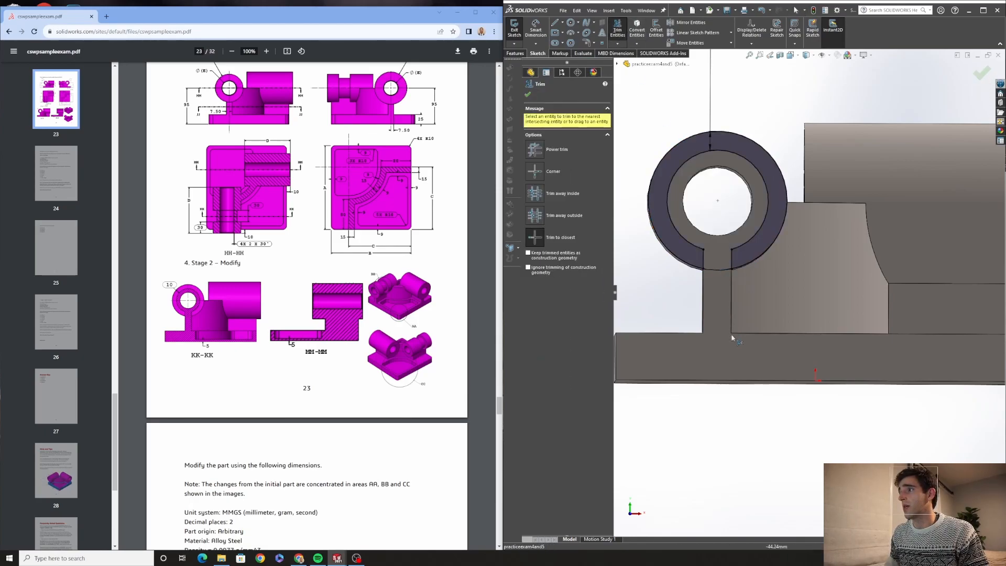
{"action": "left_click", "coordinate": [527, 94]}
{"action": "left_click", "coordinate": [515, 32]}
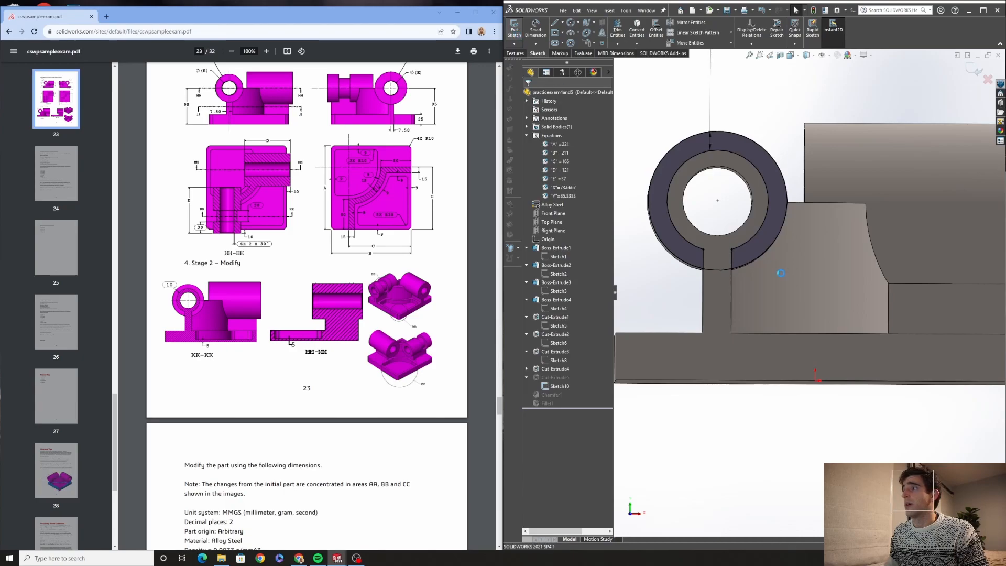
Calculate the modified part's mass properties and compare with the exam's answer options
{"action": "middle_click_drag", "start_coordinate": [754, 297], "coordinate": [671, 284]}
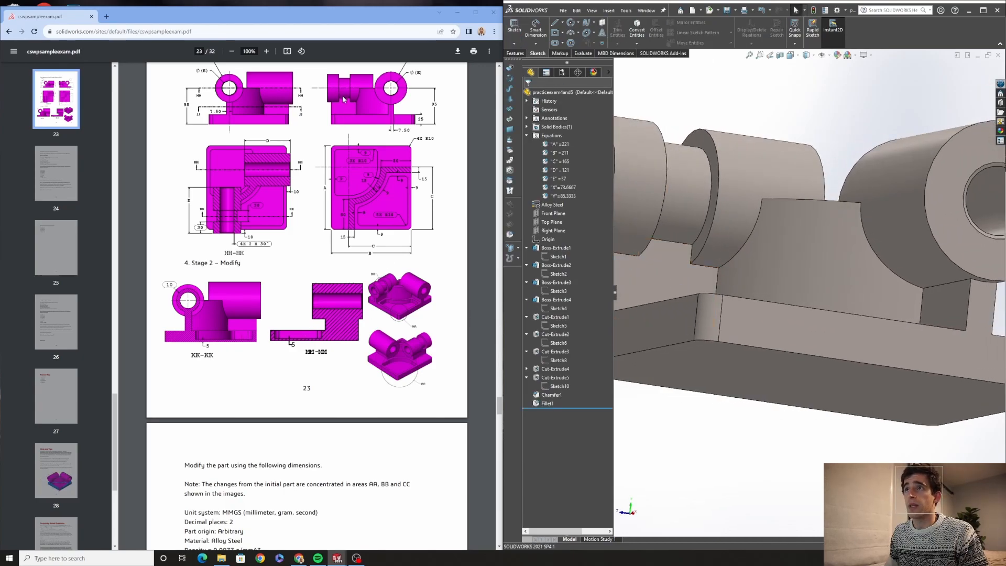
{"action": "key", "text": "f"}
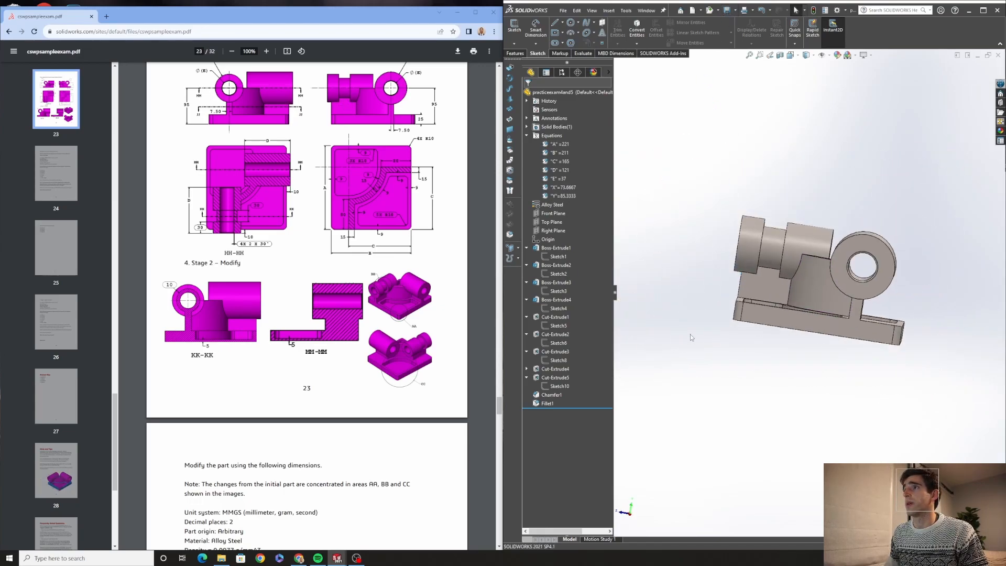
{"action": "left_click", "coordinate": [583, 53]}
{"action": "left_click", "coordinate": [606, 29]}
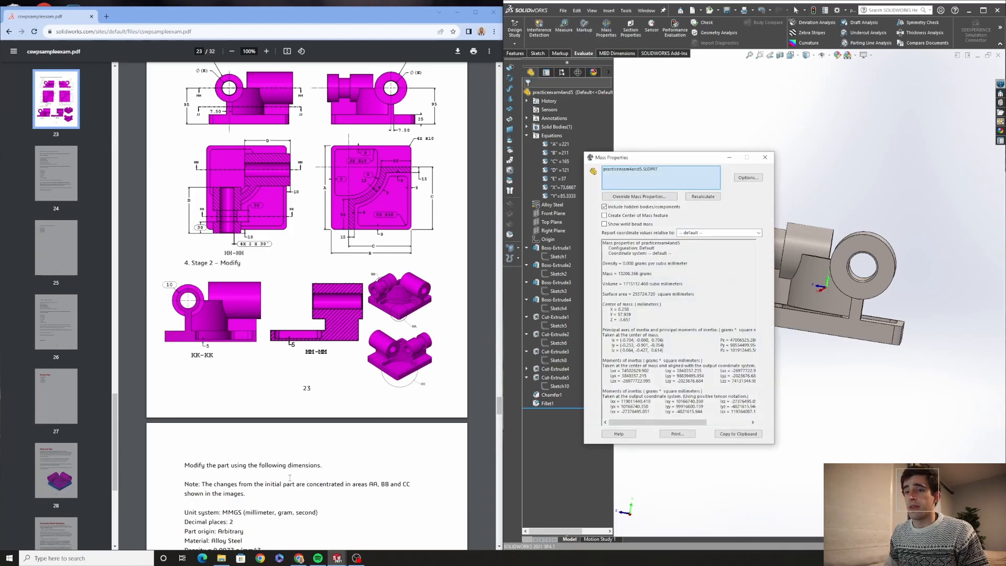
{"action": "scroll", "coordinate": [289, 477], "scroll_direction": "down", "scroll_amount": 10}
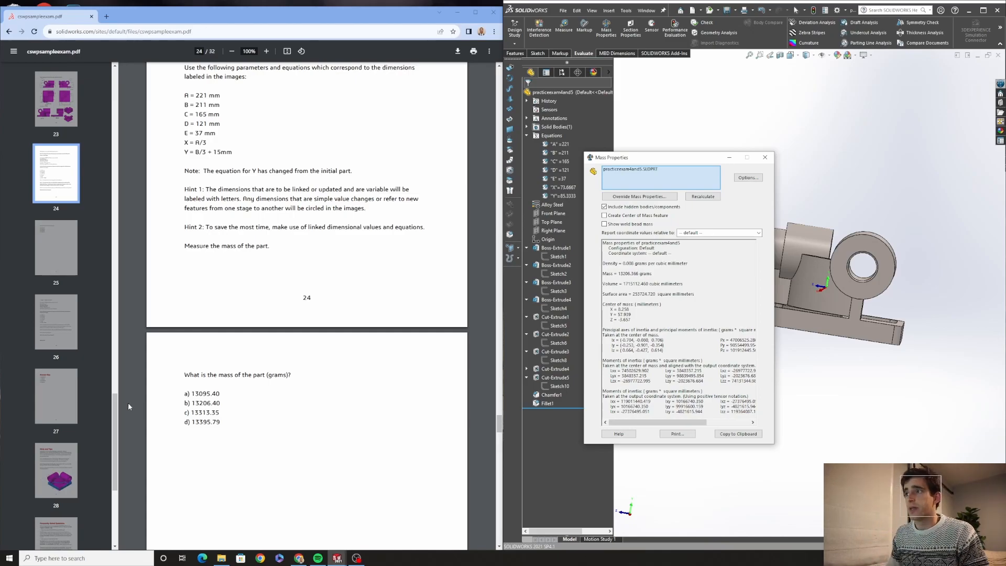
{"action": "left_click", "coordinate": [765, 157]}
Scroll the exam PDF to the Stage 2 Update Parameters section
{"action": "scroll", "coordinate": [359, 419], "scroll_direction": "down", "scroll_amount": 1}
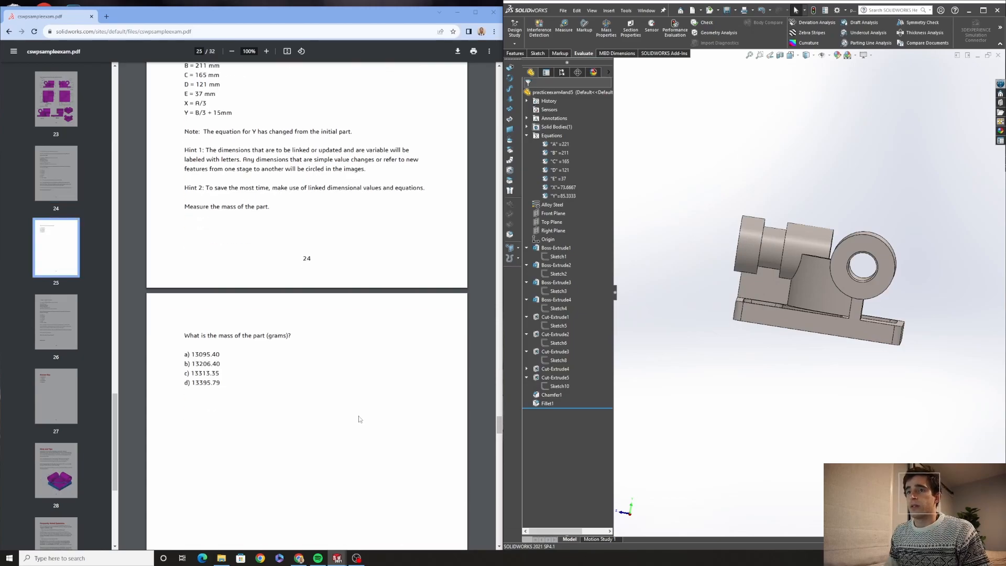
{"action": "scroll", "coordinate": [359, 419], "scroll_direction": "down", "scroll_amount": 1}
{"action": "scroll", "coordinate": [270, 410], "scroll_direction": "down", "scroll_amount": 12}
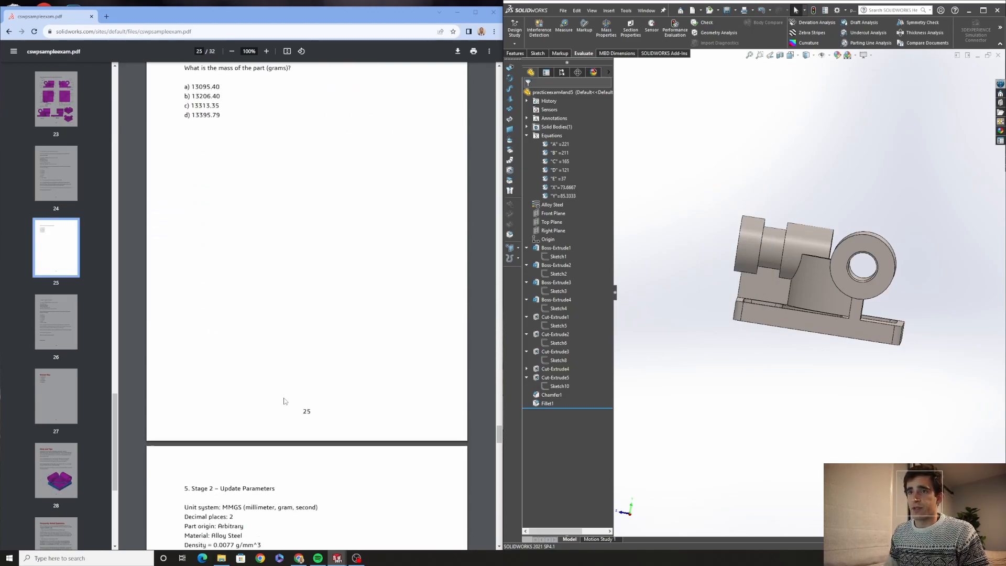
{"action": "scroll", "coordinate": [284, 402], "scroll_direction": "down", "scroll_amount": 3}
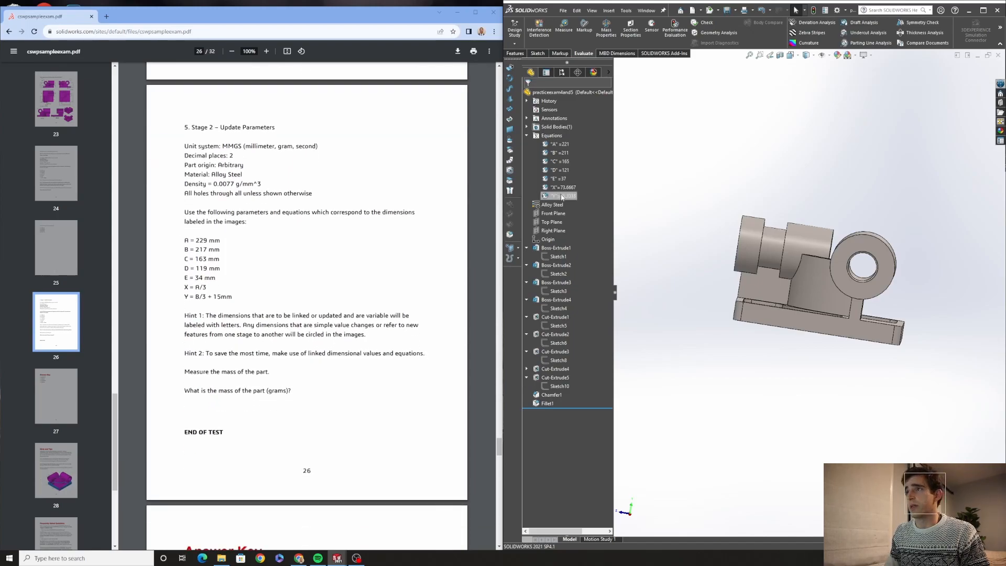
Open the equations manager and set global variable A to 229 and B to 217
{"action": "right_click", "coordinate": [544, 135]}
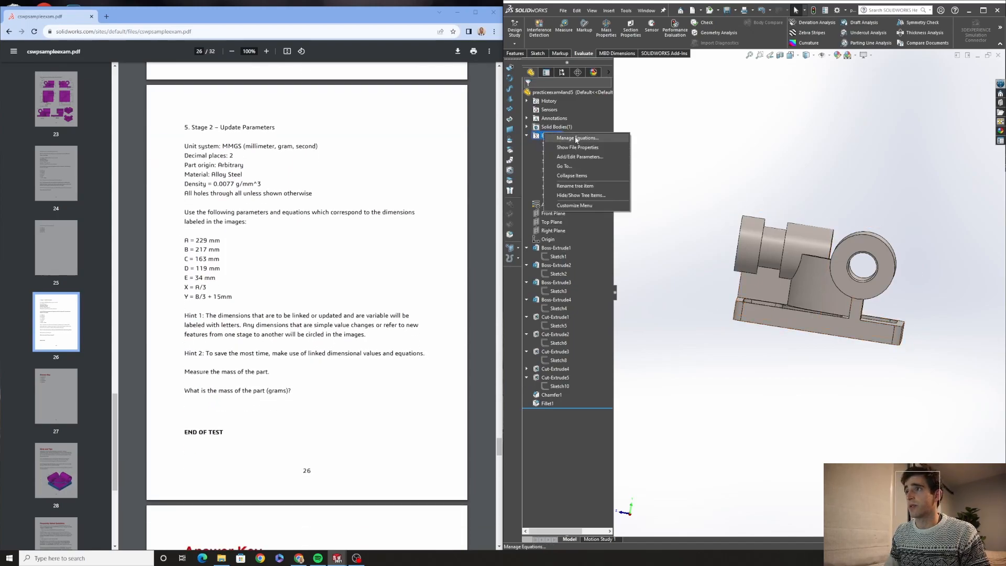
{"action": "left_click", "coordinate": [576, 142]}
{"action": "left_click", "coordinate": [637, 217]}
{"action": "key", "text": "BackSpace"}
{"action": "type", "text": "9"}
{"action": "key", "text": "Return"}
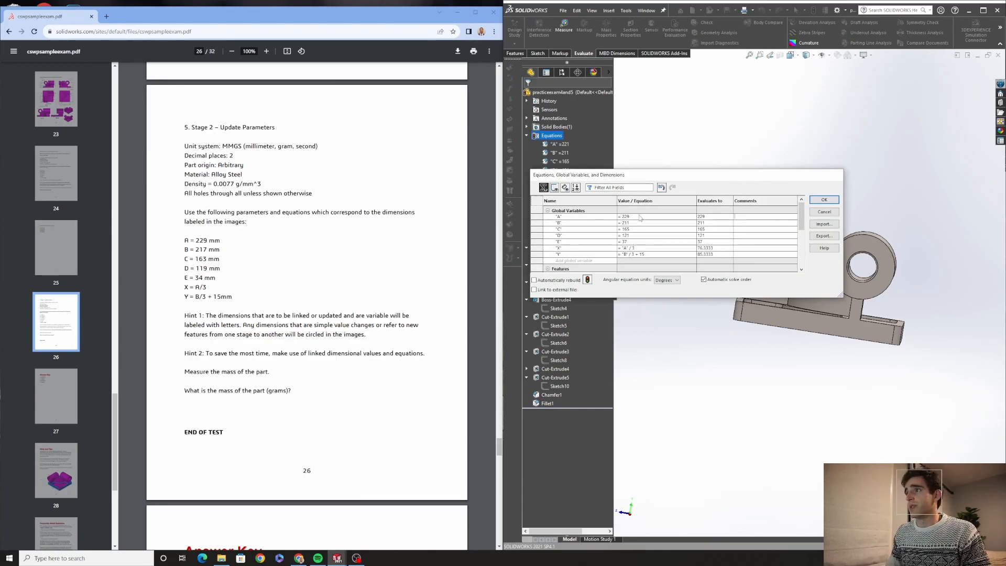
{"action": "left_click", "coordinate": [635, 223]}
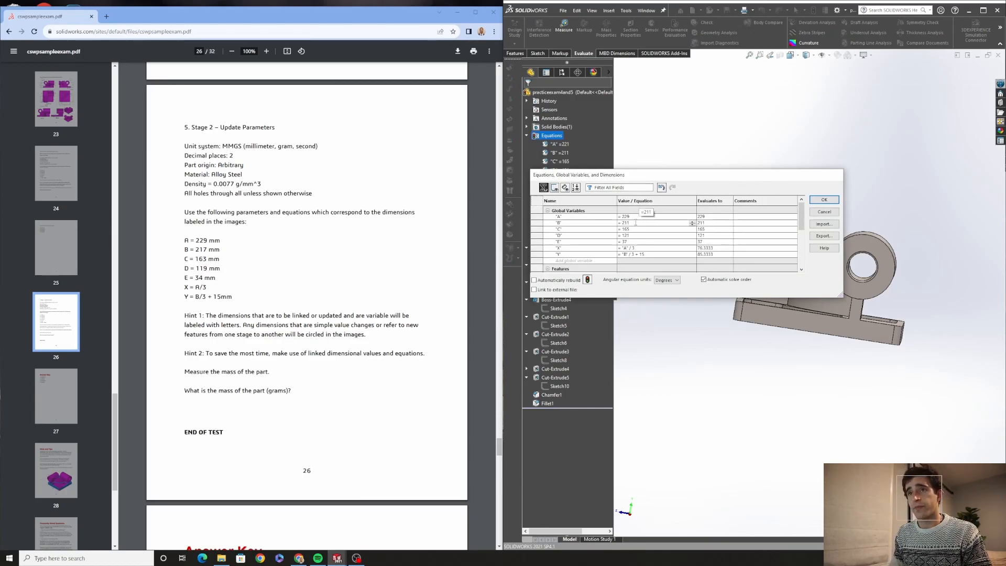
{"action": "key", "text": "BackSpace"}
{"action": "type", "text": "7"}
{"action": "key", "text": "Return"}
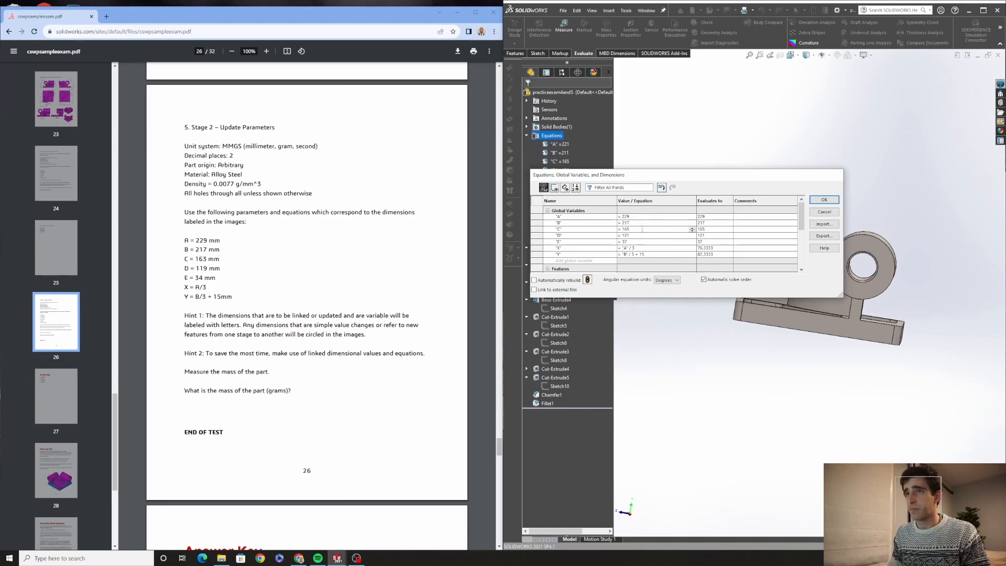
Set global variable C to 163 and D to 119 in the equations manager
{"action": "key", "text": "BackSpace"}
{"action": "type", "text": "3"}
{"action": "key", "text": "Return"}
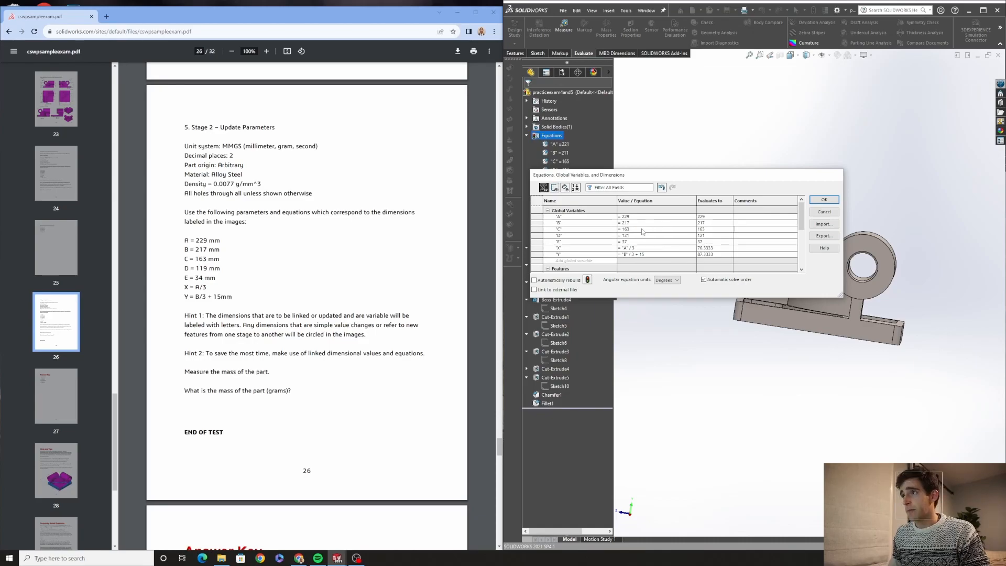
{"action": "left_click", "coordinate": [642, 234]}
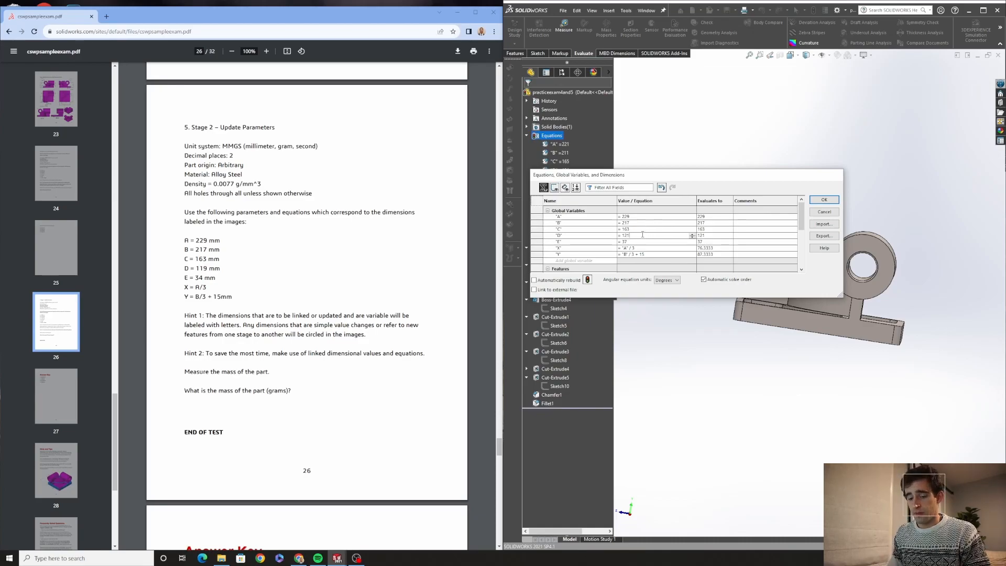
{"action": "key", "text": "BackSpace"}
{"action": "key", "text": "BackSpace"}
{"action": "type", "text": "19"}
{"action": "key", "text": "Return"}
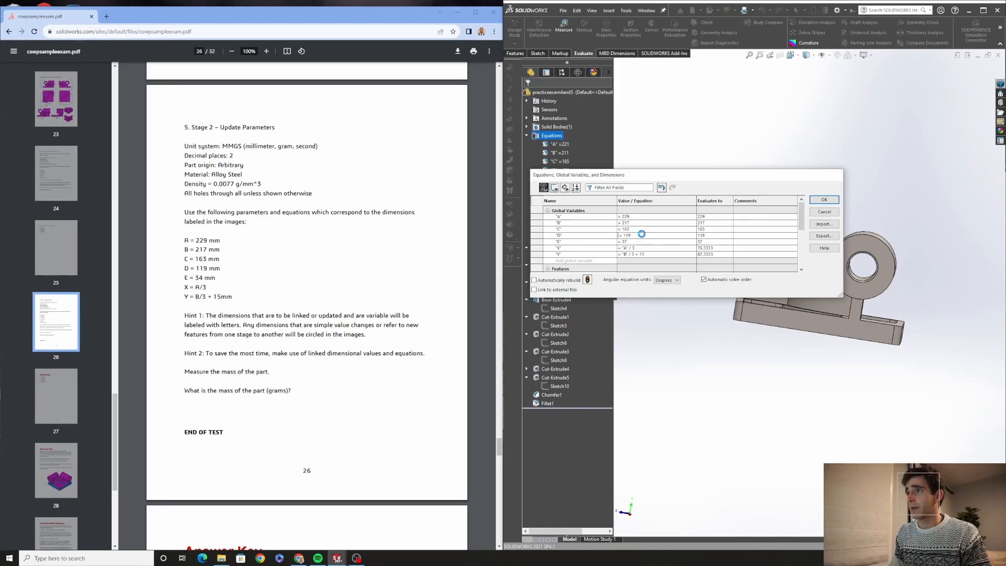
Set global variable E to 34 and apply the updated equations to the part
{"action": "left_click", "coordinate": [653, 242]}
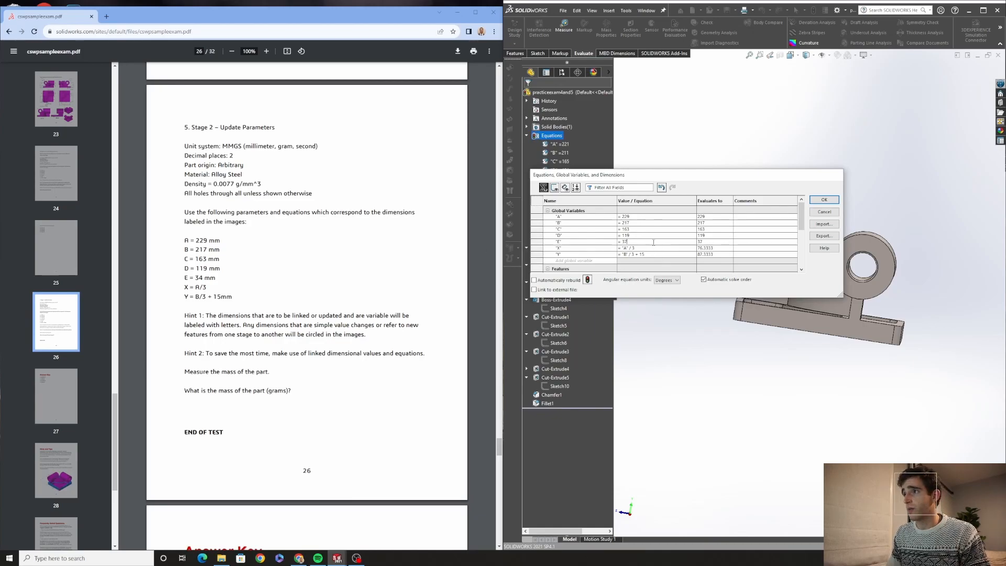
{"action": "key", "text": "BackSpace"}
{"action": "type", "text": "4"}
{"action": "key", "text": "Return"}
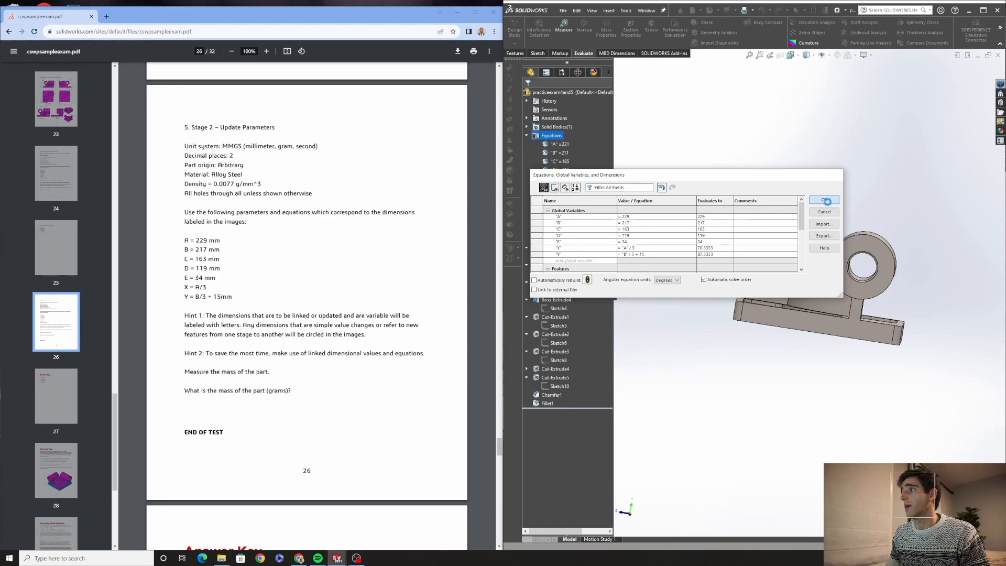
{"action": "left_click", "coordinate": [823, 200]}
{"action": "left_click", "coordinate": [812, 13]}
{"action": "middle_click_drag", "start_coordinate": [804, 108], "coordinate": [815, 225]}
Calculate the updated part's mass properties and compare the mass with the exam's answer key
{"action": "left_click", "coordinate": [606, 29]}
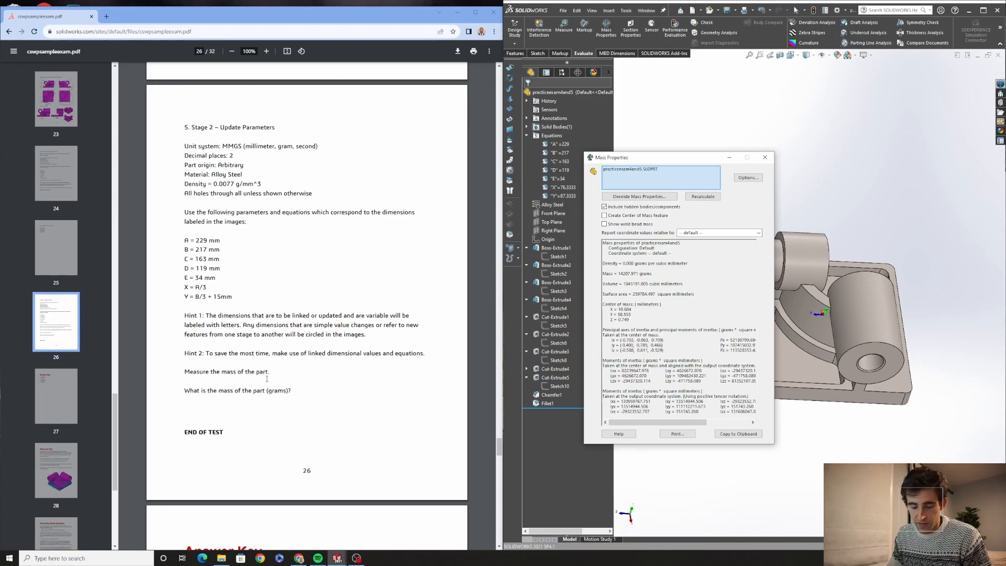
{"action": "left_click", "coordinate": [764, 157]}
{"action": "scroll", "coordinate": [246, 425], "scroll_direction": "down", "scroll_amount": 3}
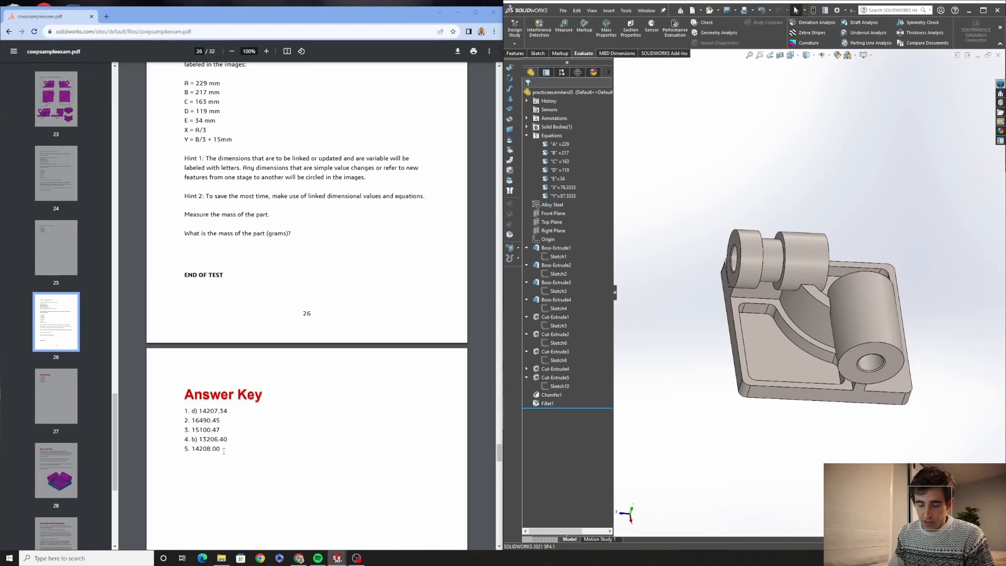
{"action": "left_click", "coordinate": [606, 28]}
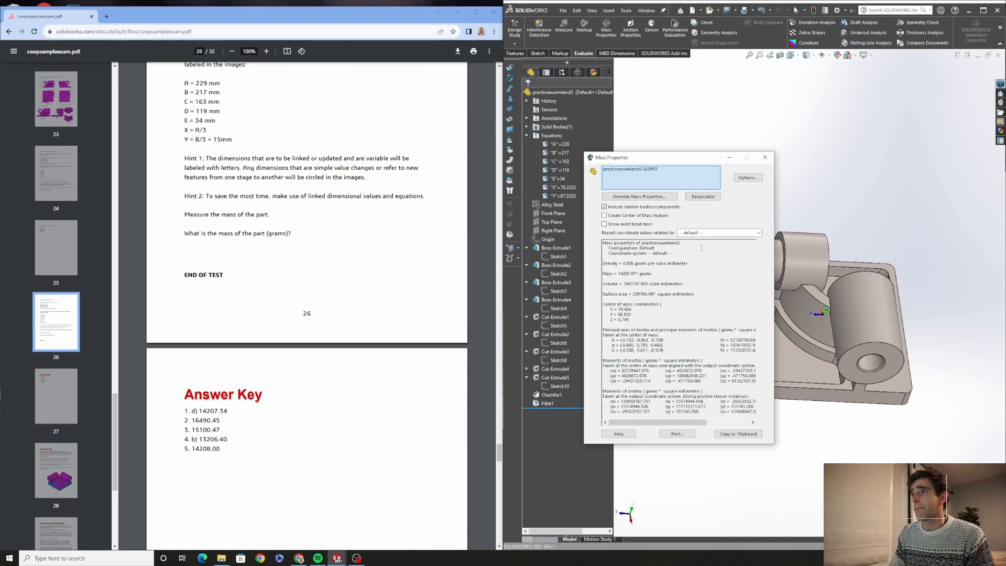
{"action": "left_click", "coordinate": [765, 157]}
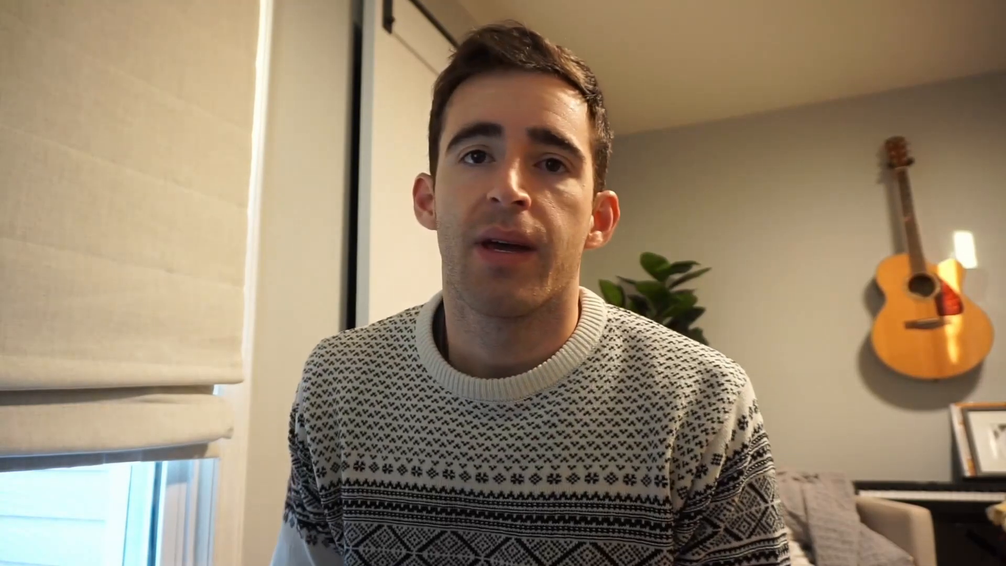